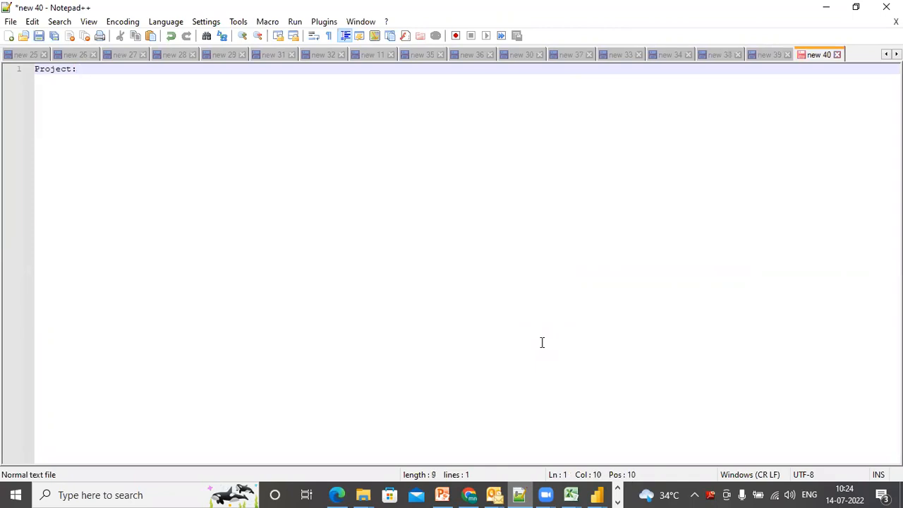
Add the line "sample data" below the Project heading, separated by a blank line
key(Return)
key(Return)
text(s)
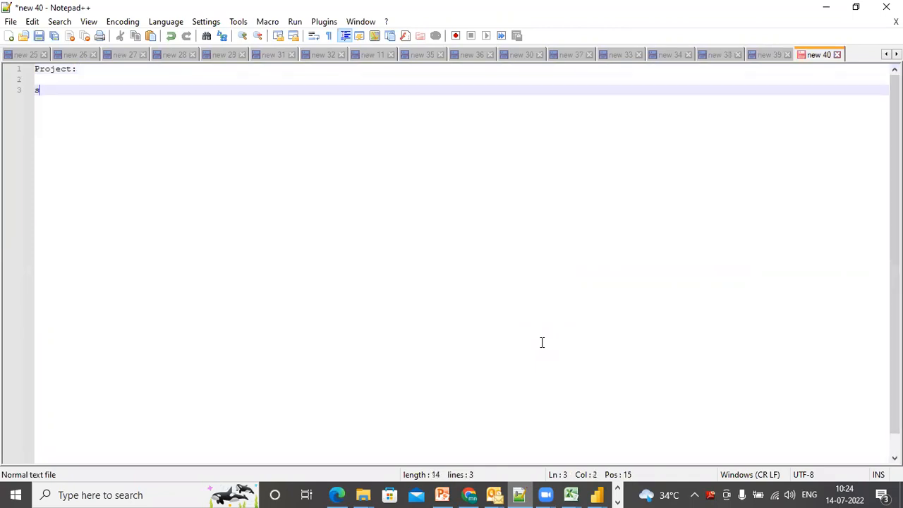
text(ample data)
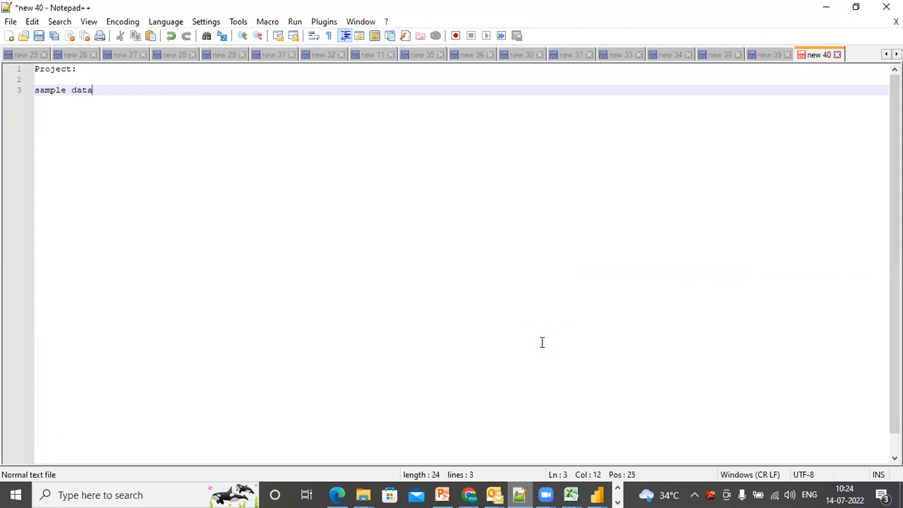
key(Return)
key(Return)
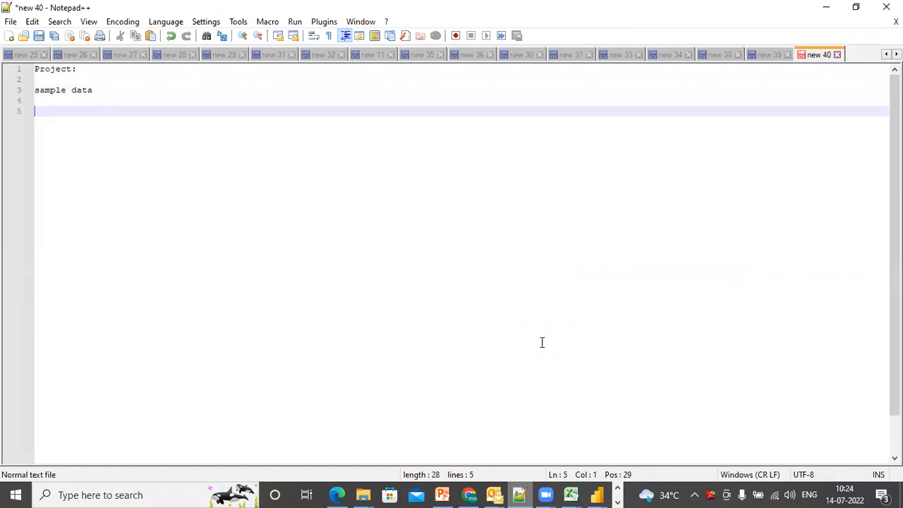
Write the requirement line "the client wants to check if the TDS entriues have been done or not"
text(the client wants to checkj)
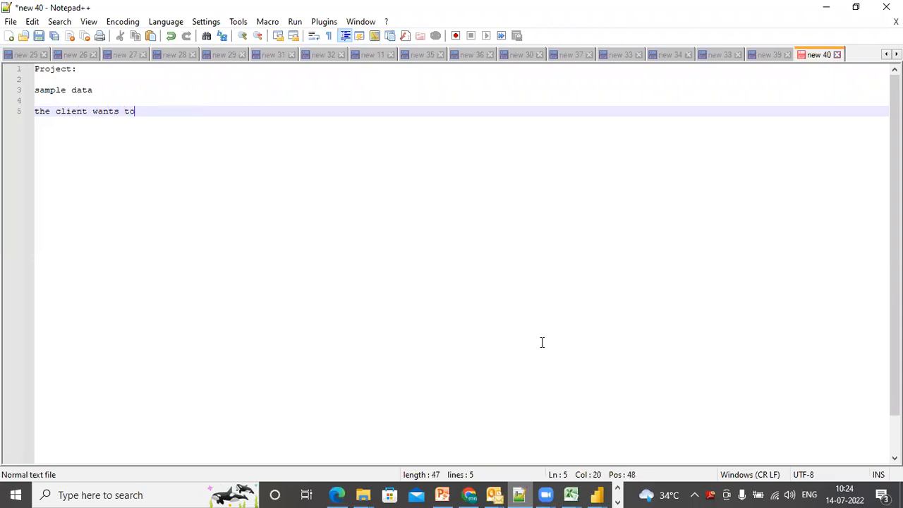
key(BackSpace)
text(of)
key(BackSpace)
key(BackSpace)
text(if the TDS netries)
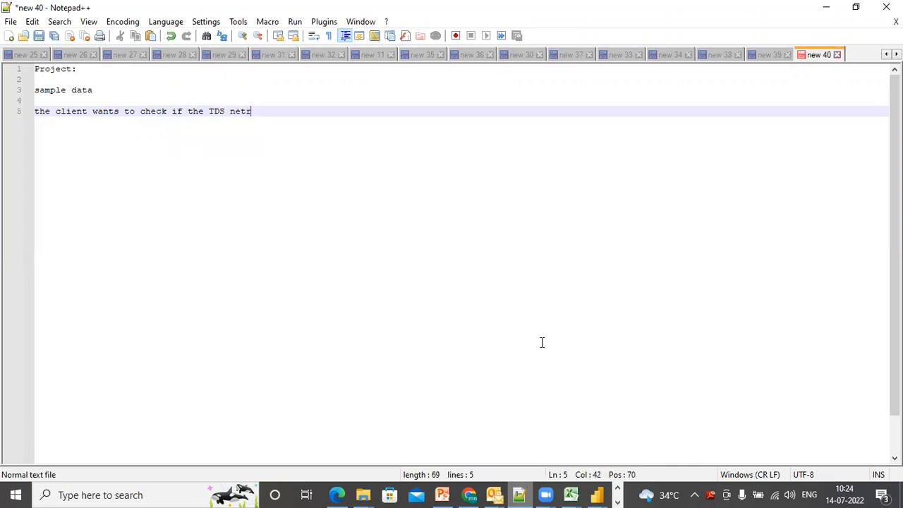
key(BackSpace)
key(BackSpace)
key(BackSpace)
key(BackSpace)
key(BackSpace)
key(BackSpace)
key(BackSpace)
key(BackSpace)
text(entriues have been done or not)
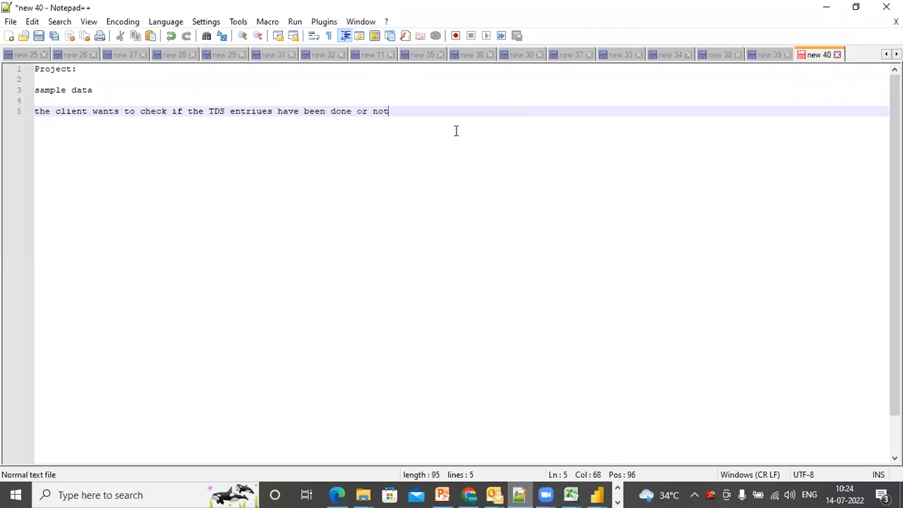
key(Return)
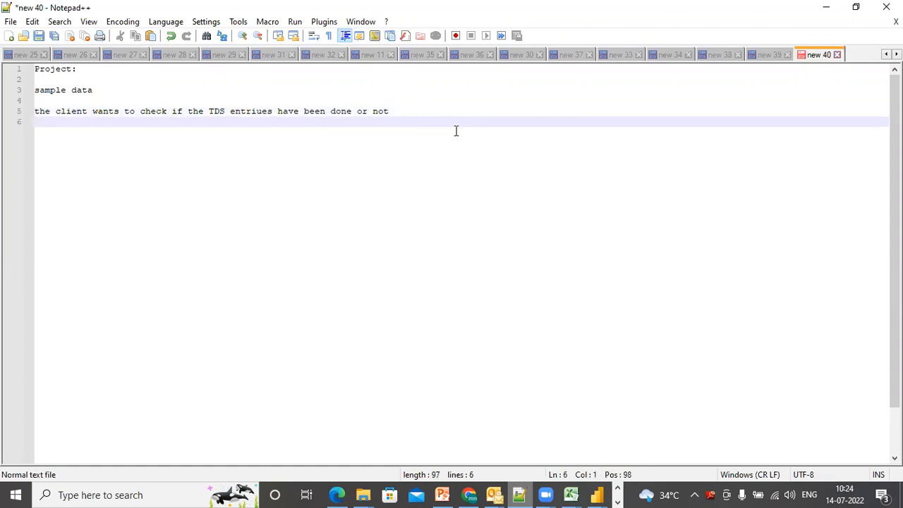
Switch to Tally.ERP 9, leave the open payment voucher and start creating a single ledger
click(608, 493)
click(615, 488)
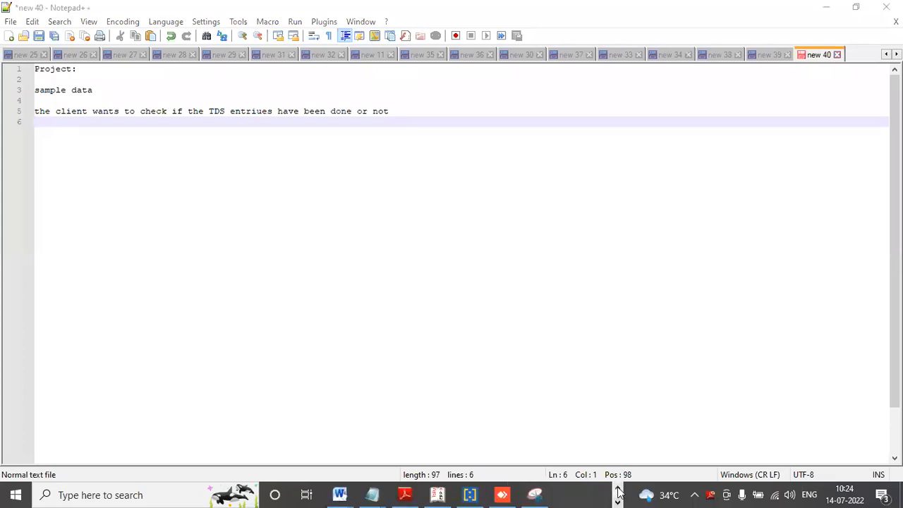
click(437, 494)
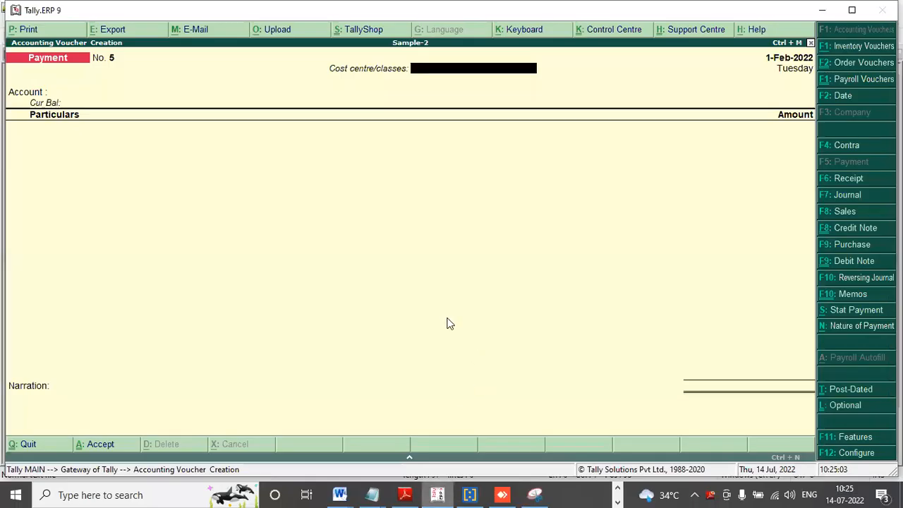
key(Escape)
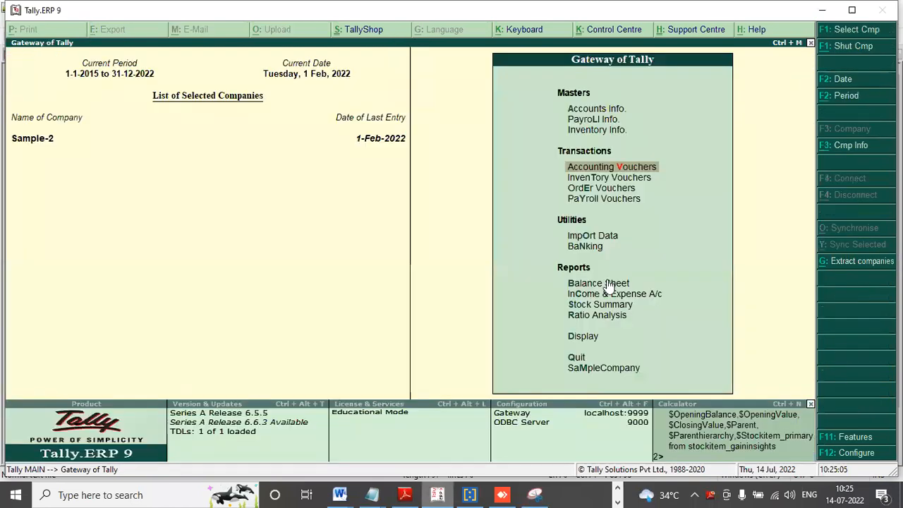
double_click(603, 109)
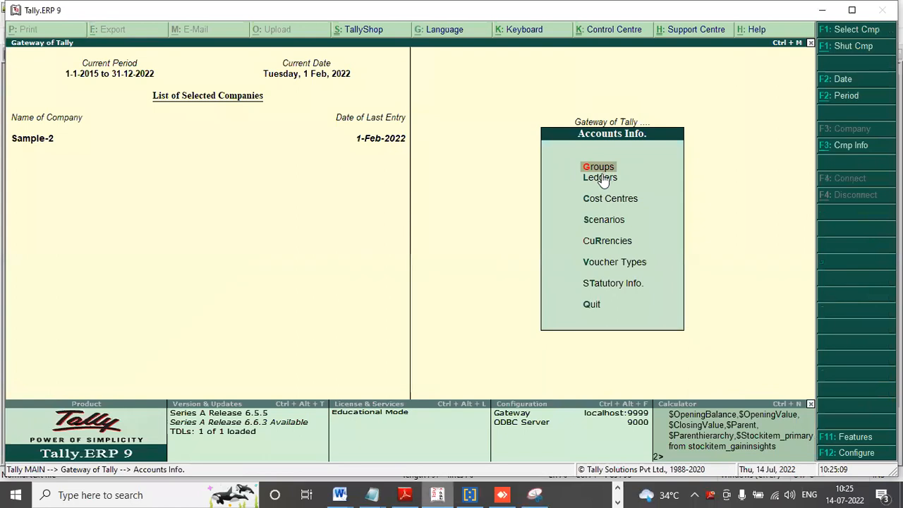
double_click(604, 178)
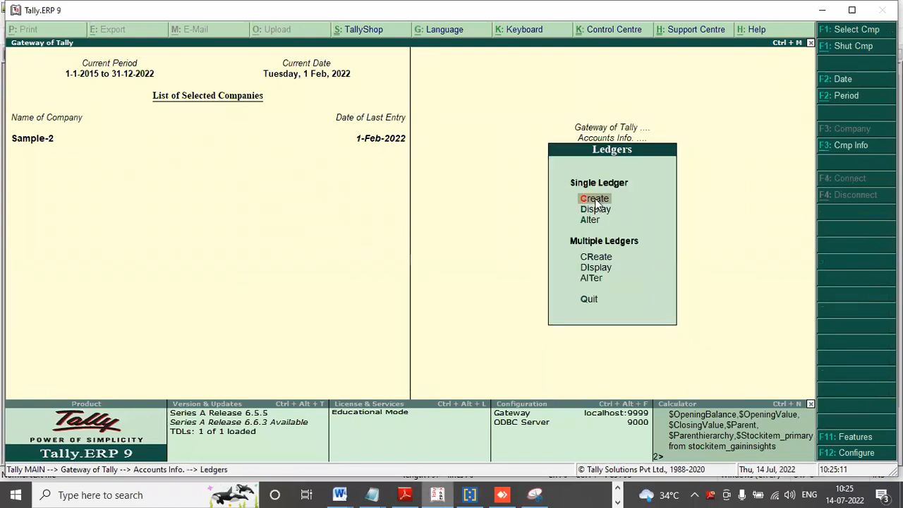
double_click(594, 201)
Name the new ledger Sampleledgertds and place it under Indirect Expenses
text(Sampleledgertds)
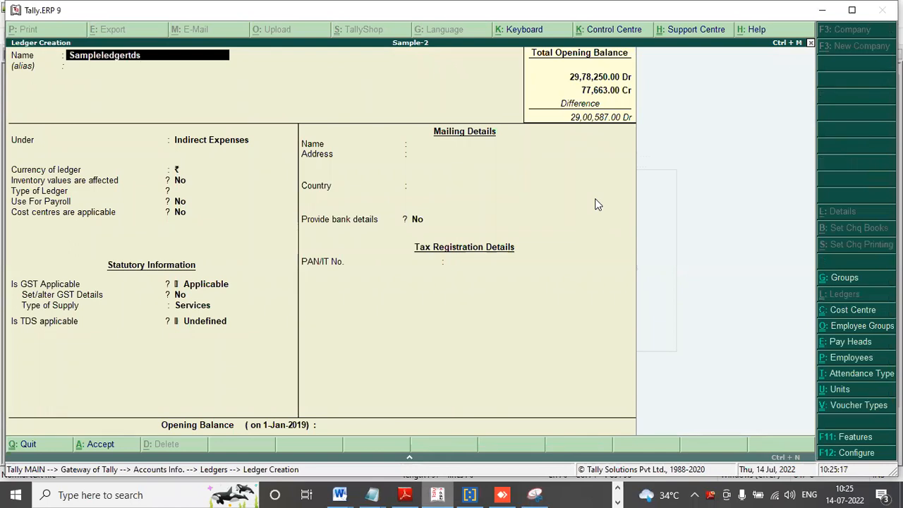
key(Return)
key(Return)
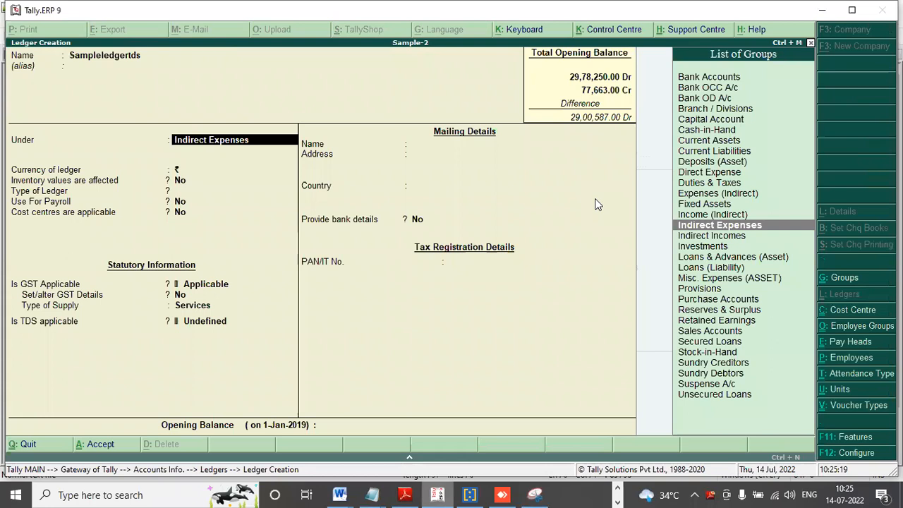
key(Return)
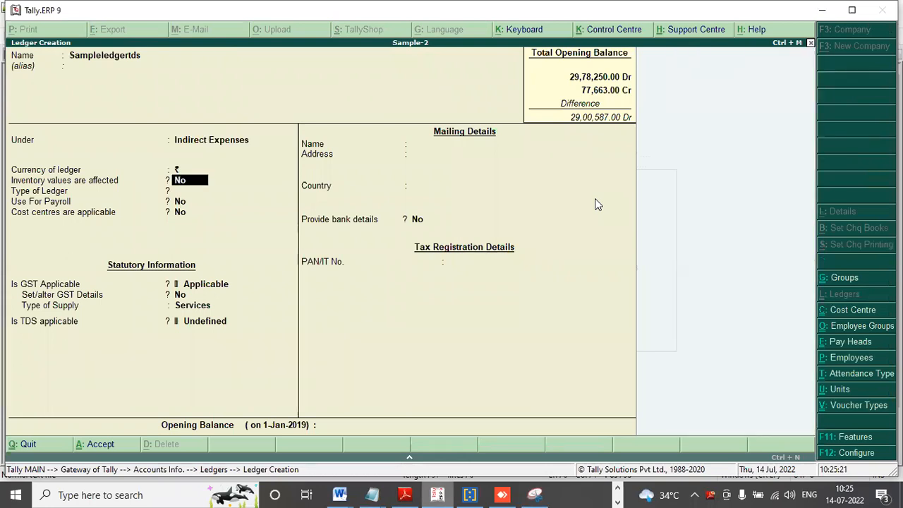
Keep inventory values and payroll use at No, ledger type Not Applicable, and set cost centres as applicable to Yes
key(Return)
key(Return)
key(Return)
text(yes)
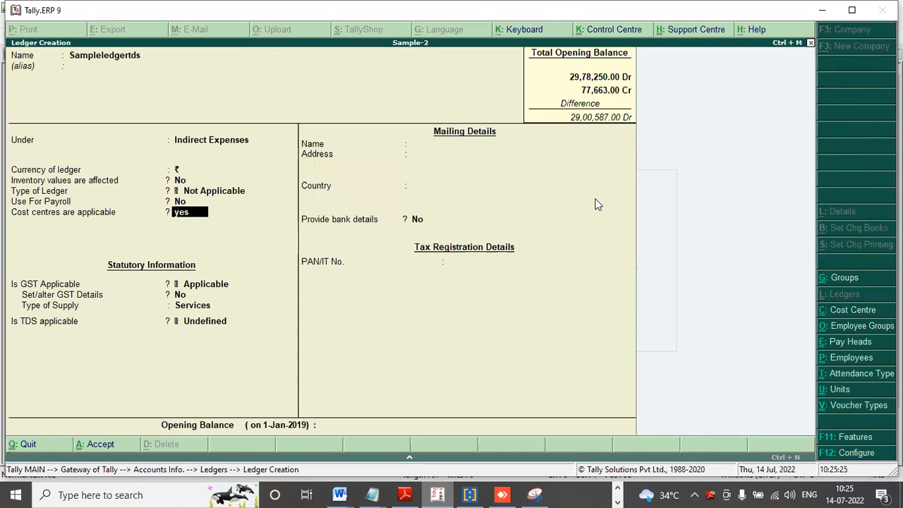
key(Return)
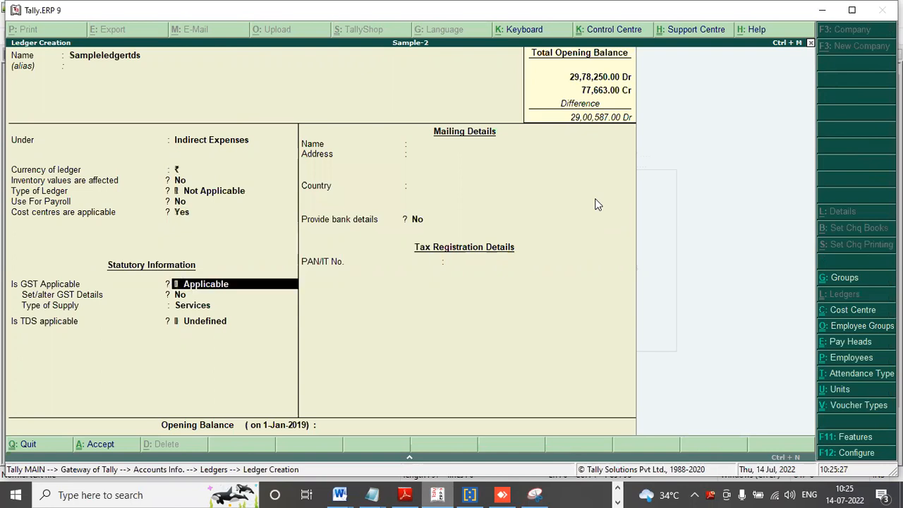
Set GST to Not Applicable and TDS to Applicable in the ledger's statutory information
text(Not)
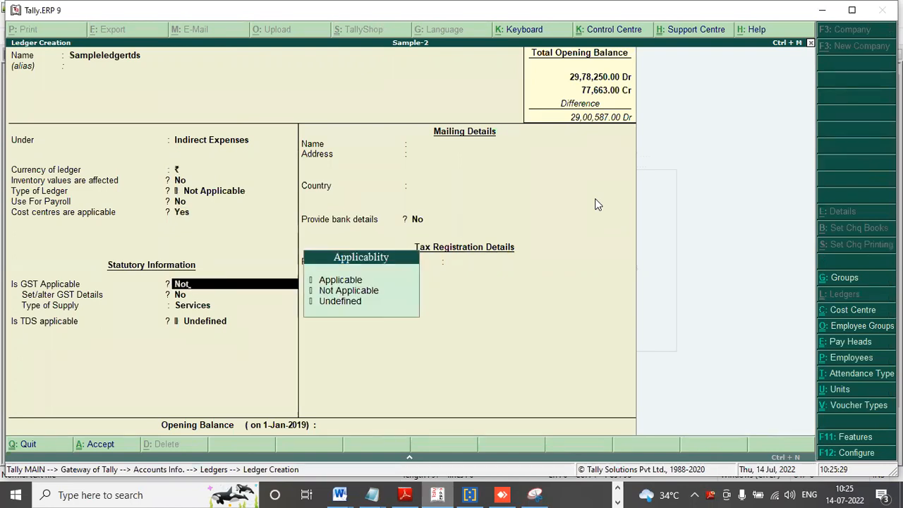
click(375, 296)
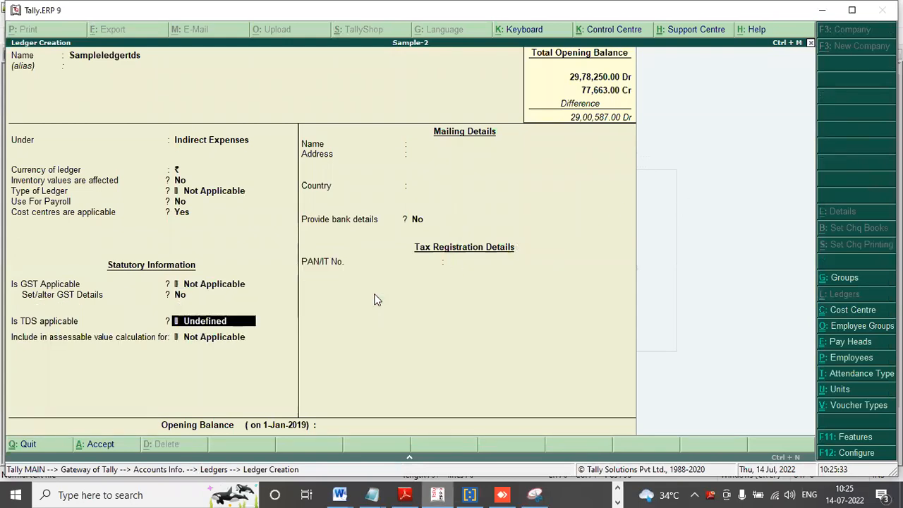
key(y)
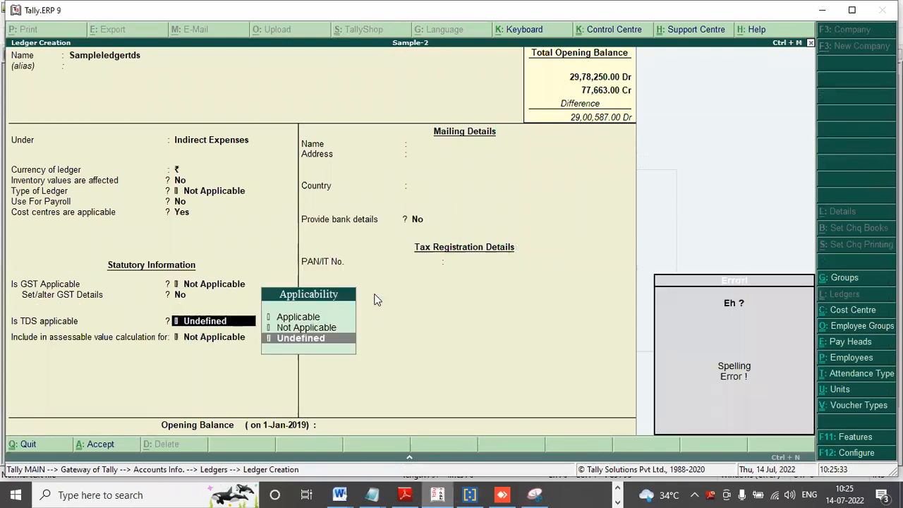
click(299, 318)
click(298, 318)
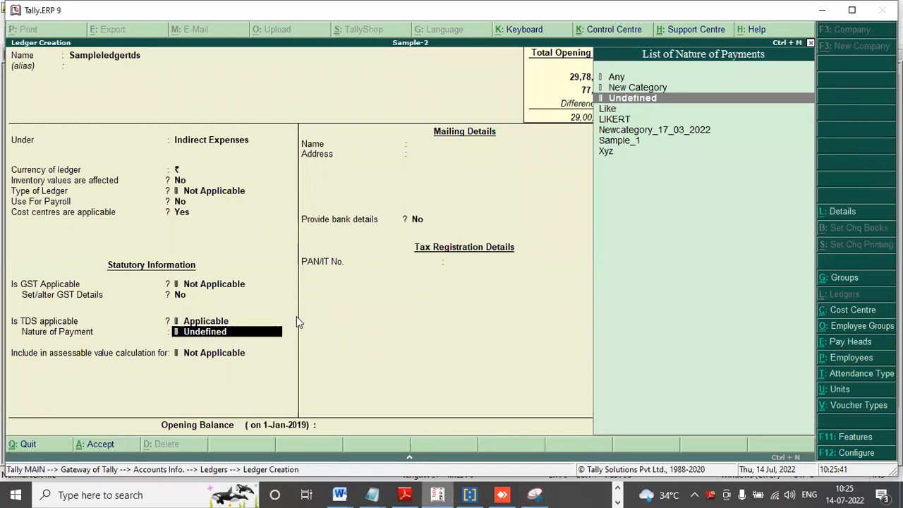
Choose Sample_1 as the nature of payment and save the ledger without an opening balance
key(Down)
key(Down)
key(Down)
key(Down)
key(Return)
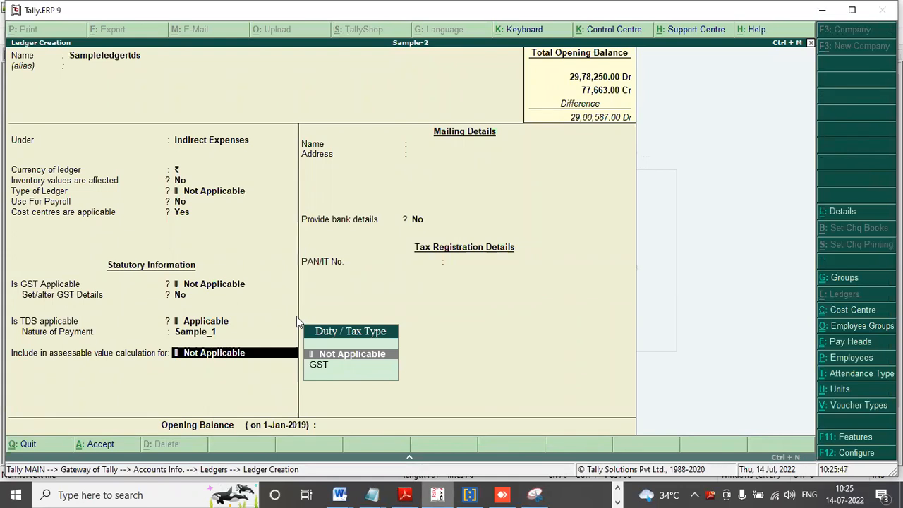
key(Return)
key(Return)
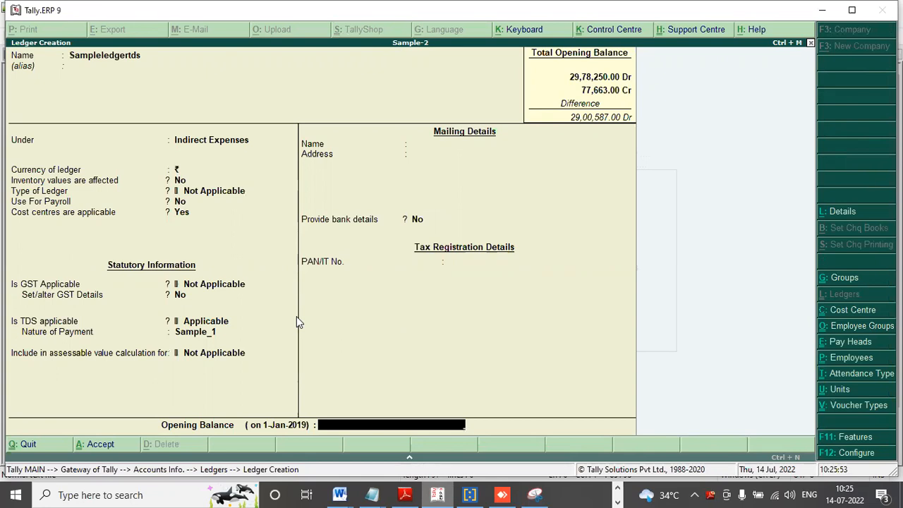
key(Return)
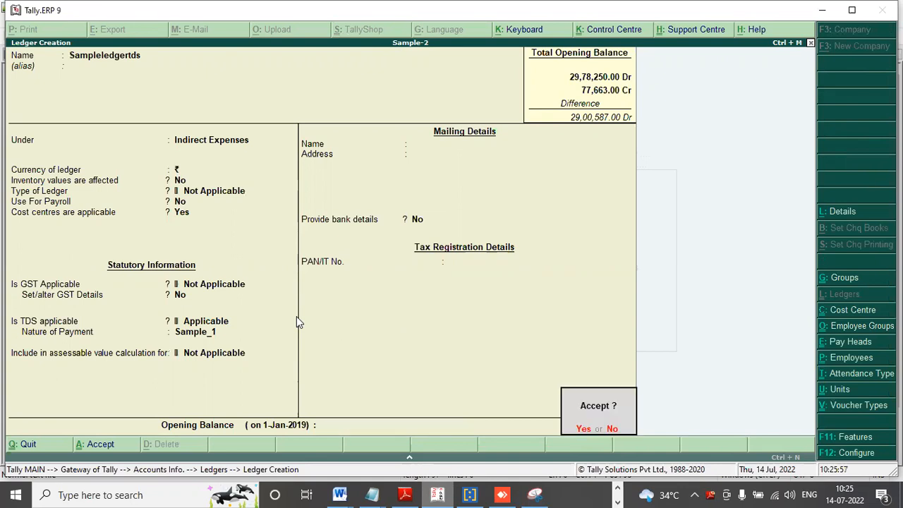
key(Return)
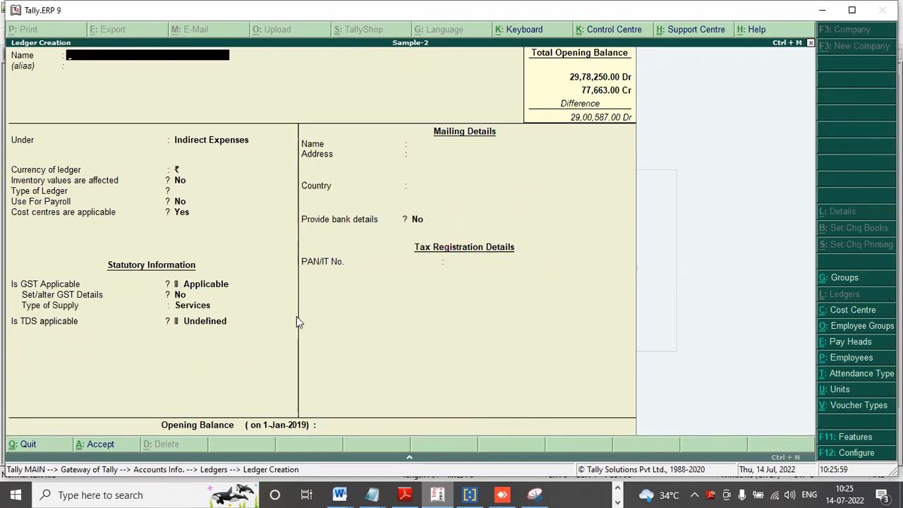
Leave ledger creation and return to the Gateway of Tally
click(28, 444)
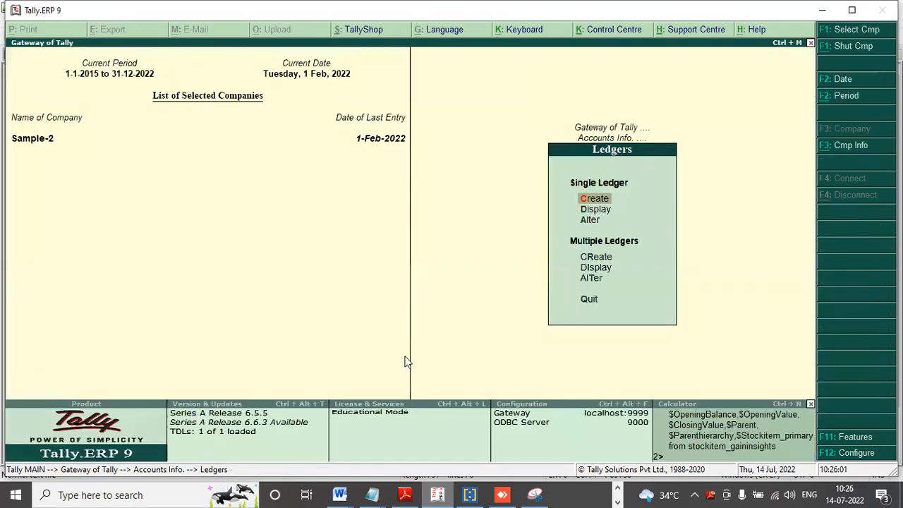
click(589, 301)
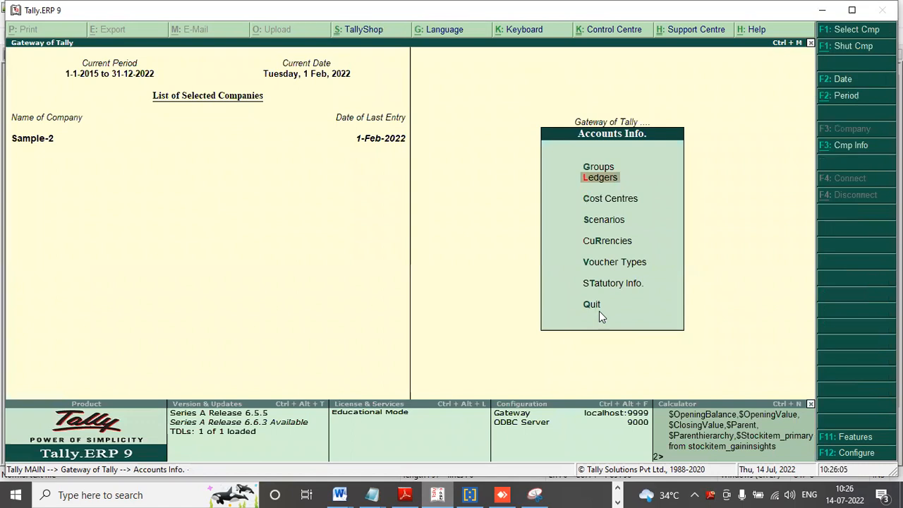
click(596, 305)
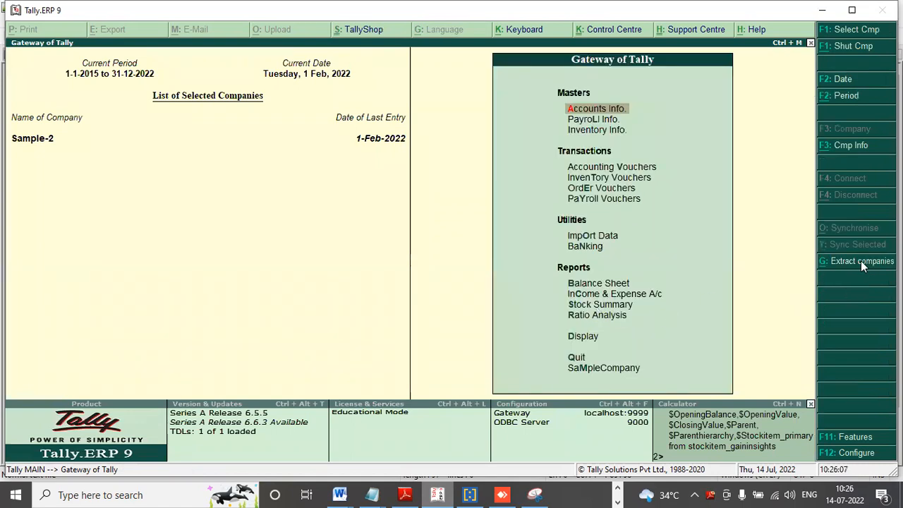
click(637, 169)
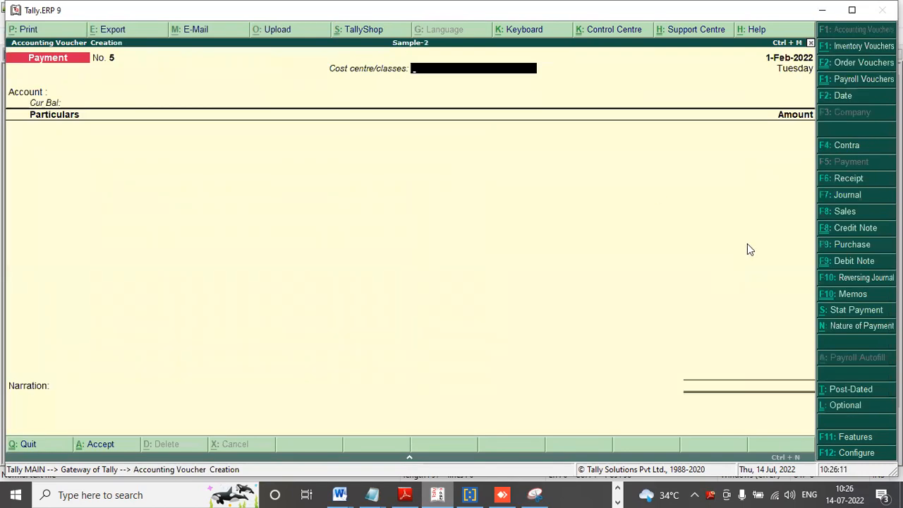
text(m)
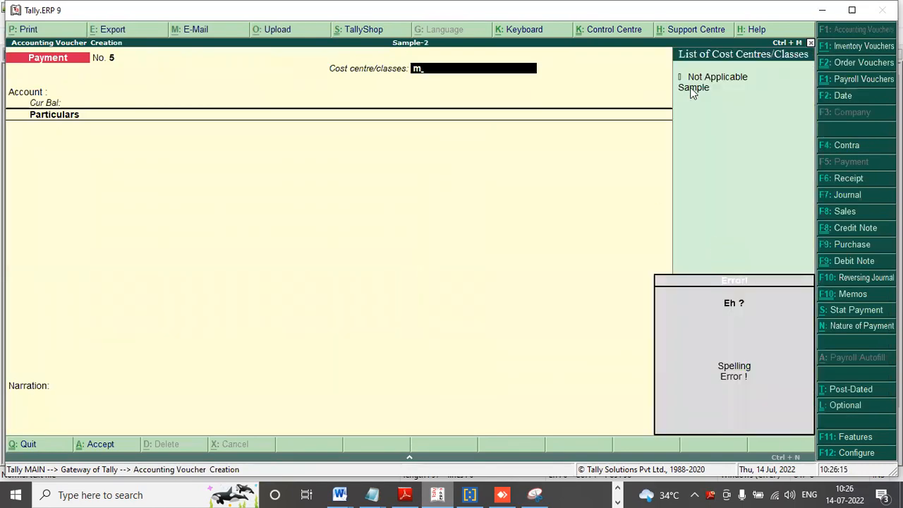
key(BackSpace)
key(Down)
key(Return)
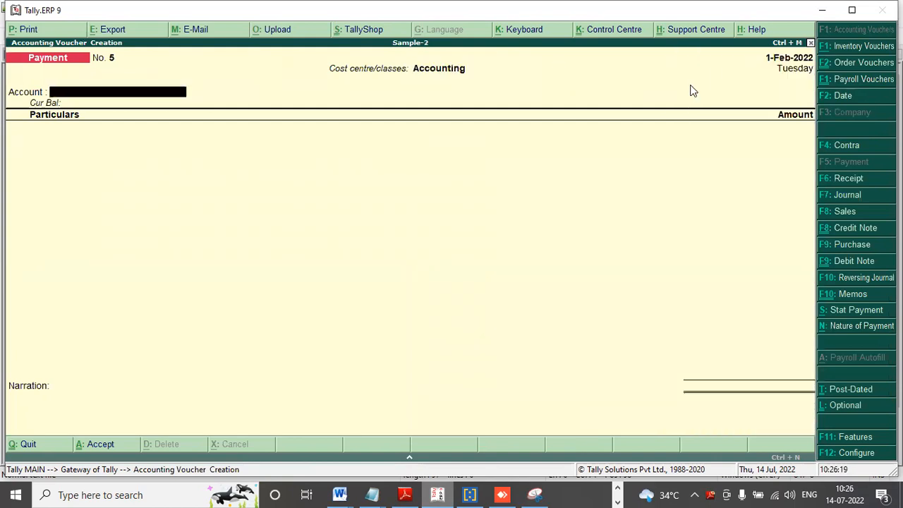
text(m)
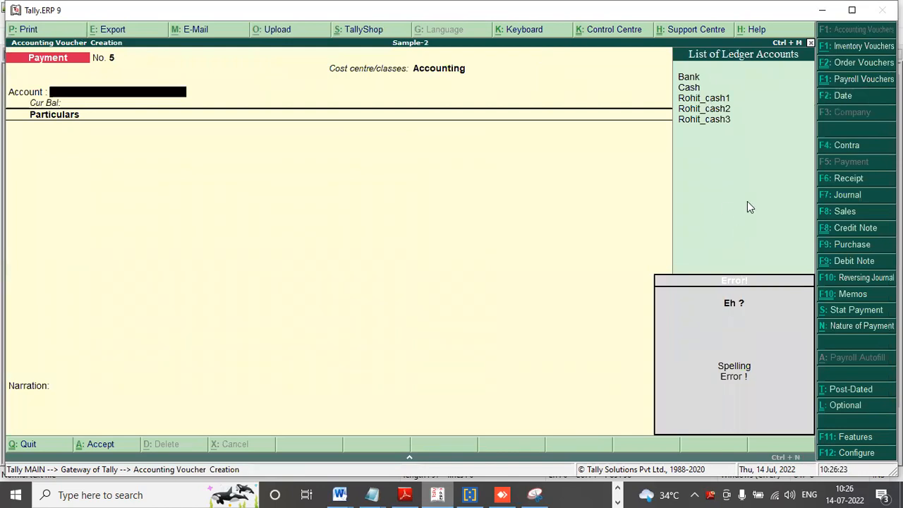
key(Escape)
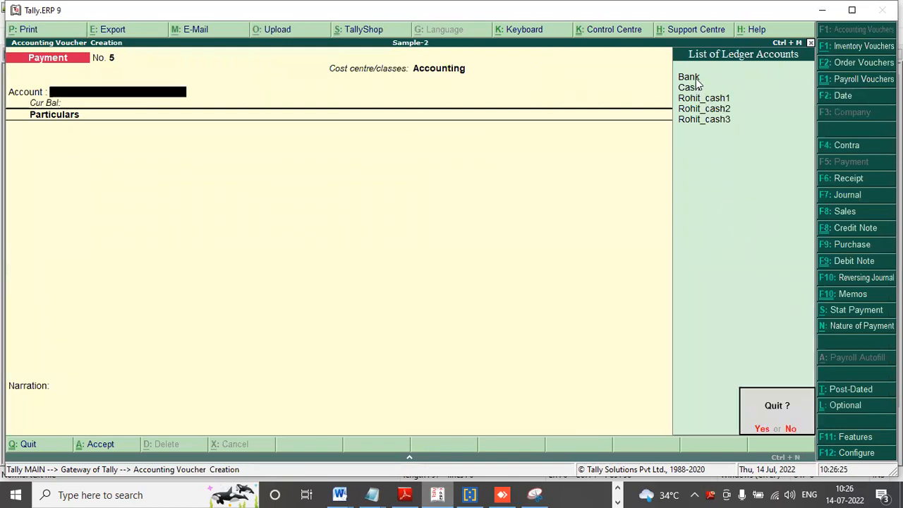
key(y)
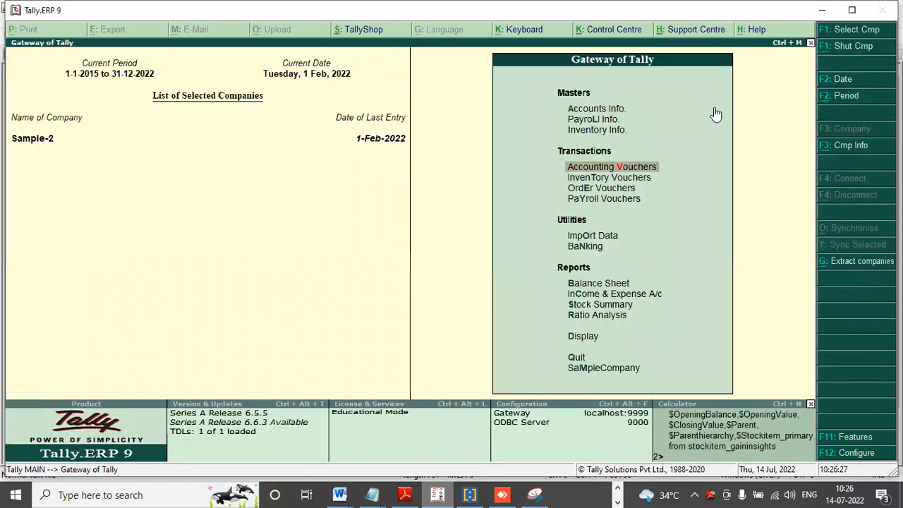
Start a payment voucher with the Sample cost centre class and the first cash ledger as the account
key(Return)
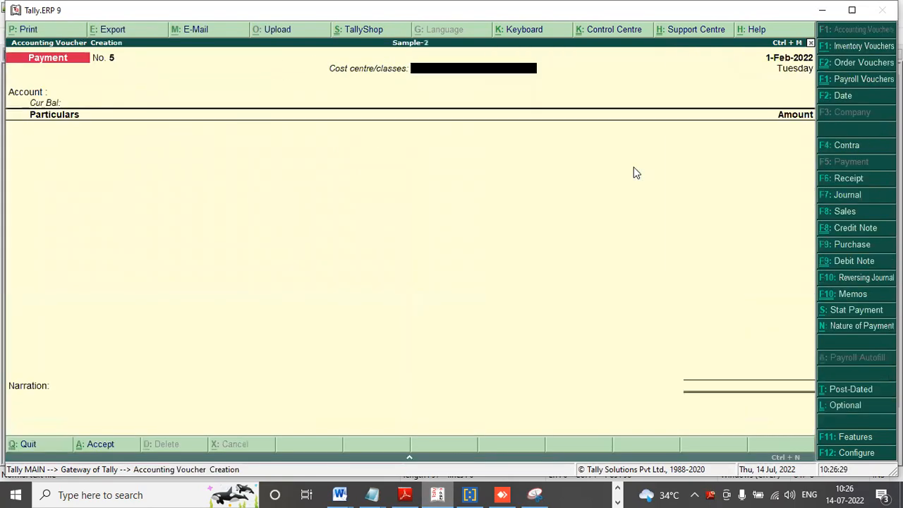
text(M)
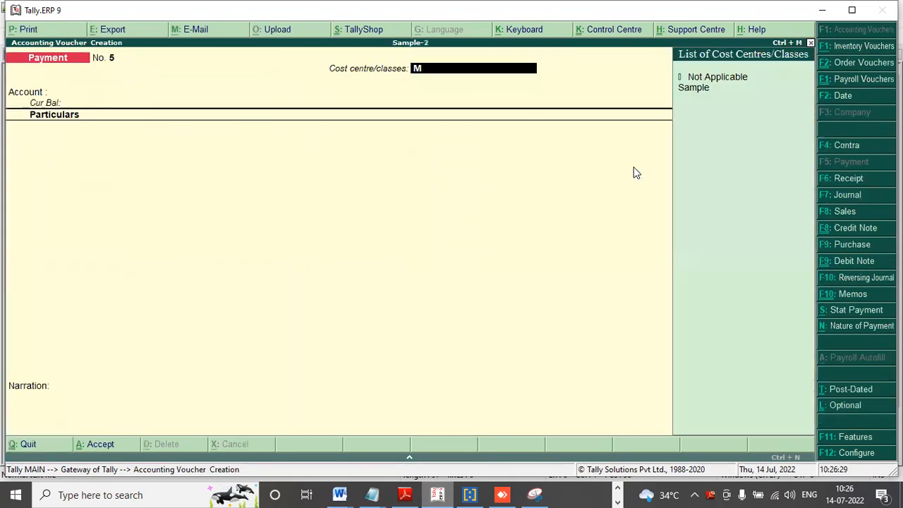
click(692, 90)
text(Rohit_)
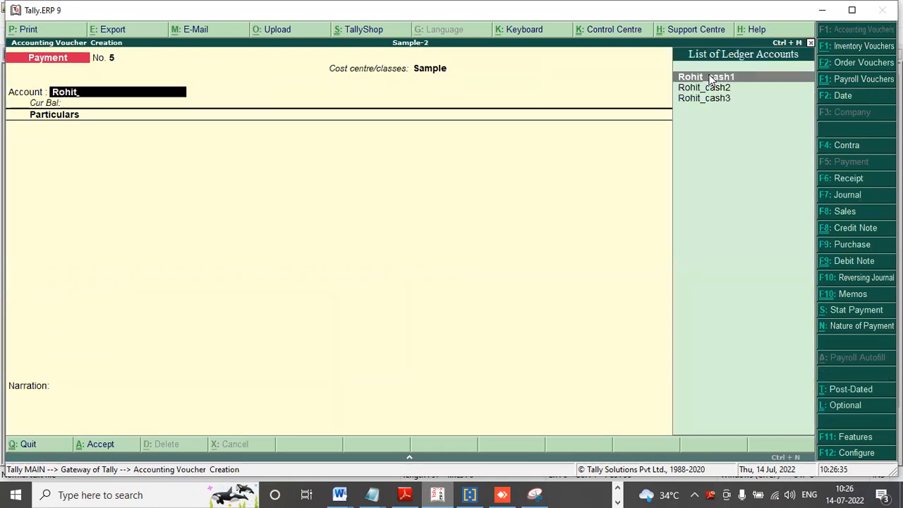
click(709, 78)
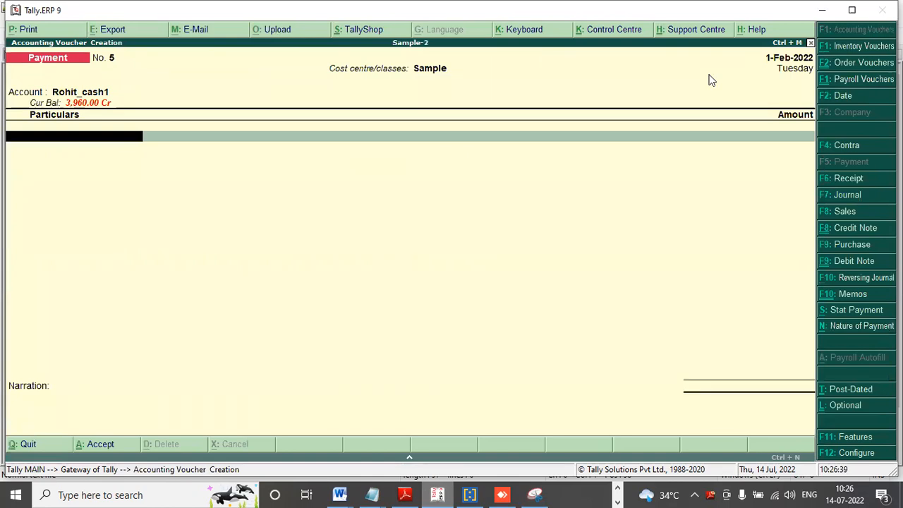
Enter Sampleledgertds with an amount of 870, save the payment voucher without narration and leave voucher entry
text(Tds)
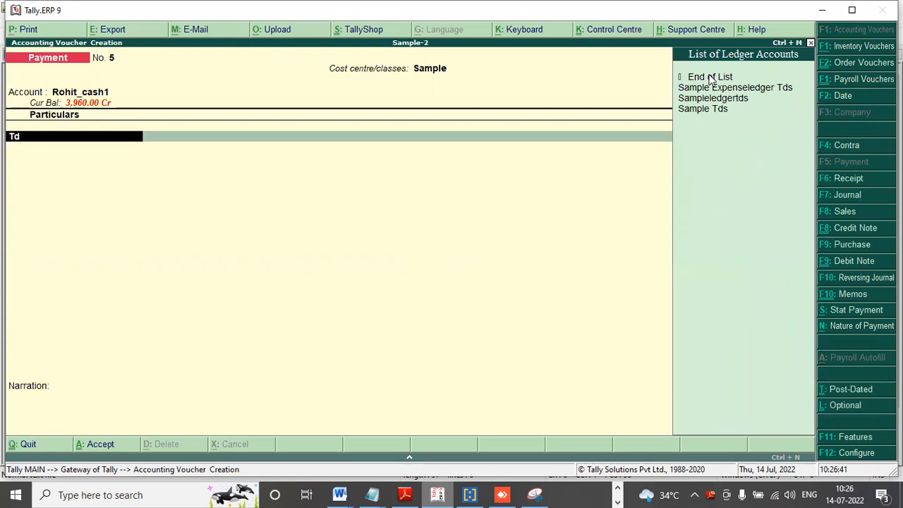
click(703, 99)
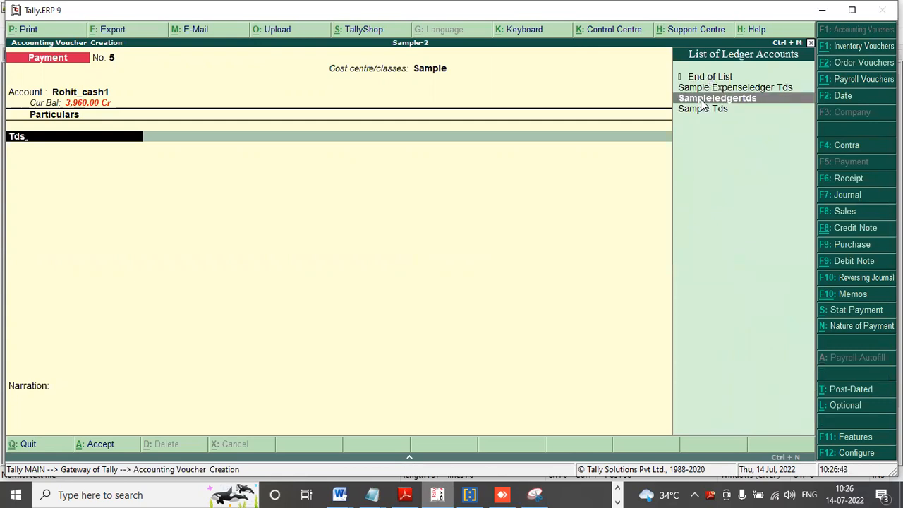
click(703, 99)
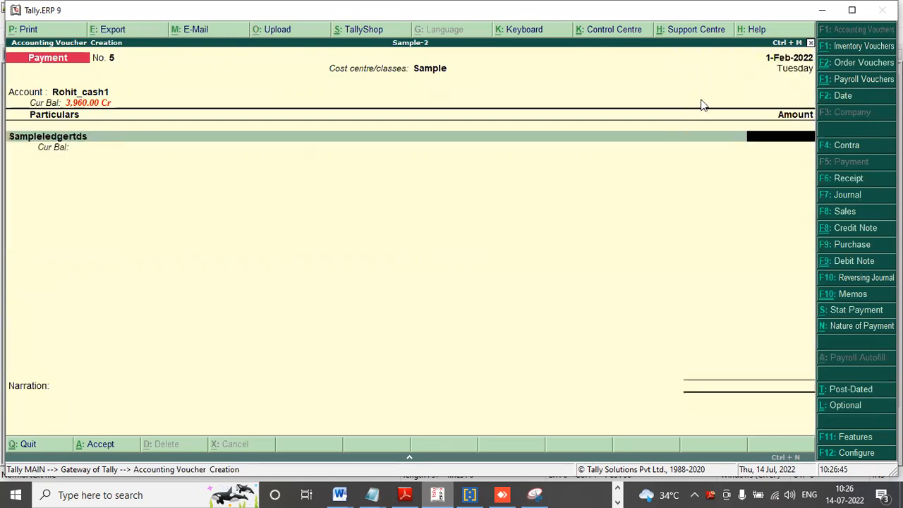
text(870)
key(Return)
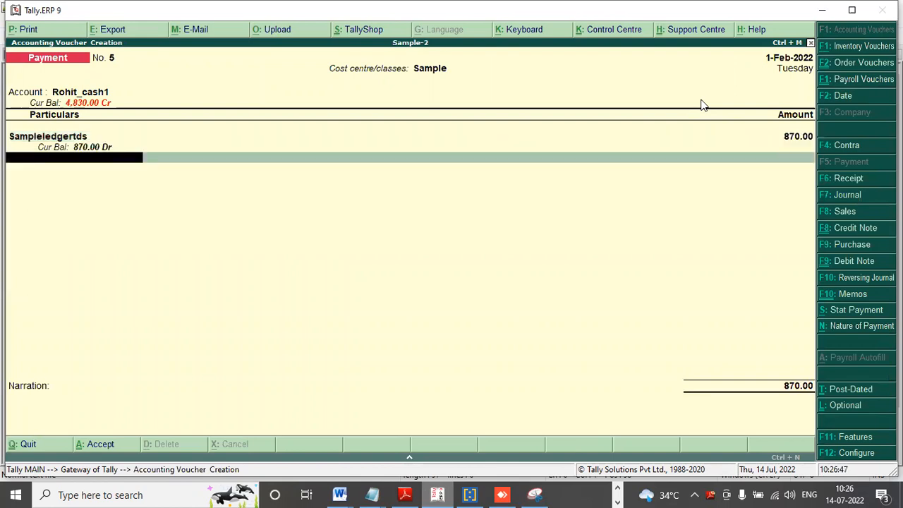
key(Return)
key(Return)
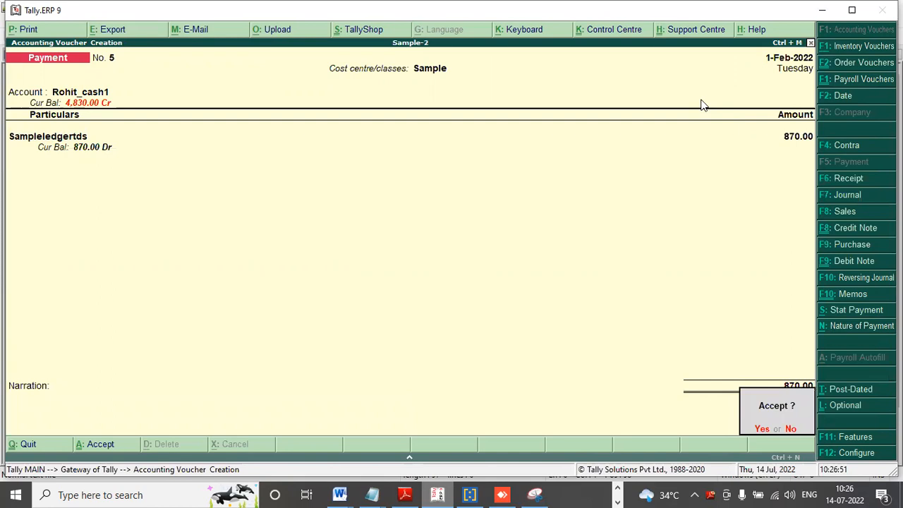
key(Return)
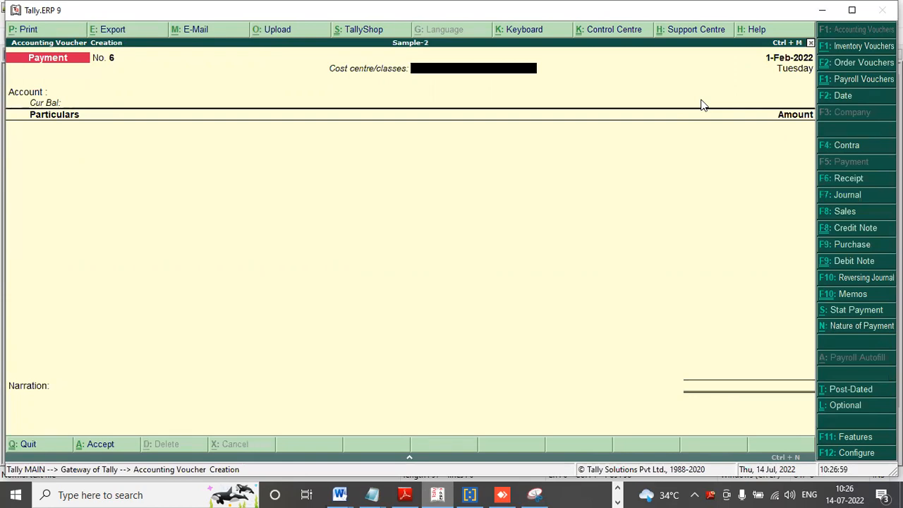
click(56, 446)
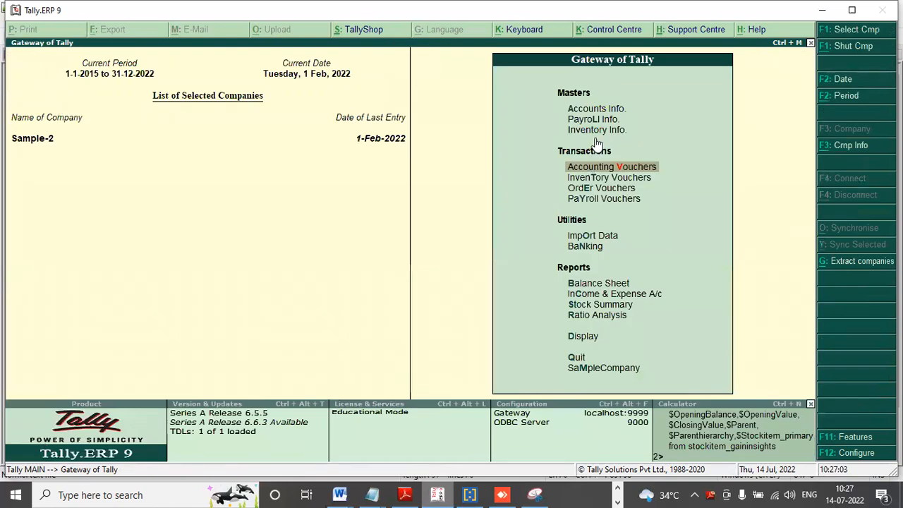
Create a single ledger named Tds_tax under the Duties & Taxes group, without an alias
click(597, 110)
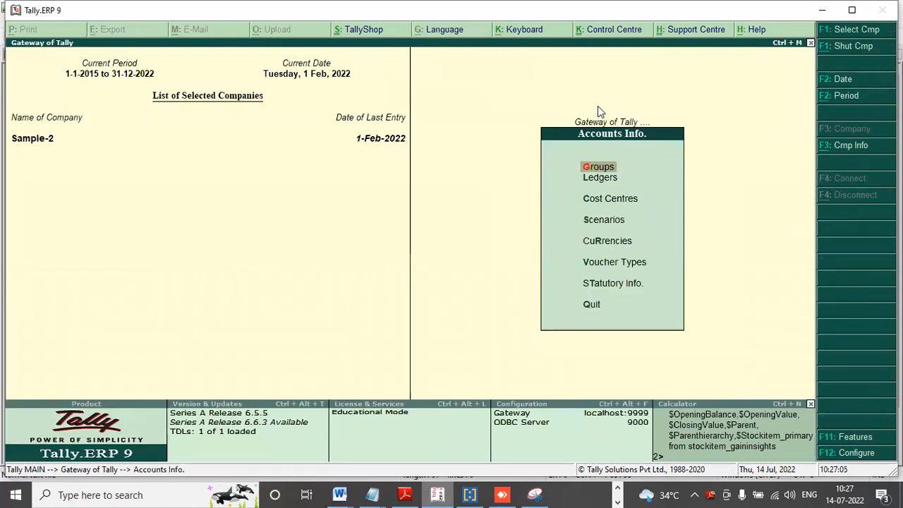
click(595, 179)
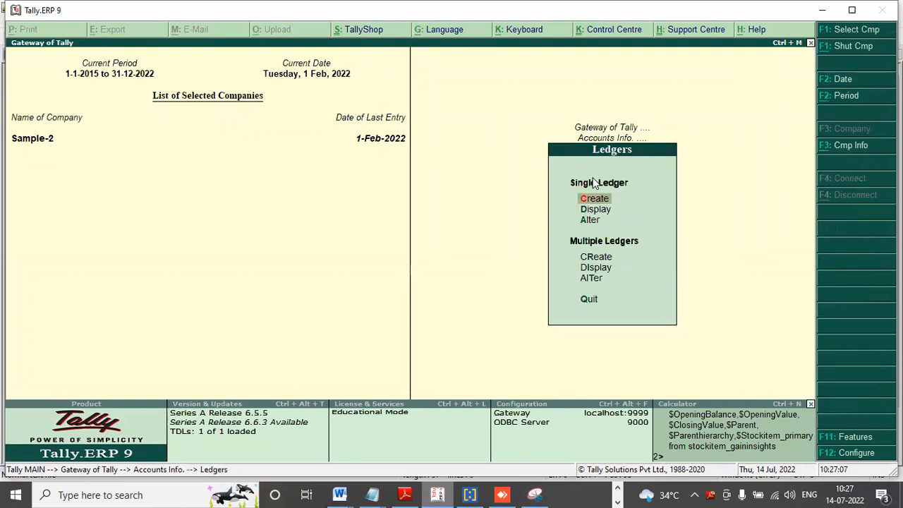
click(593, 201)
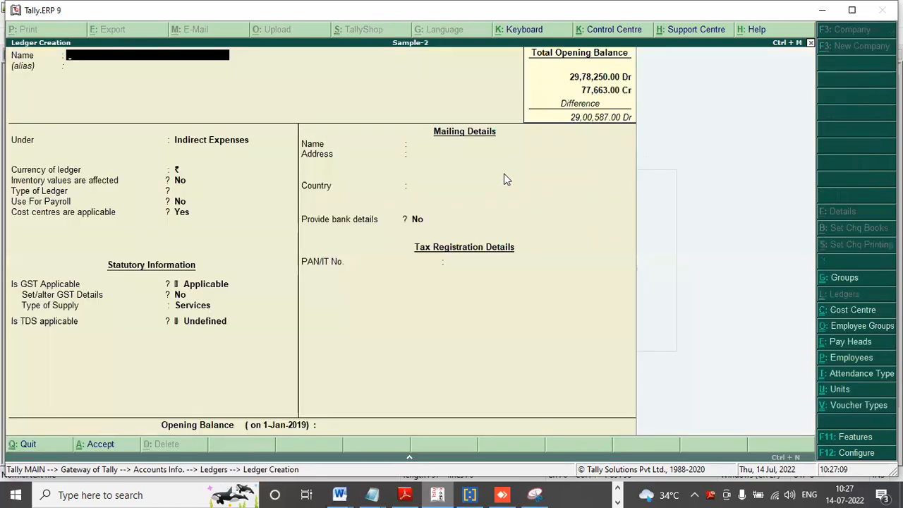
text(Tds_tax)
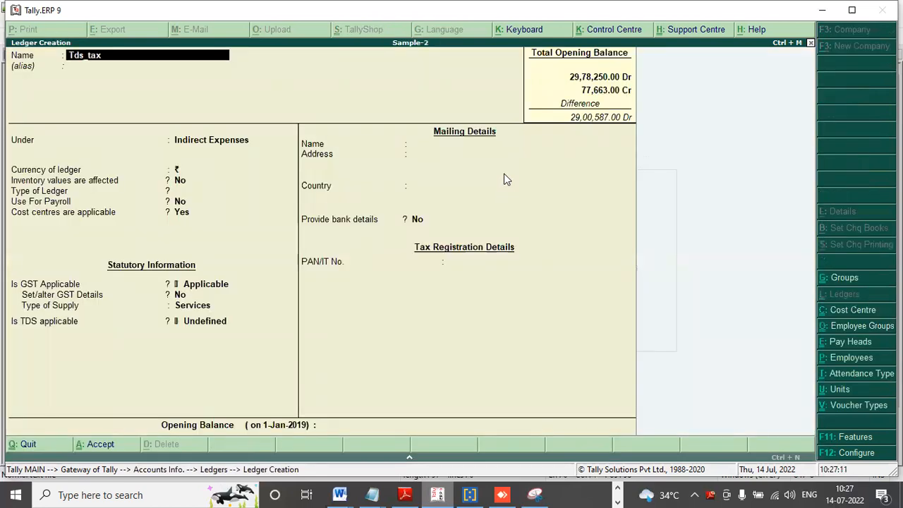
key(Return)
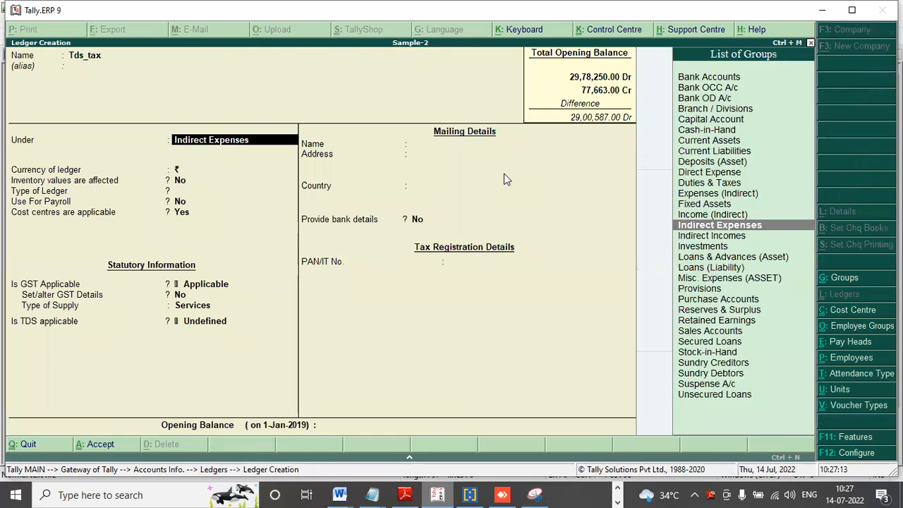
text(duties)
key(Return)
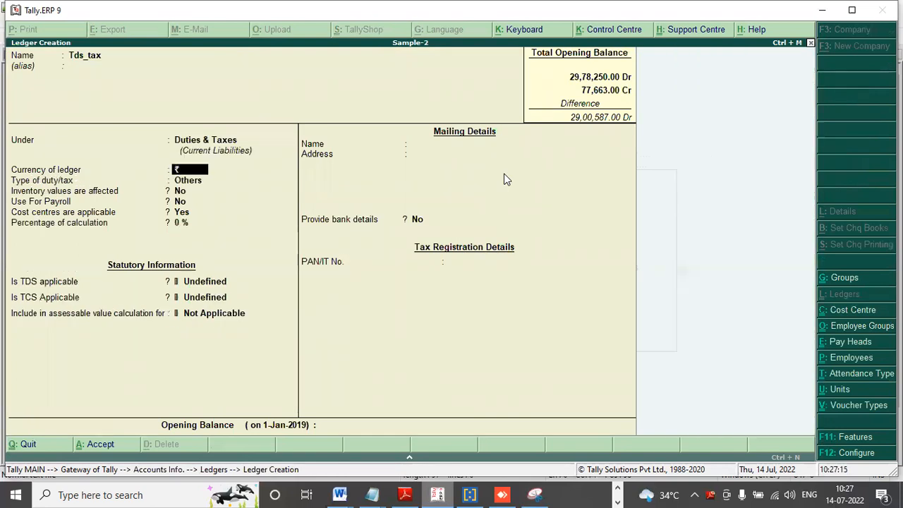
Set the Tds_tax ledger's type of duty/tax to TDS and its nature of payment to Sample_1
key(Return)
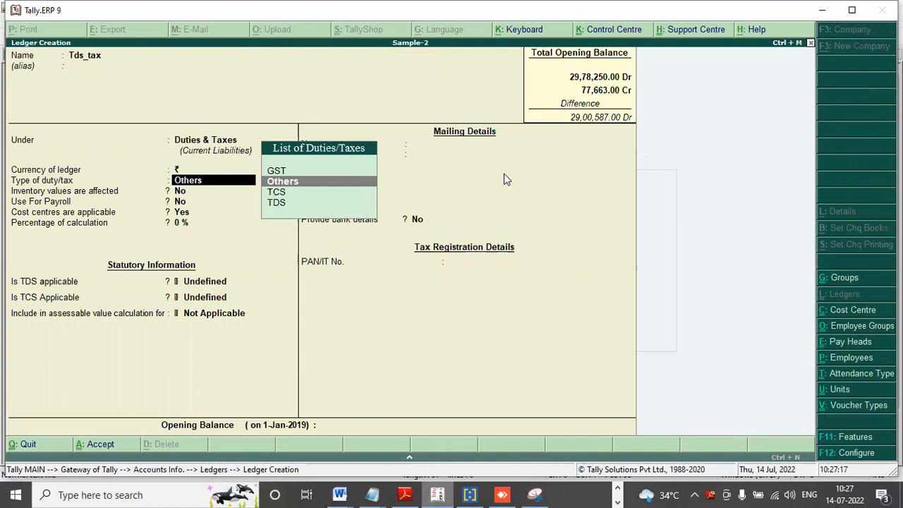
click(276, 203)
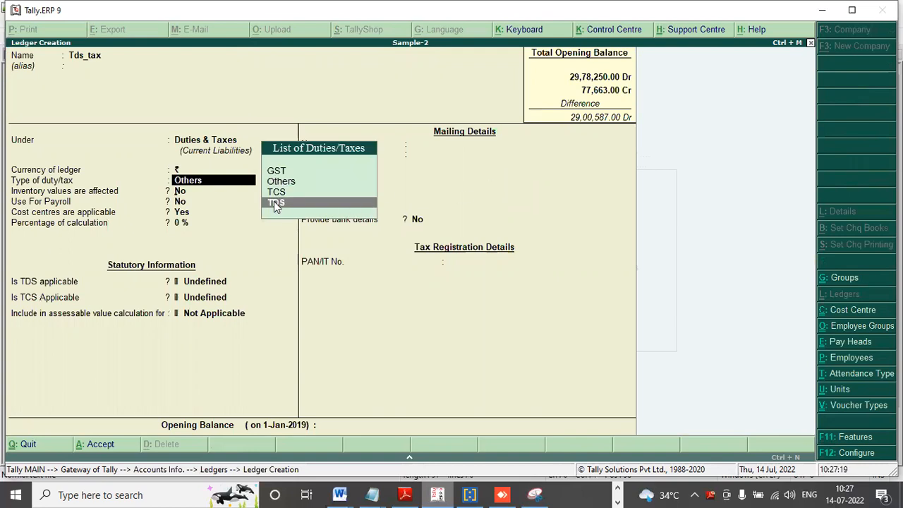
click(275, 203)
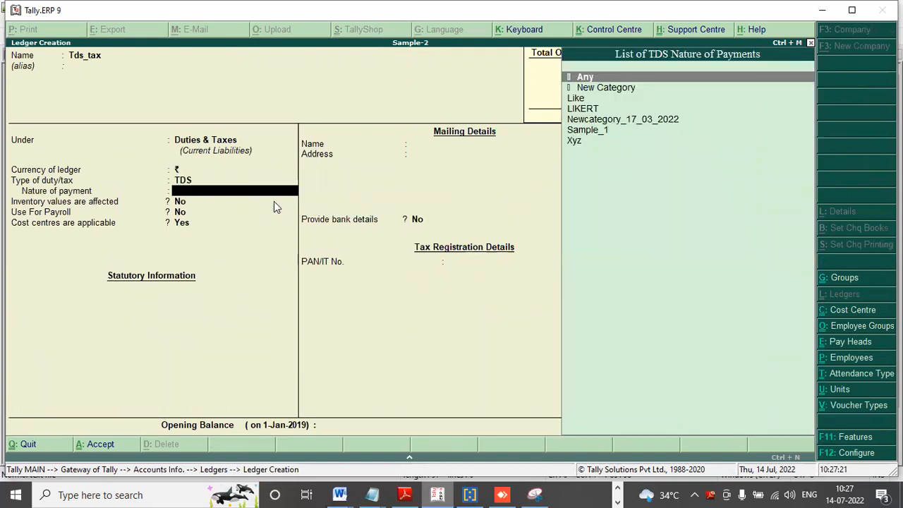
key(Down)
key(Down)
key(Down)
key(Down)
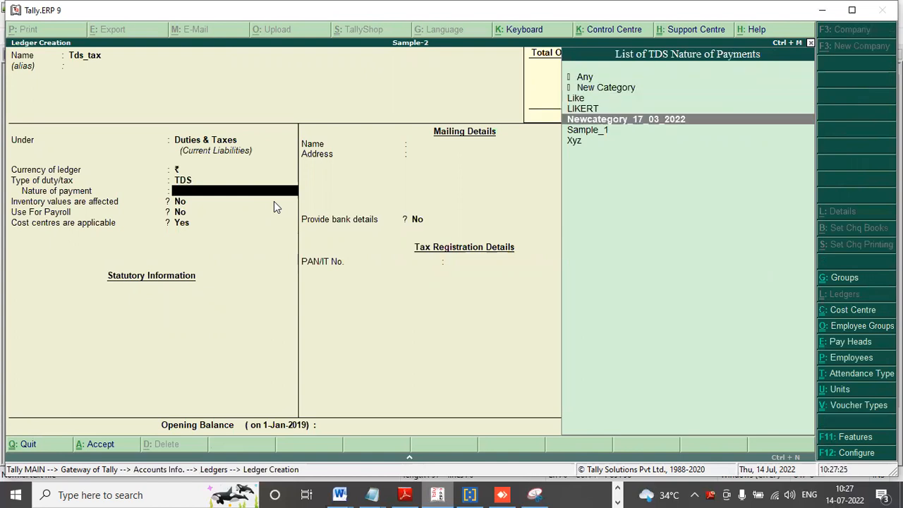
key(Down)
key(Return)
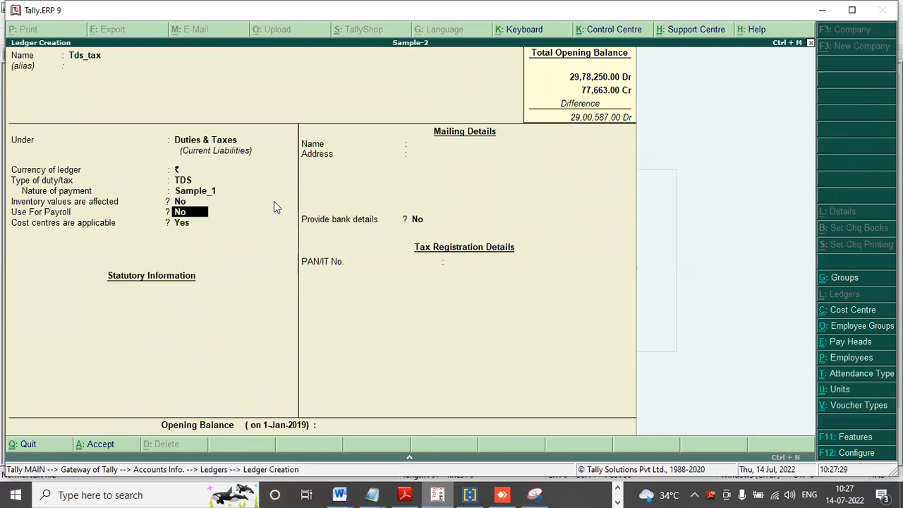
key(Up)
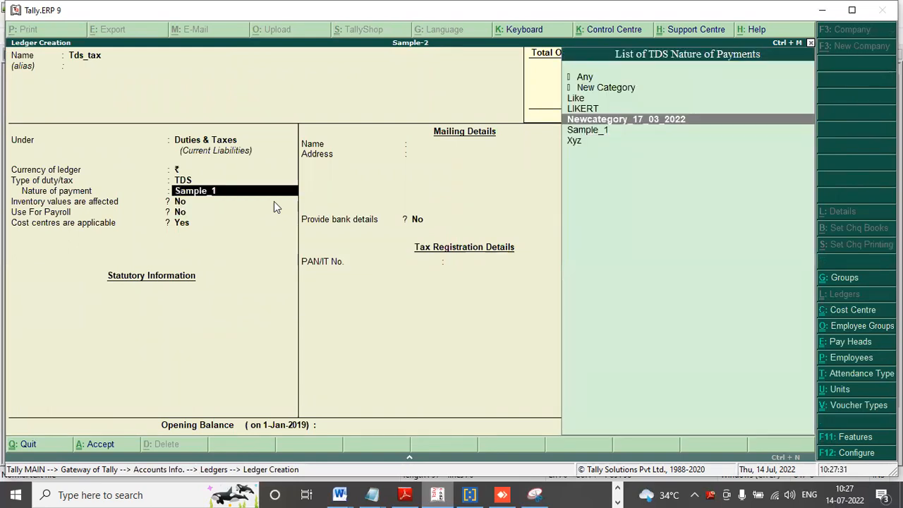
key(Down)
key(Return)
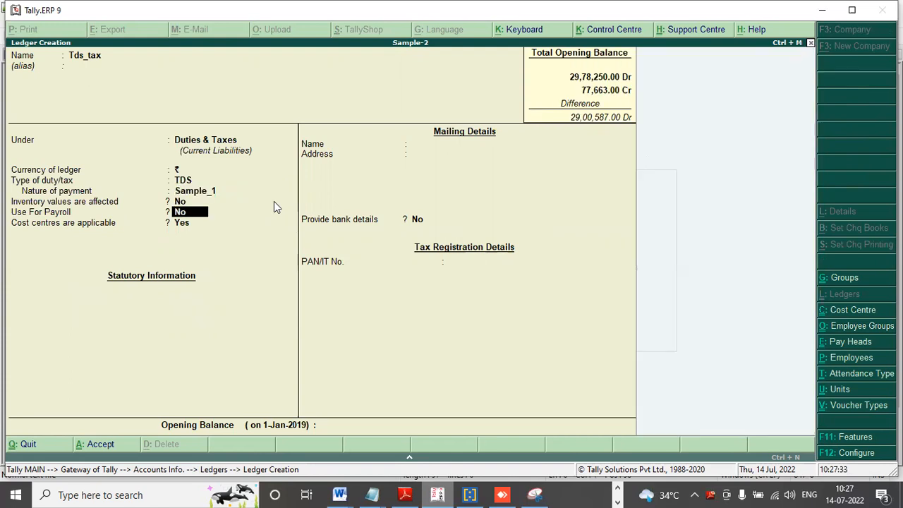
Keep payroll use at No and cost centres at Yes, then save the ledger without an opening balance and leave ledger creation
key(Return)
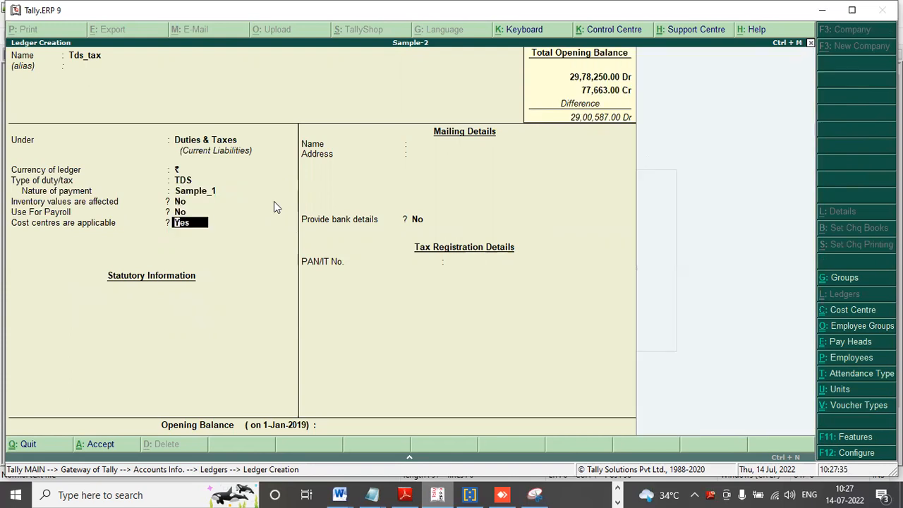
key(Return)
key(Return)
key(Return)
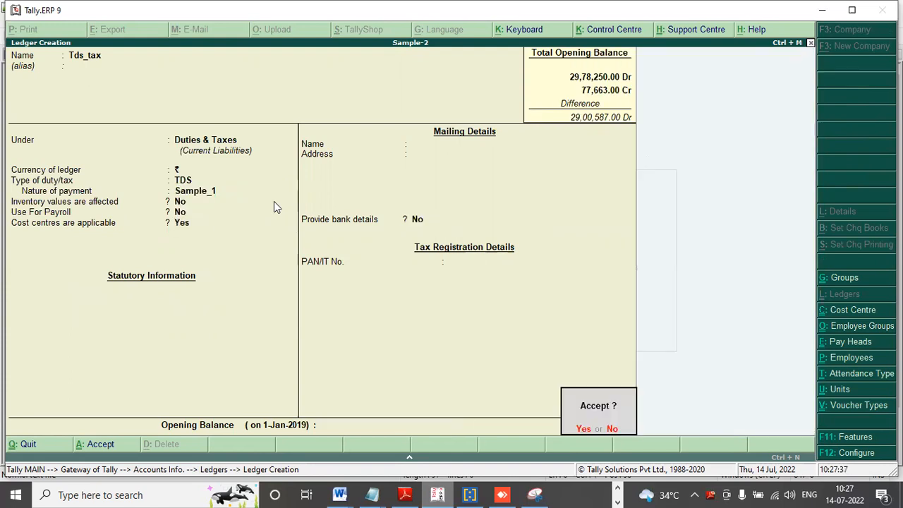
key(Return)
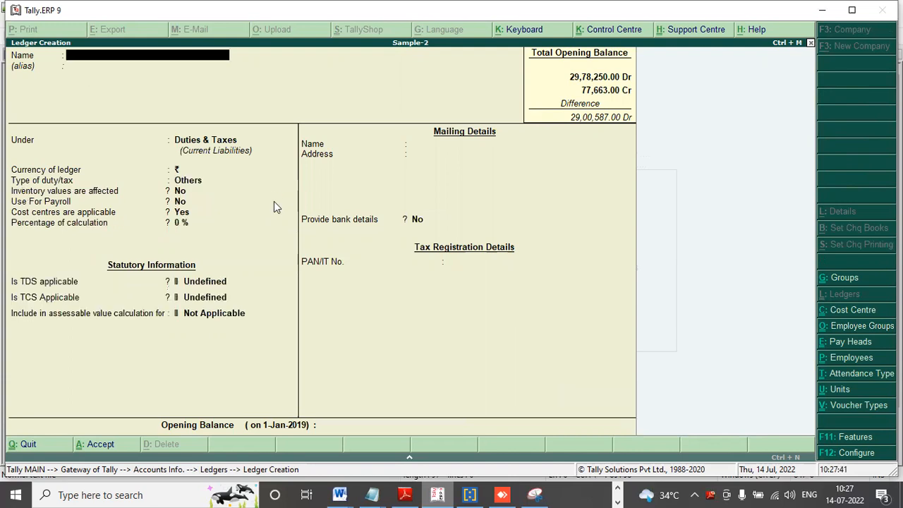
key(y)
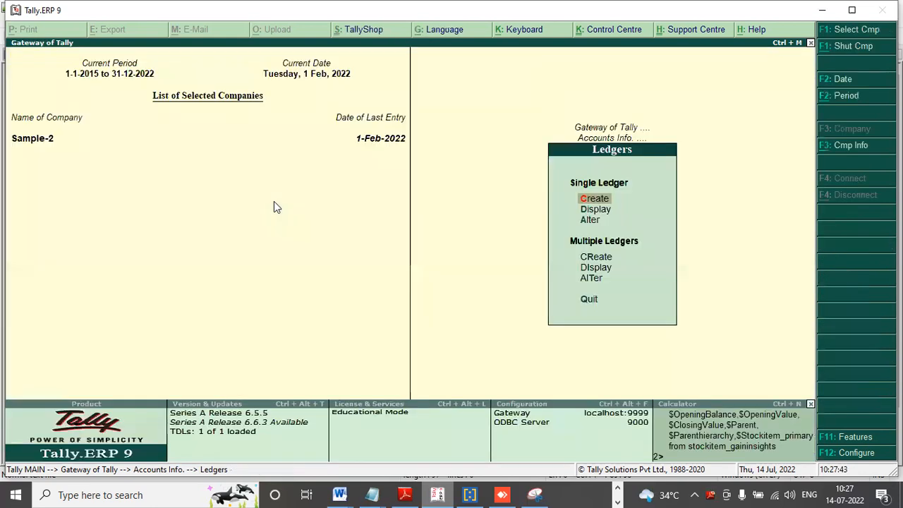
Open the Tds_tax ledger for alteration, keeping its name, Duties & Taxes group and currency
click(590, 220)
click(591, 221)
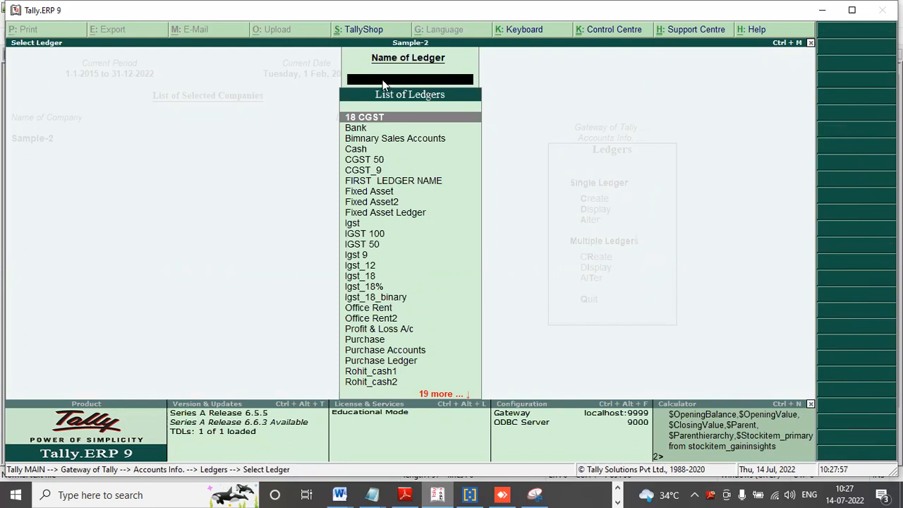
text(TDS)
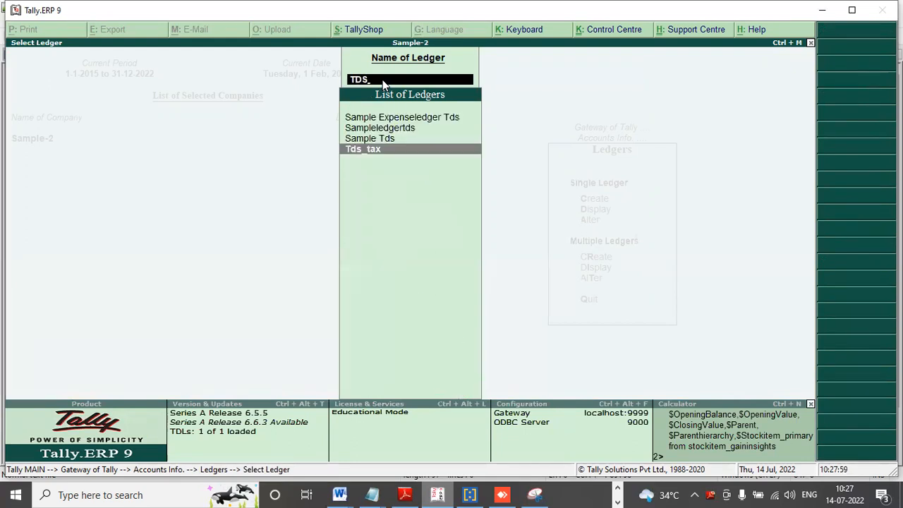
click(372, 150)
key(Return)
key(Return)
key(Return)
key(Return)
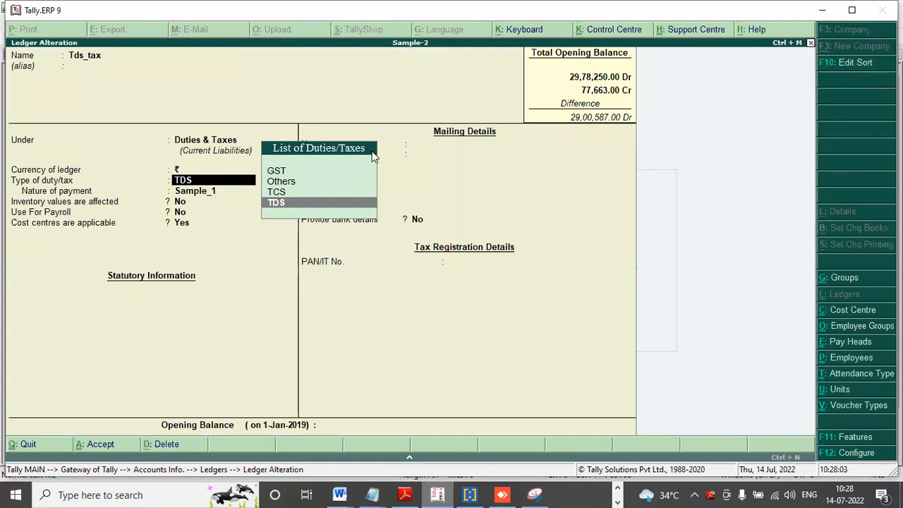
Start a new nature of payment named TDSTAX_NEWSLAB from the Tds_tax ledger, keeping its type of duty/tax as TDS
key(Return)
key(Return)
key(Return)
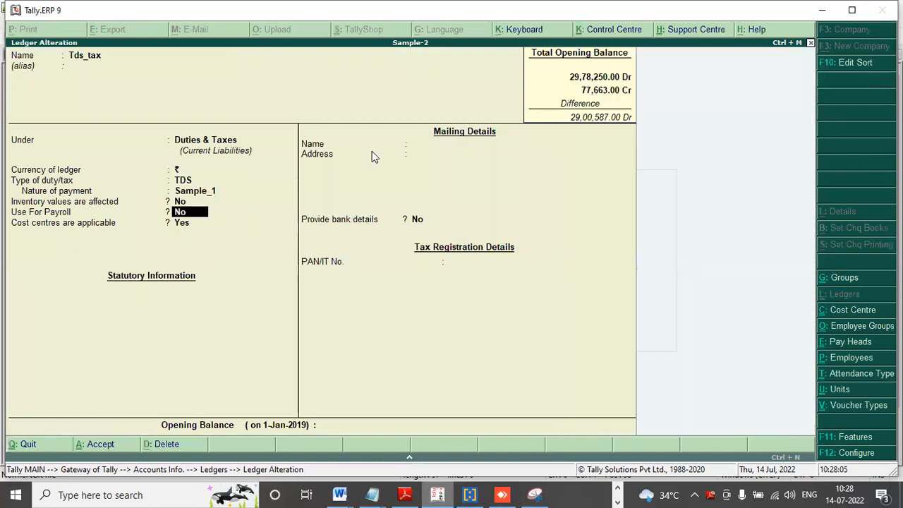
key(BackSpace)
key(BackSpace)
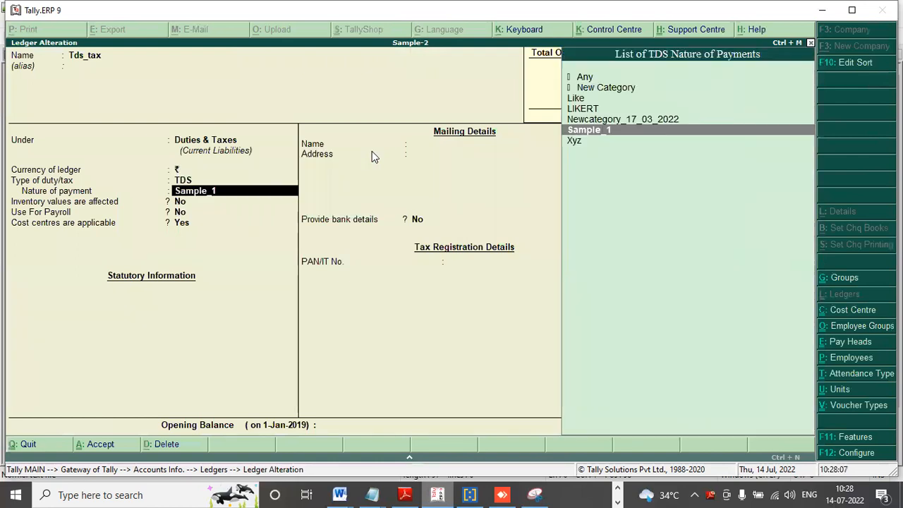
click(601, 88)
click(602, 88)
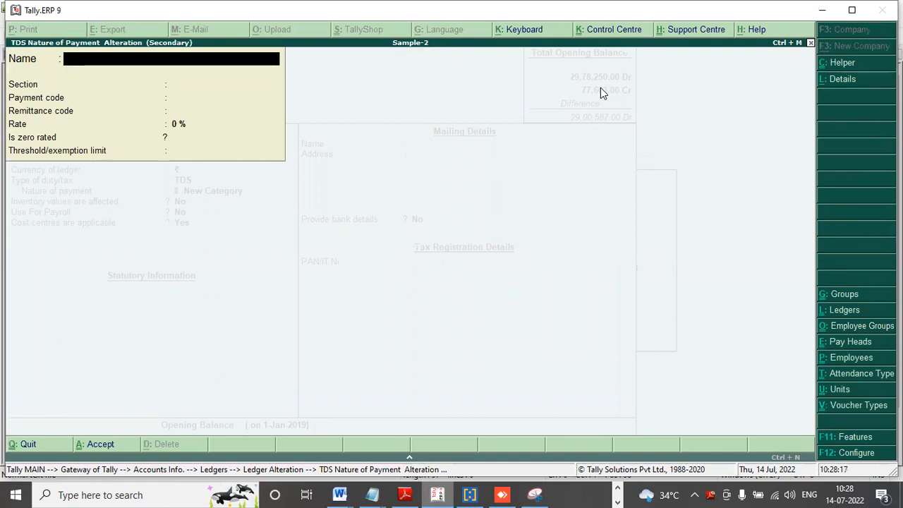
text(TDSTAX_NEWSLAB)
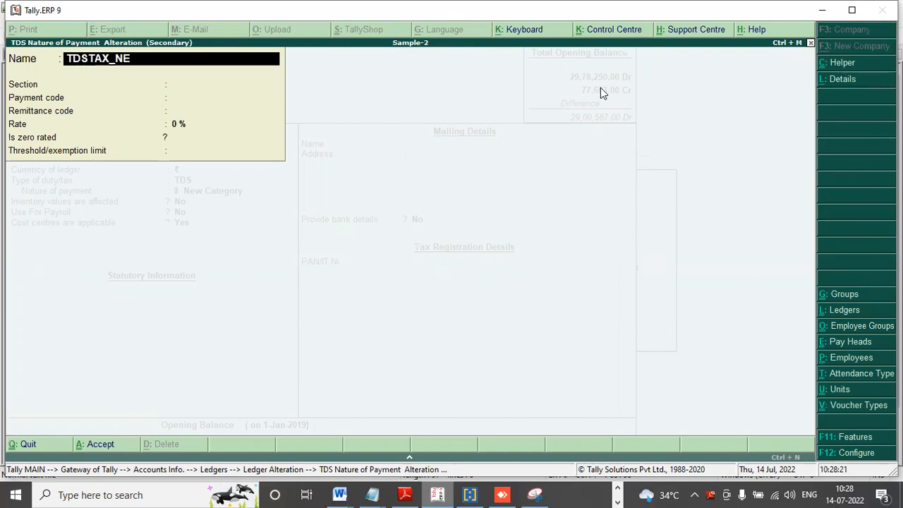
key(Return)
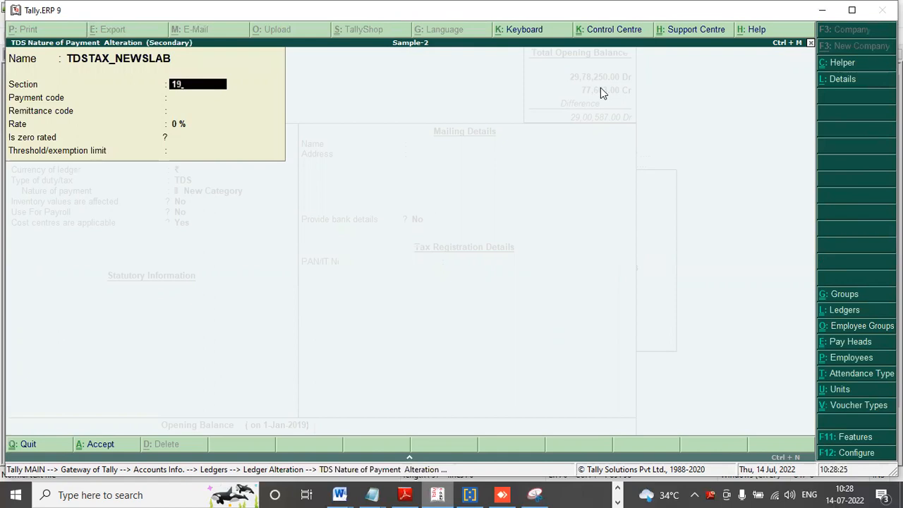
Set the new nature of payment's section to 194C, payment code to 94B and remittance code to 0A
key(Return)
text(94B)
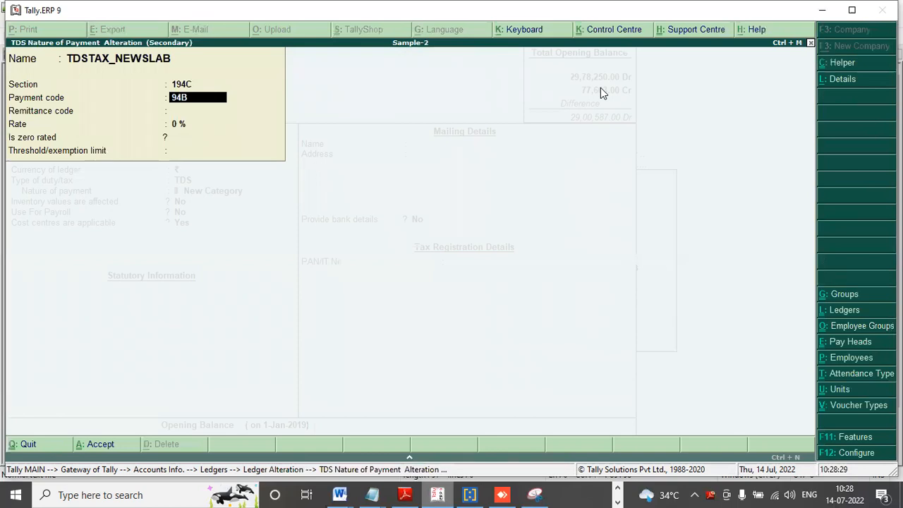
key(Return)
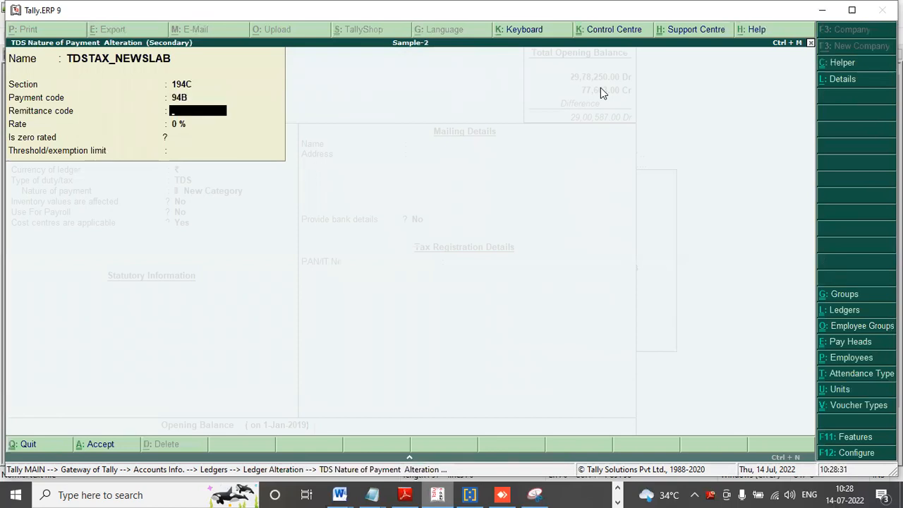
key(Return)
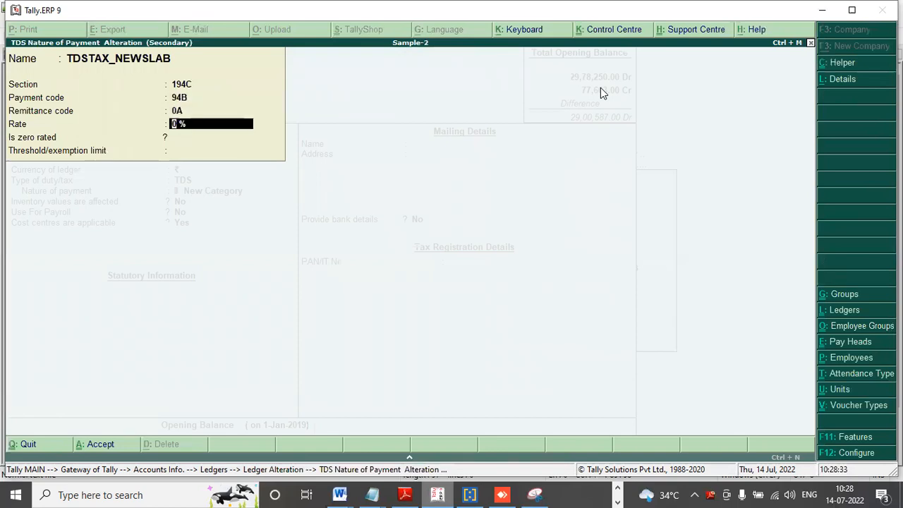
Set the rate to 6 % and the threshold/exemption limit to 10,000, then accept the TDSTAX_NEWSLAB nature of payment
text(6 %)
key(Return)
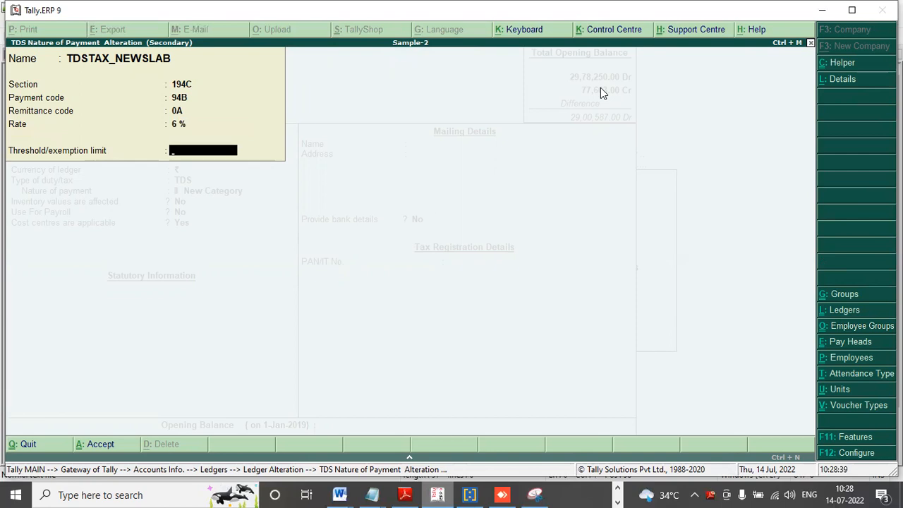
text(100)
key(Return)
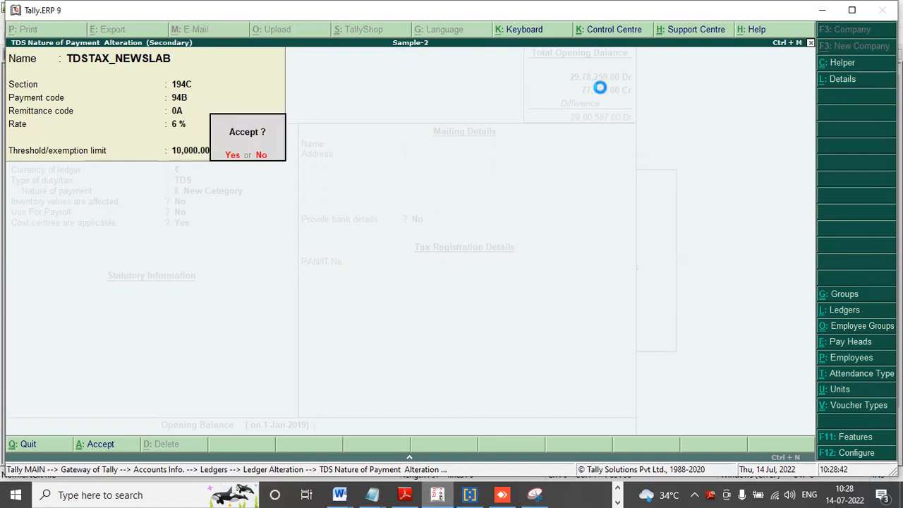
key(Return)
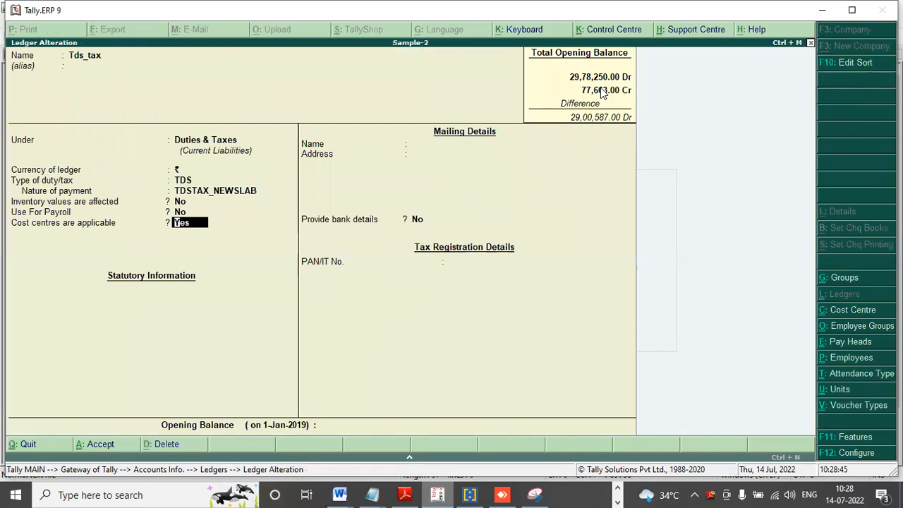
Save the Tds_tax ledger with cost centres applicable and no opening balance, and return to the Gateway of Tally
key(Return)
key(Return)
key(Return)
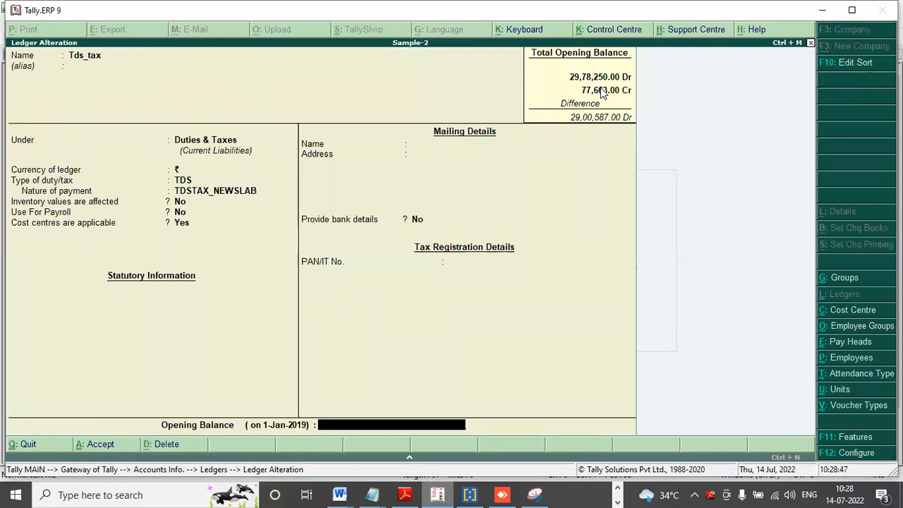
key(Return)
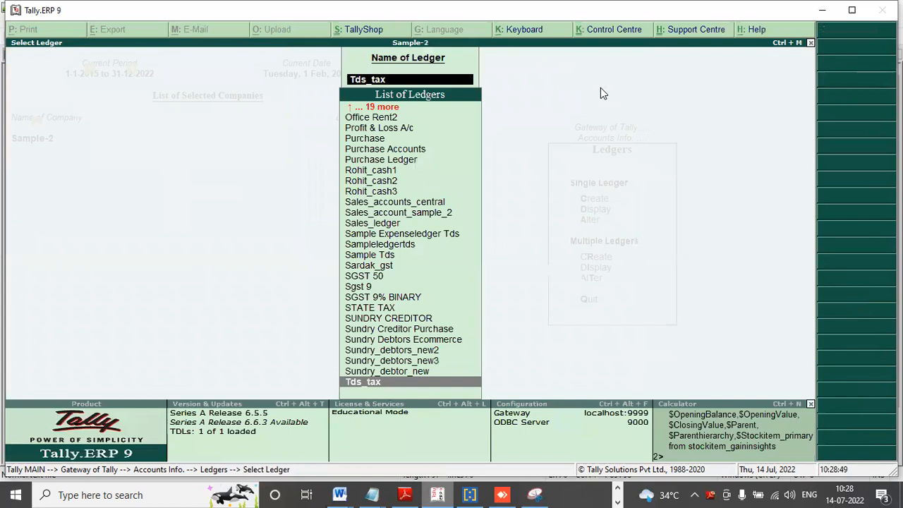
key(Escape)
key(Escape)
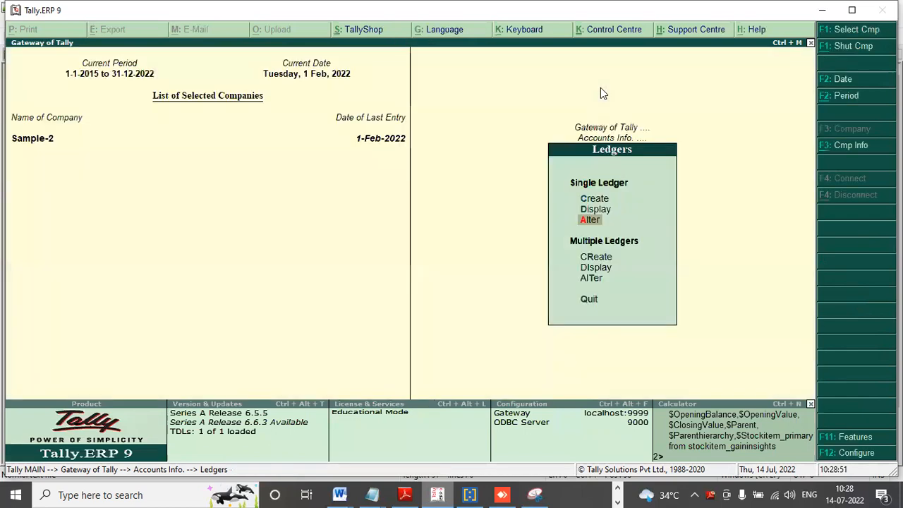
key(Escape)
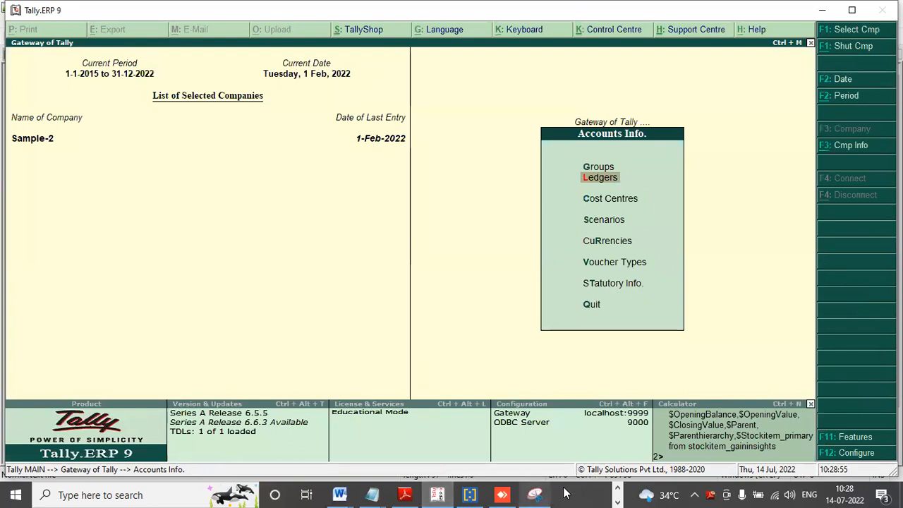
key(Escape)
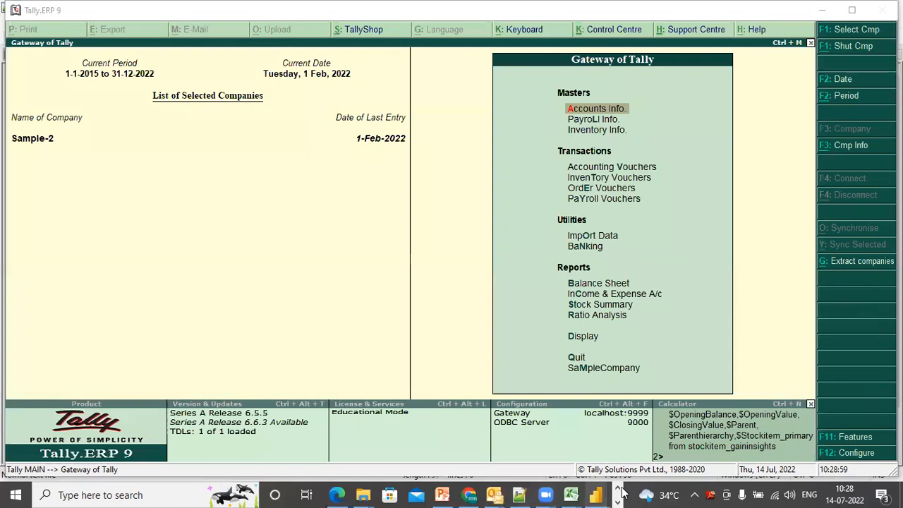
click(619, 492)
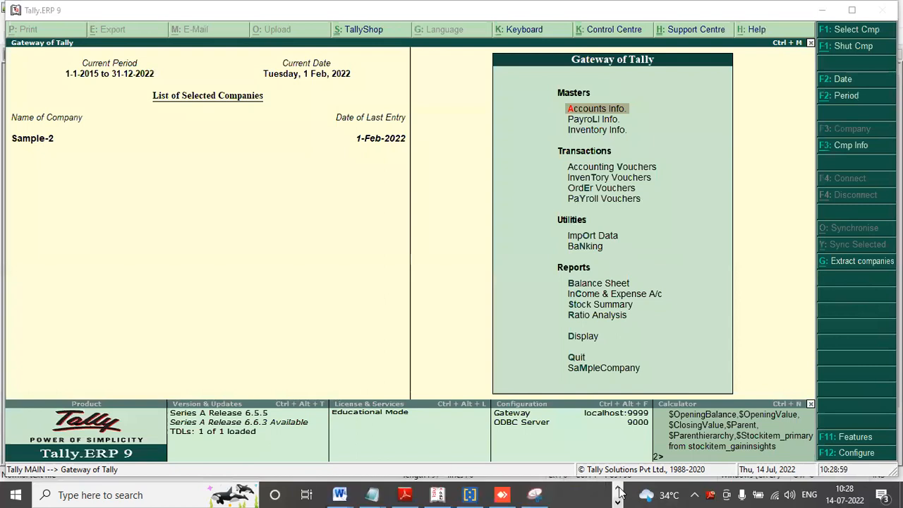
click(438, 493)
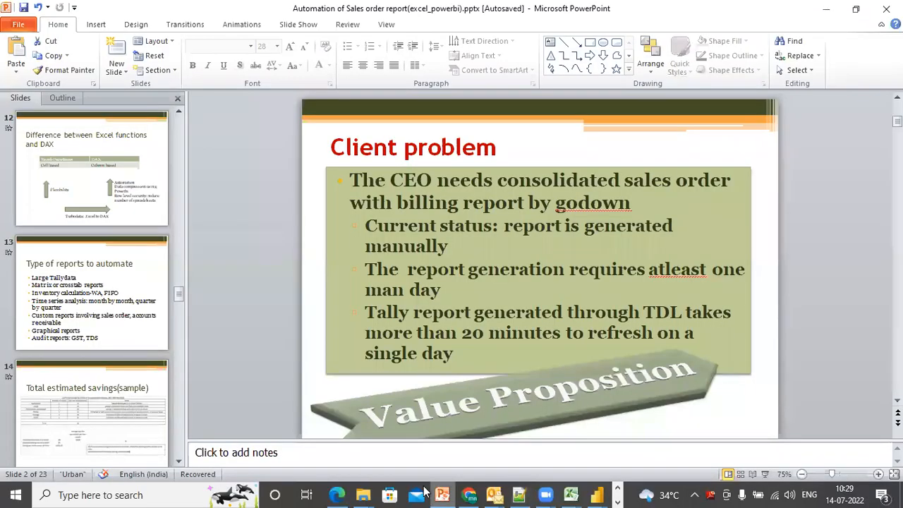
click(618, 492)
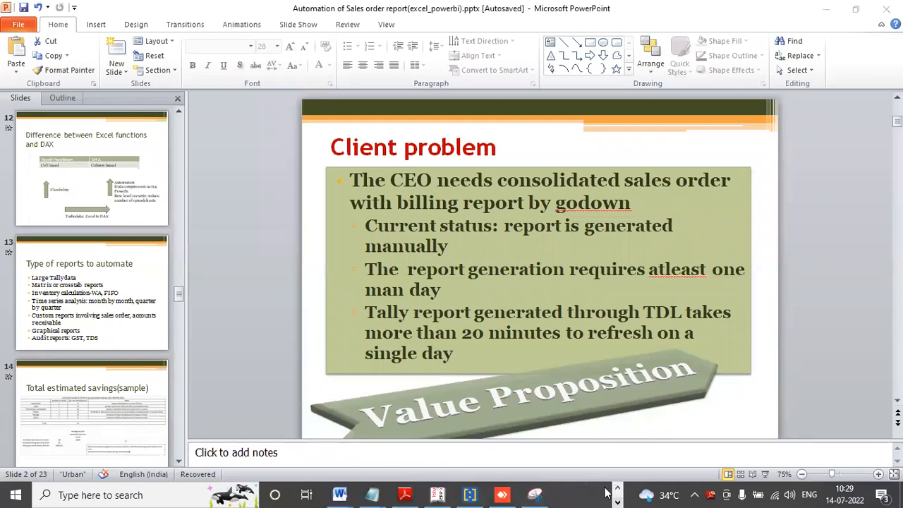
click(446, 493)
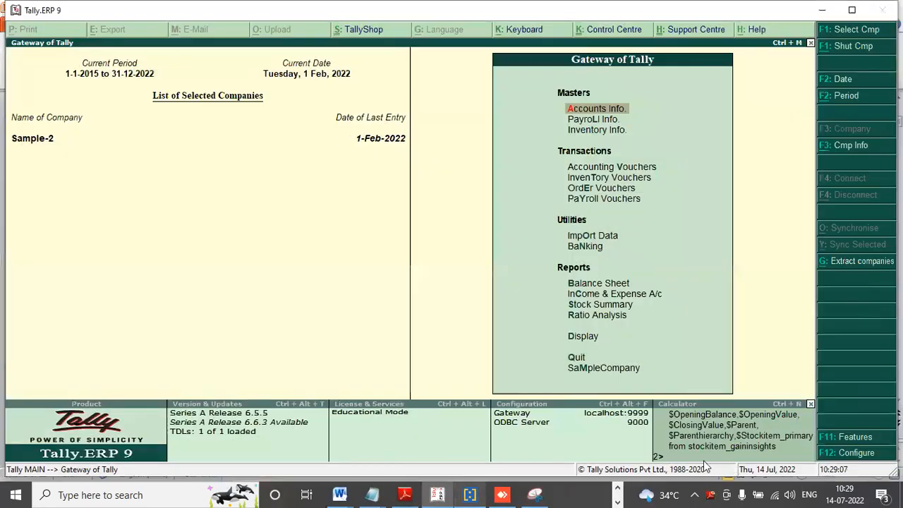
Check the loaded TDL files under the Product & Features configuration and return to the Gateway of Tally
click(857, 455)
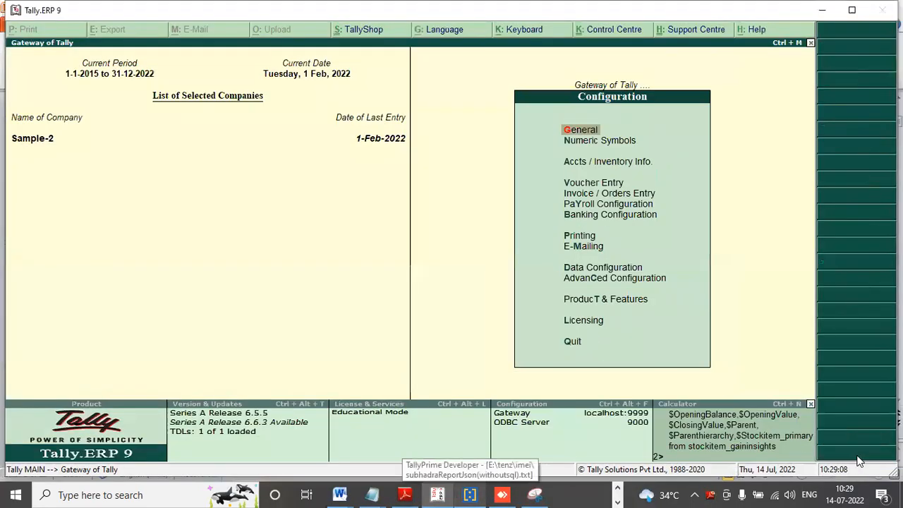
click(615, 300)
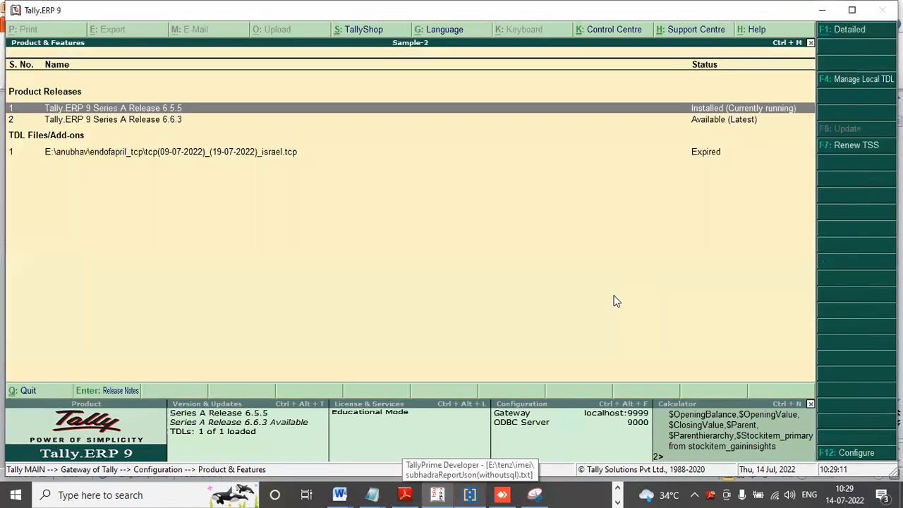
click(53, 391)
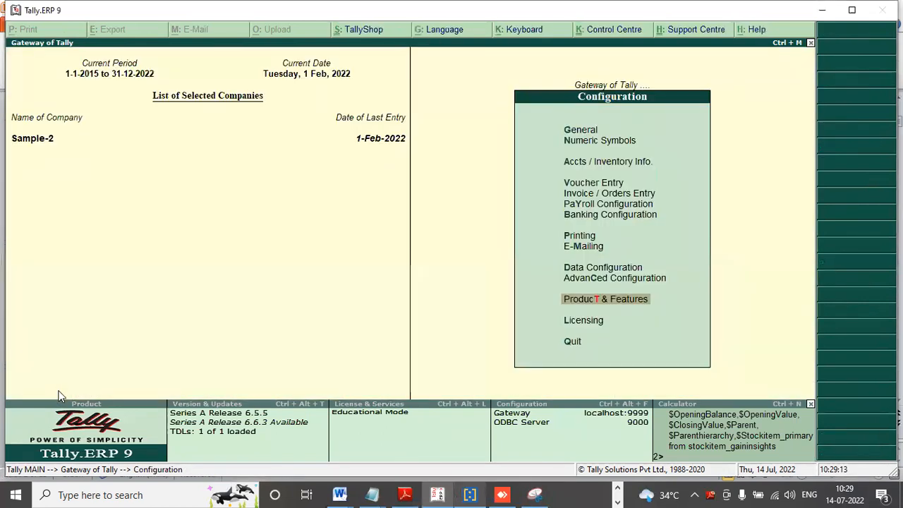
click(571, 342)
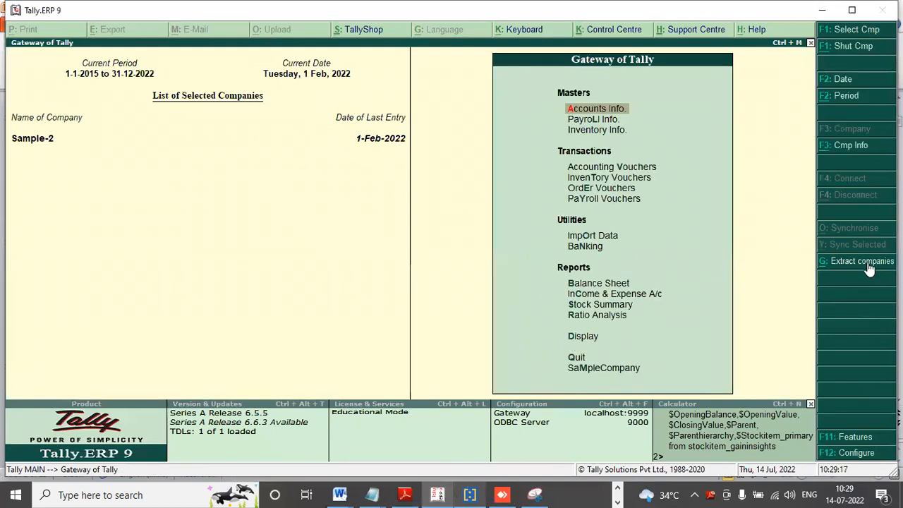
Extract the company data, then open the LedgerDetails JSON file from the samplecompany folder in a maximized Notepad window
click(867, 262)
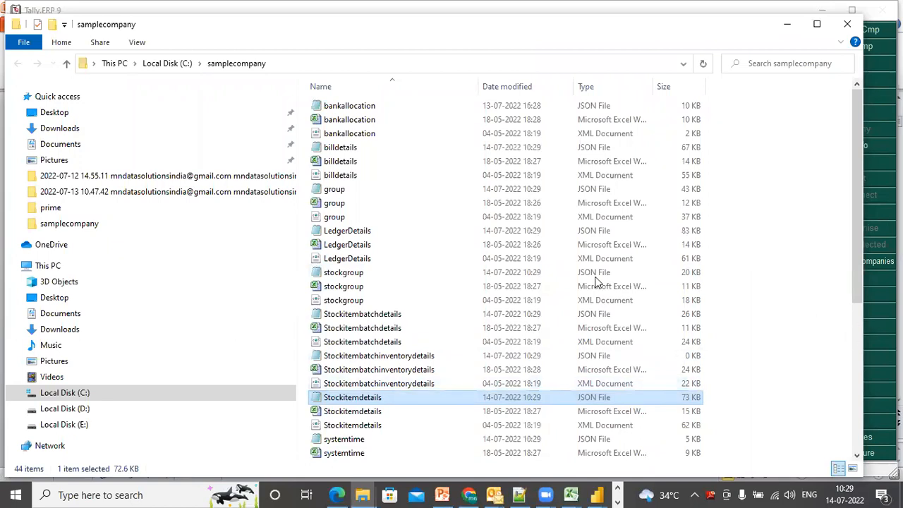
double_click(380, 231)
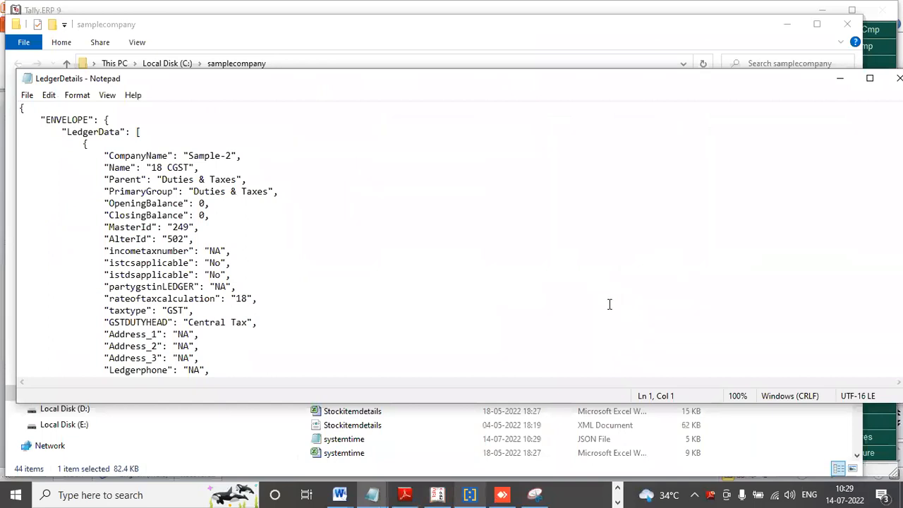
click(870, 78)
Examine the Tds_tax record at the end of LedgerDetails for its name, primary group, tax type and TDS rate name, then close the file
drag(896, 46, 896, 437)
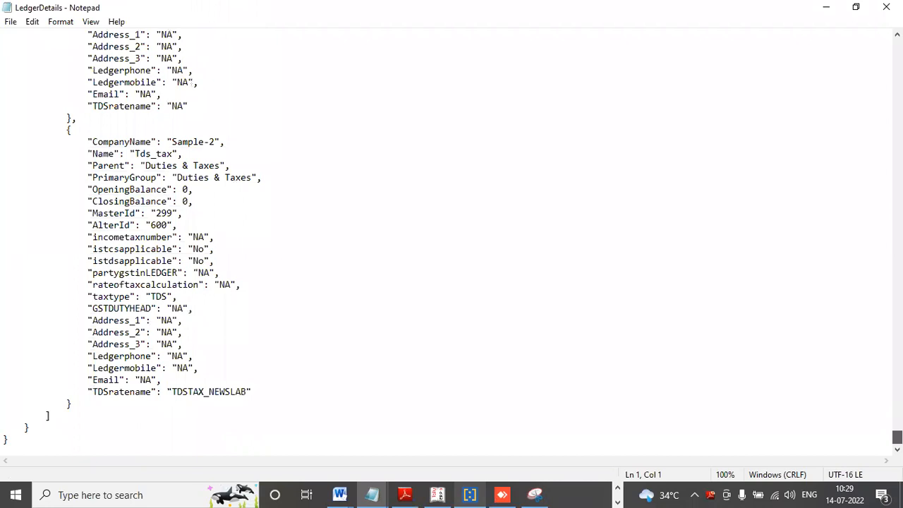
click(214, 155)
click(266, 177)
click(182, 299)
click(258, 393)
click(886, 7)
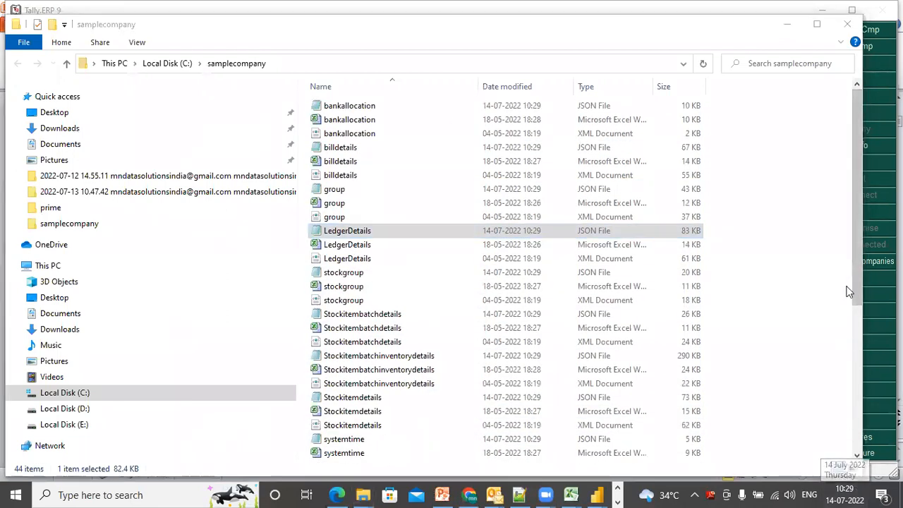
Open the TDSreport JSON file from the samplecompany folder in a maximized Notepad window
drag(859, 280, 856, 426)
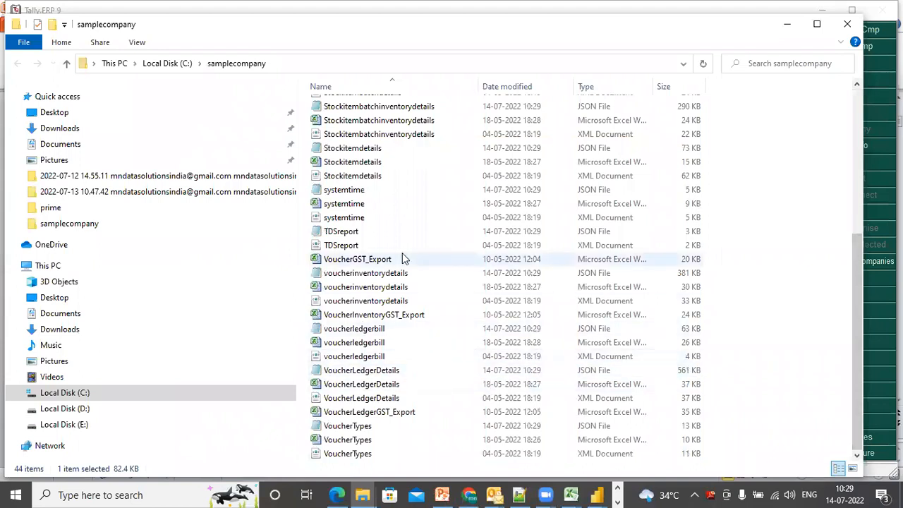
click(394, 218)
double_click(393, 227)
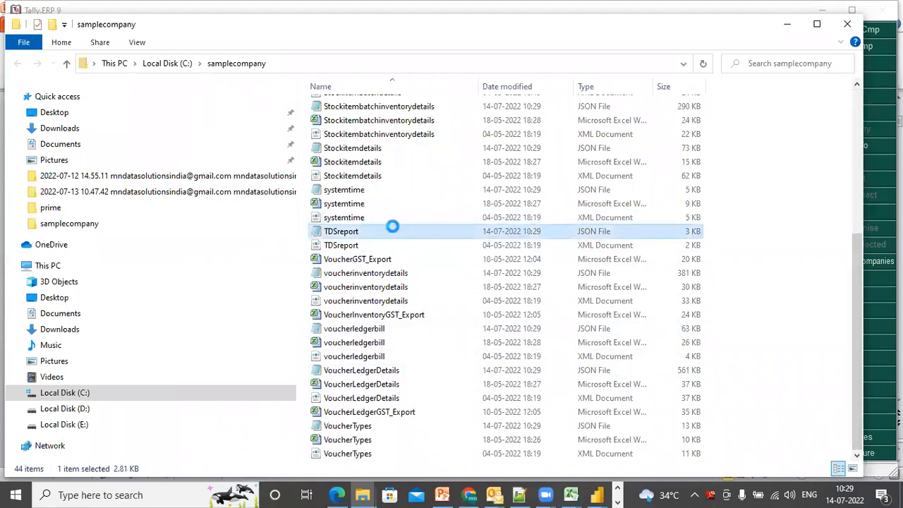
click(269, 268)
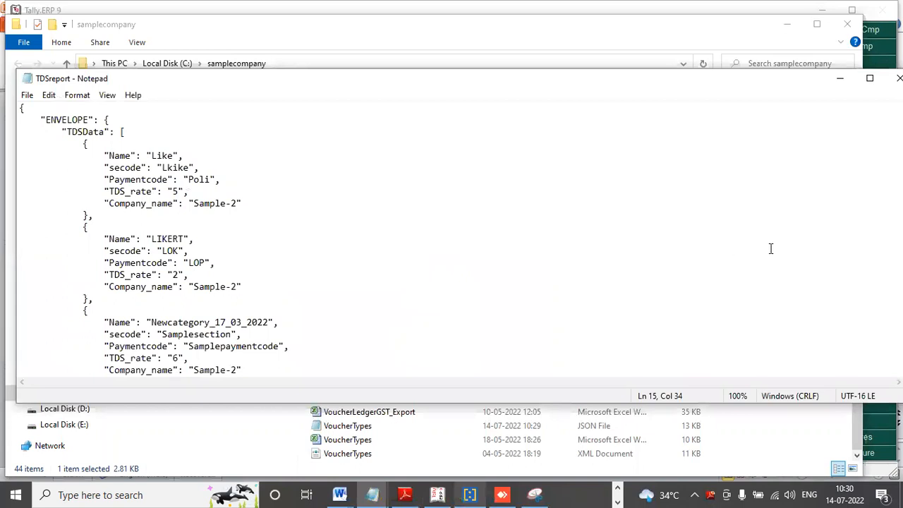
click(322, 334)
click(870, 79)
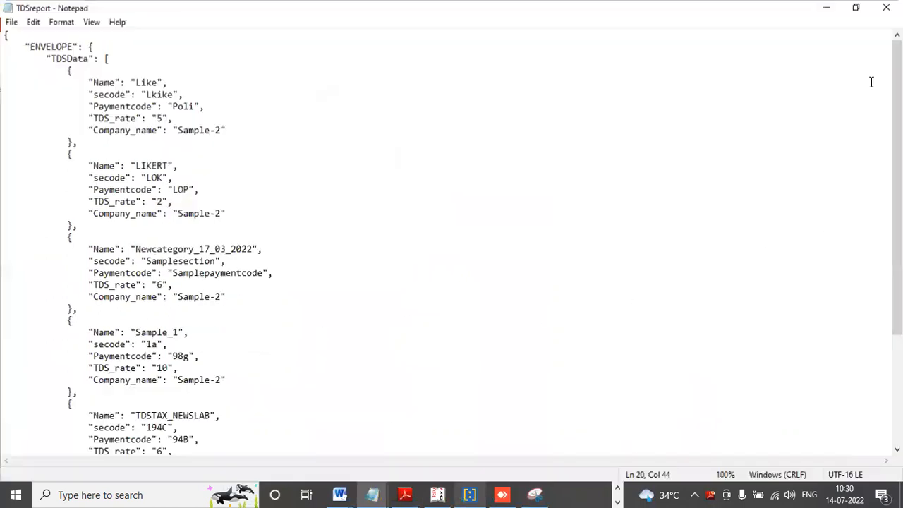
Examine the TDSTAX_NEWSLAB record's name, section code, payment code and TDS rate in TDSreport, then minimize the file
scroll(177, 337, down, 5)
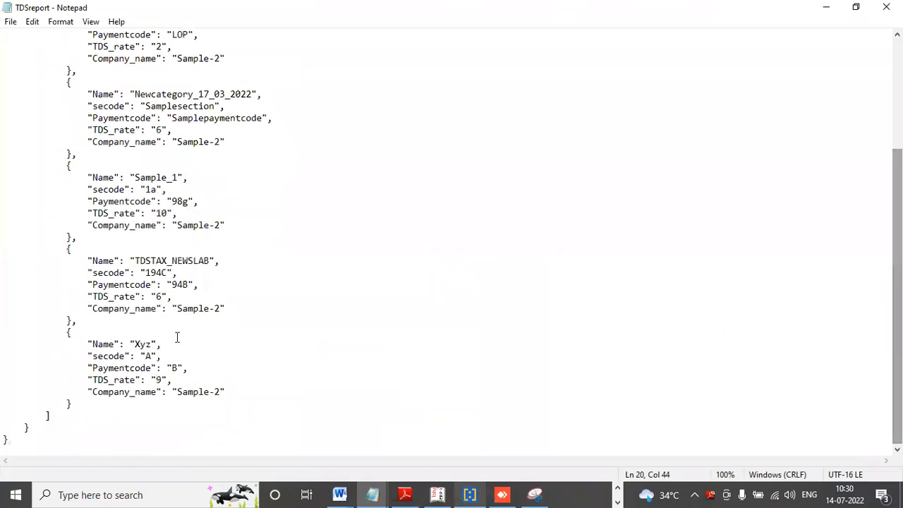
click(221, 261)
click(213, 274)
click(217, 292)
click(249, 304)
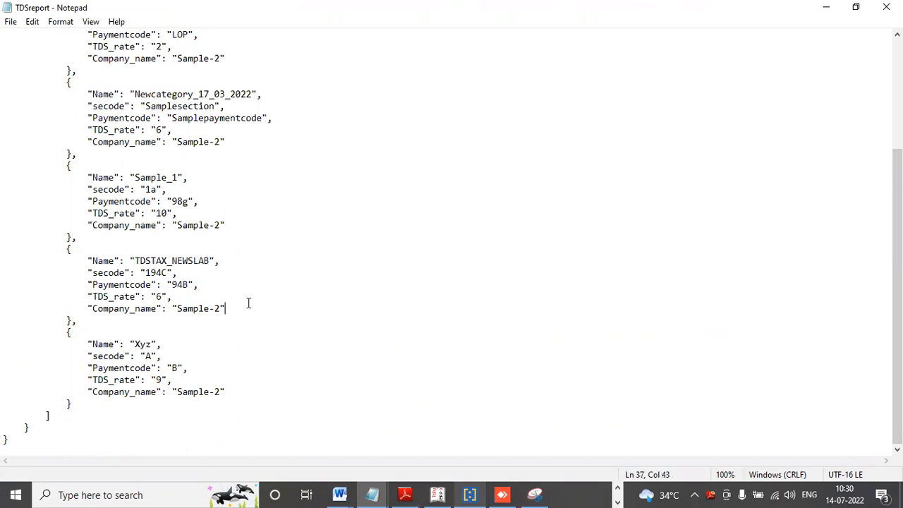
click(826, 7)
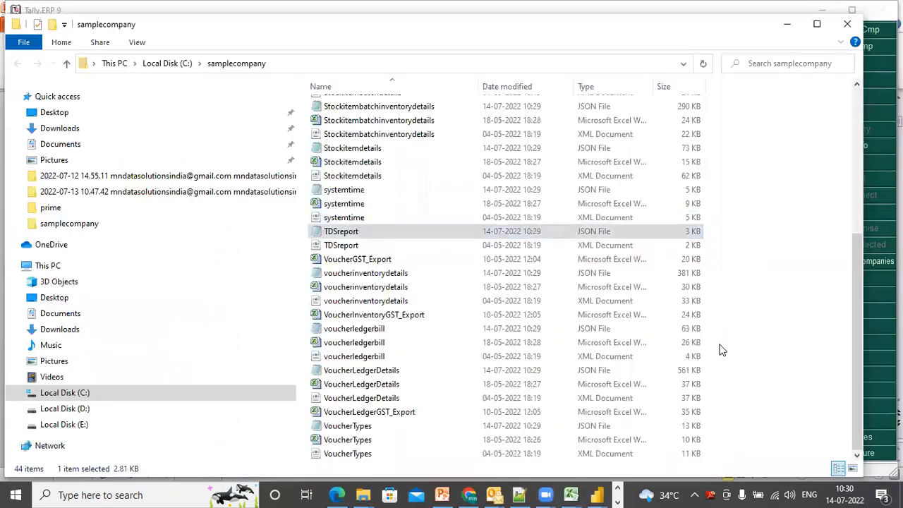
Switch to the finance integration report in Power BI Desktop and refresh its data
mouse_move(599, 494)
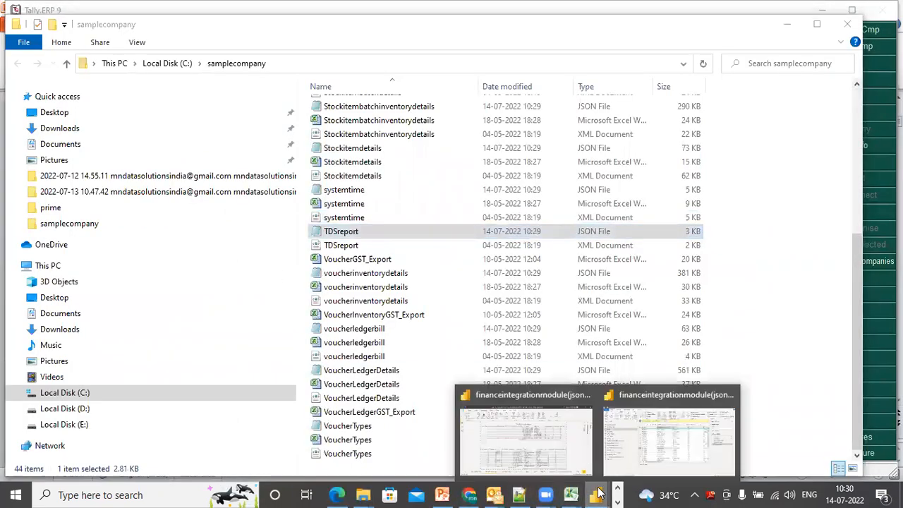
click(642, 448)
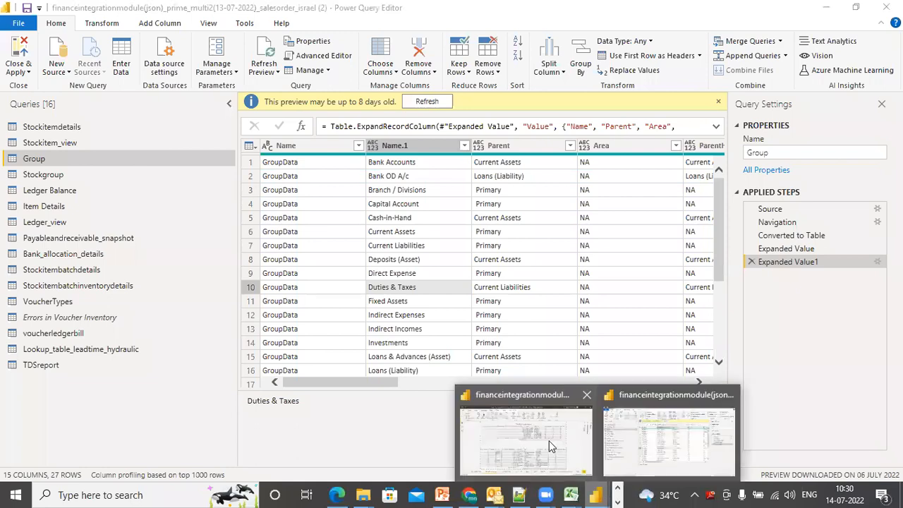
click(529, 448)
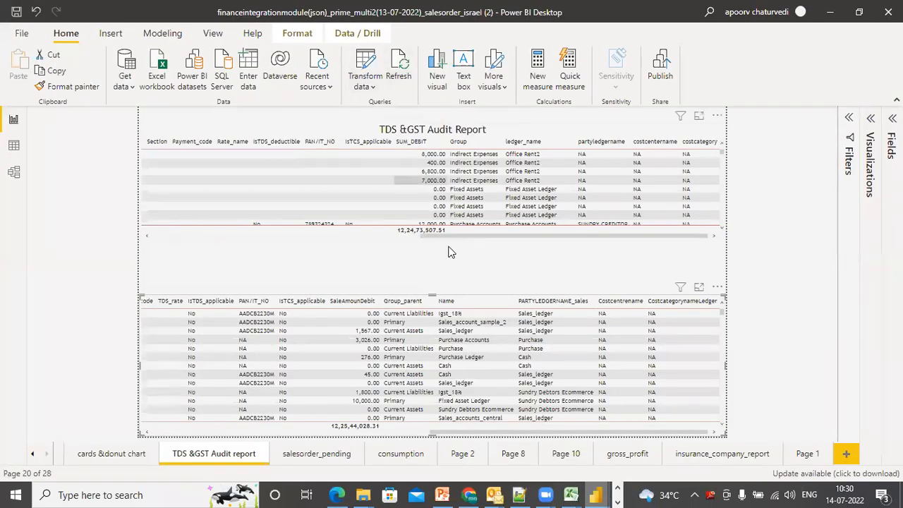
click(399, 67)
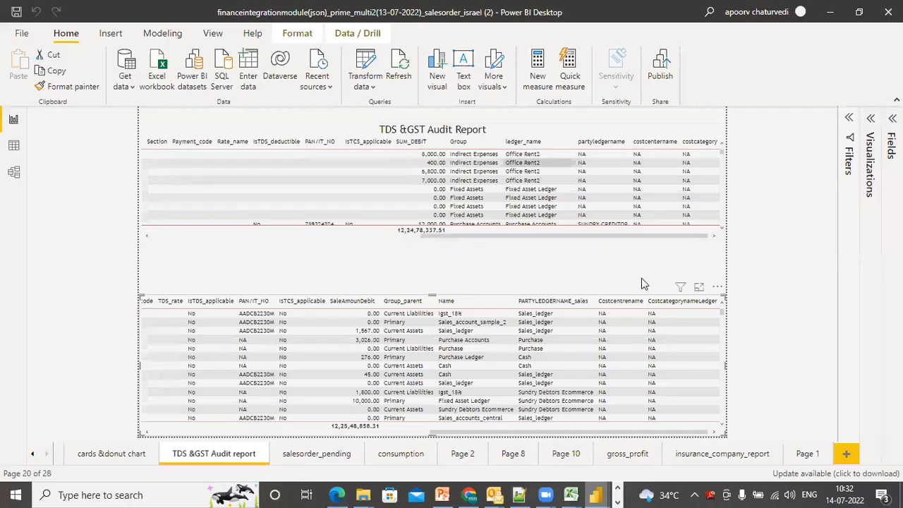
Remove the upper TDS &GST Audit Report table and extend the lower table upward into the freed space
drag(527, 431, 185, 432)
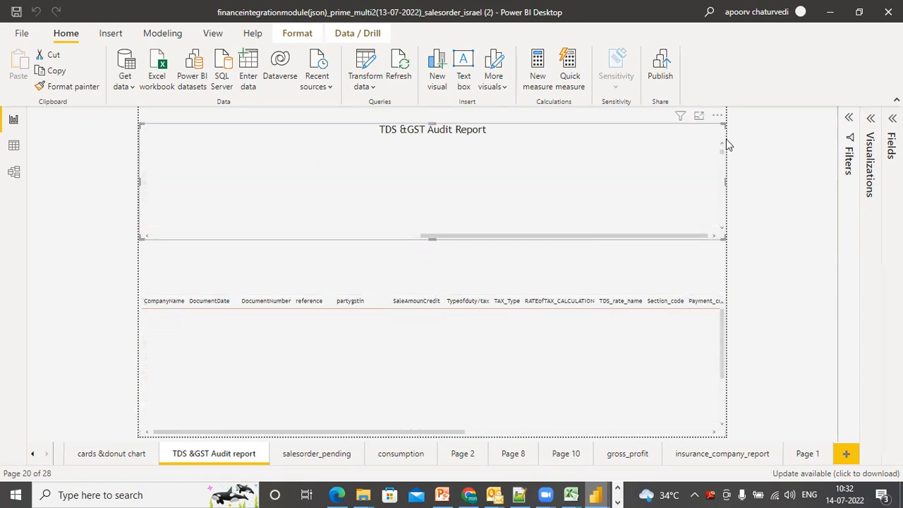
click(717, 115)
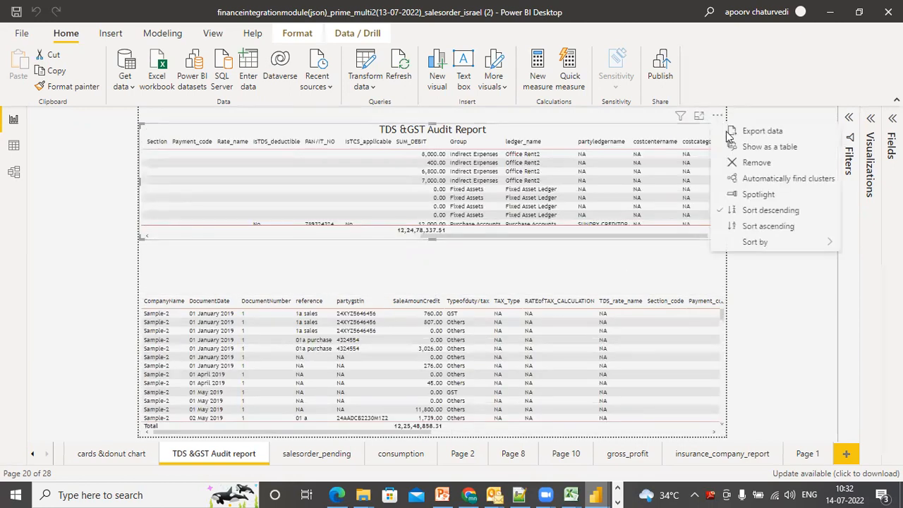
click(734, 164)
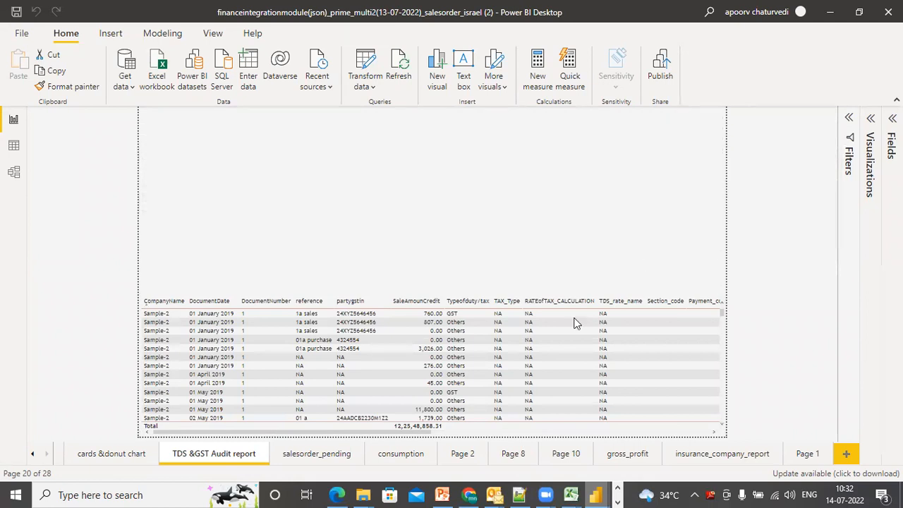
click(558, 351)
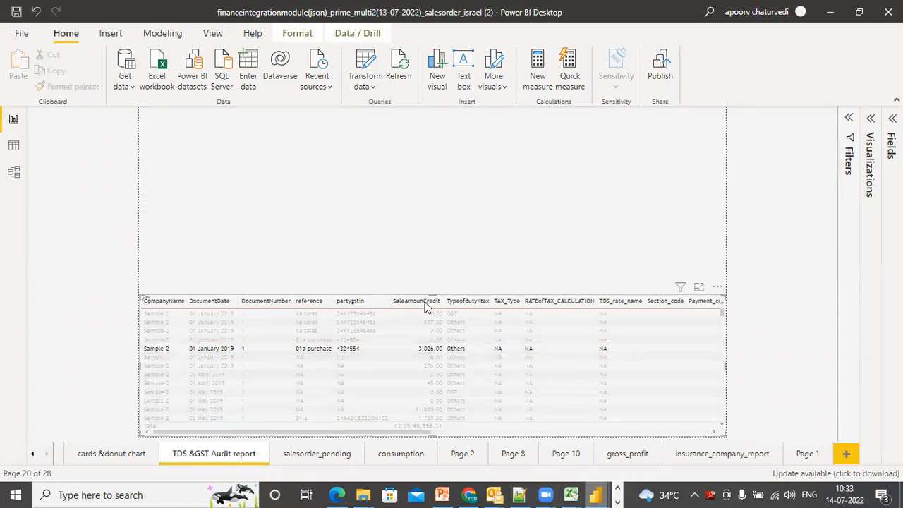
drag(433, 295, 414, 149)
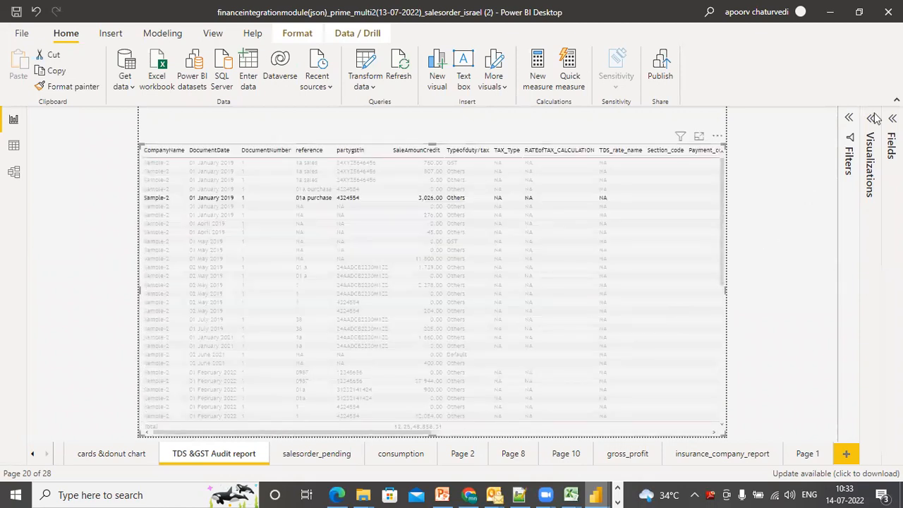
Filter the table to blank IsTDS_applicable values and examine the TDS and ledger columns of the remaining rows
click(850, 120)
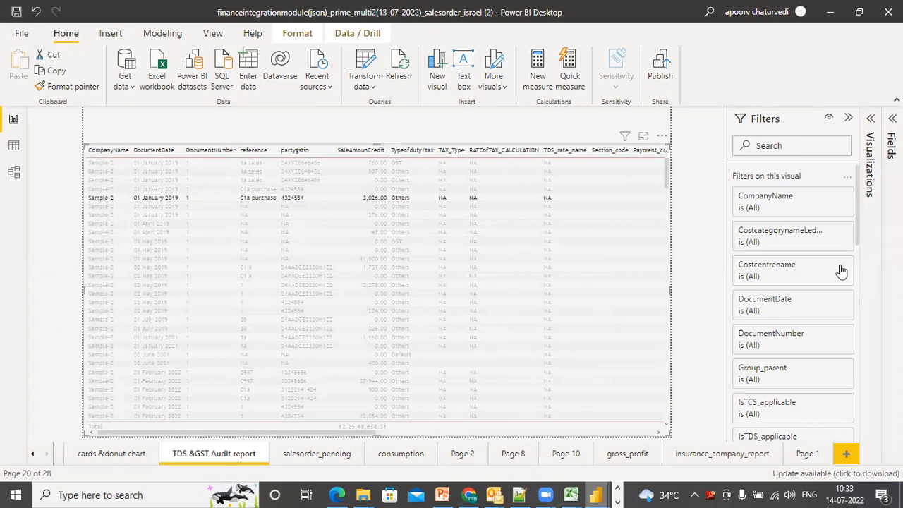
drag(857, 230, 855, 256)
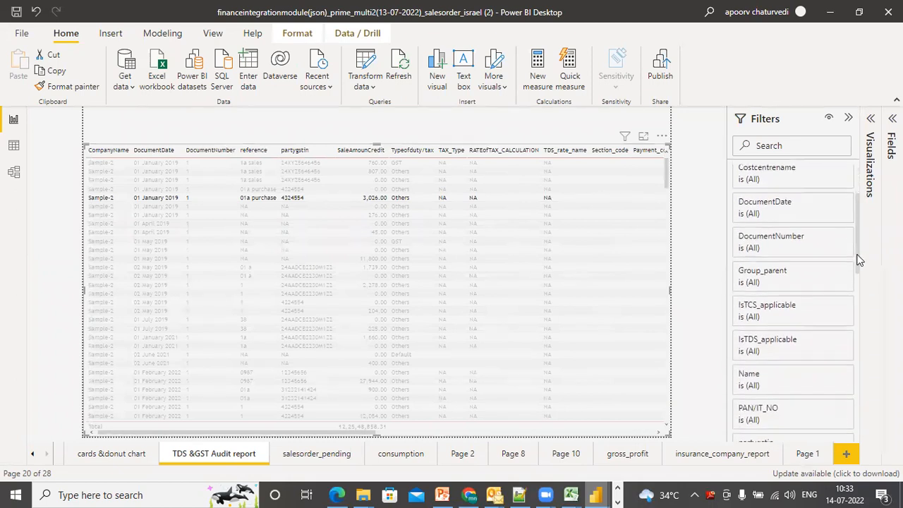
click(829, 338)
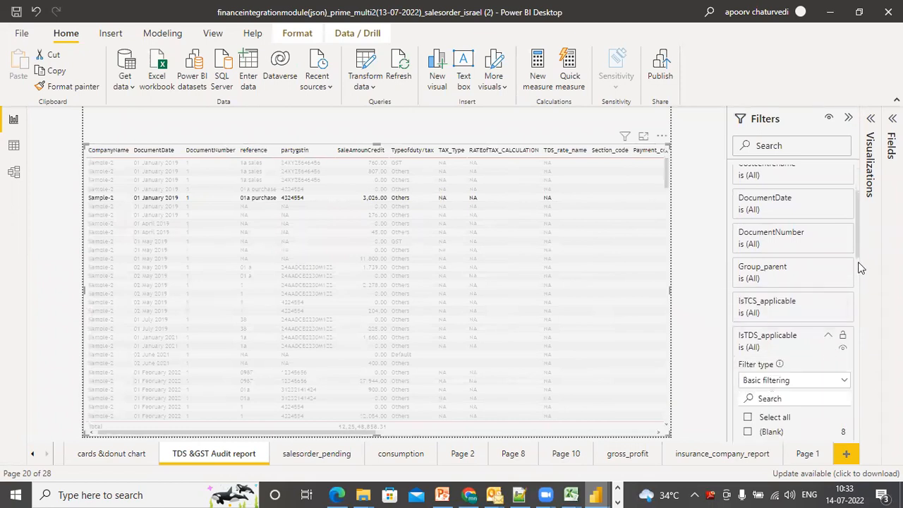
drag(859, 253, 859, 263)
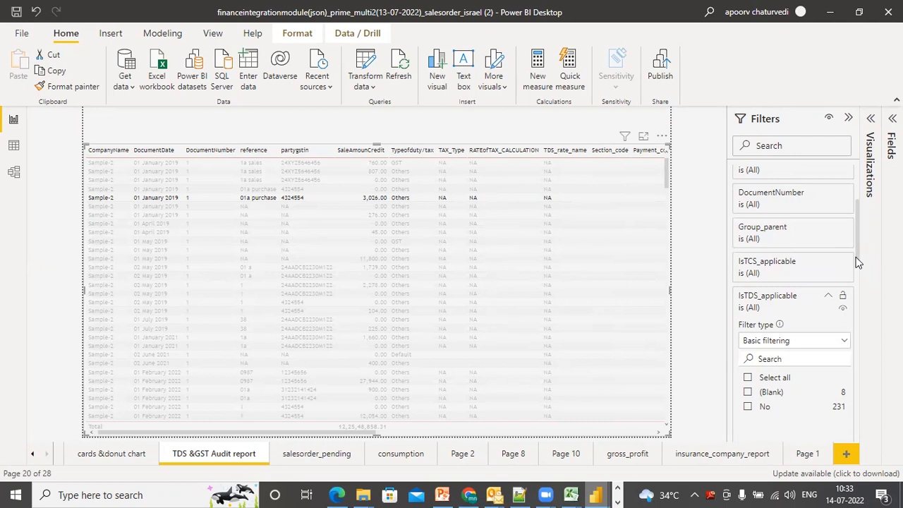
click(749, 393)
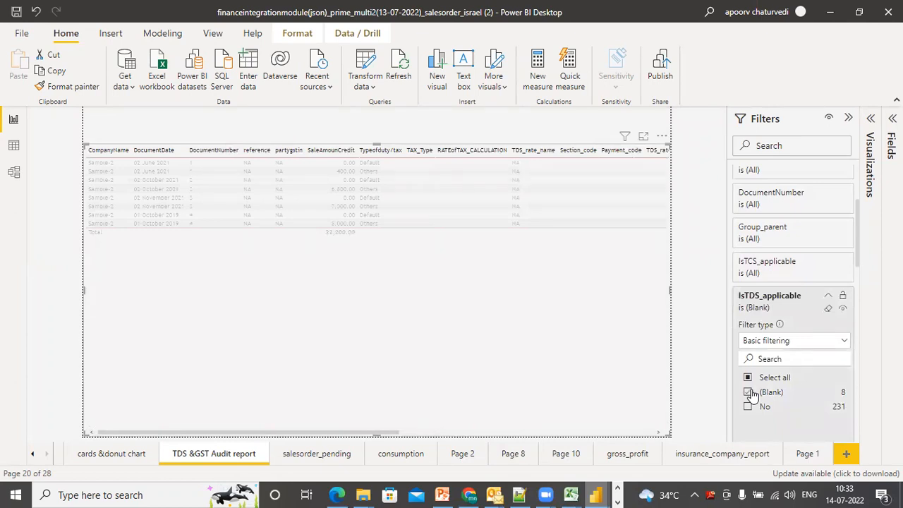
drag(236, 435, 477, 439)
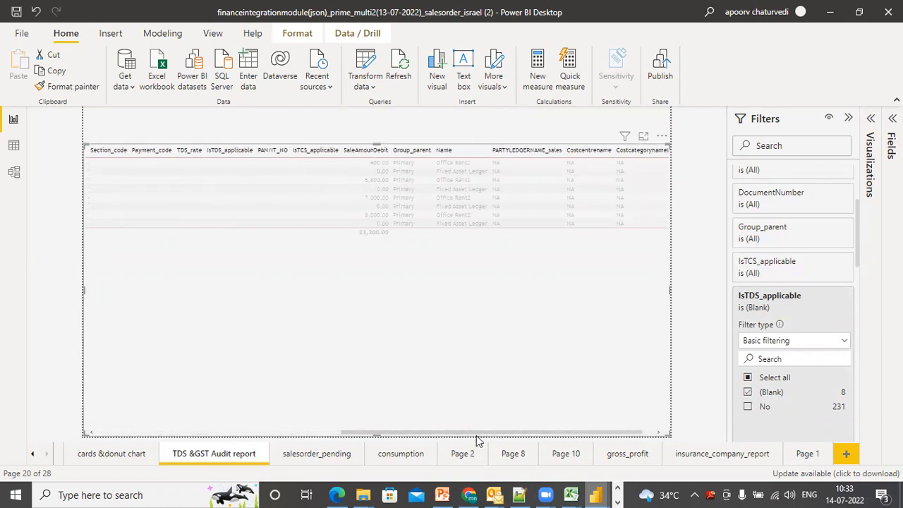
drag(477, 440, 540, 441)
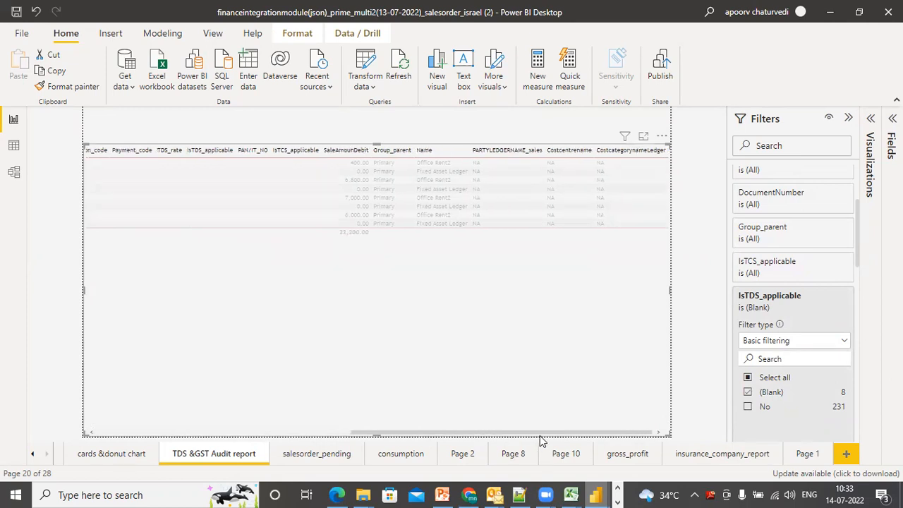
Change the IsTDS_applicable filter from blank to No and look through the table's rows down to the last ones
click(749, 392)
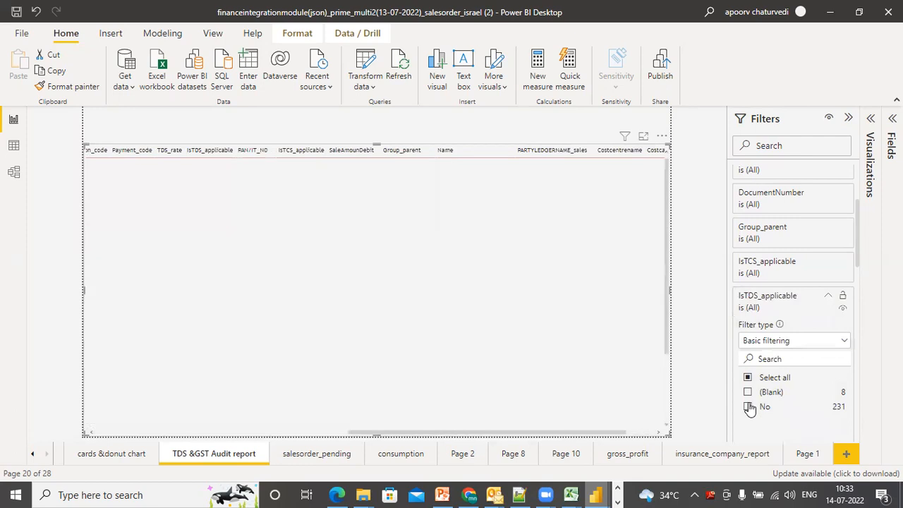
click(749, 407)
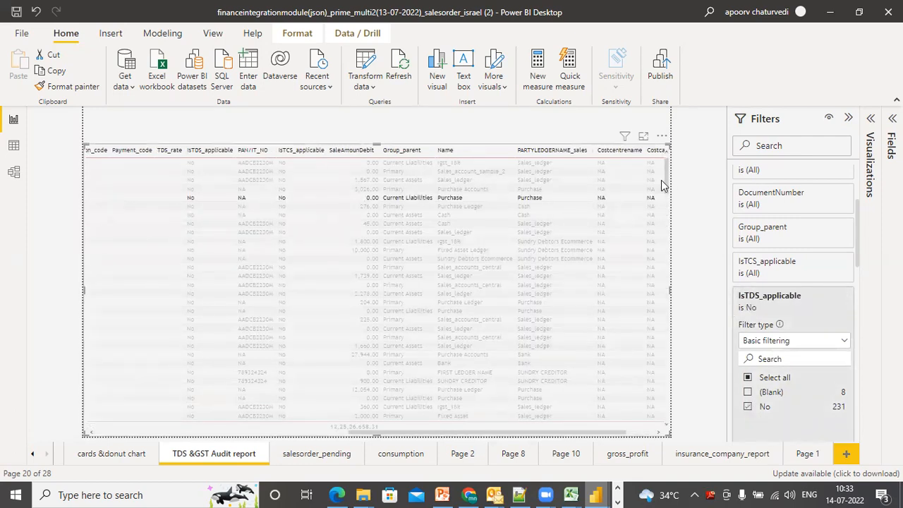
drag(670, 181, 671, 318)
drag(674, 371, 674, 406)
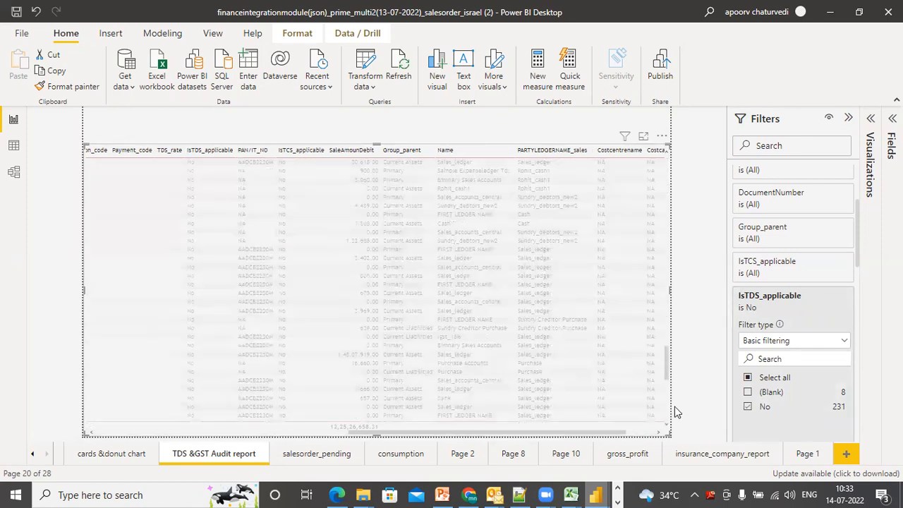
Open the VoucherLedgerDetails JSON file from the samplecompany folder and examine the party ledger name in its last voucher record
click(618, 487)
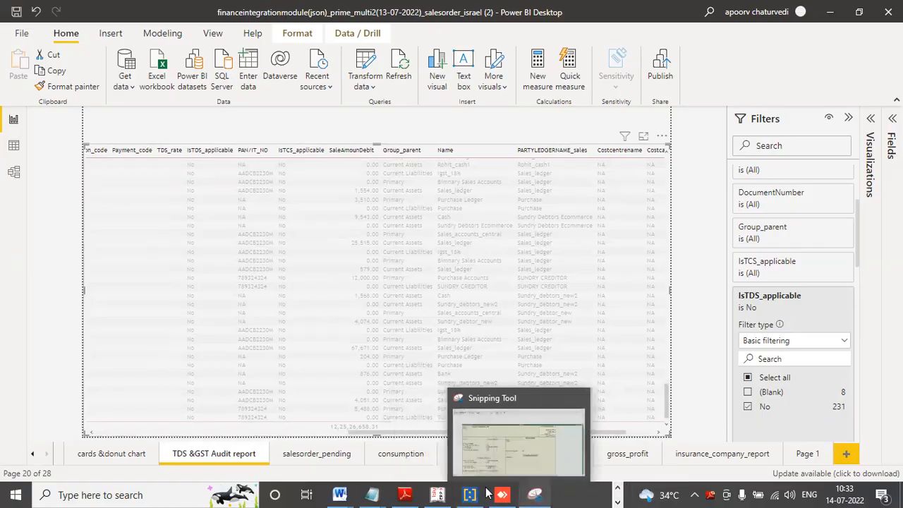
click(437, 494)
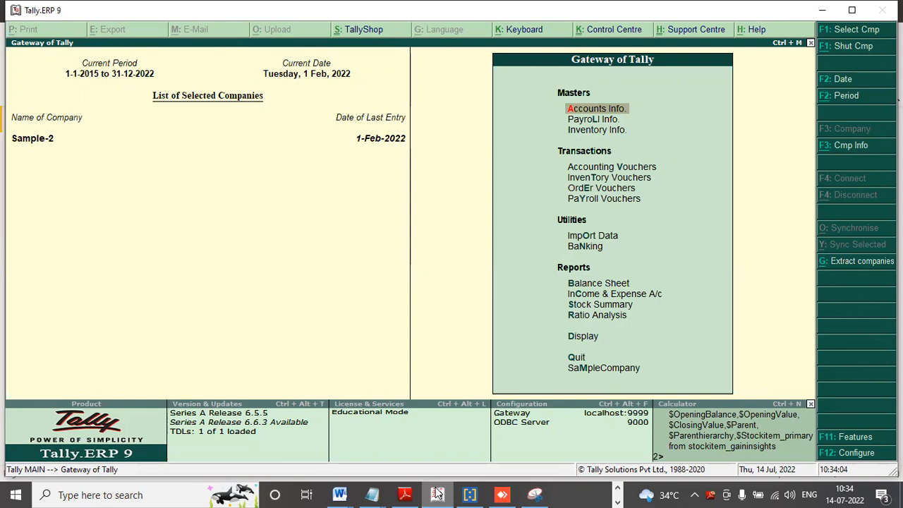
click(617, 492)
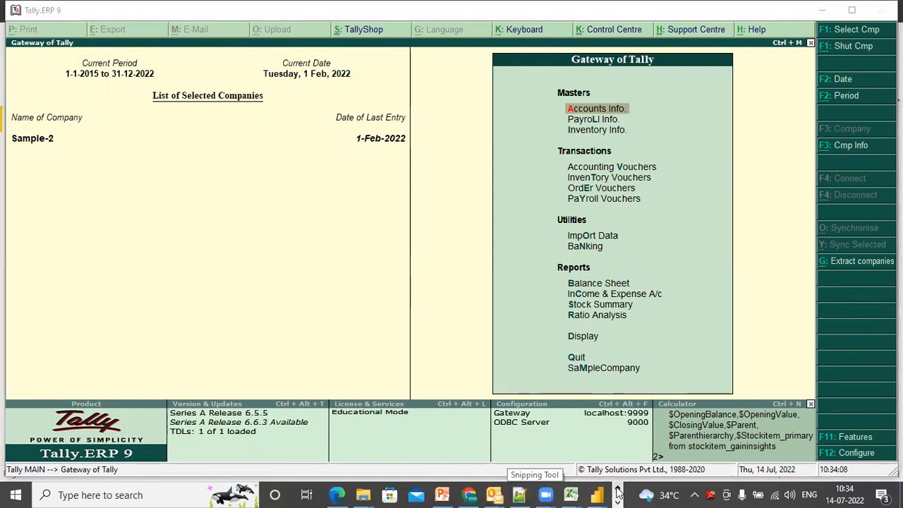
mouse_move(362, 494)
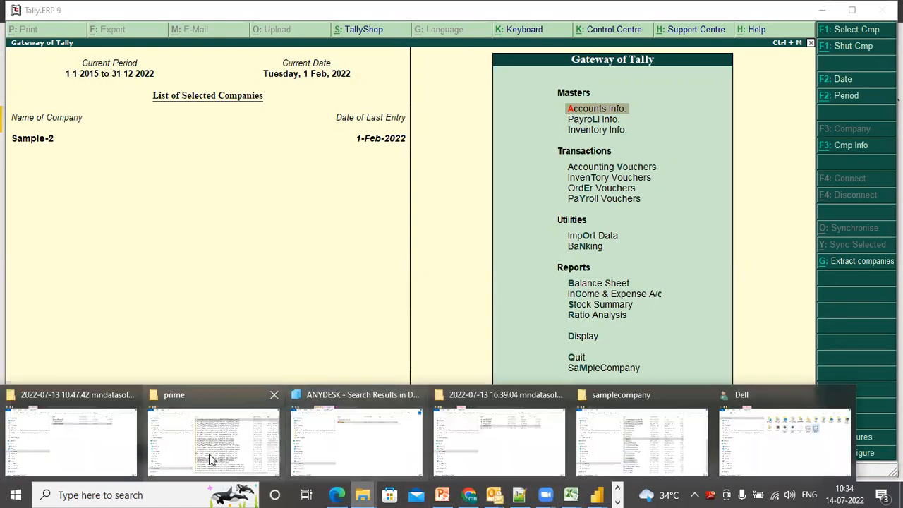
click(677, 451)
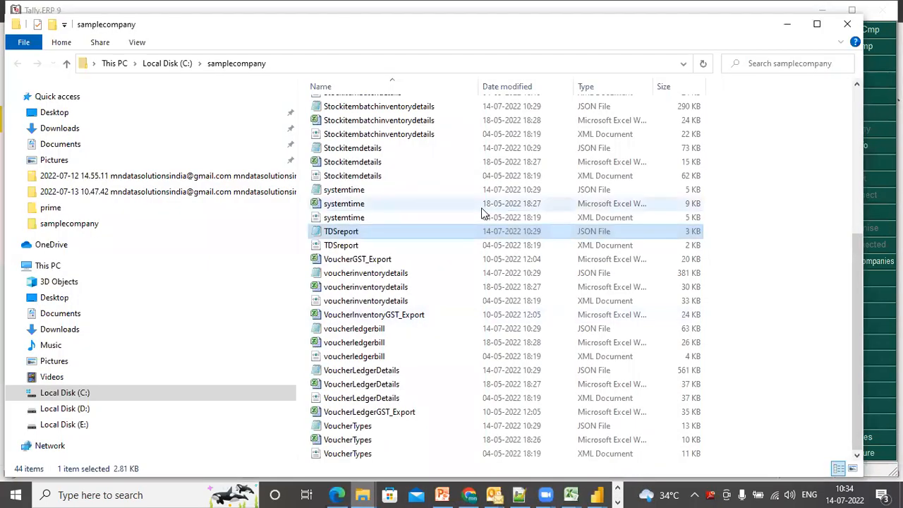
click(380, 386)
click(381, 372)
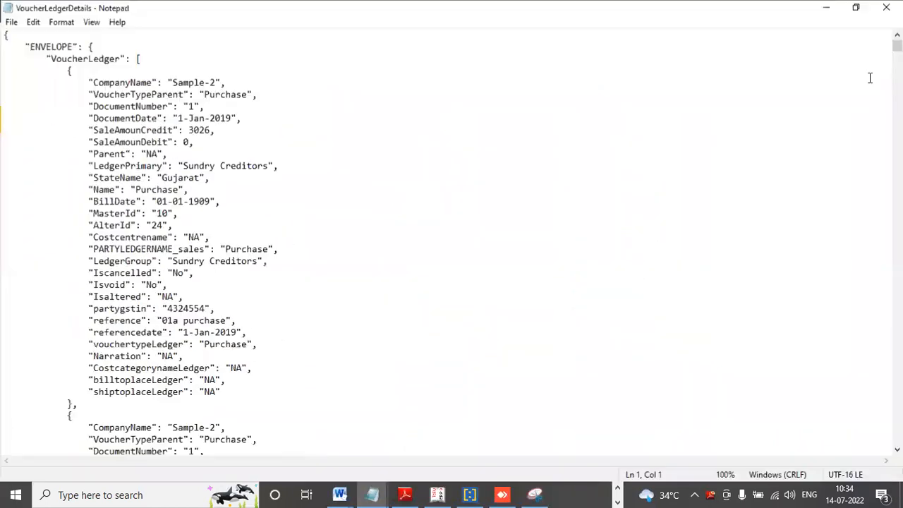
drag(896, 45, 897, 438)
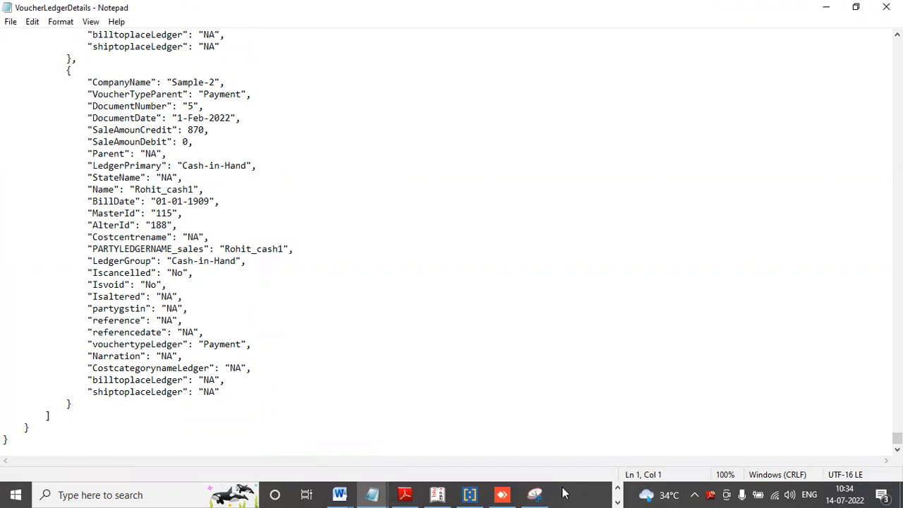
Return to the TDS &GST Audit report page in Power BI Desktop and set the IsTDS_applicable filter to all values
click(617, 489)
mouse_move(597, 495)
click(620, 444)
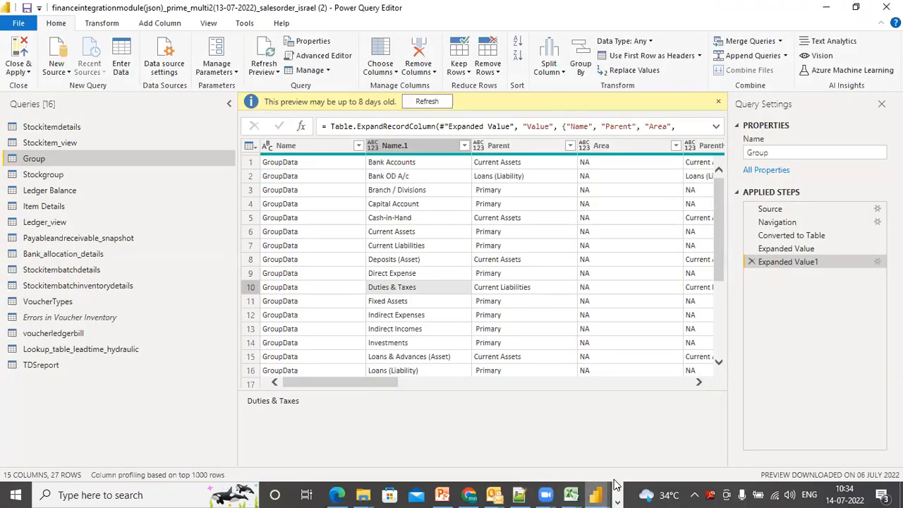
mouse_move(598, 495)
click(526, 459)
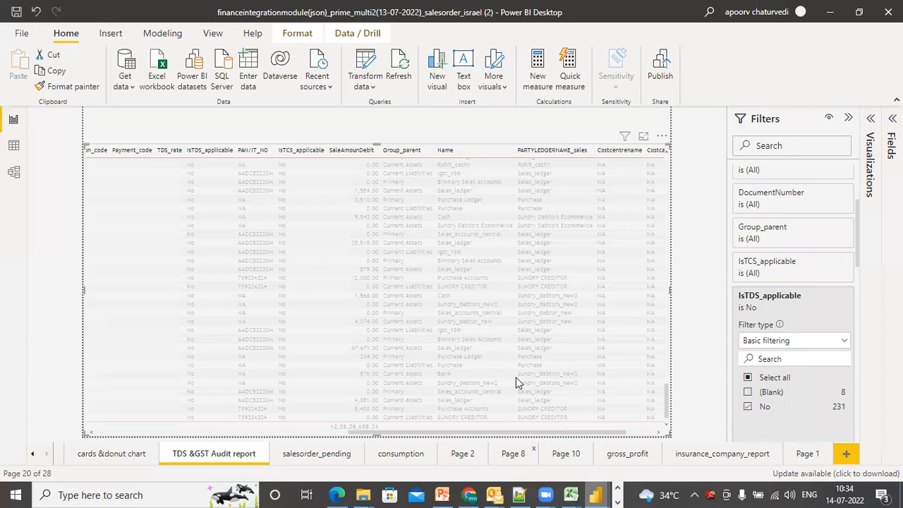
click(748, 377)
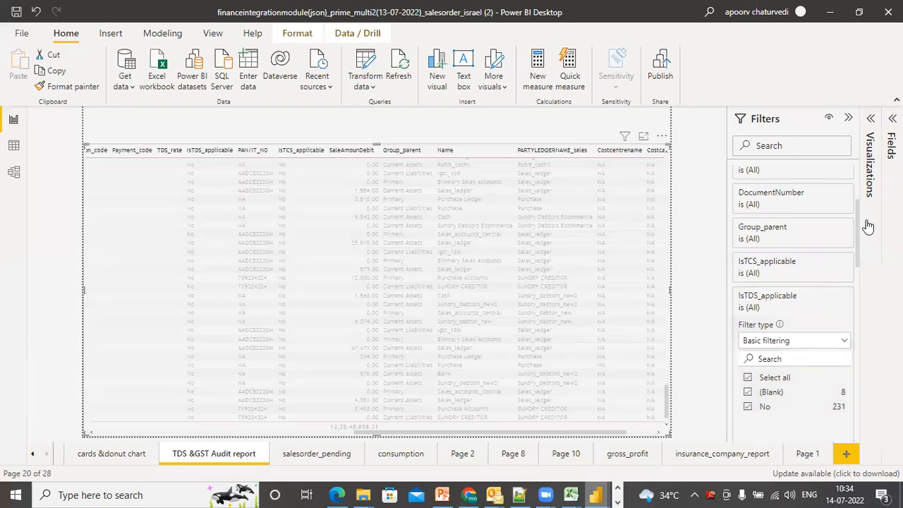
Filter the table by PARTYLEDGERNAME_sales to the ledger ending in _cash1 and examine the TDS columns of its rows
scroll(859, 204, up, 1)
scroll(859, 204, up, 3)
scroll(859, 219, down, 3)
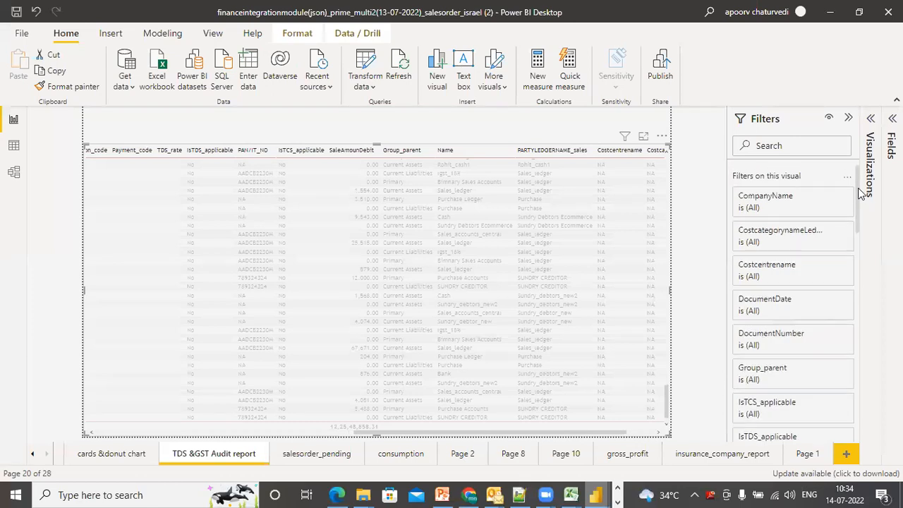
scroll(859, 226, down, 6)
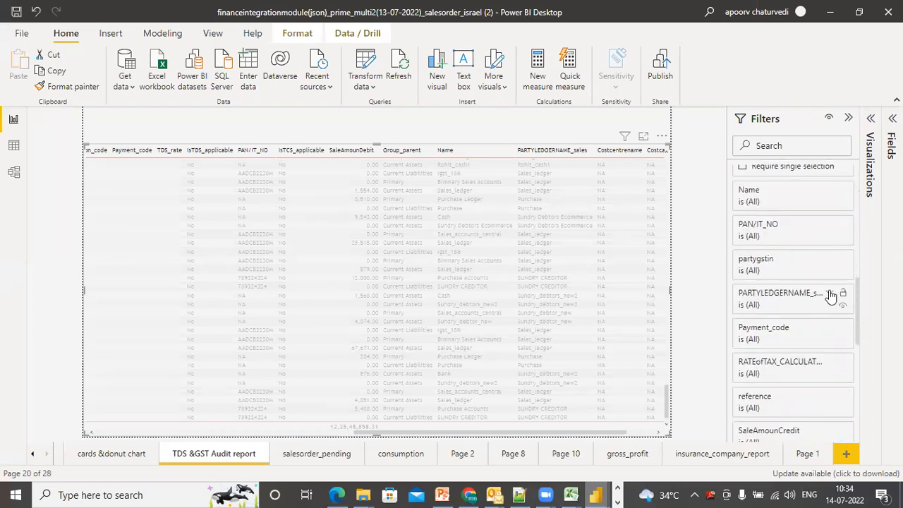
click(831, 297)
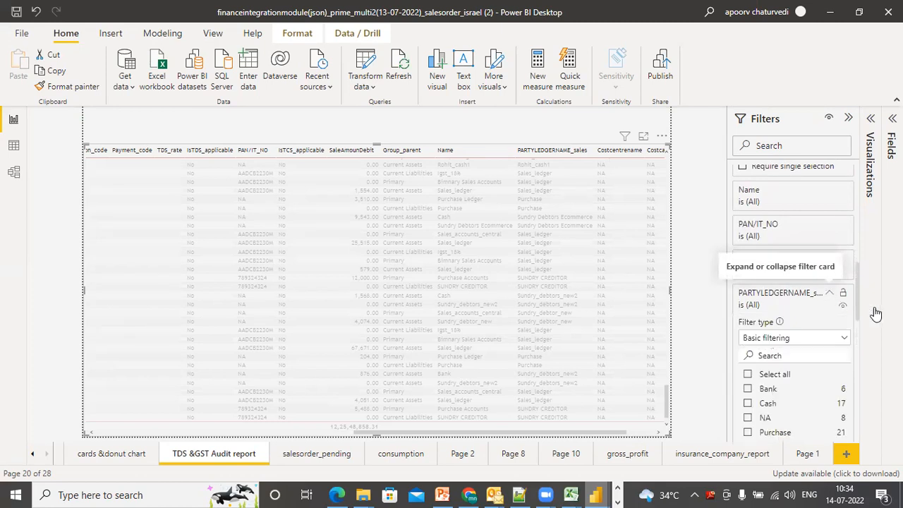
scroll(860, 313, down, 2)
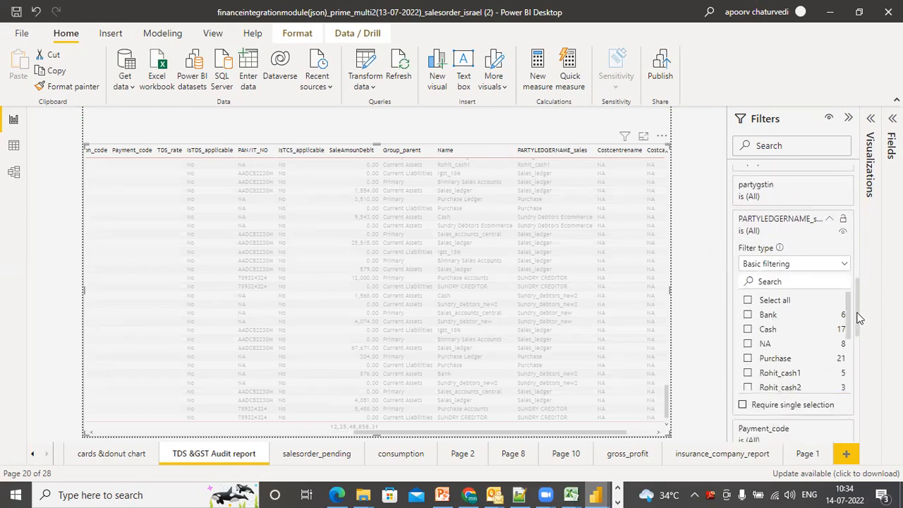
click(747, 374)
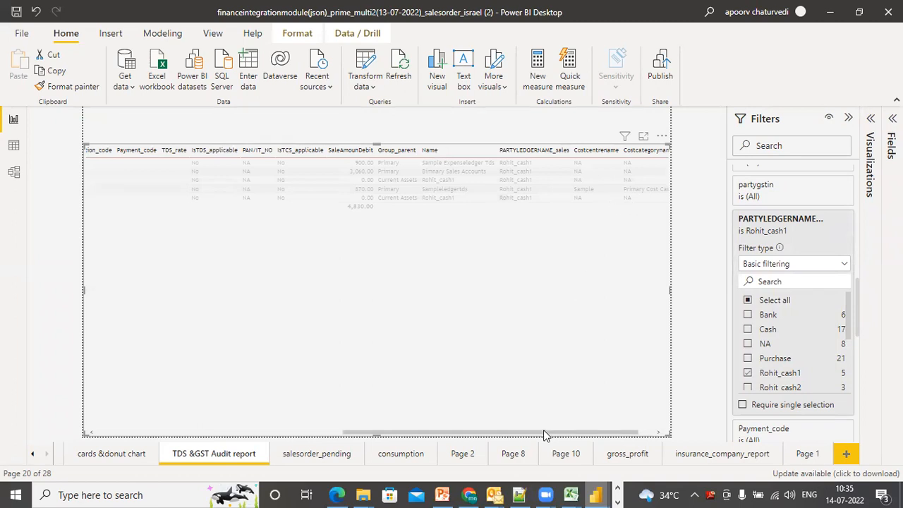
drag(543, 435, 632, 436)
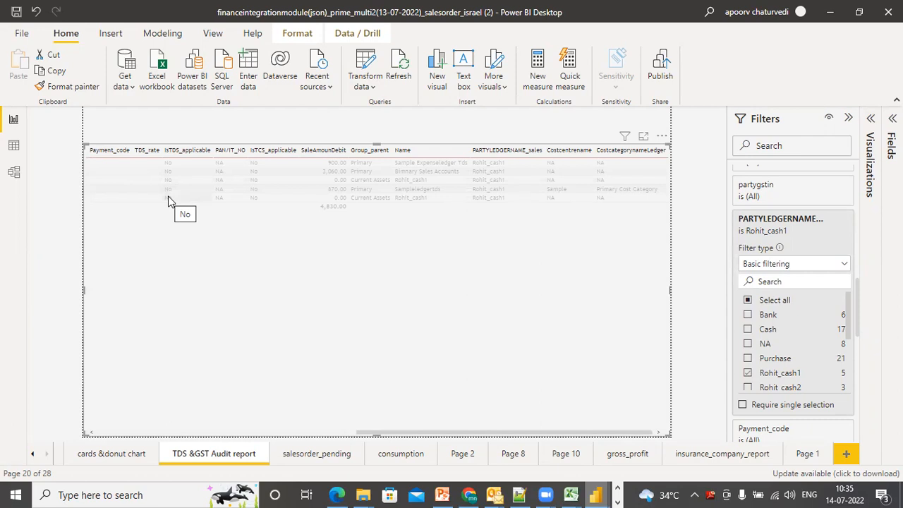
Clear the PARTYLEDGERNAME_sales filter, filter the table by Name to Sampleledgertds and examine its IsTDS_applicable value
click(750, 373)
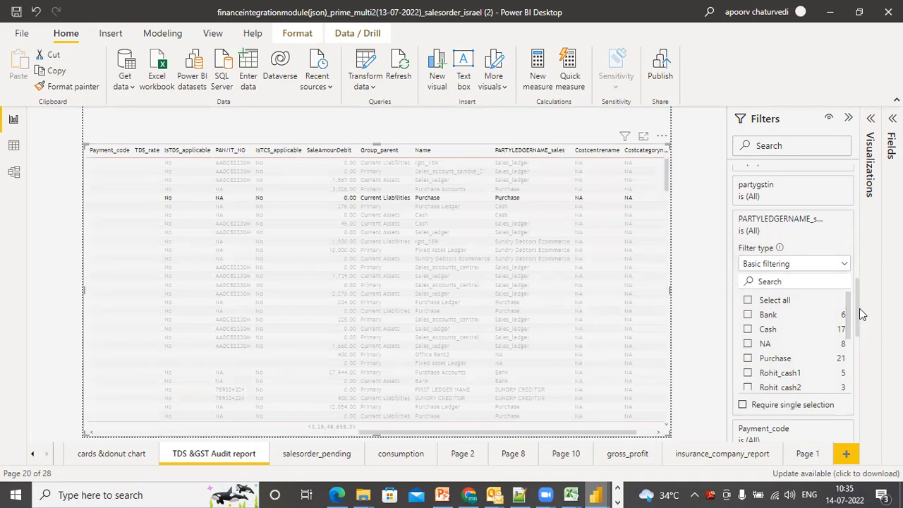
drag(859, 321, 855, 290)
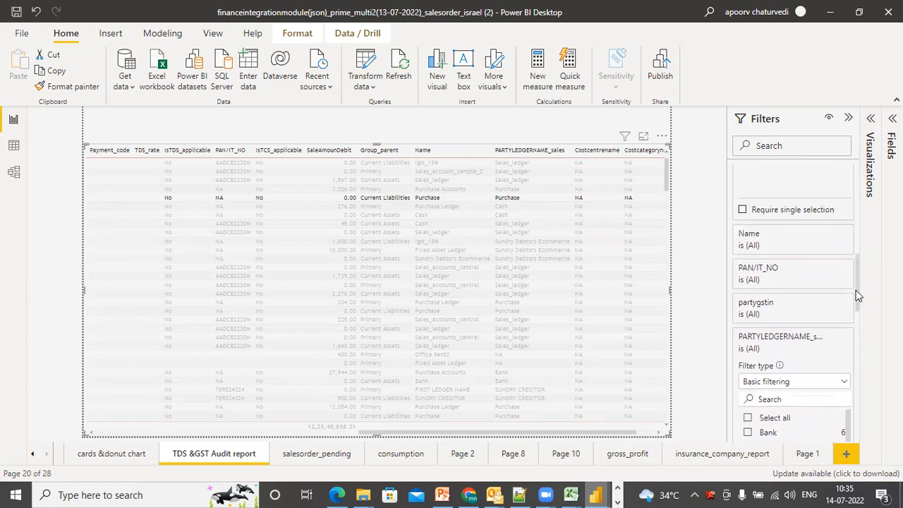
click(828, 235)
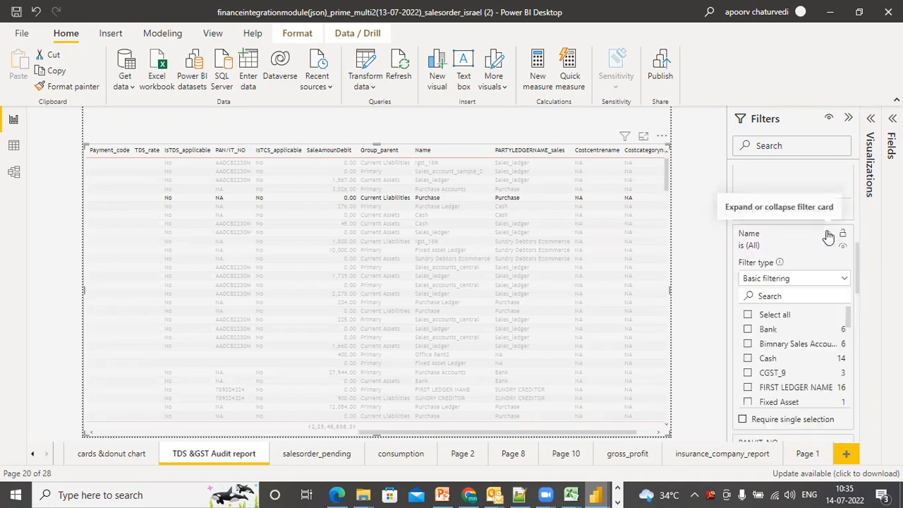
drag(848, 321, 848, 378)
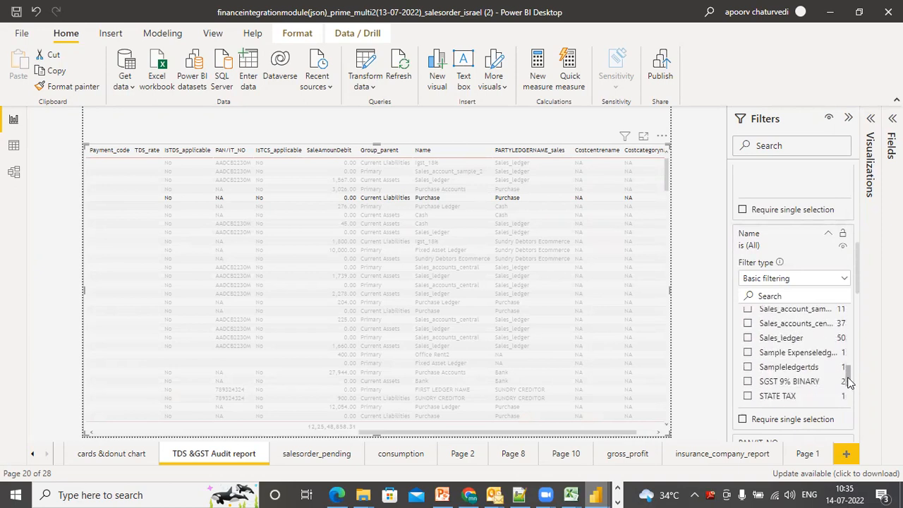
click(748, 373)
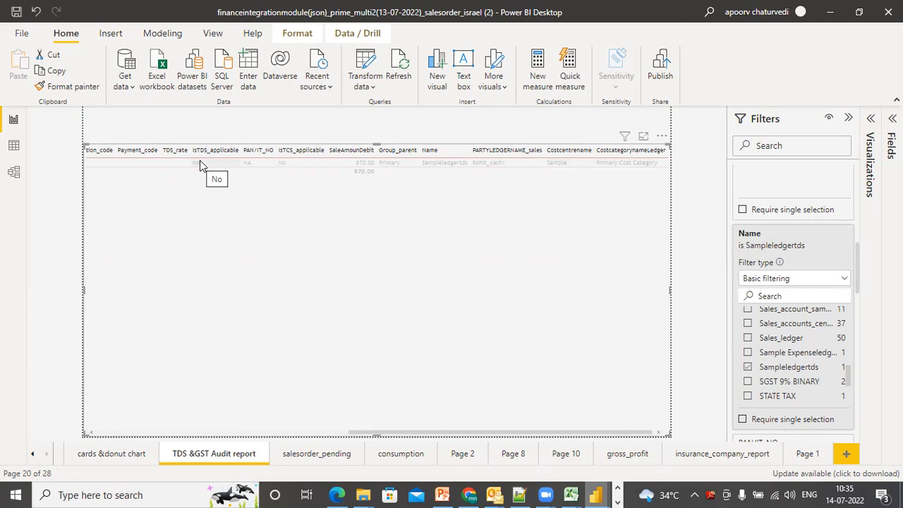
Include Sample Expenseledger Tds in the Name filter to compare its TDS columns, and reset the Name filter to all values
click(749, 354)
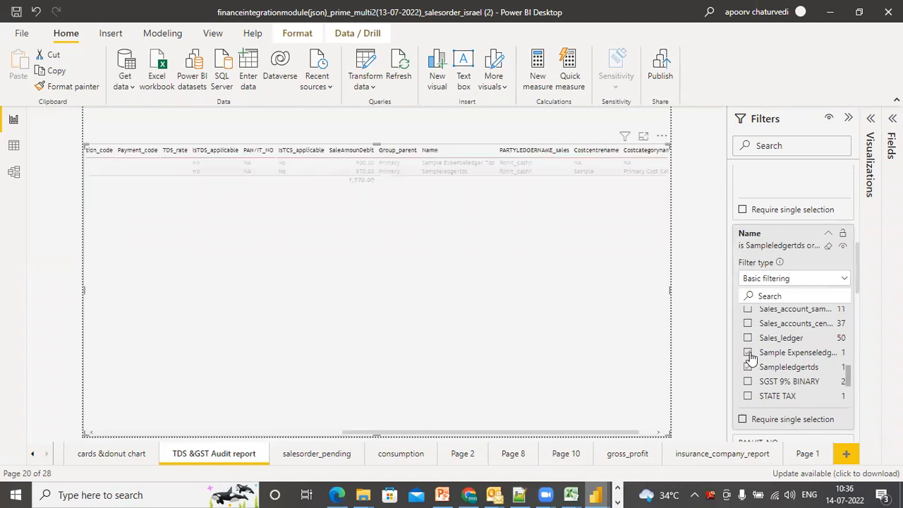
click(749, 353)
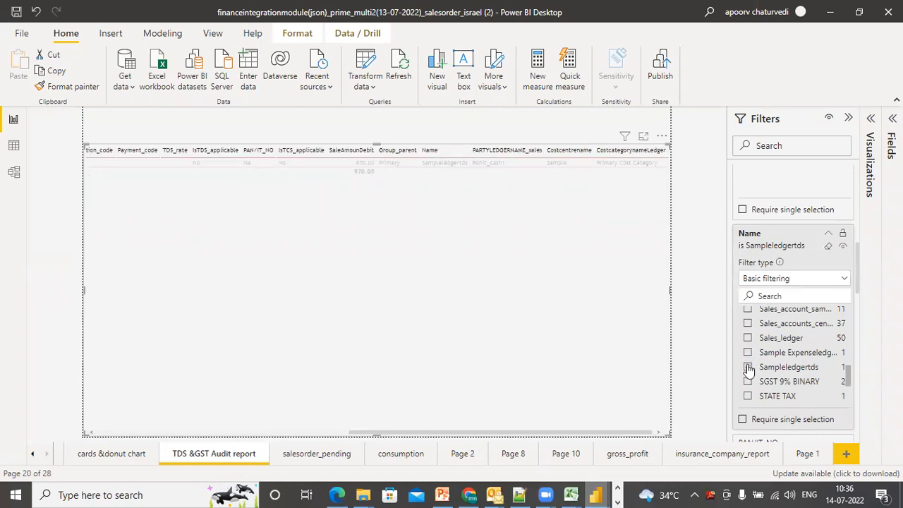
click(749, 367)
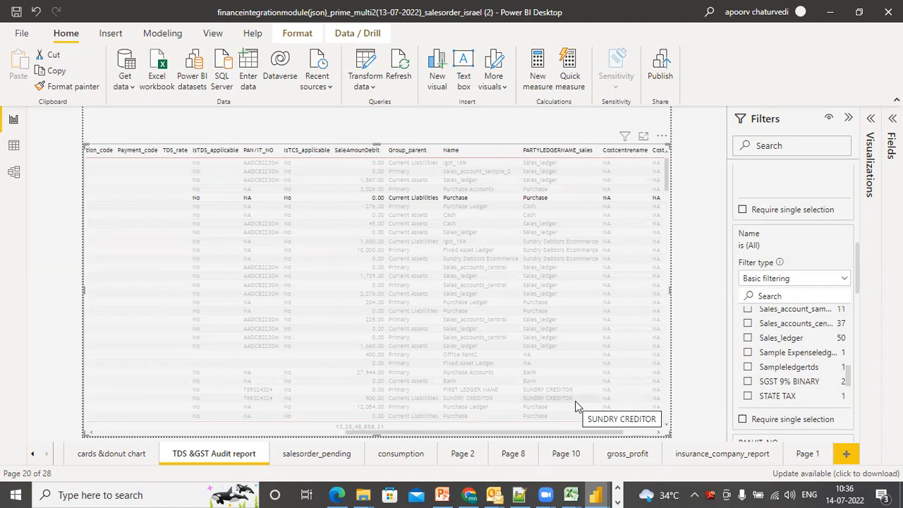
Switch to Tally.ERP 9 and open the Sampleledgertds ledger for alteration to examine its TDS applicability and nature of payment
click(618, 500)
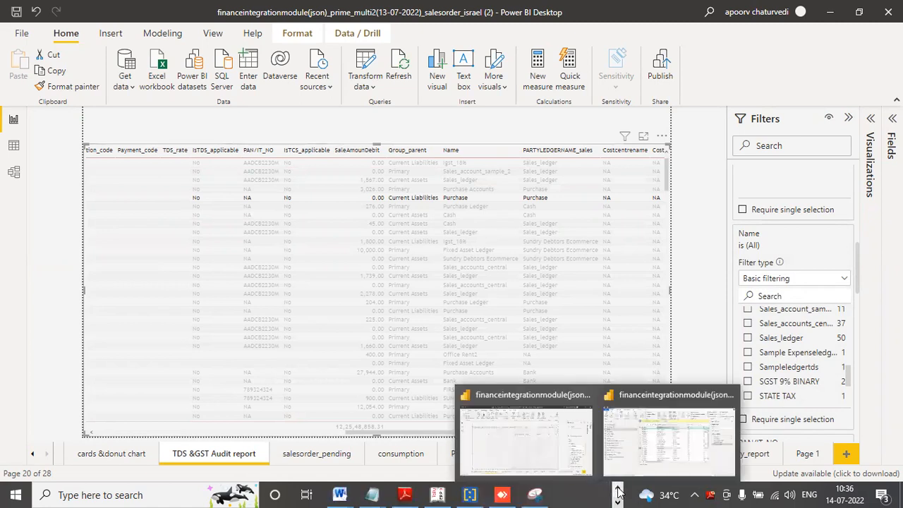
click(437, 494)
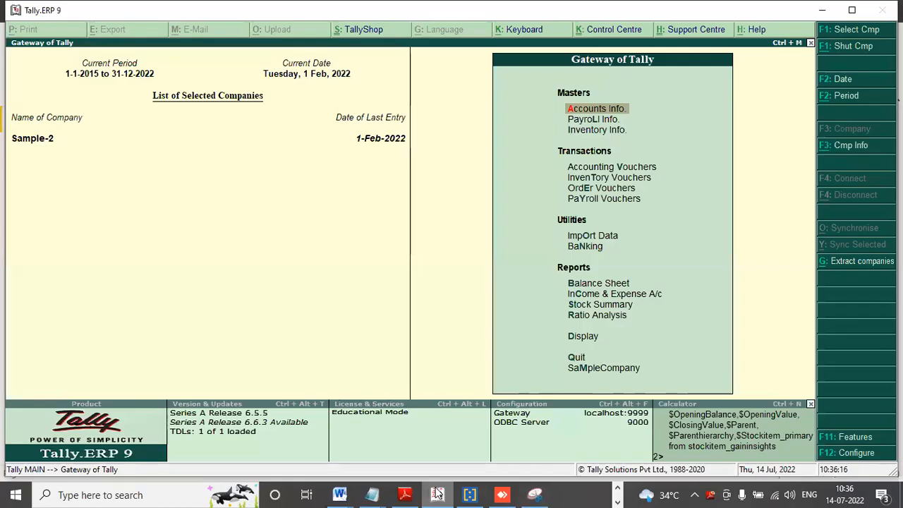
click(597, 110)
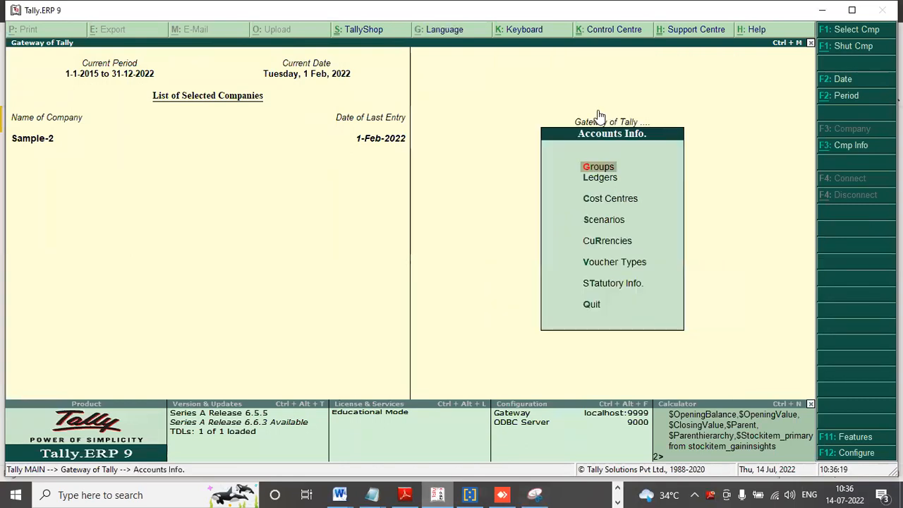
click(598, 180)
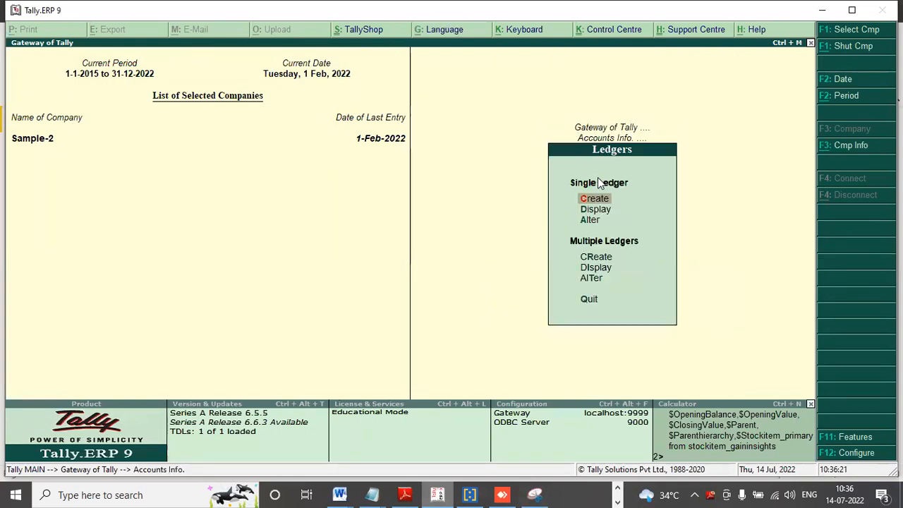
click(590, 219)
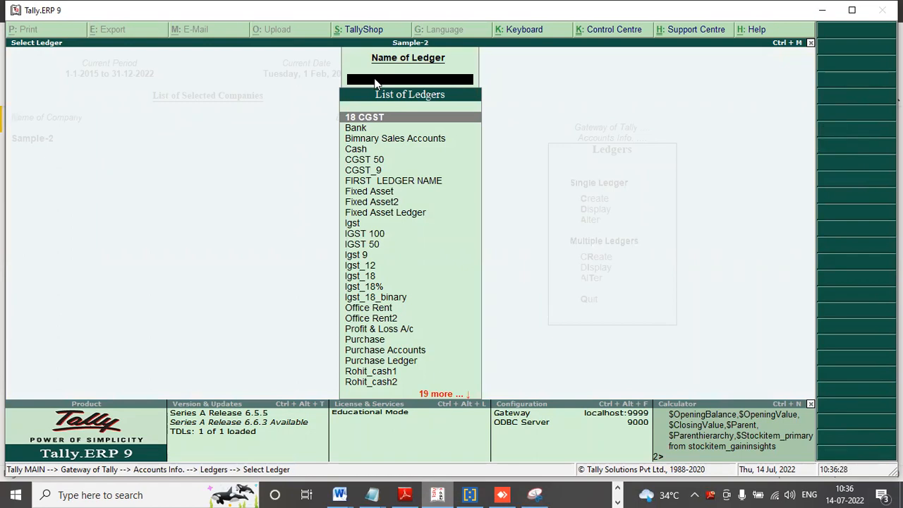
text(Sam)
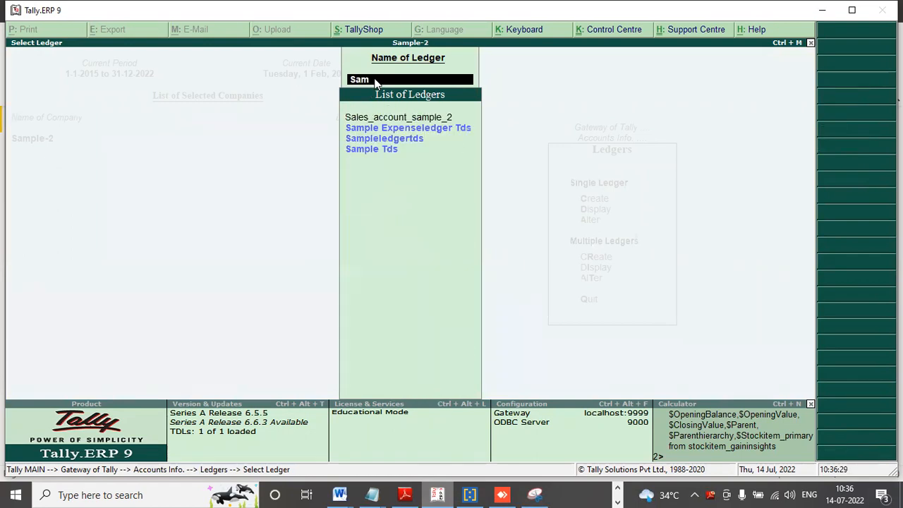
click(387, 138)
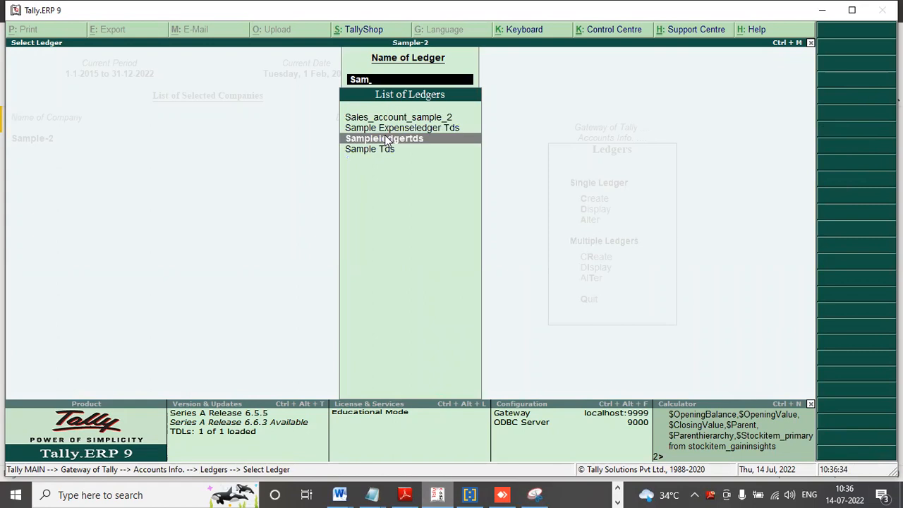
click(386, 139)
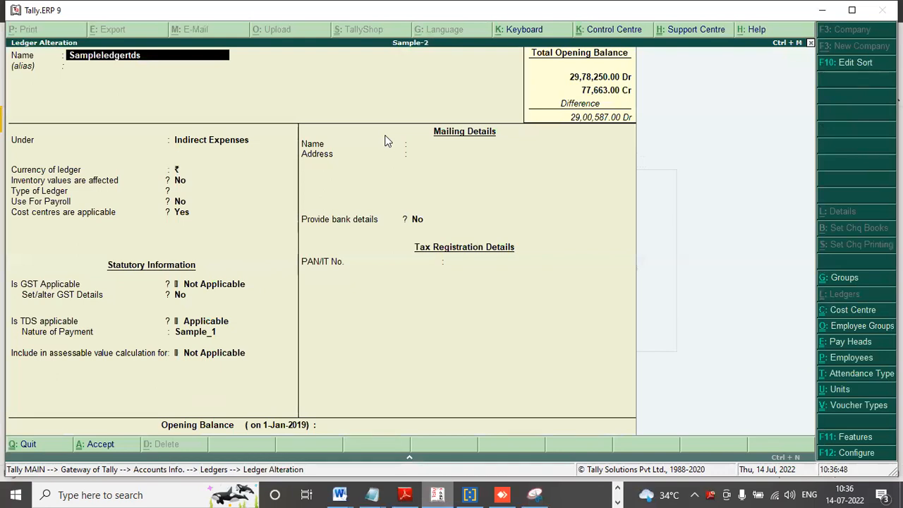
Leave the Sampleledgertds ledger and open the Sample Expenseledger Tds ledger to examine its TDS settings
key(Escape)
key(y)
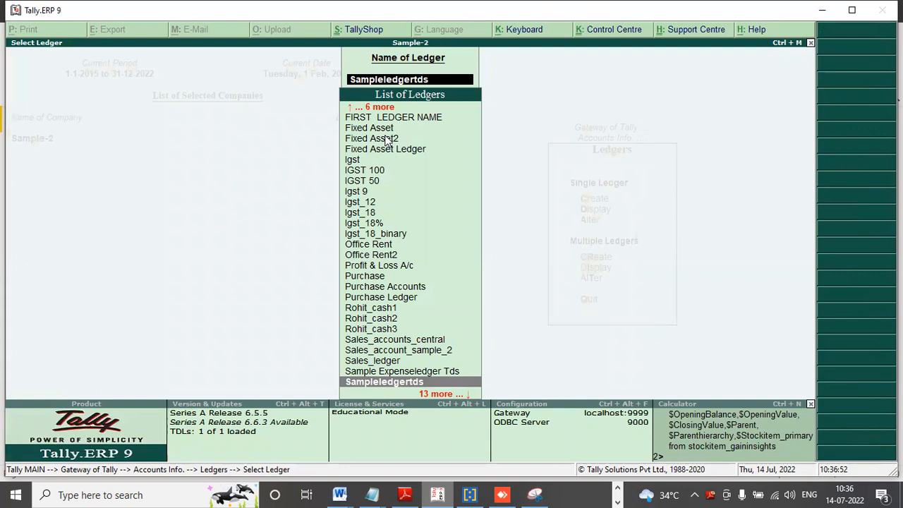
key(Up)
key(Return)
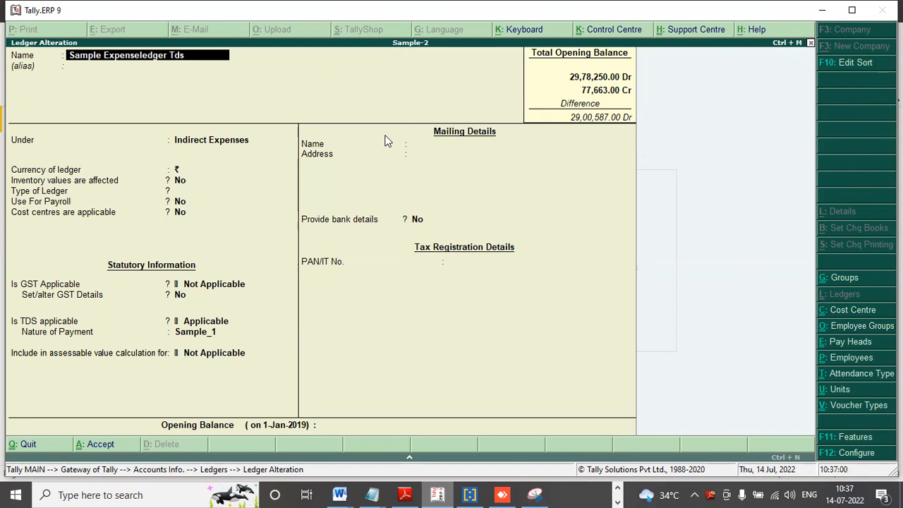
Switch back to the finance integration report in Power BI Desktop and add a new blank report page
click(616, 488)
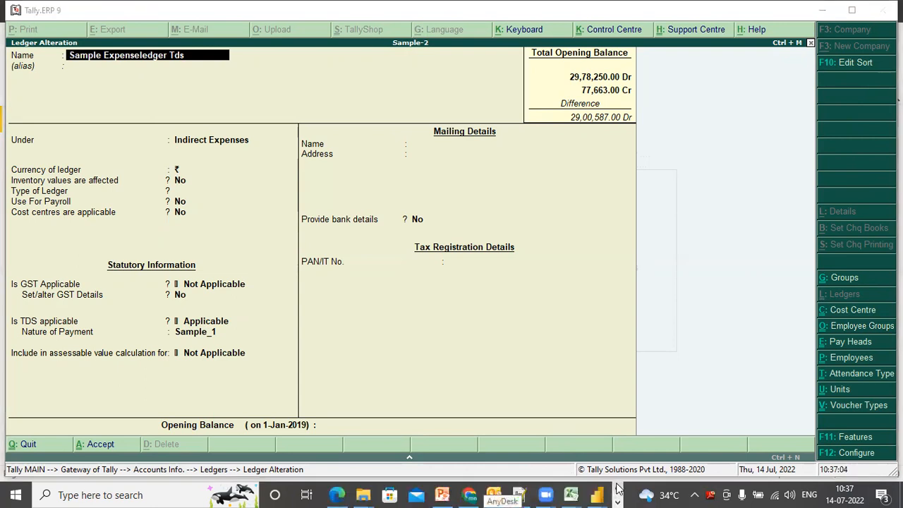
mouse_move(597, 494)
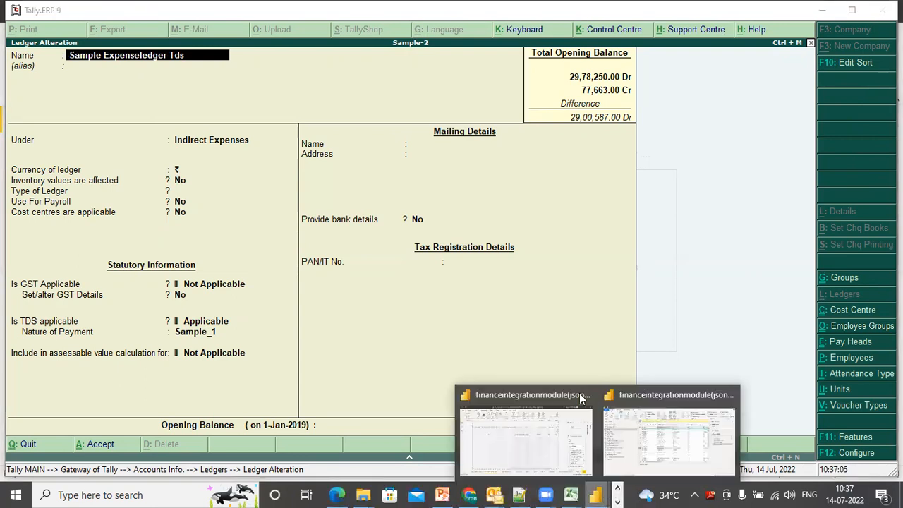
click(525, 431)
click(846, 454)
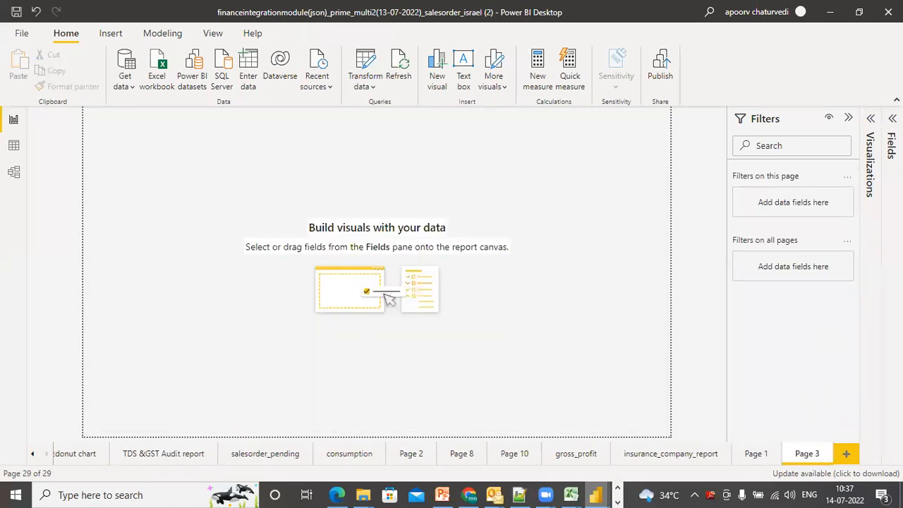
Reveal the Ledger Balance table's fields and place an empty table visual on the new page
click(890, 141)
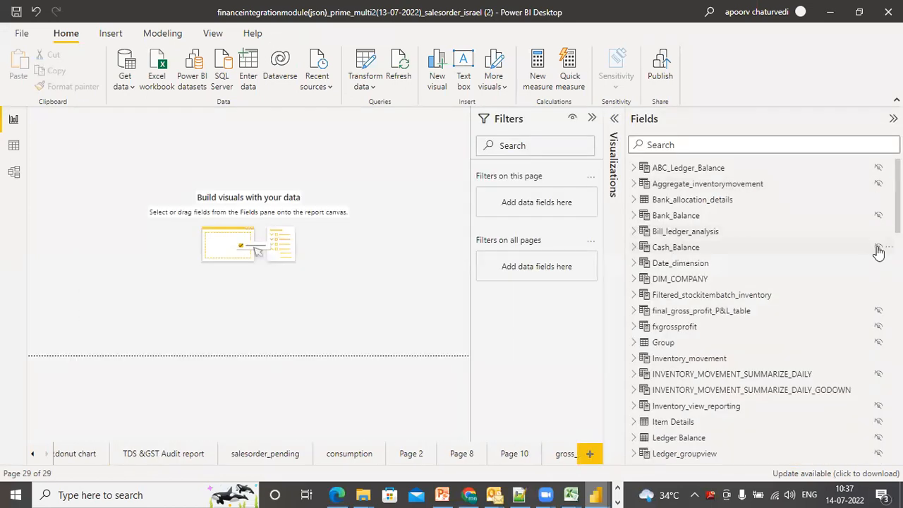
scroll(691, 362, down, 2)
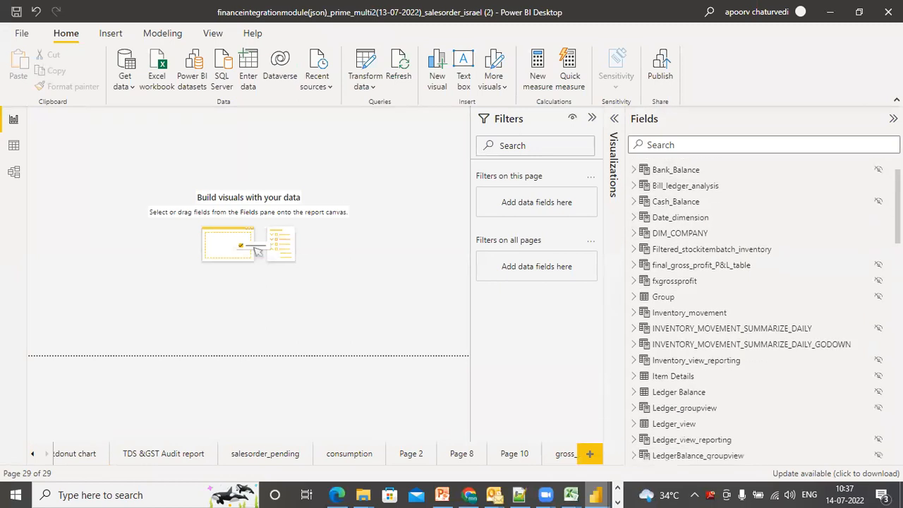
click(635, 393)
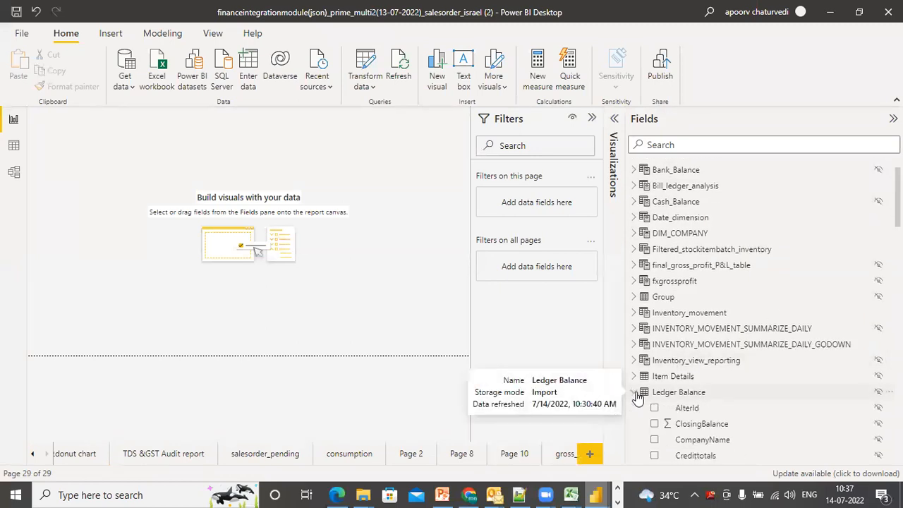
click(615, 121)
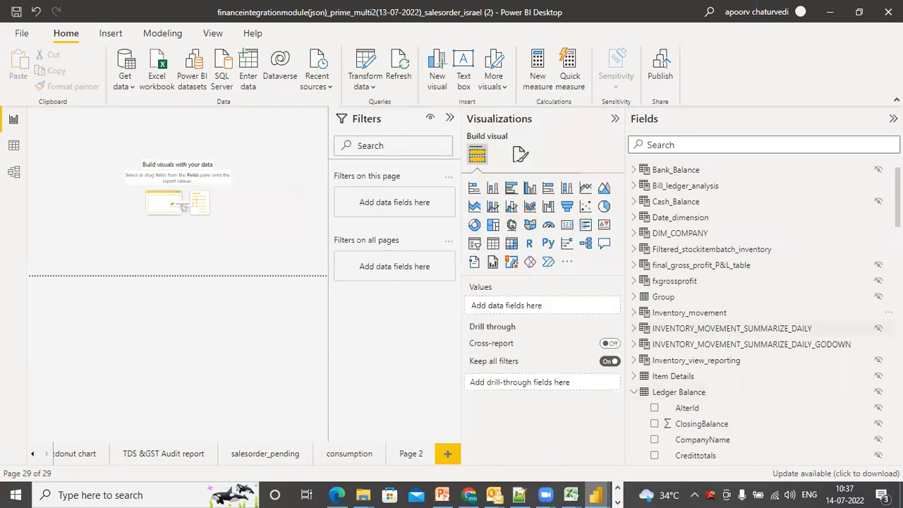
scroll(754, 311, down, 4)
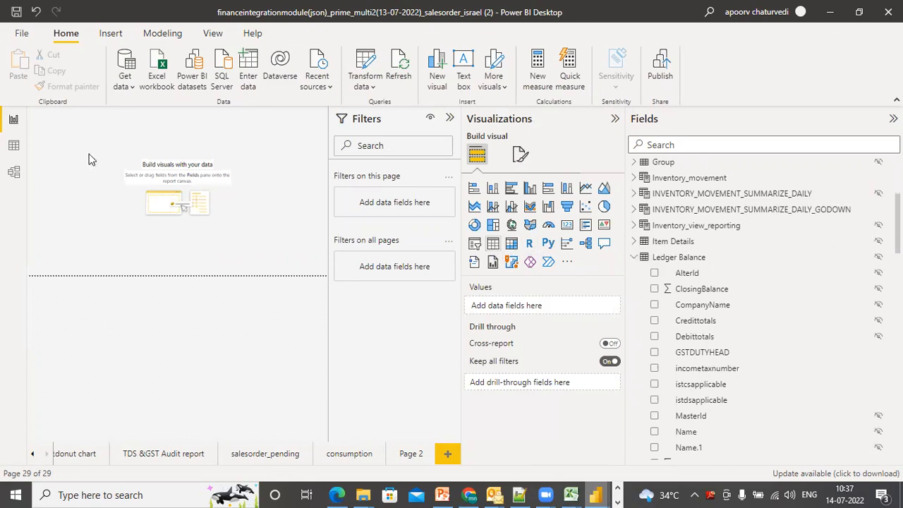
drag(86, 155, 165, 213)
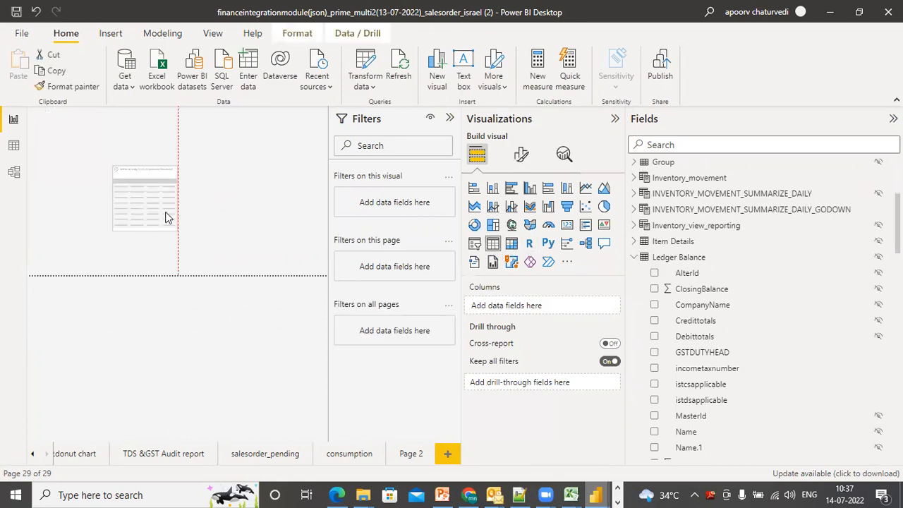
Add Name.1, CompanyName and istdsapplicable from Ledger Balance to the table visual and filter istdsapplicable to Yes
click(654, 448)
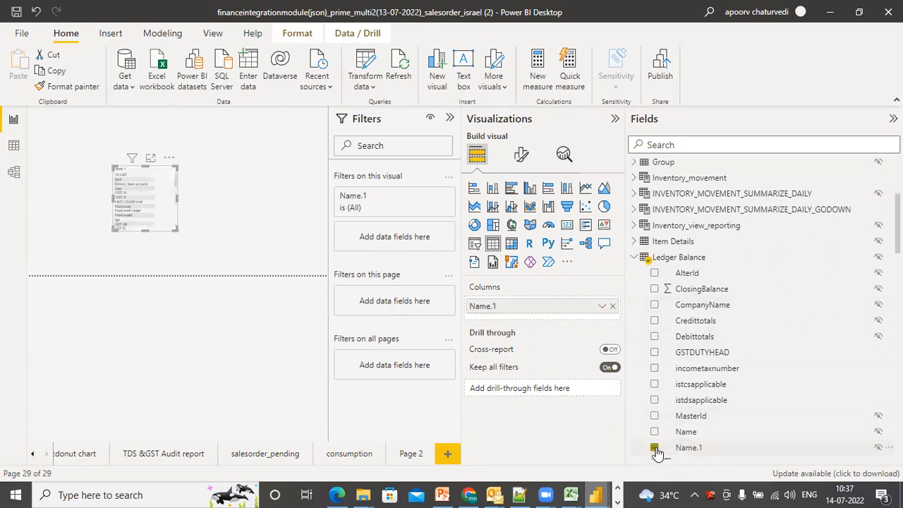
click(655, 306)
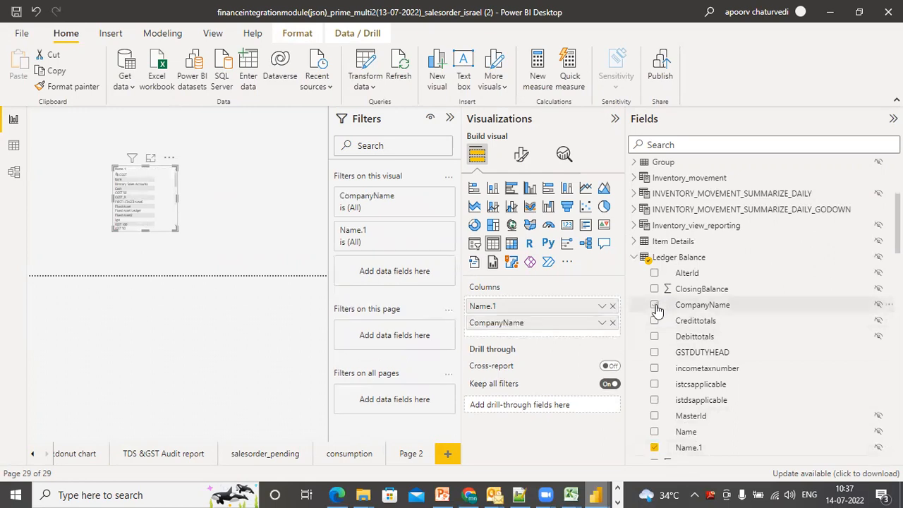
click(655, 400)
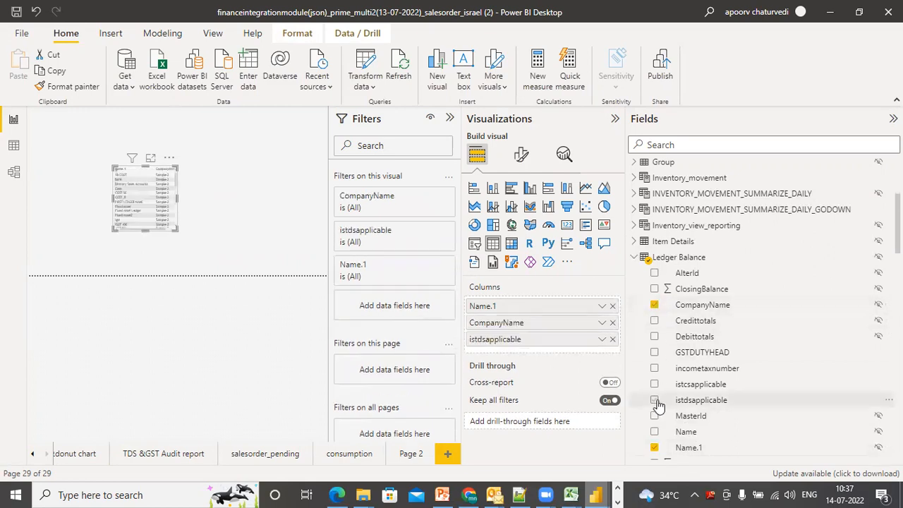
click(432, 233)
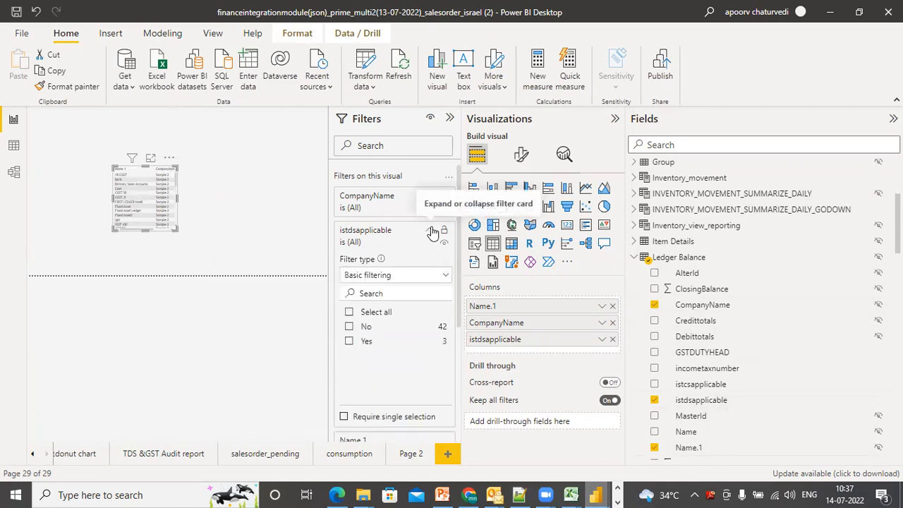
click(349, 343)
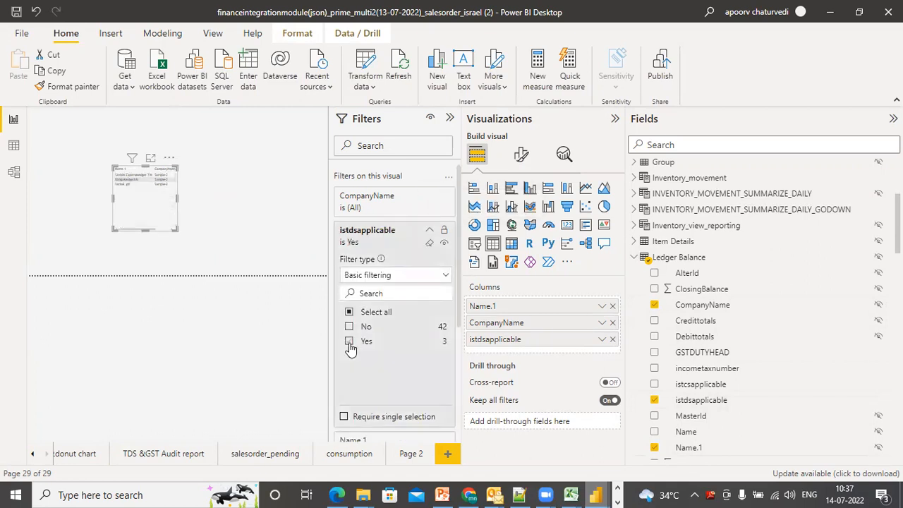
Widen the table visual to the page's visible width and open it in focus mode to examine the TDS-applicable ledgers
drag(178, 199, 327, 199)
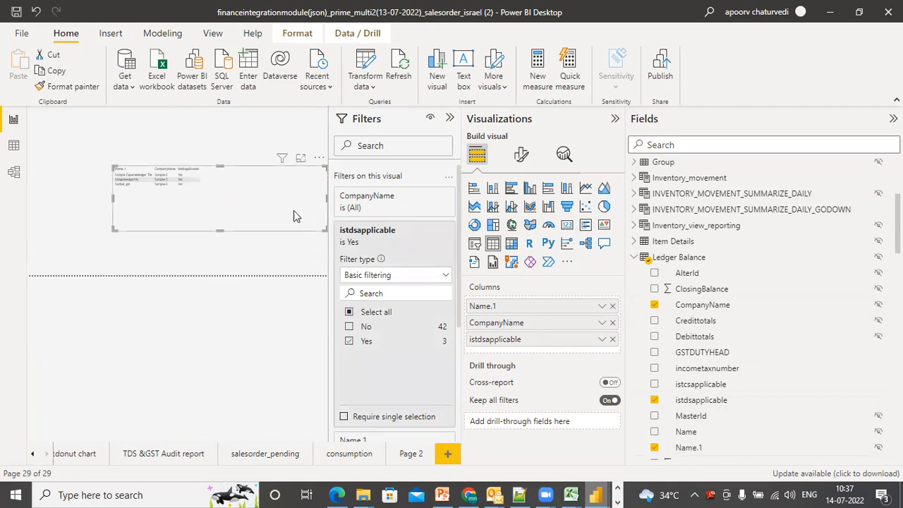
click(300, 159)
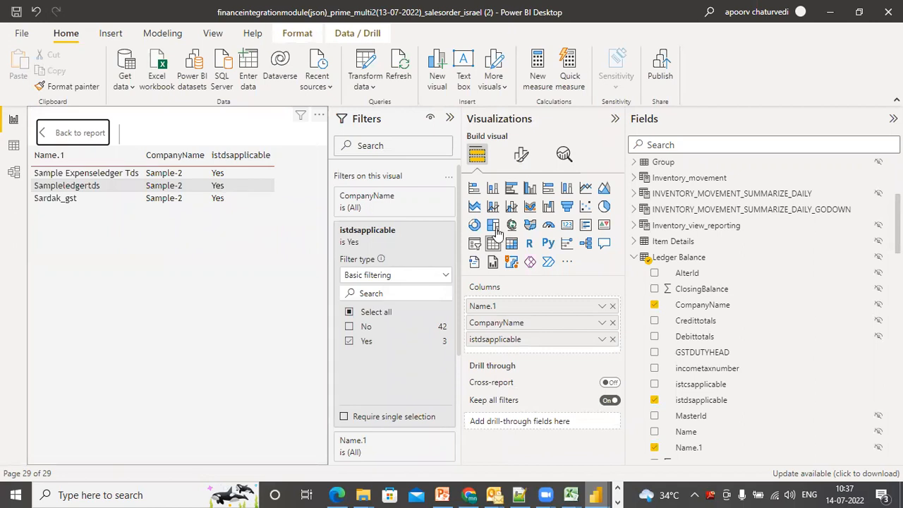
scroll(755, 310, down, 15)
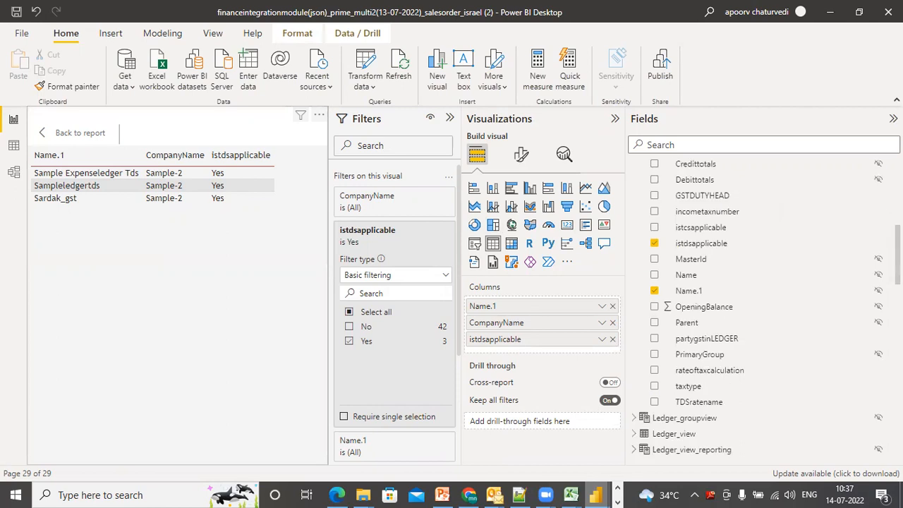
Reveal the Ledger_view table's fields and open the full formula of its IsTDS_applicable column
scroll(754, 310, down, 2)
scroll(755, 311, up, 6)
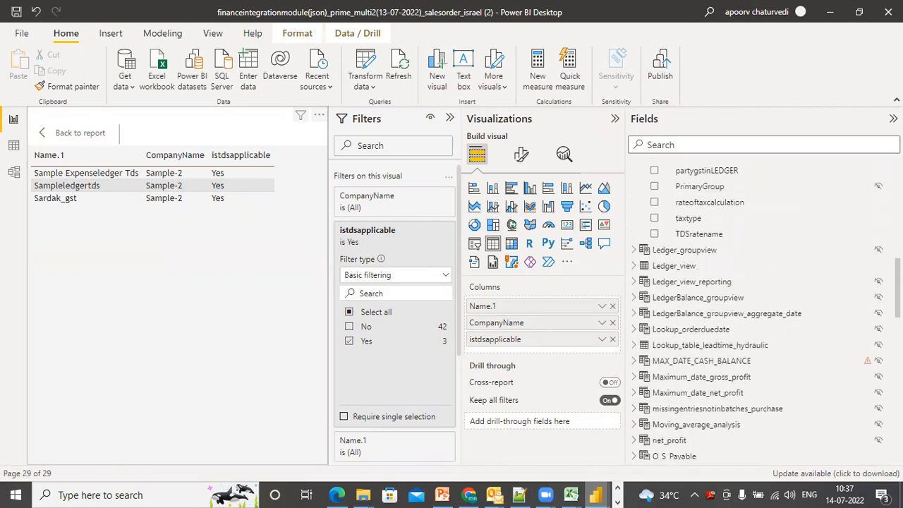
click(634, 266)
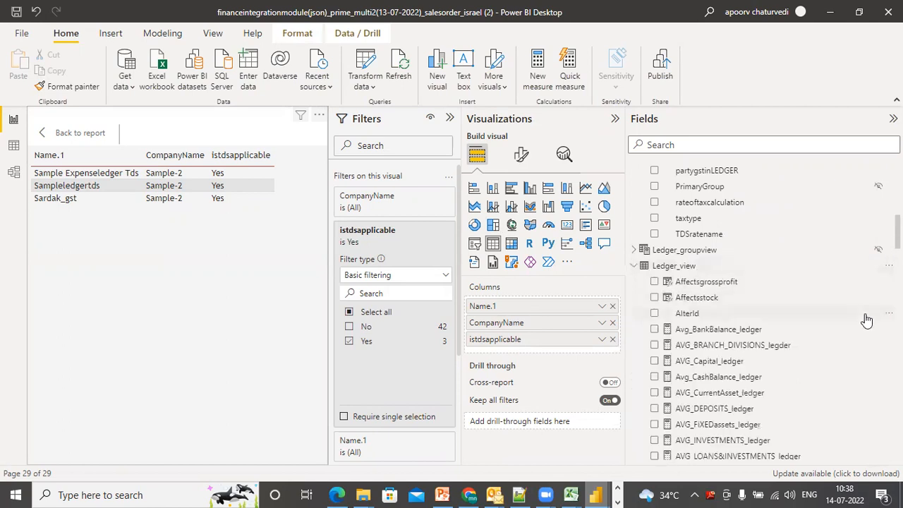
scroll(866, 319, down, 10)
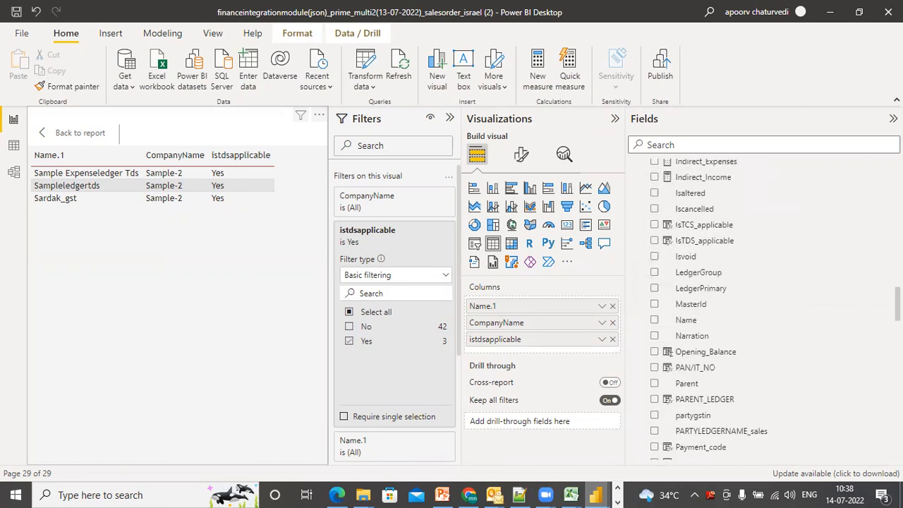
scroll(762, 310, down, 3)
scroll(761, 311, down, 6)
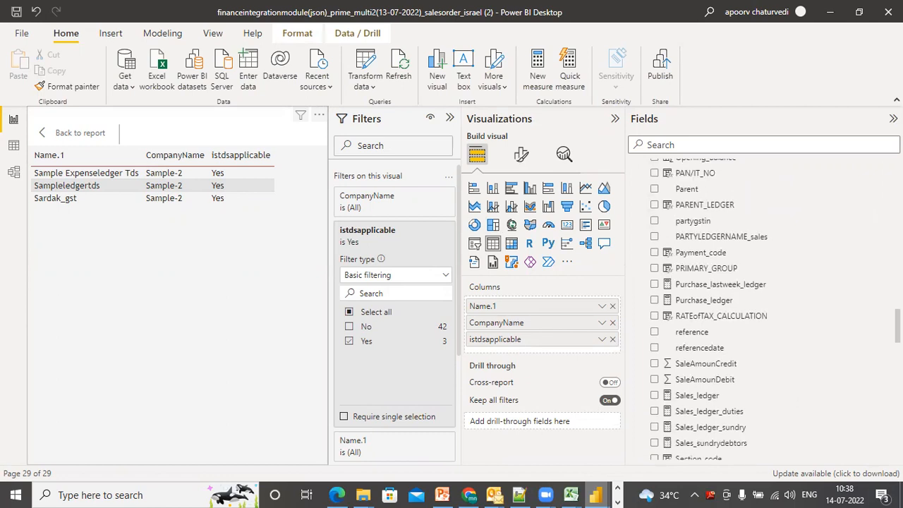
scroll(747, 279, up, 9)
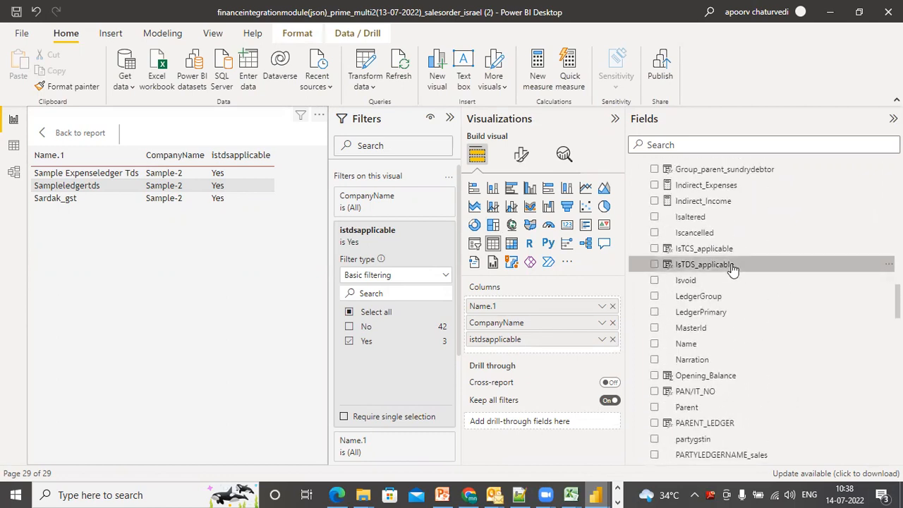
click(732, 267)
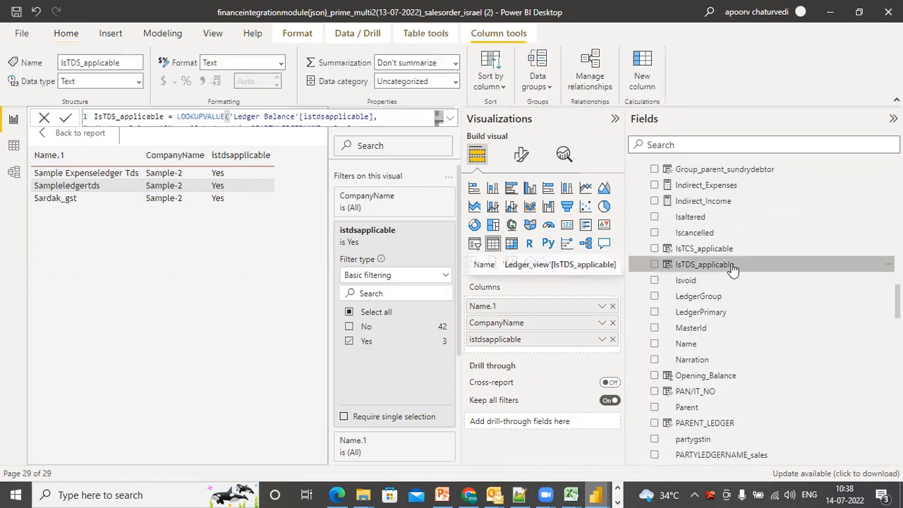
click(450, 120)
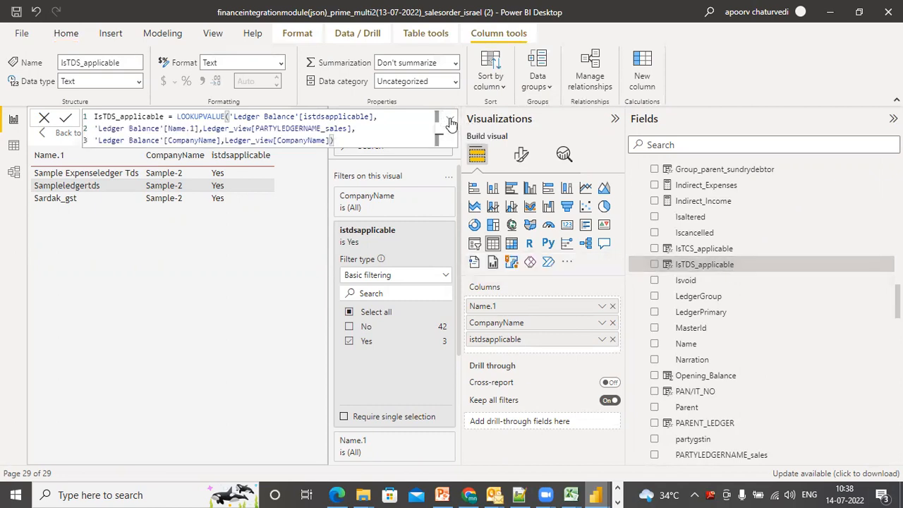
click(450, 121)
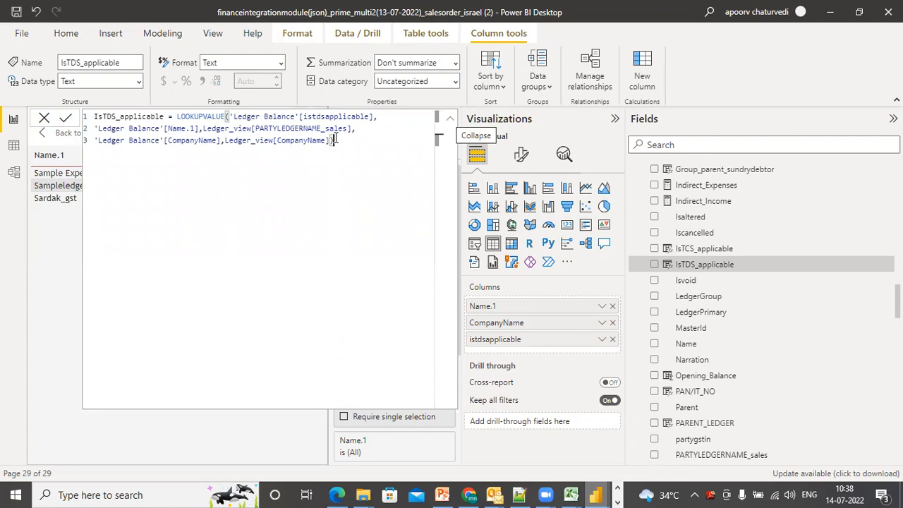
Replace Ledger_view[PARTYLEDGERNAME_sales] with Ledger_view[Name] in the IsTDS_applicable column's LOOKUPVALUE formula
drag(352, 128, 202, 128)
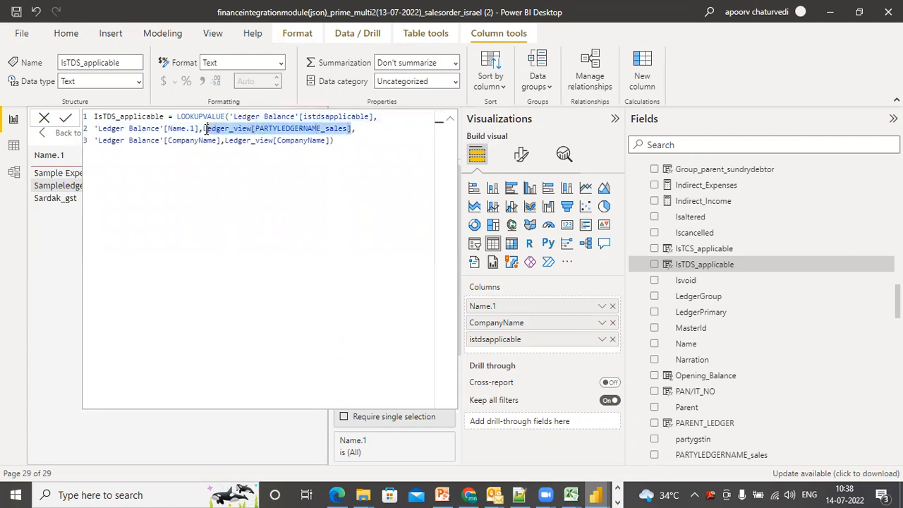
key(BackSpace)
text(name,)
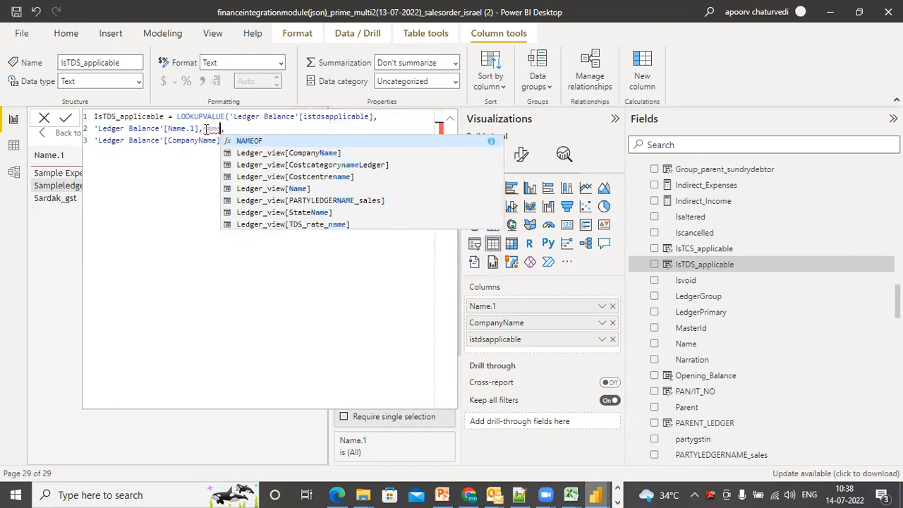
click(268, 189)
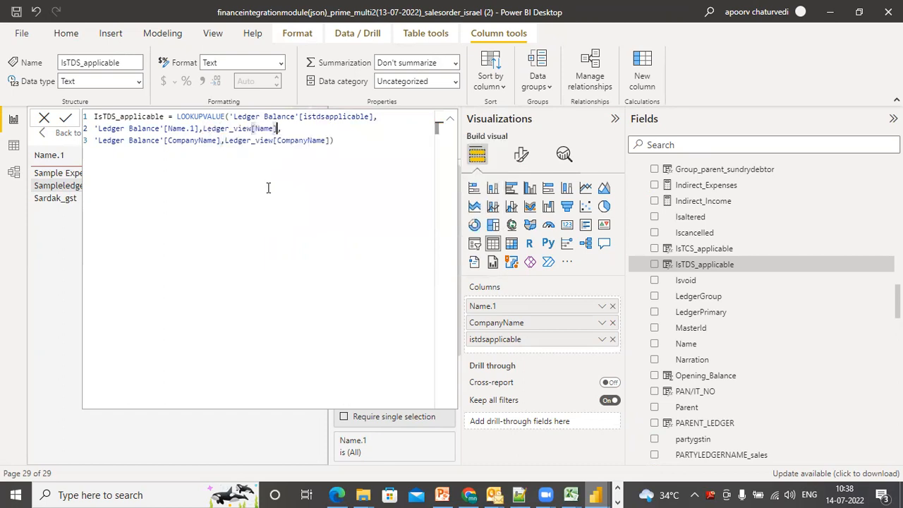
click(339, 140)
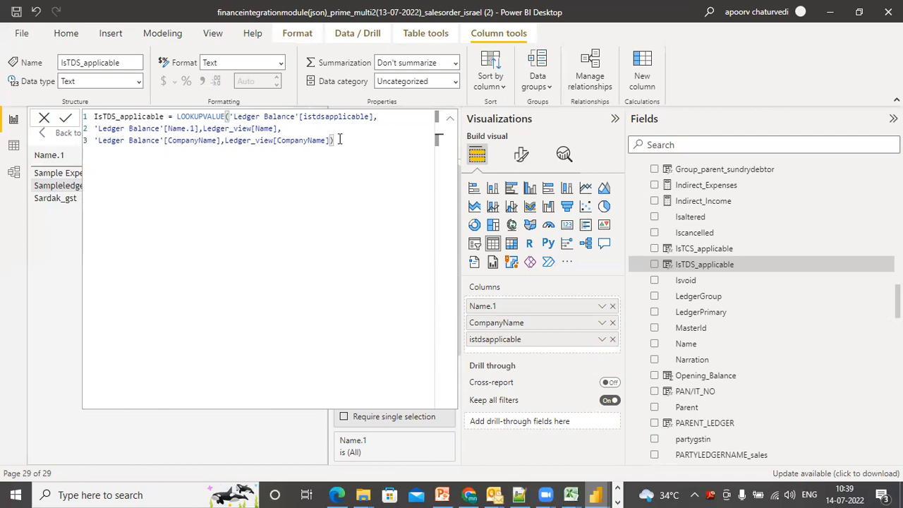
Switch to Tally to check the Sample Expenseledger Tds ledger's settings, and return to the Power BI Desktop report
click(617, 500)
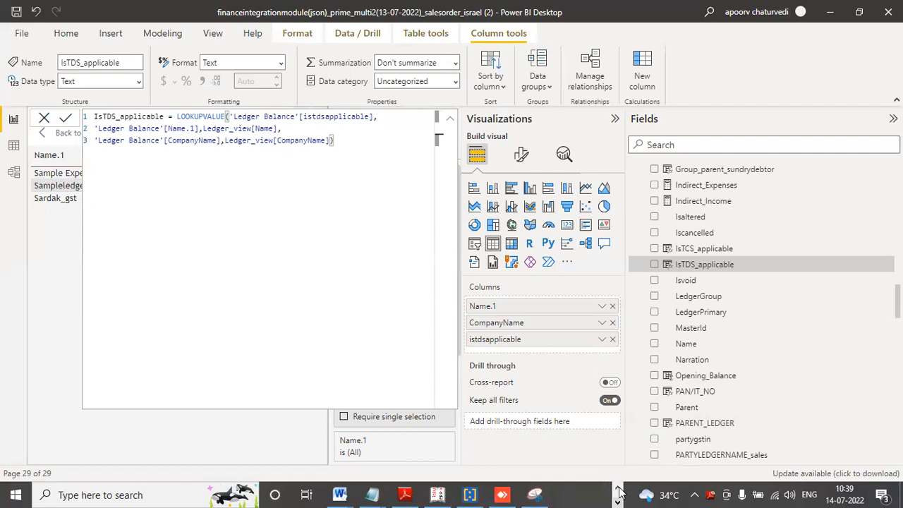
click(445, 495)
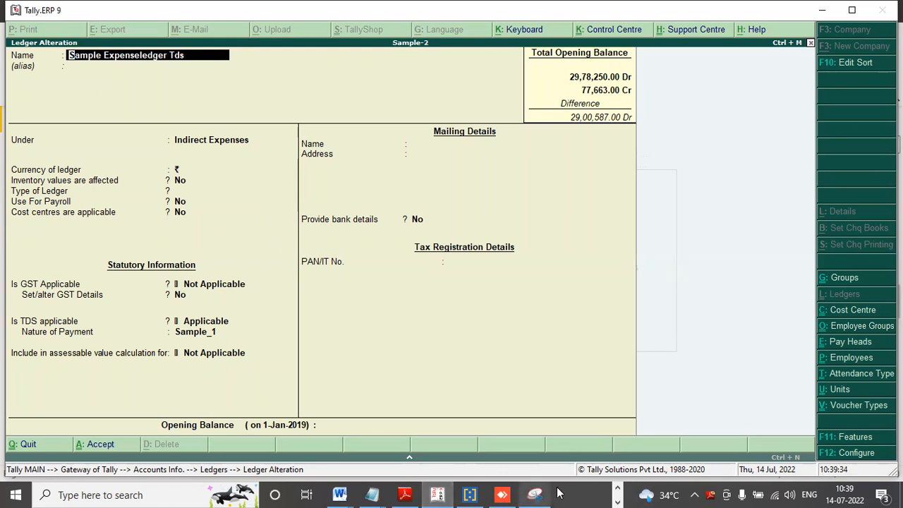
click(617, 487)
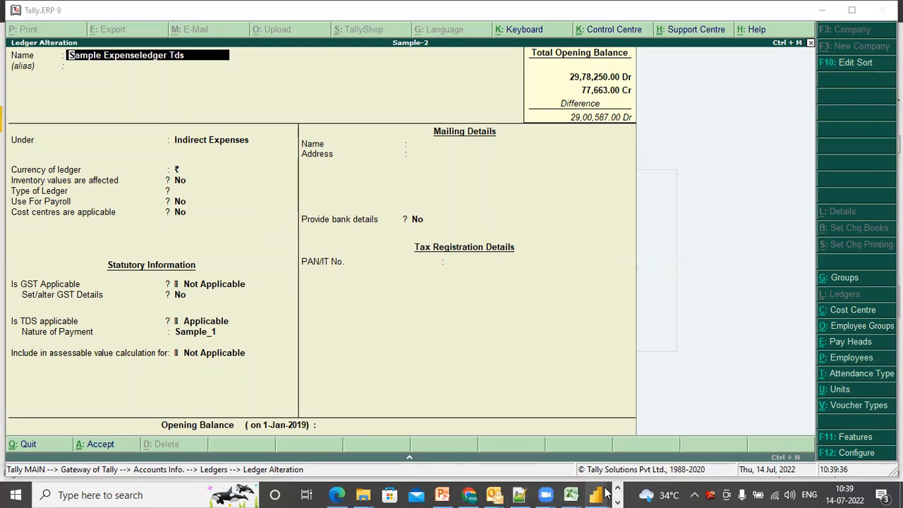
mouse_move(597, 495)
click(659, 448)
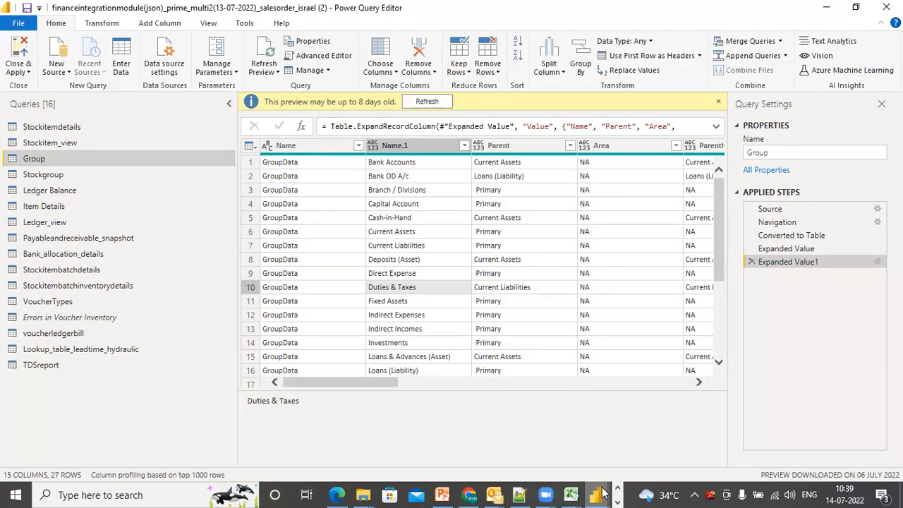
click(492, 425)
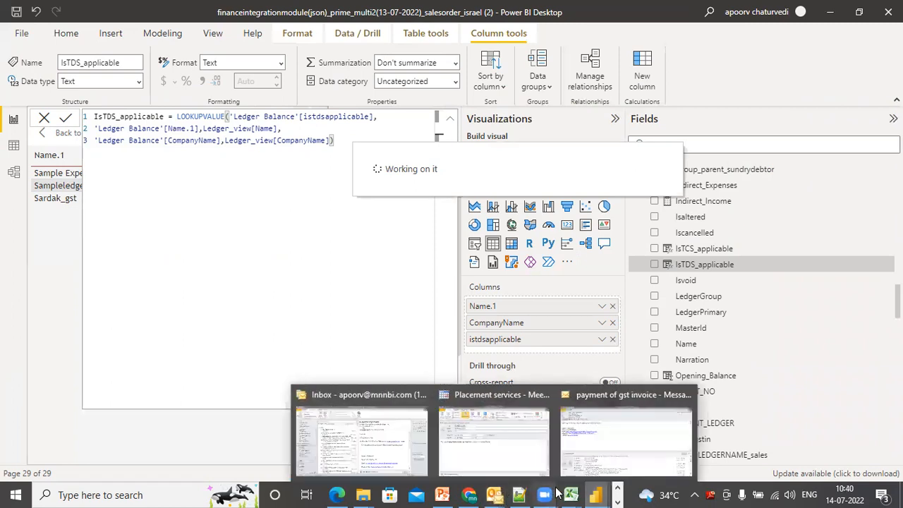
Switch to the VoucherLedgerDetails file in Notepad and examine the LedgerPrimary and PARTYLEDGERNAME_sales entries of payment voucher 5
click(618, 501)
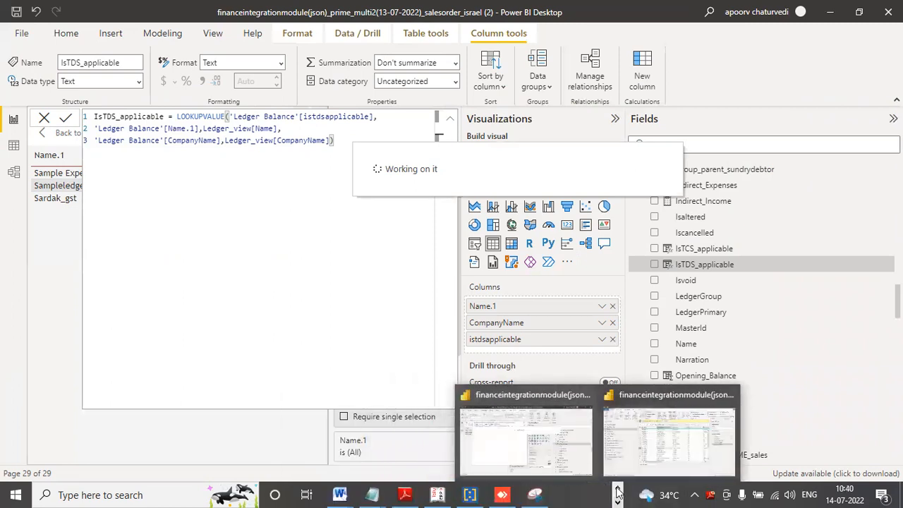
click(436, 494)
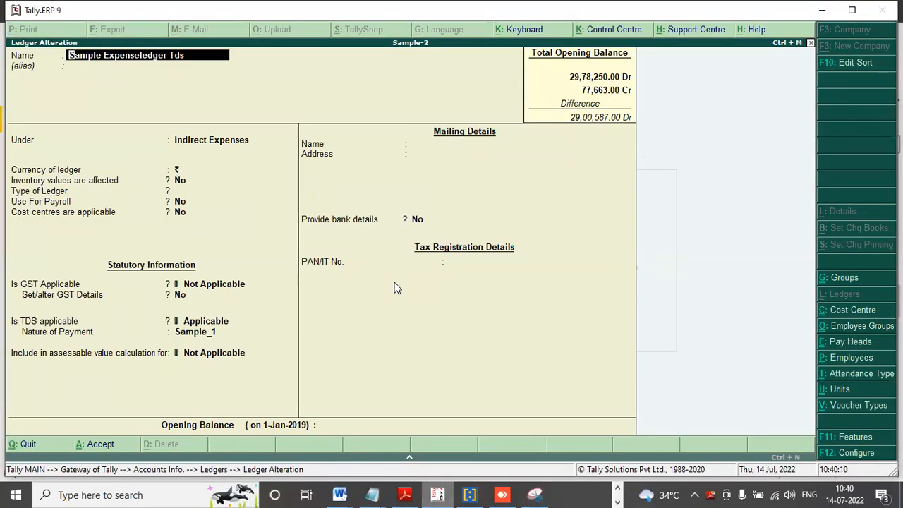
click(372, 495)
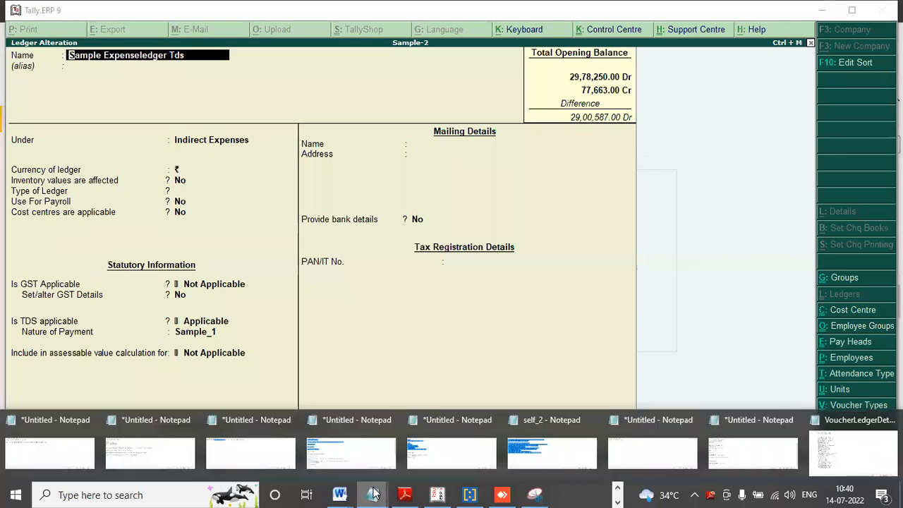
click(855, 452)
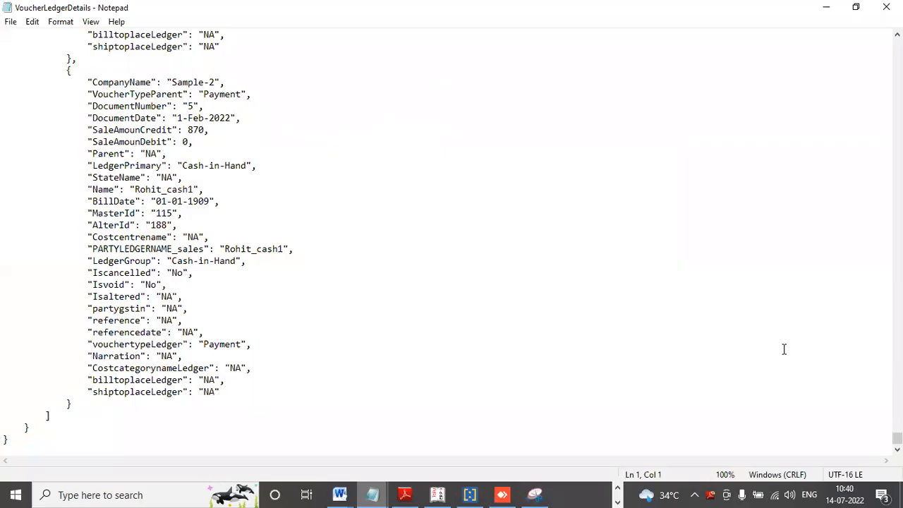
click(274, 166)
click(295, 250)
Switch back to the report in Power BI Desktop and collapse the expanded IsTDS_applicable formula
click(617, 487)
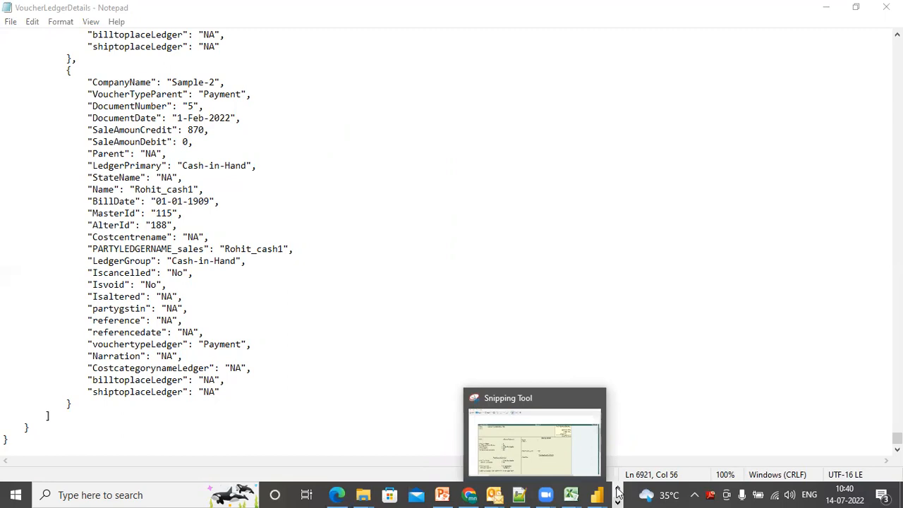
mouse_move(597, 495)
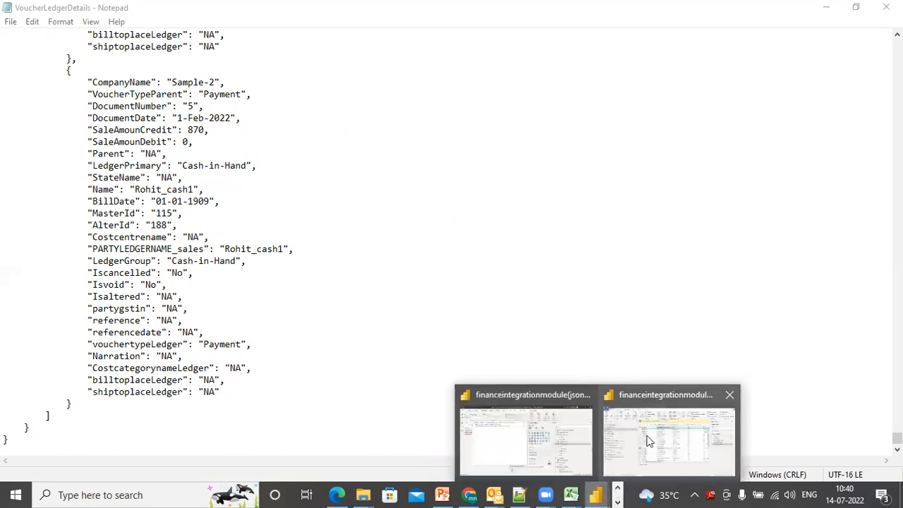
click(649, 440)
mouse_move(604, 493)
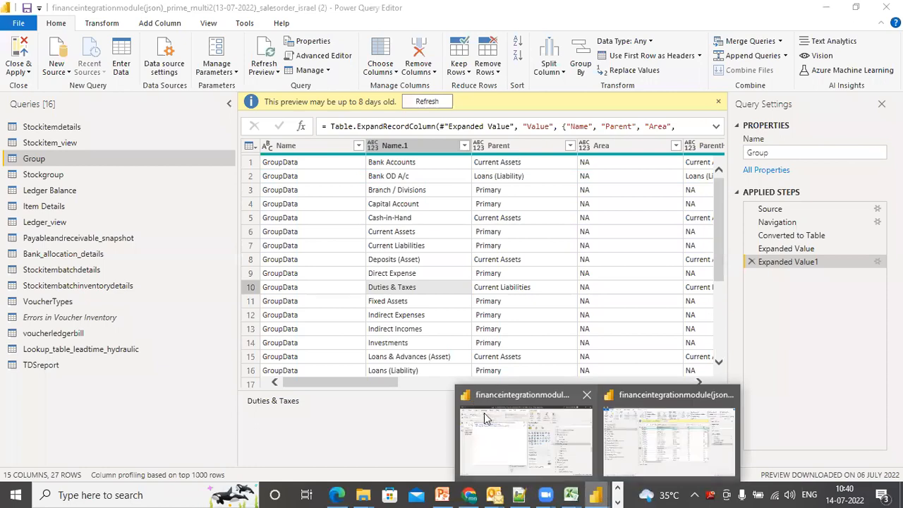
click(484, 419)
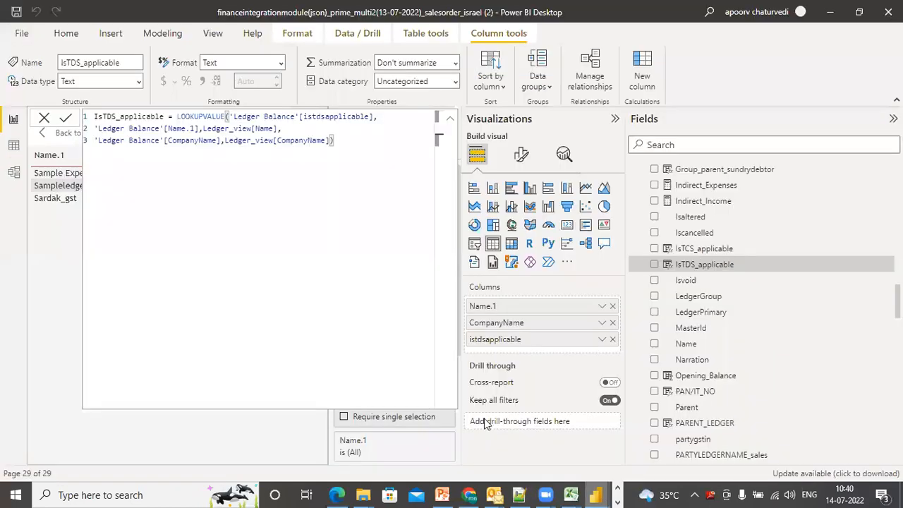
click(449, 123)
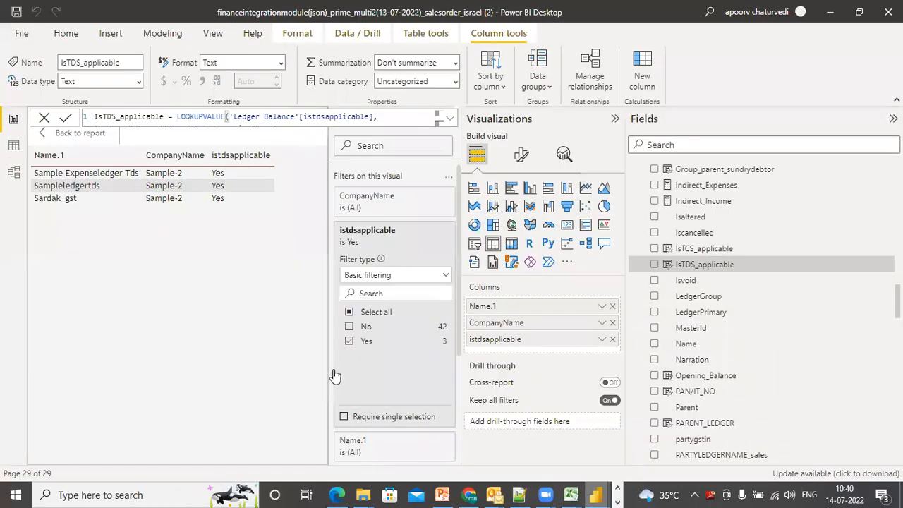
Leave focus mode, open the TDS &GST Audit report page and filter its table to IsTDS_applicable Yes
click(92, 136)
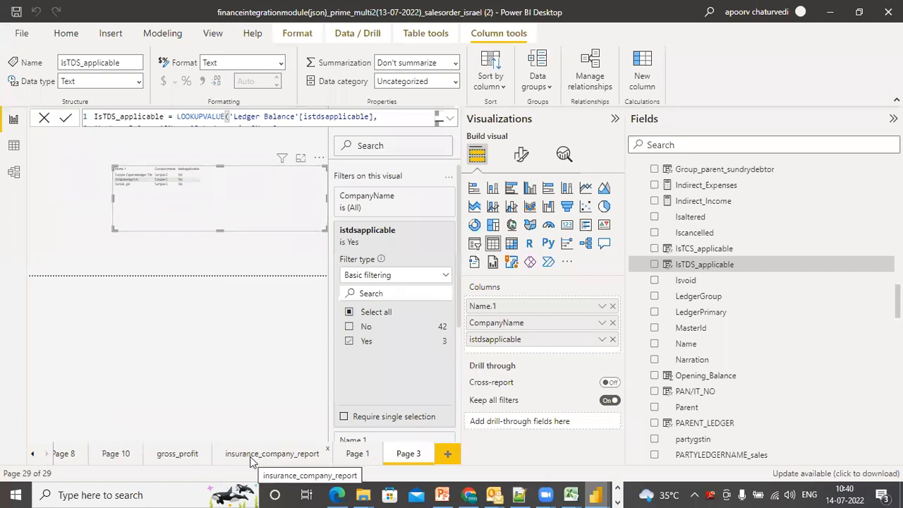
click(33, 455)
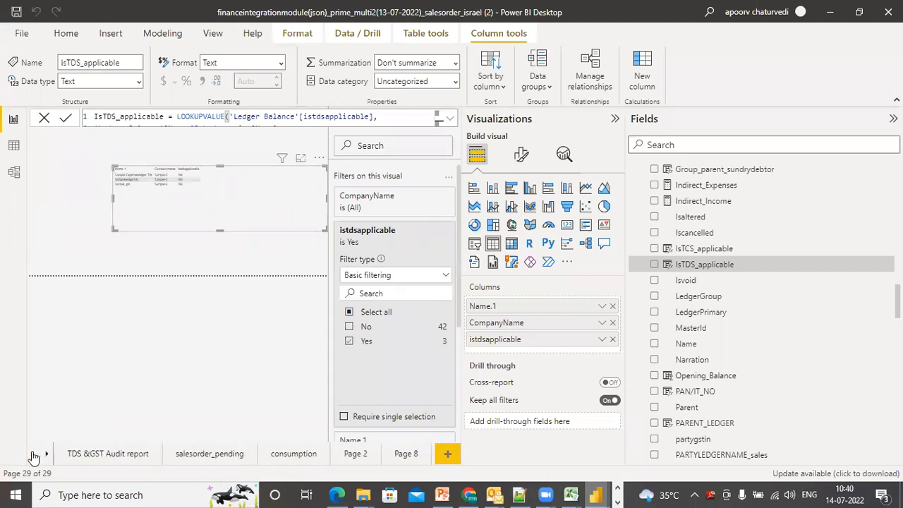
click(84, 455)
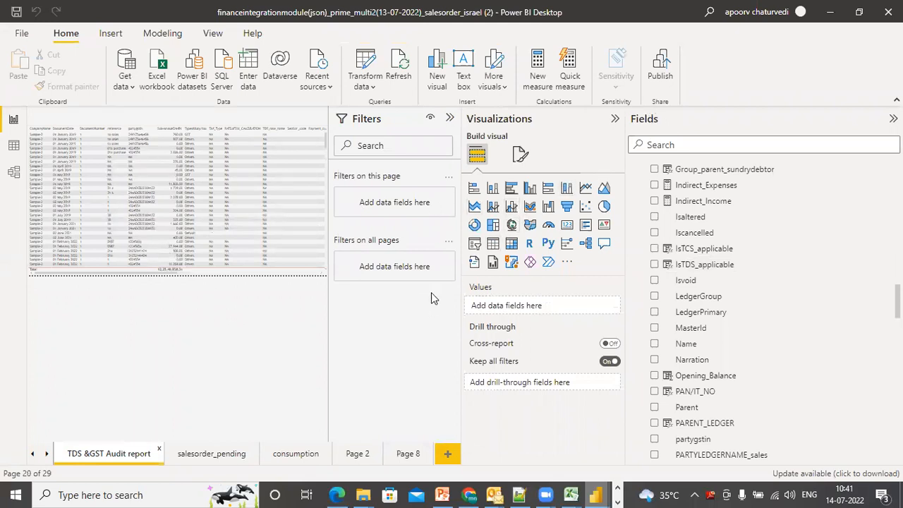
click(239, 260)
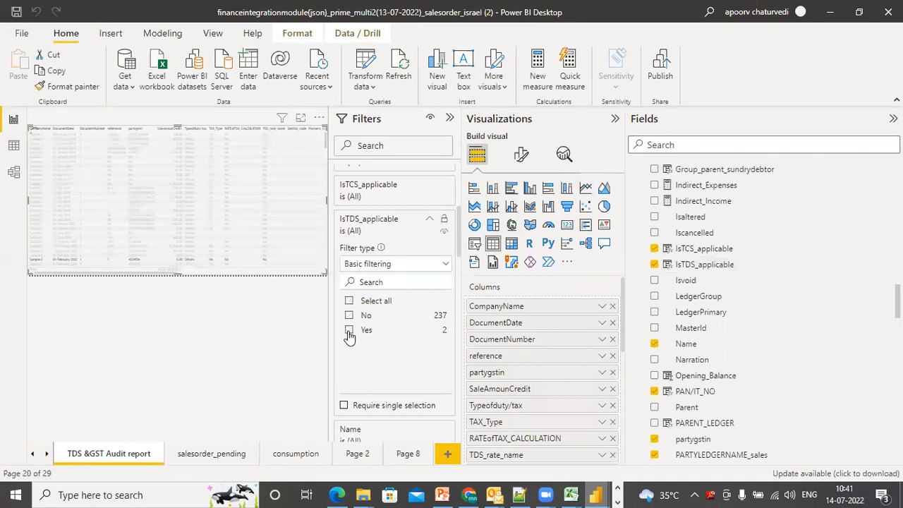
click(349, 332)
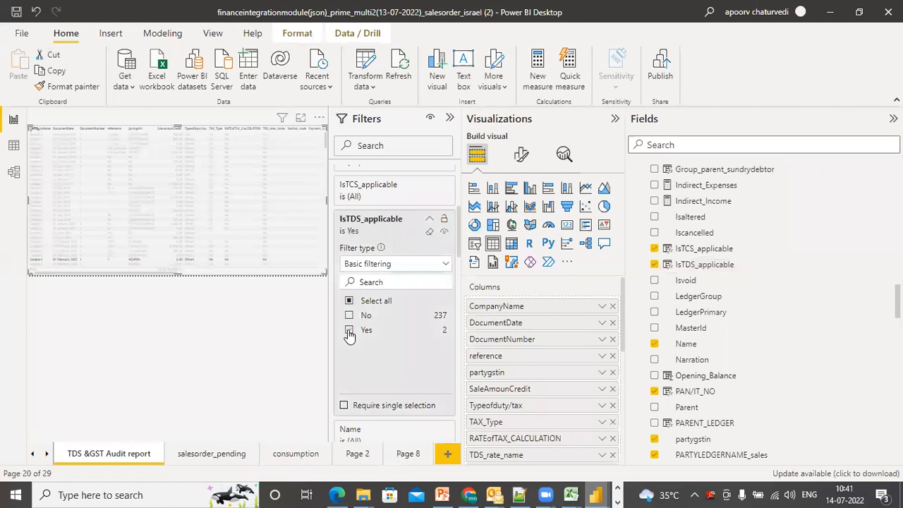
Collapse the side panes to enlarge the canvas and examine the filtered audit table's columns through to CostcategorynameLedger
click(451, 121)
click(614, 120)
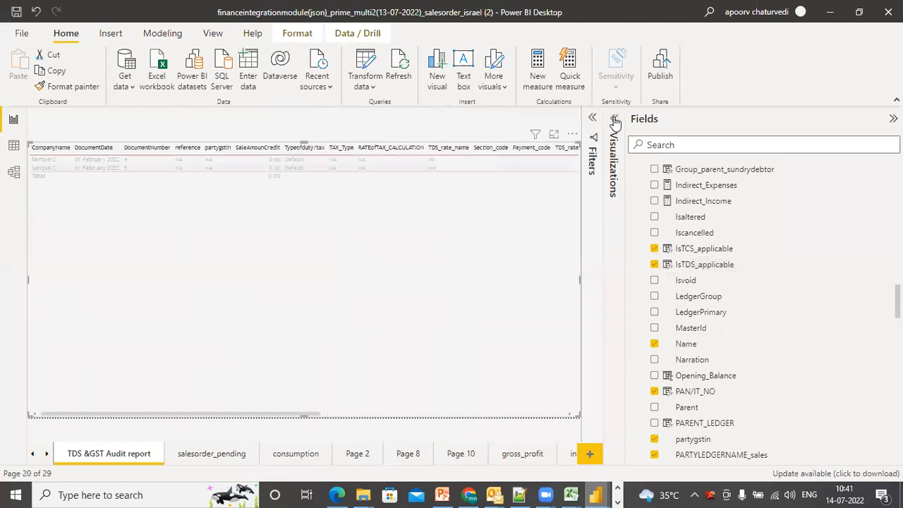
click(894, 119)
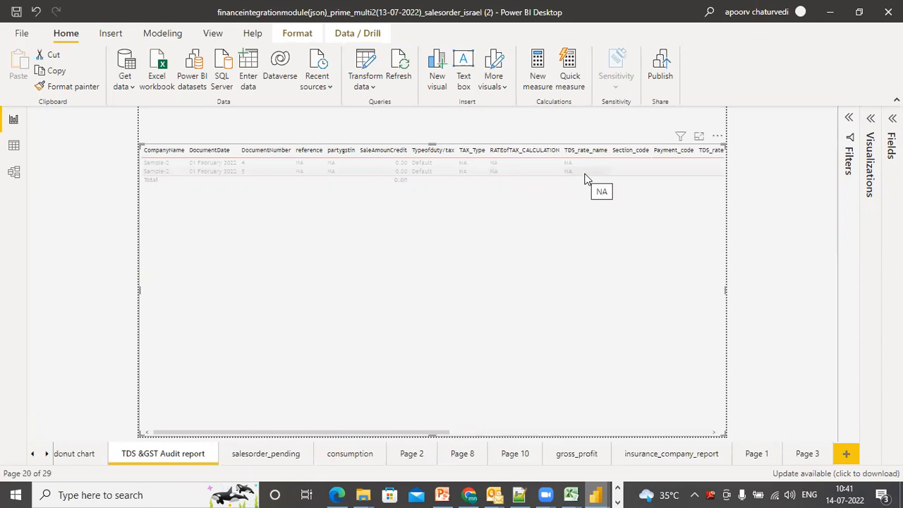
drag(329, 433, 544, 441)
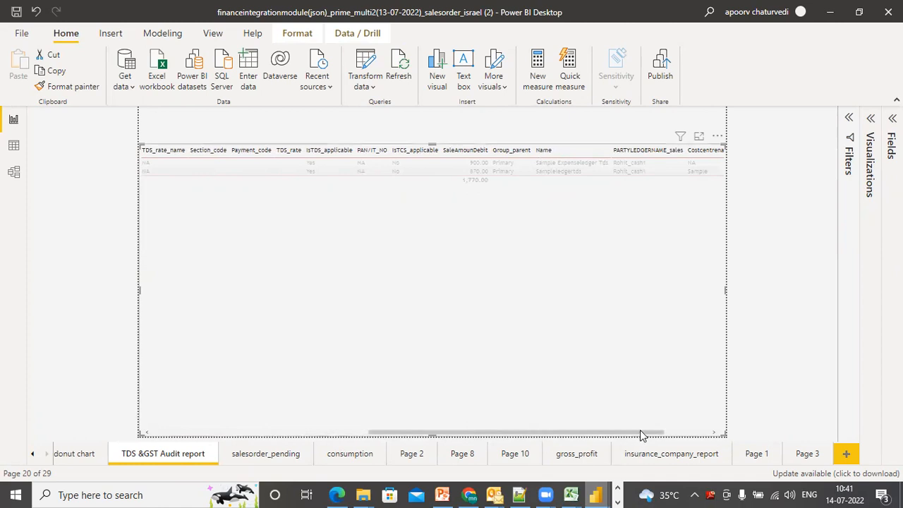
drag(640, 432, 691, 433)
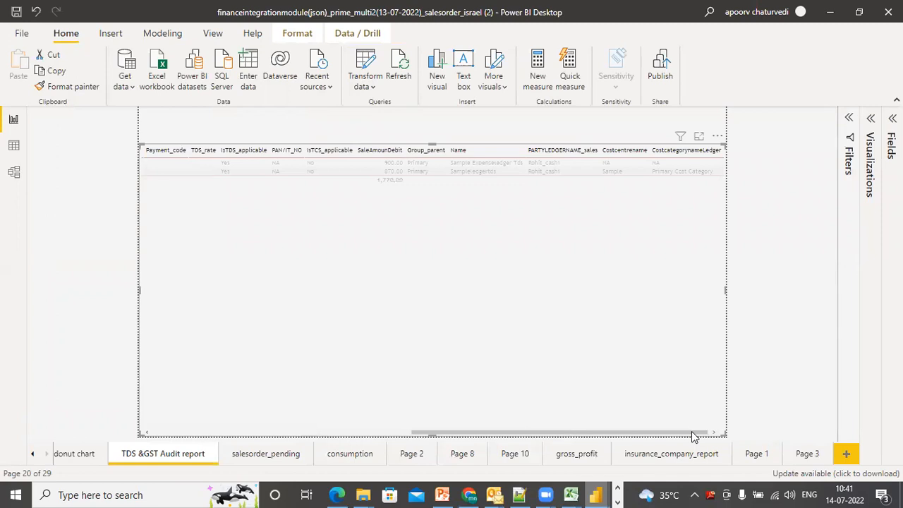
Show the audit table in focus mode, highlight the Sample Expenseledger Tds and Sampleledgertds rows in turn, and examine their columns from CompanyName through CostcategorynameLedger
click(698, 137)
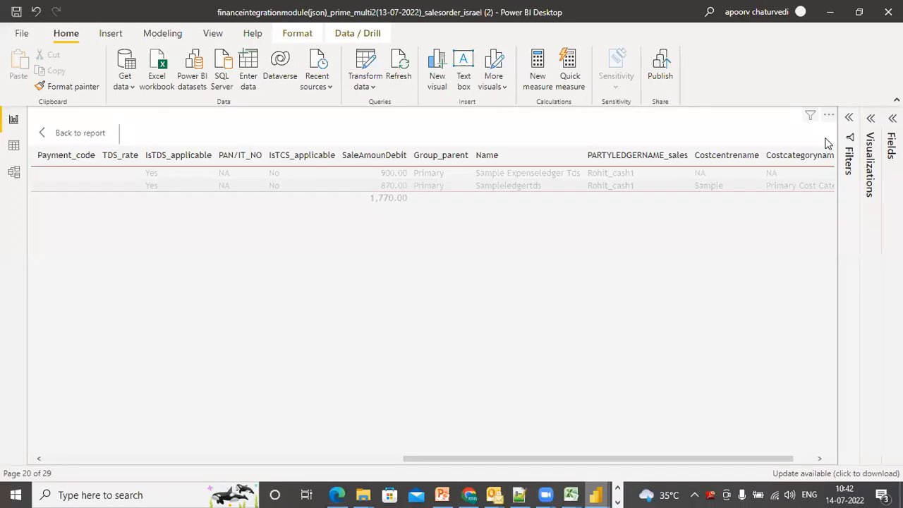
click(401, 177)
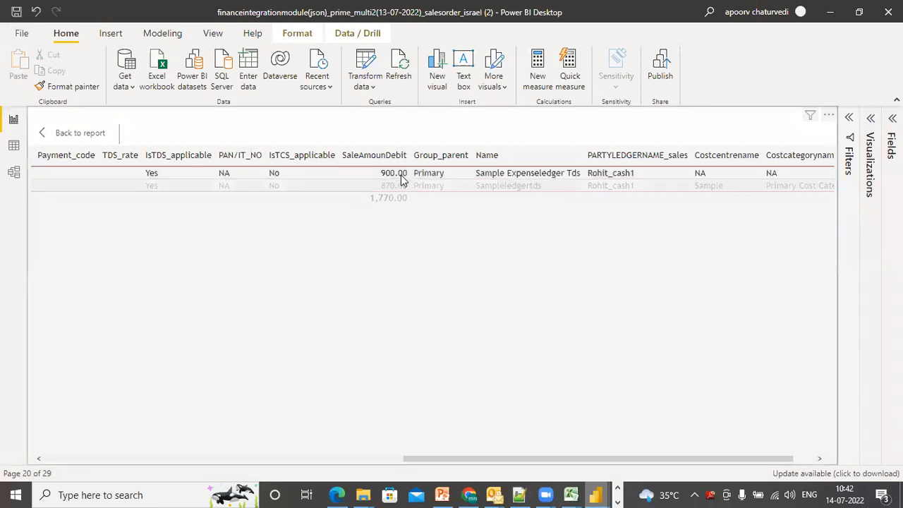
click(801, 187)
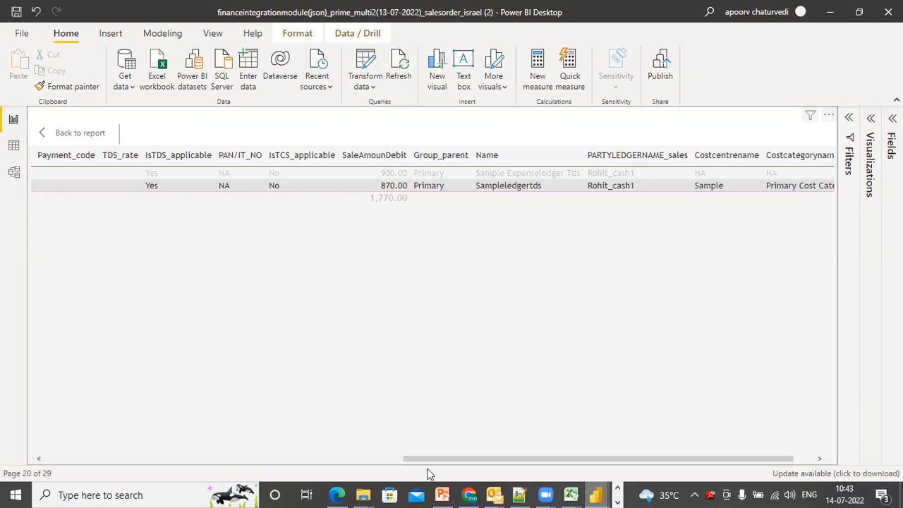
click(379, 460)
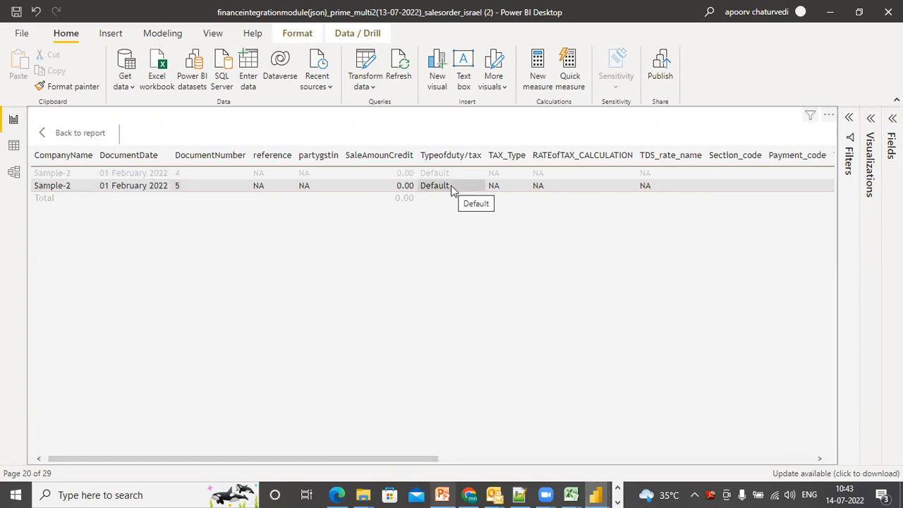
drag(368, 463, 495, 462)
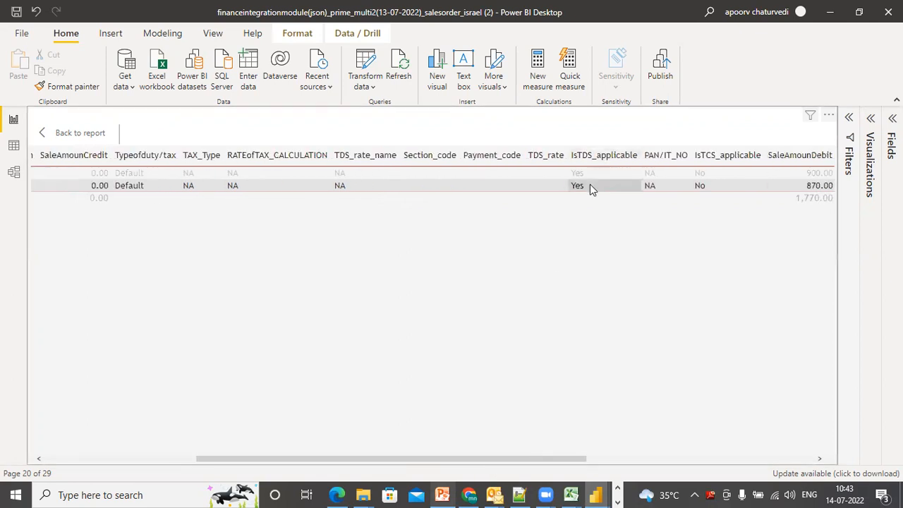
drag(578, 459, 783, 472)
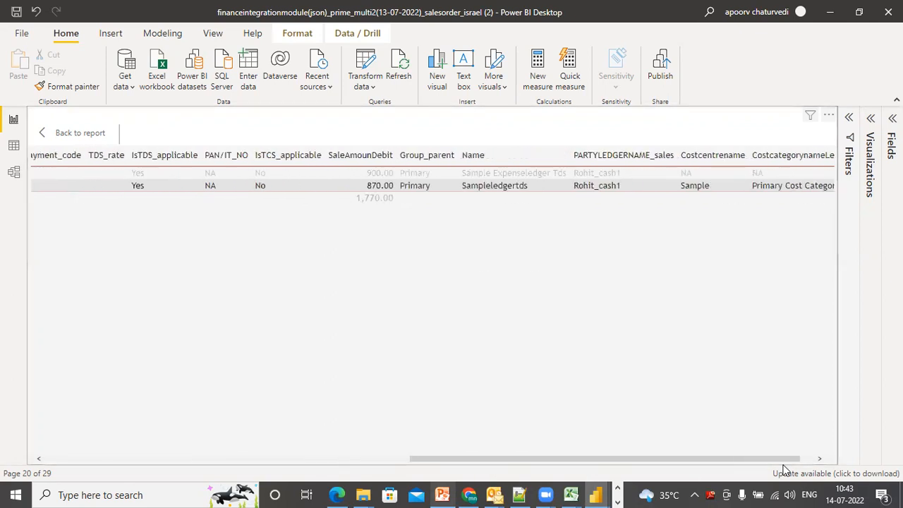
Return to the report page, reopen the Fields pane, expand the Ledger_view table and examine which fields the audit table uses
click(75, 133)
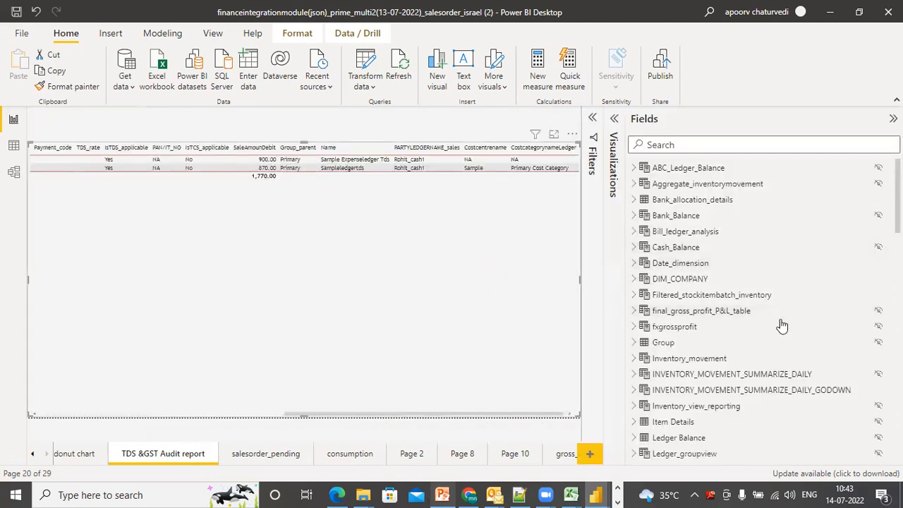
scroll(647, 376, down, 3)
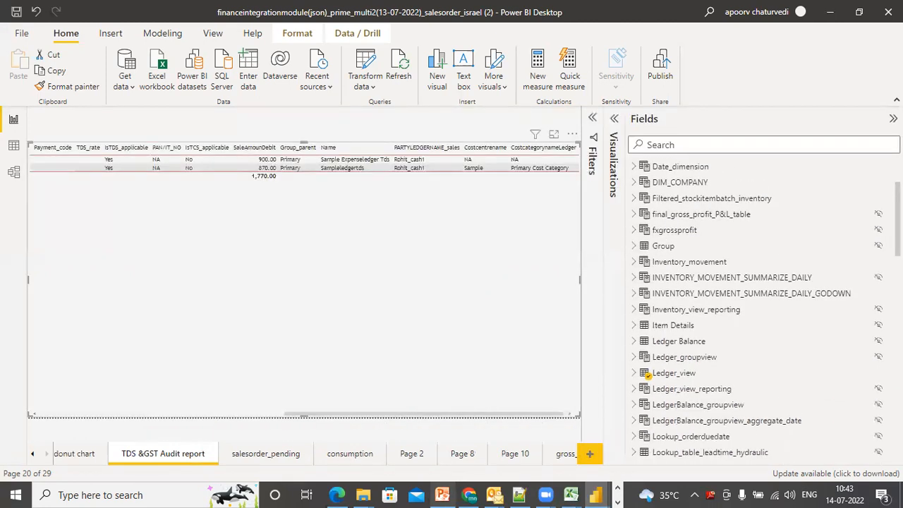
scroll(643, 339, down, 1)
click(635, 335)
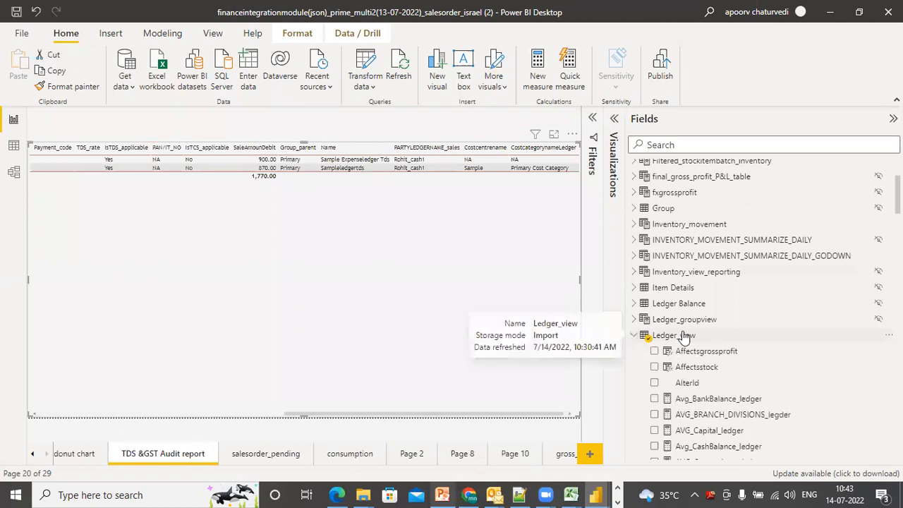
scroll(762, 311, down, 10)
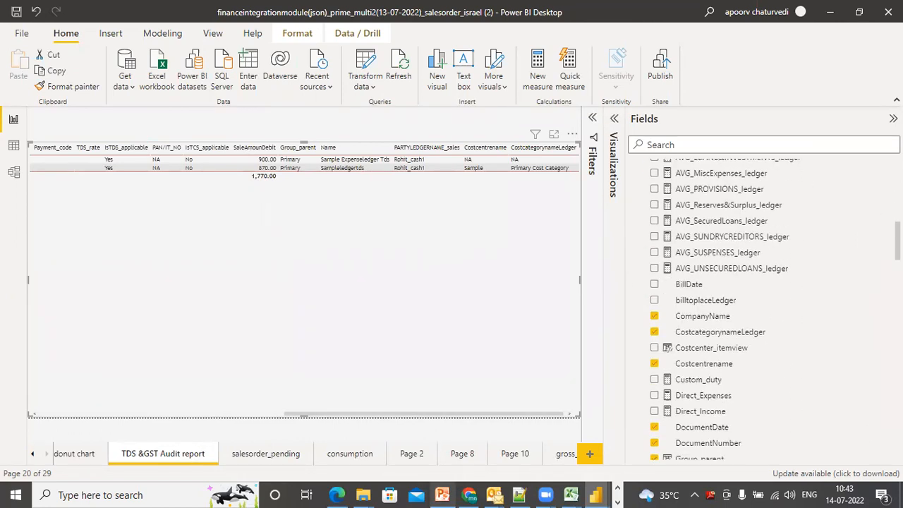
scroll(762, 310, down, 4)
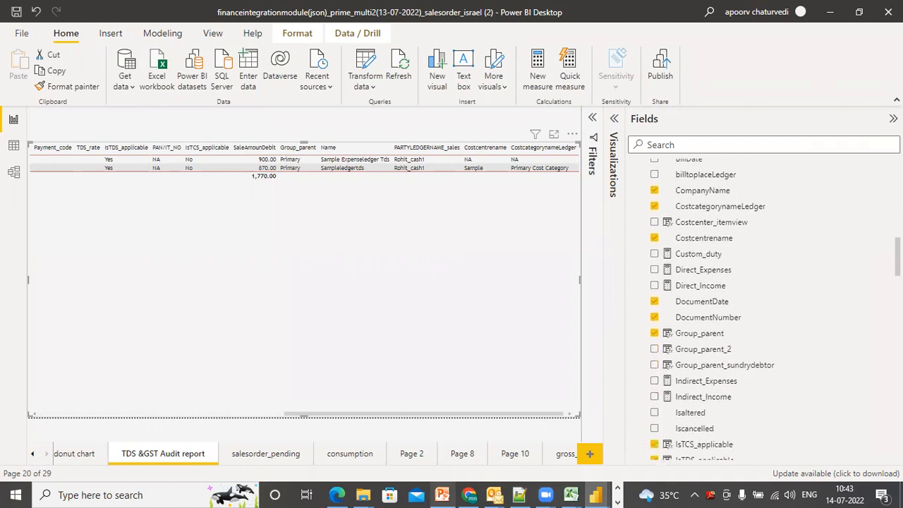
scroll(762, 310, down, 2)
scroll(762, 310, down, 7)
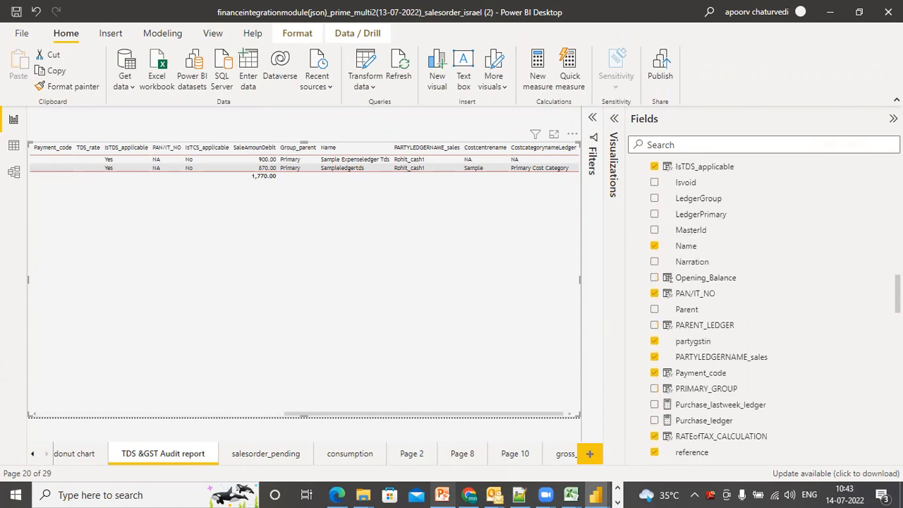
scroll(762, 311, down, 2)
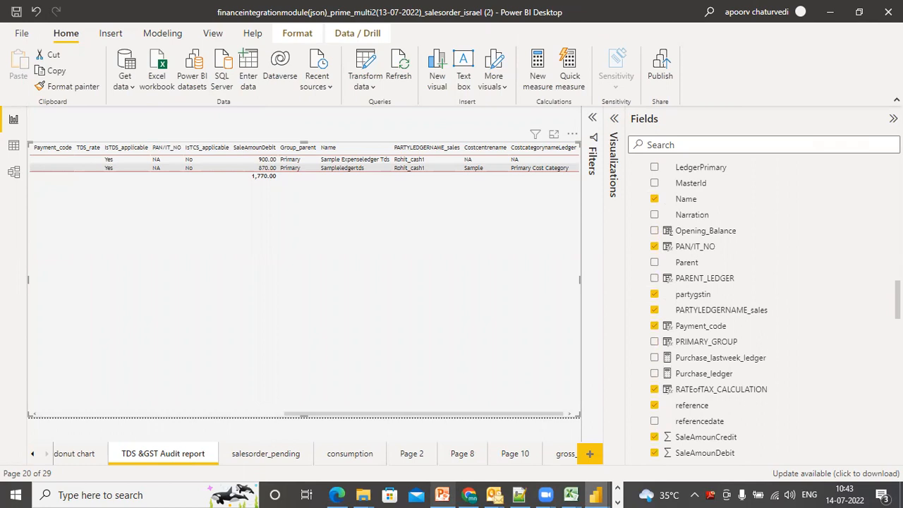
scroll(762, 310, down, 8)
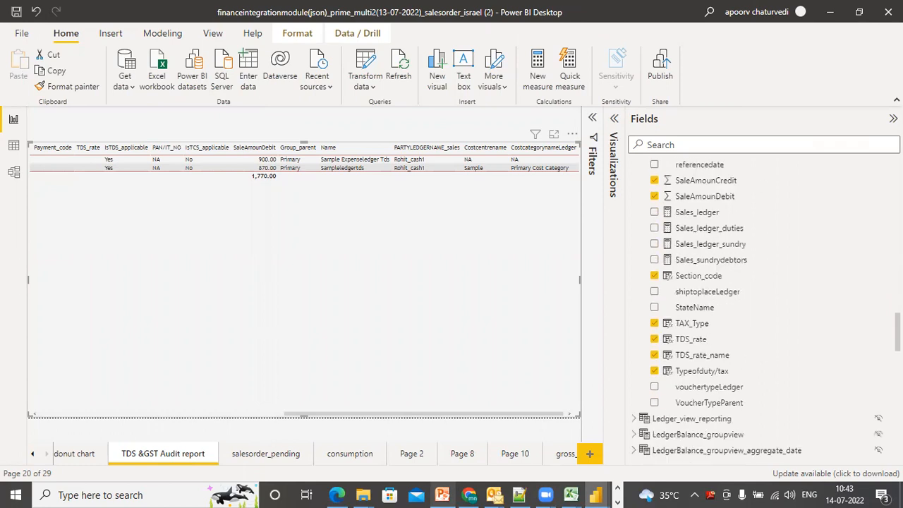
scroll(761, 310, up, 5)
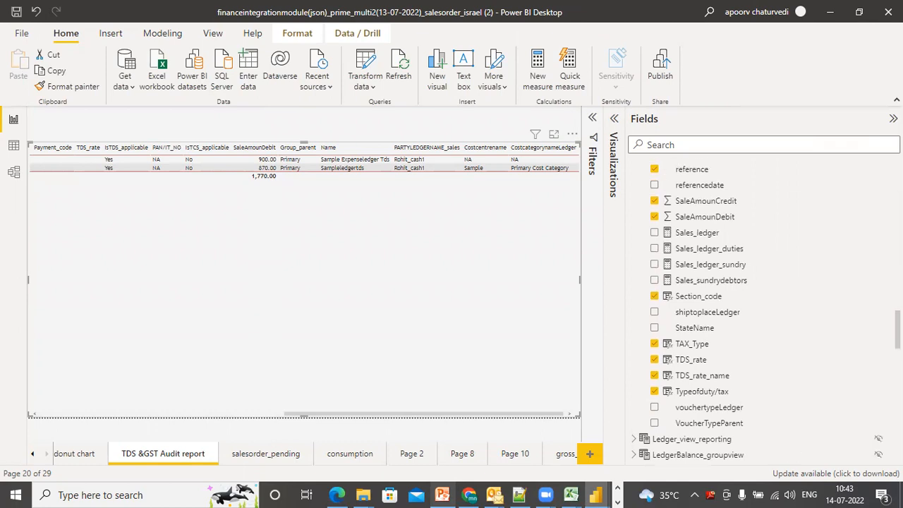
scroll(762, 311, up, 7)
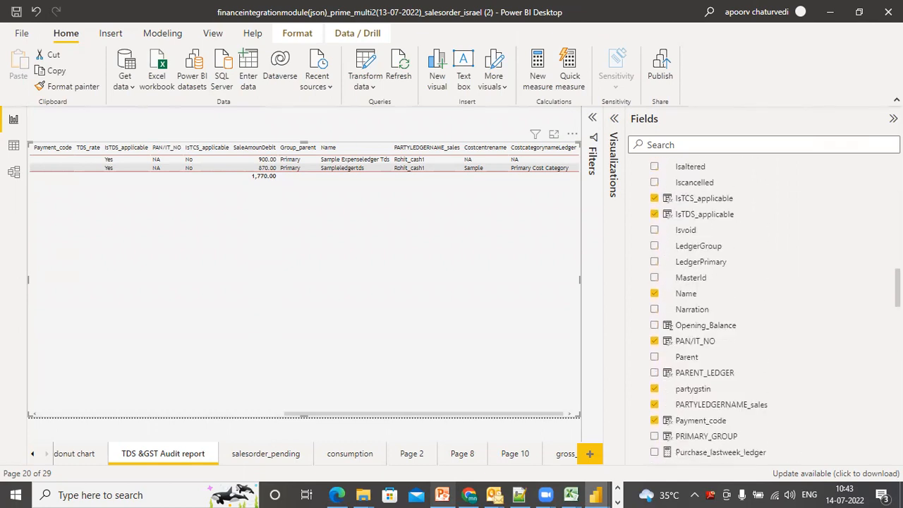
scroll(761, 311, up, 2)
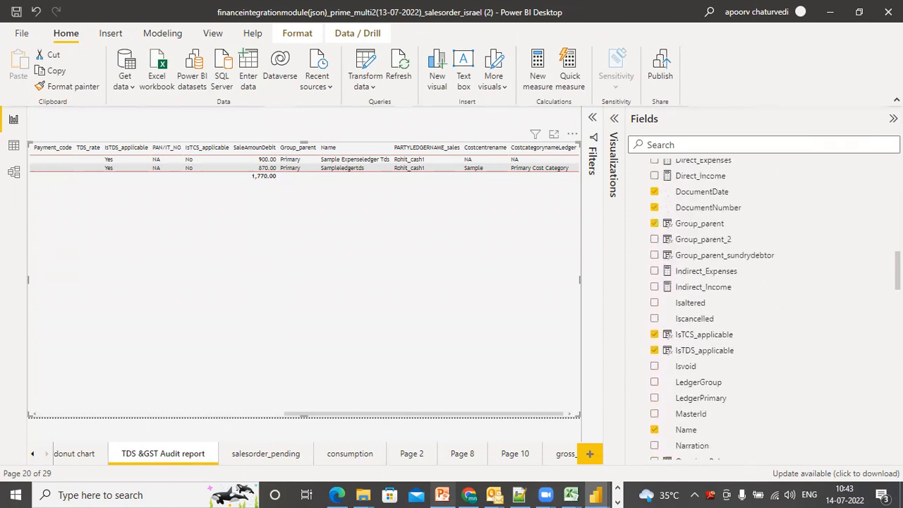
Find the Sales_ledger_duties measure in the Ledger_view table and show its full DAX formula
scroll(762, 311, up, 5)
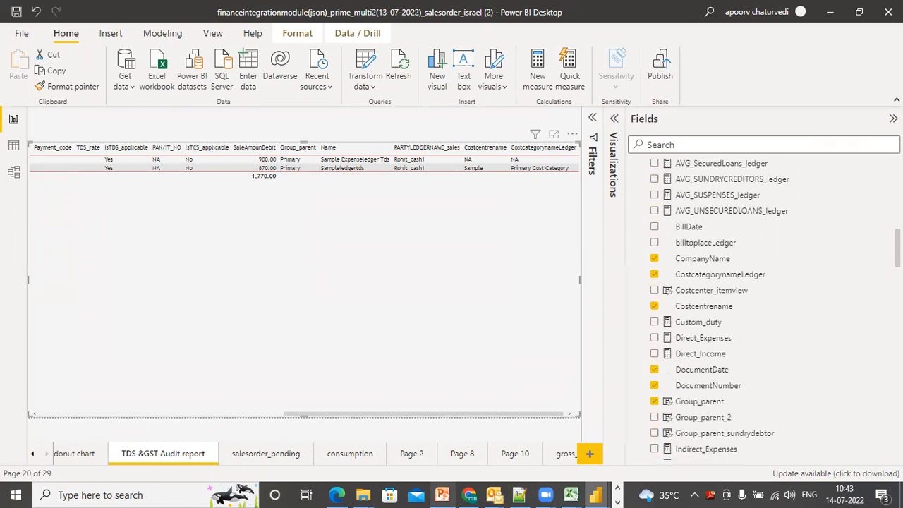
scroll(762, 310, up, 2)
scroll(762, 310, down, 15)
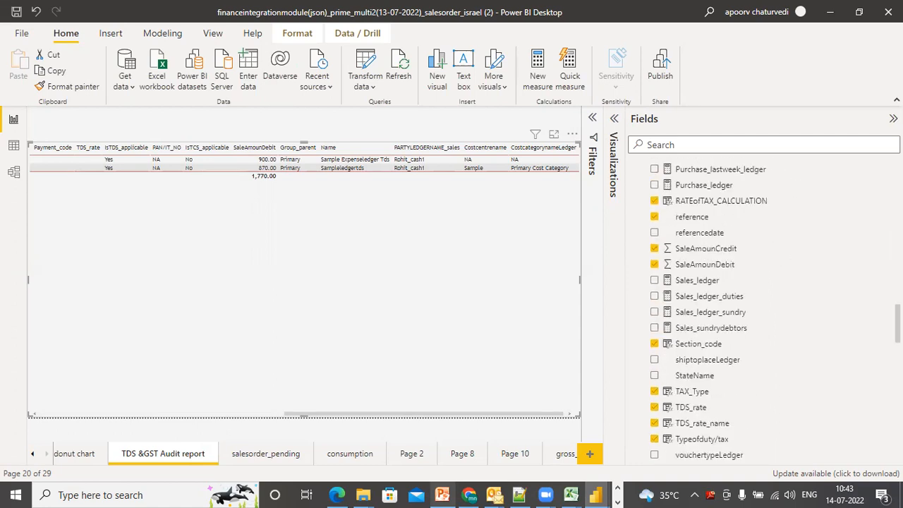
click(678, 296)
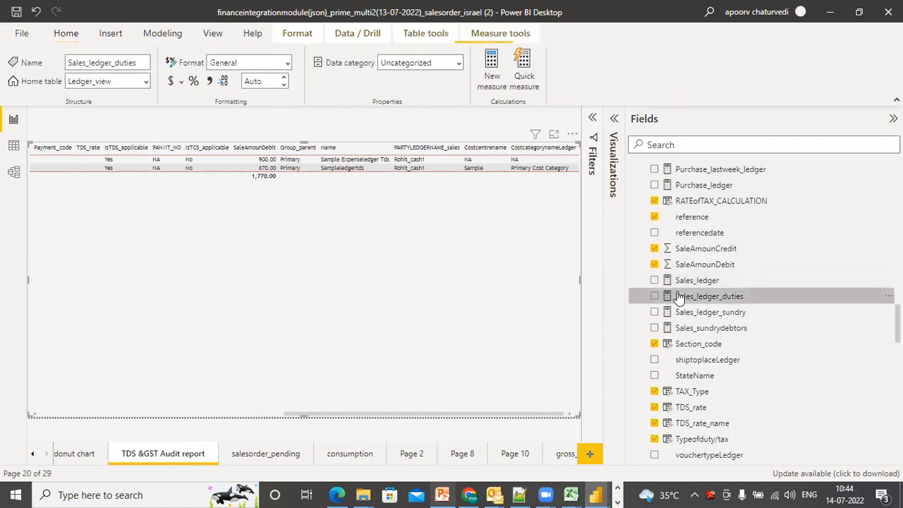
click(590, 120)
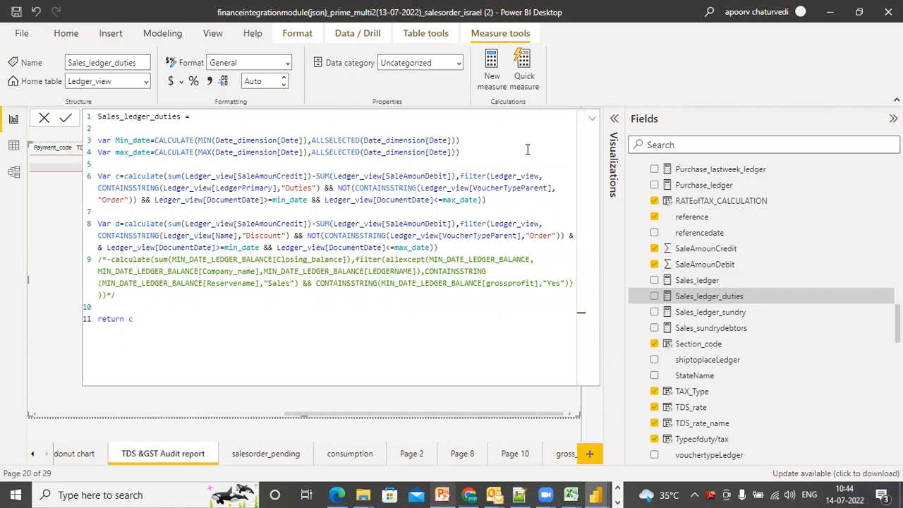
Rename the Sales_ledger_duties measure to Duties
double_click(704, 295)
click(718, 296)
drag(721, 297, 669, 300)
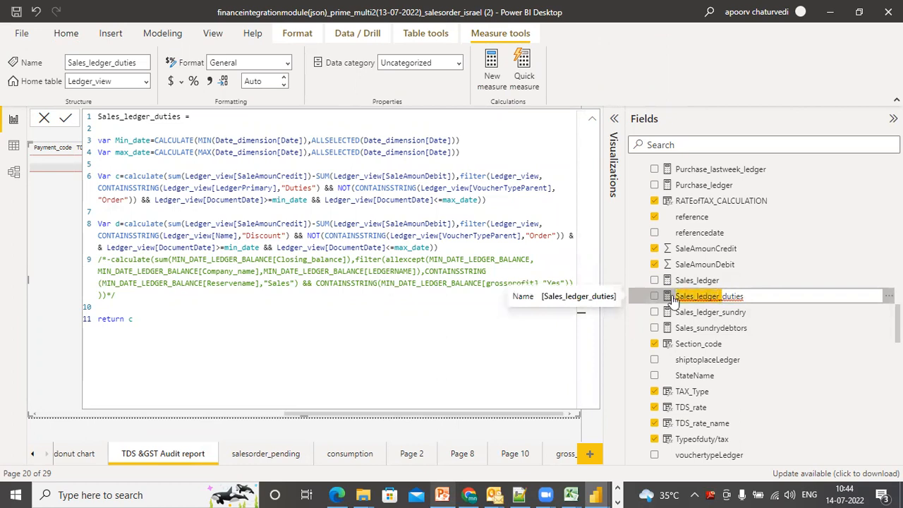
key(BackSpace)
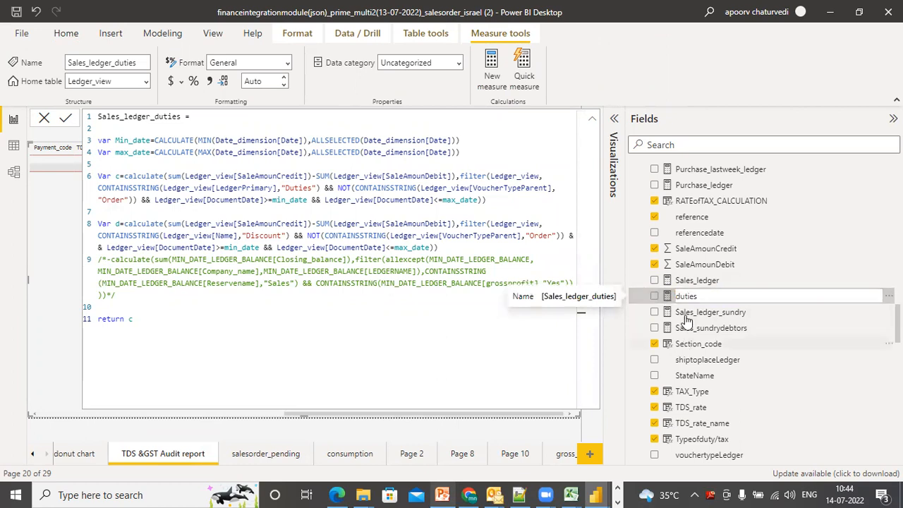
key(Delete)
text(D)
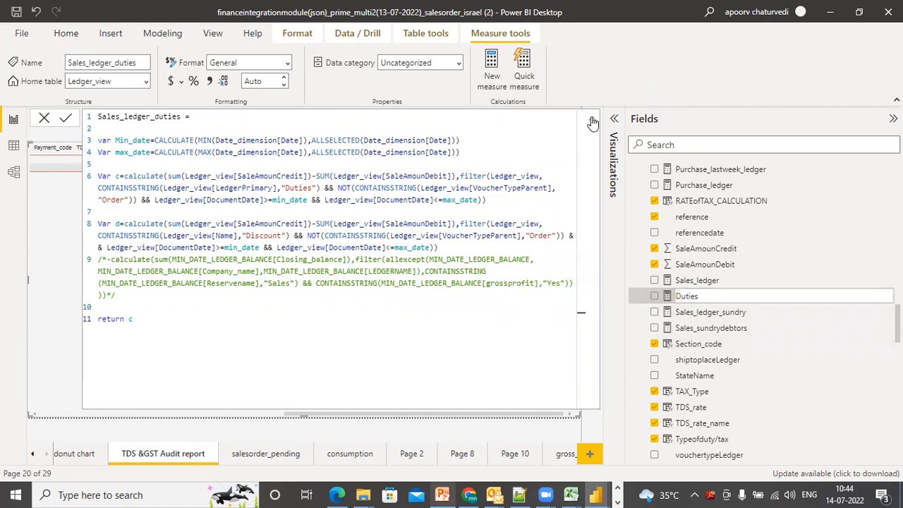
click(655, 297)
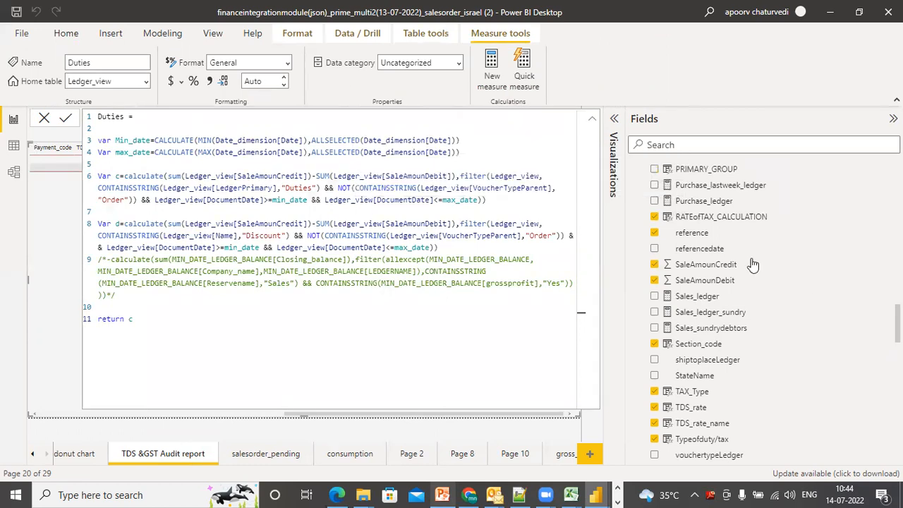
Collapse the measure's formula and add the Duties measure as a column of the TDS & GST audit table
click(591, 118)
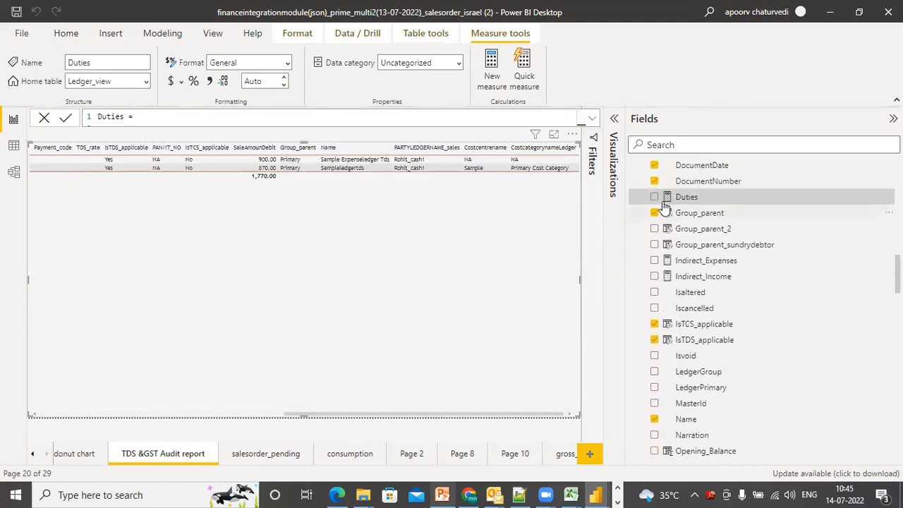
click(655, 198)
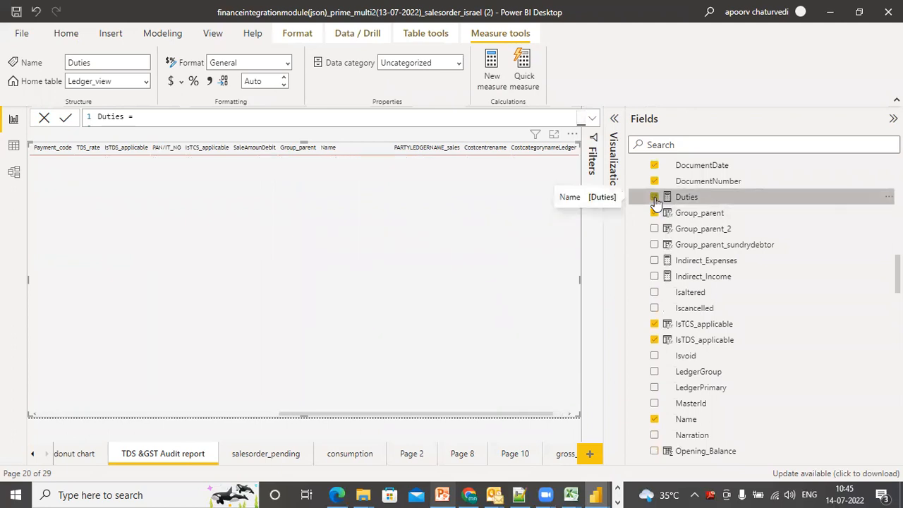
click(557, 414)
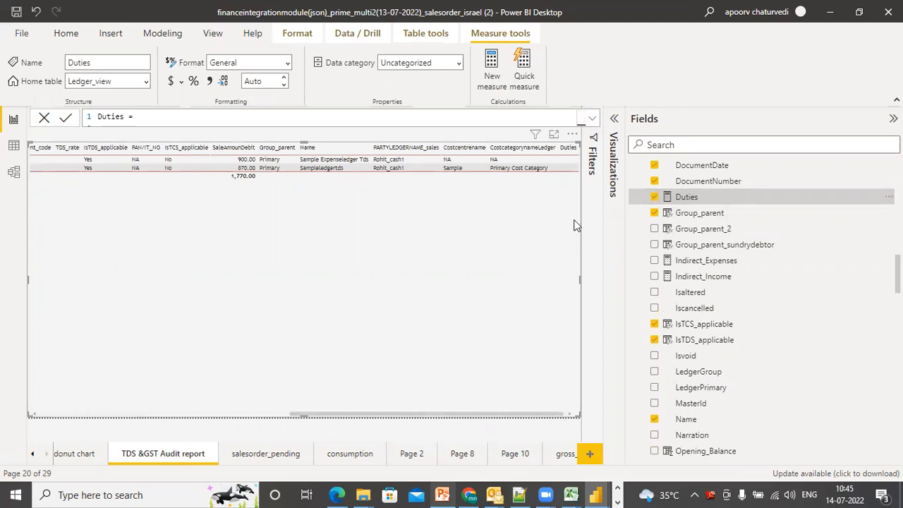
Show the audit table's visual-level filters and expand the filter card for Duties
click(614, 120)
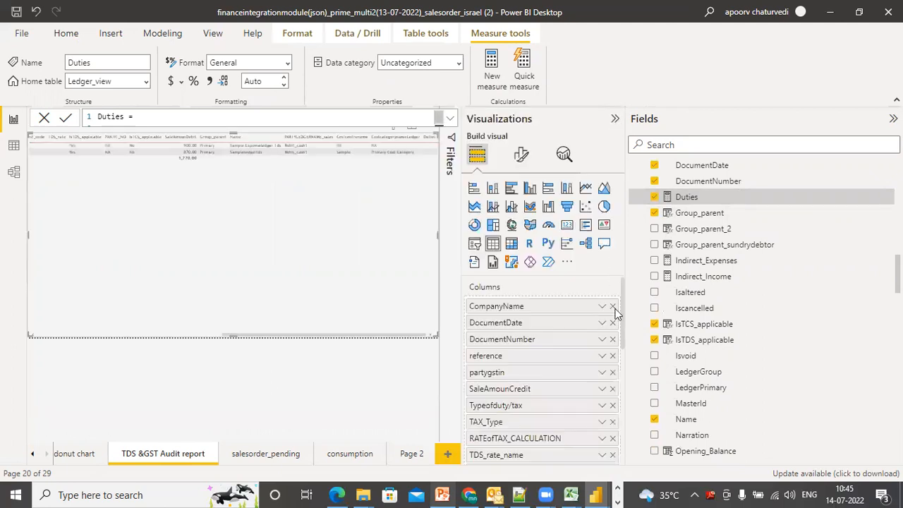
click(451, 141)
drag(459, 213, 461, 404)
scroll(464, 326, down, 3)
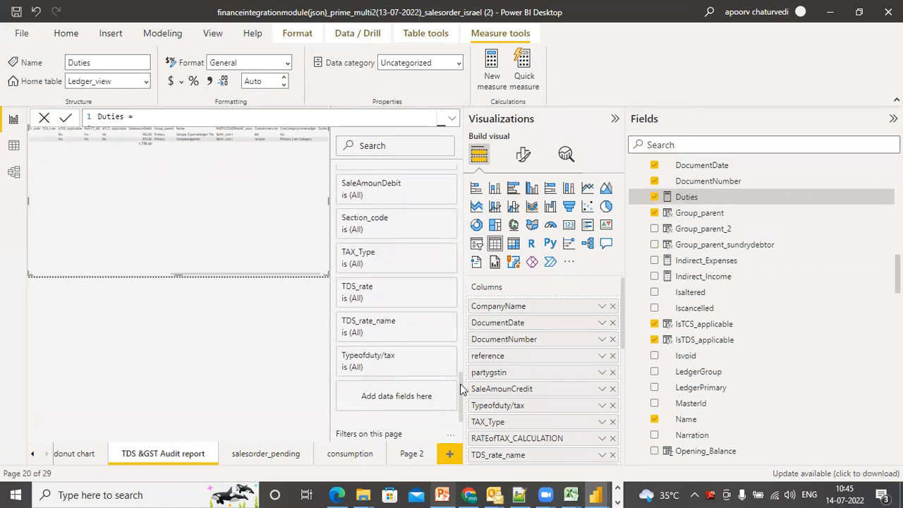
drag(462, 387, 468, 190)
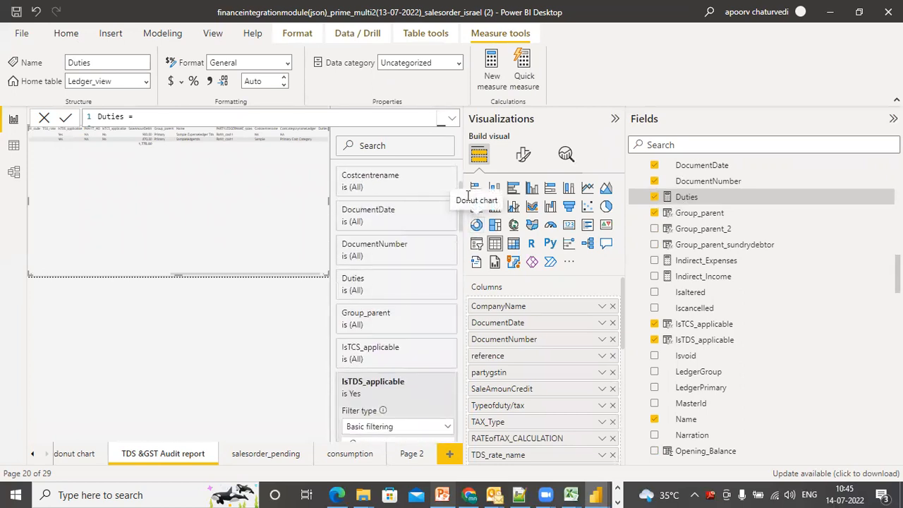
click(432, 280)
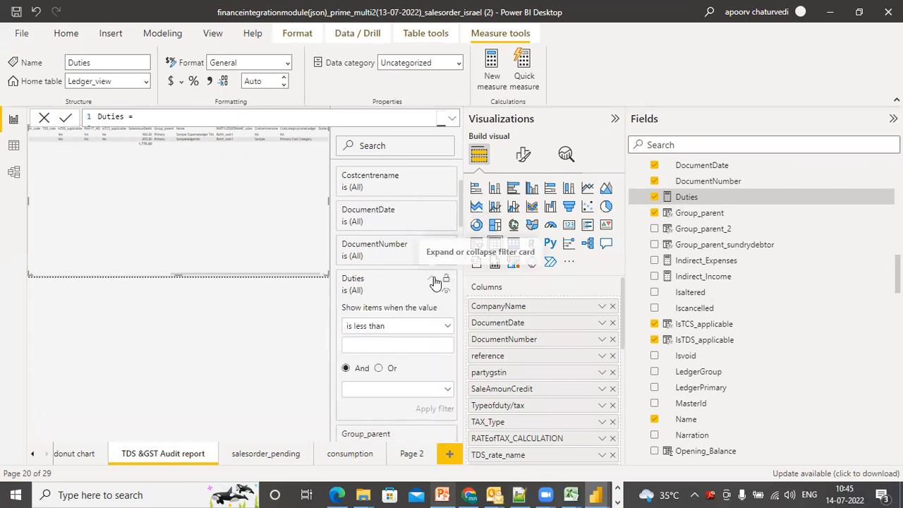
Filter the audit table to rows where Duties is blank, and collapse the visualization and field lists
click(445, 329)
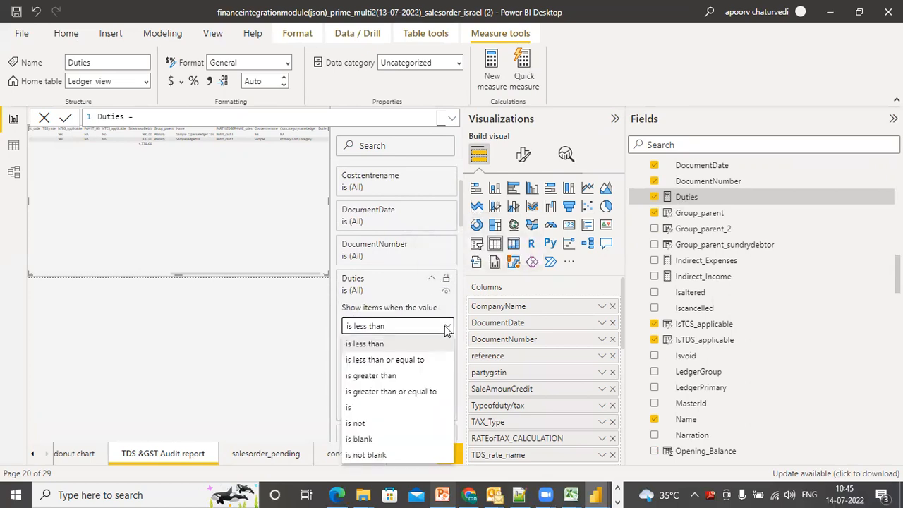
click(349, 407)
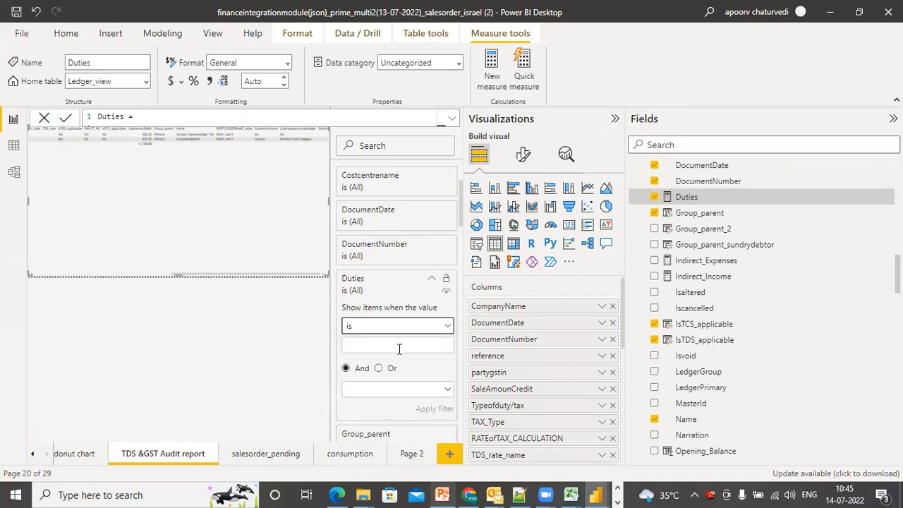
click(447, 327)
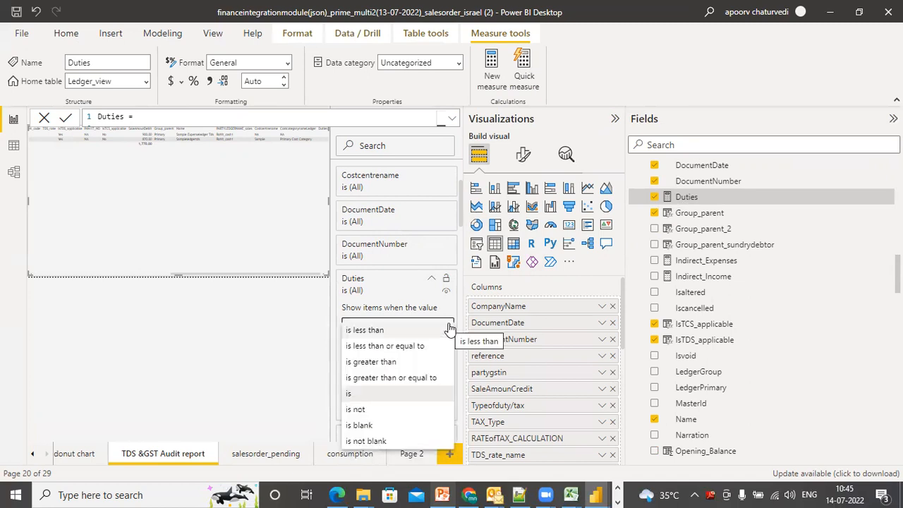
click(364, 425)
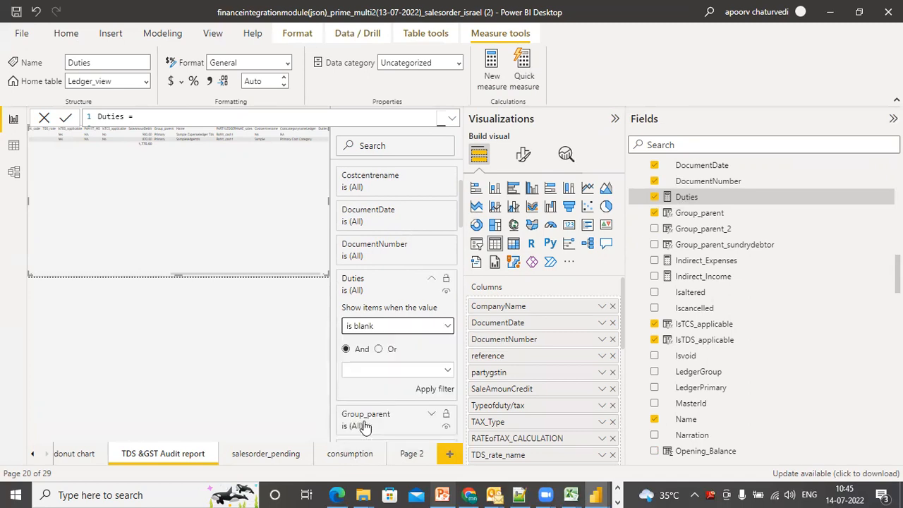
click(427, 392)
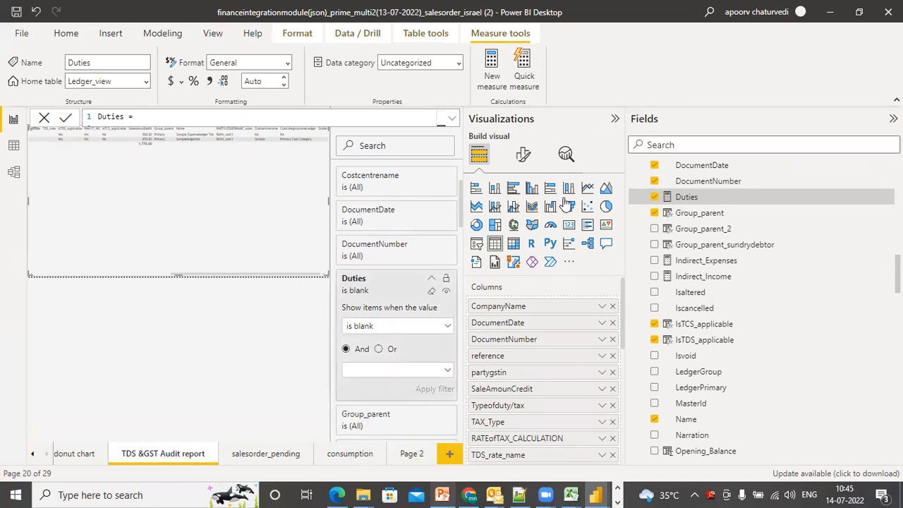
click(615, 118)
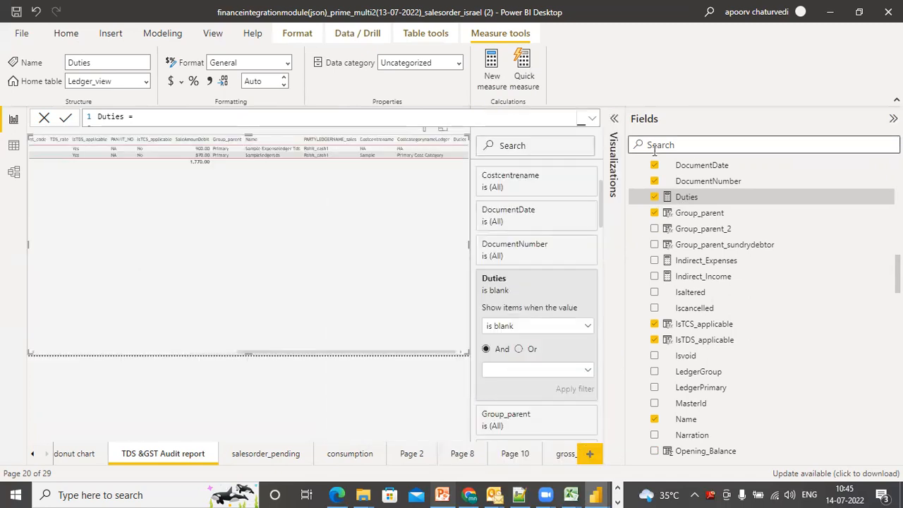
click(893, 118)
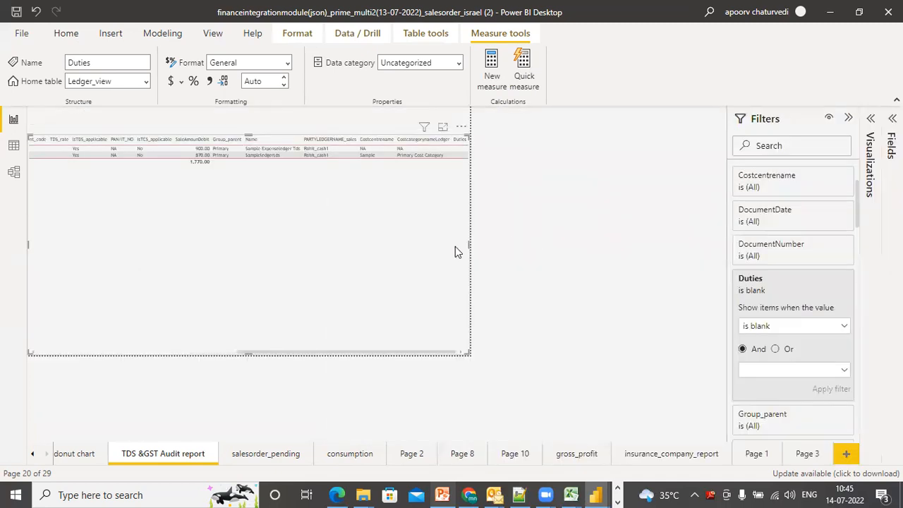
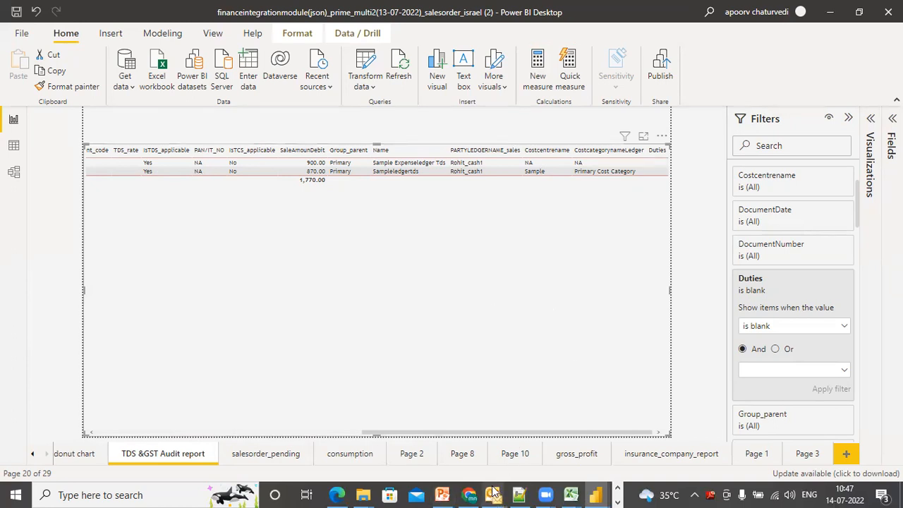
Switch to Tally.ERP 9, leave the Sample Expenseledger Tds ledger and open the Sample Tds ledger for alteration
click(618, 488)
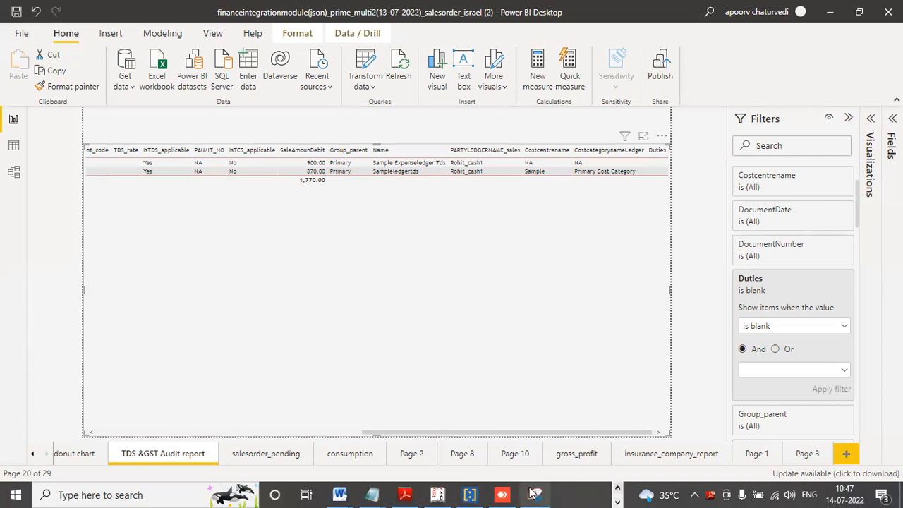
click(437, 495)
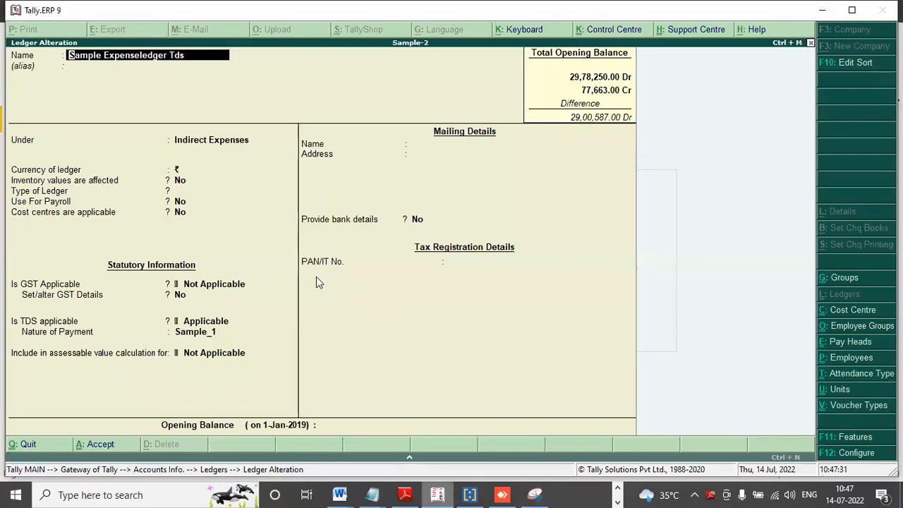
click(53, 445)
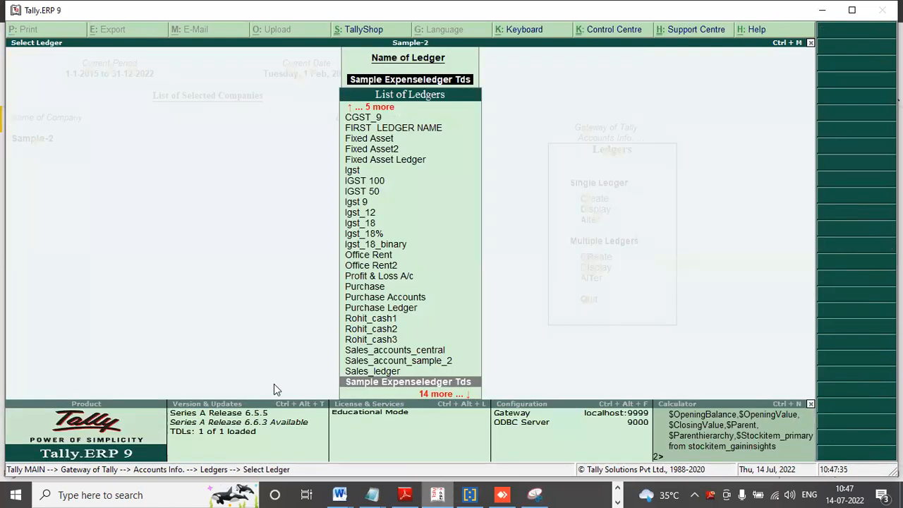
scroll(418, 386, down, 3)
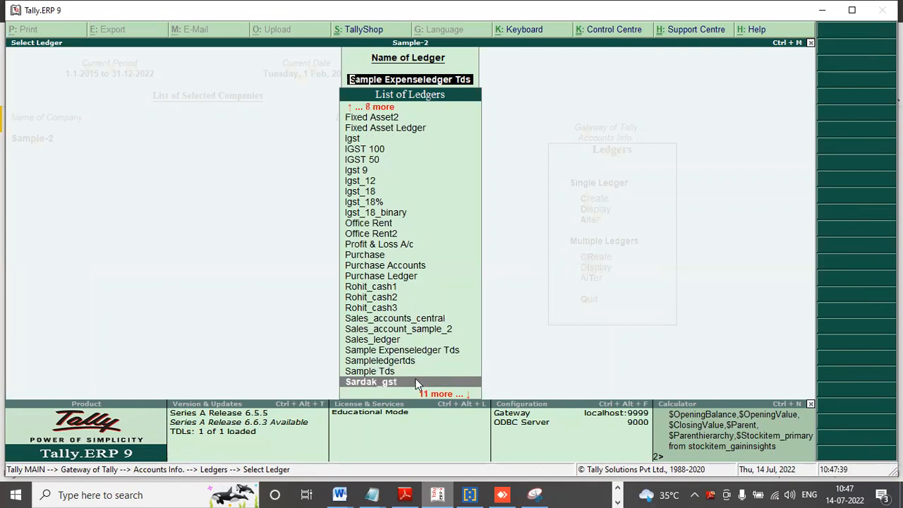
scroll(417, 384, up, 1)
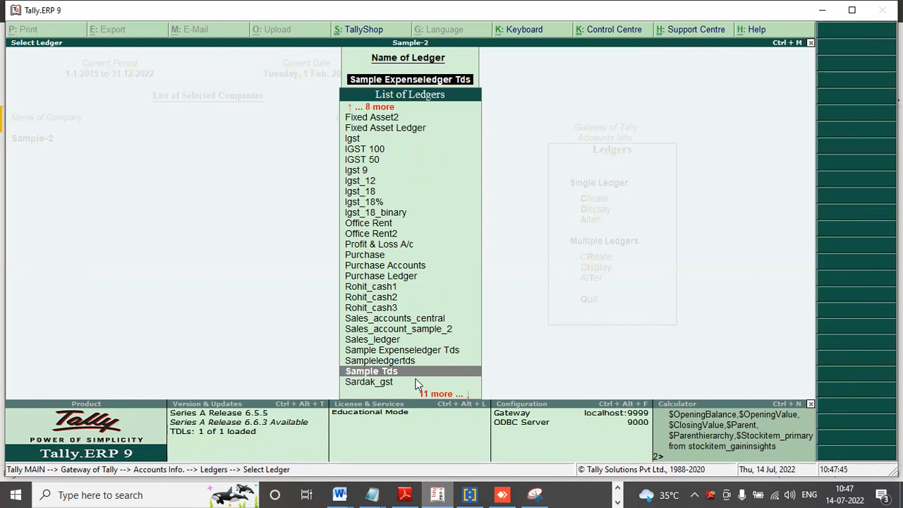
key(Return)
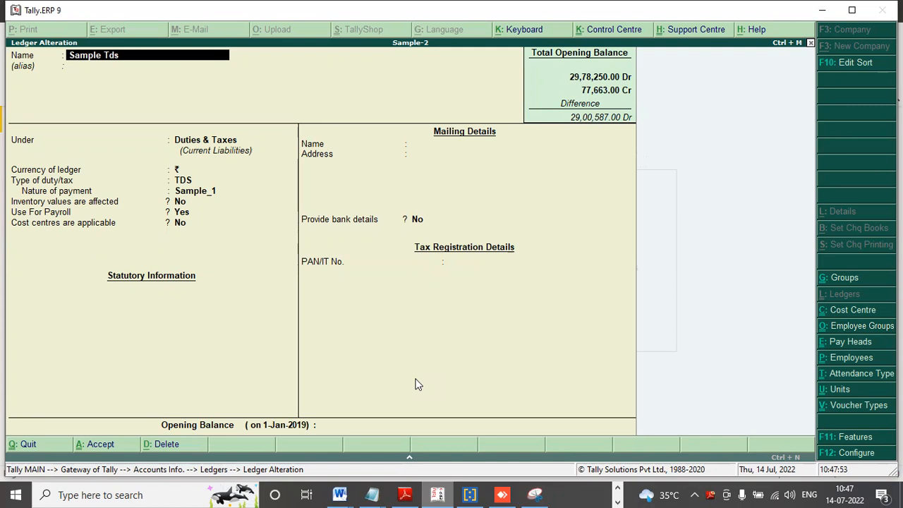
Review the Sample Tds ledger's fields from its name through duty type and nature of payment to the bank details option
key(Return)
key(Return)
key(Return)
key(Return)
key(Return)
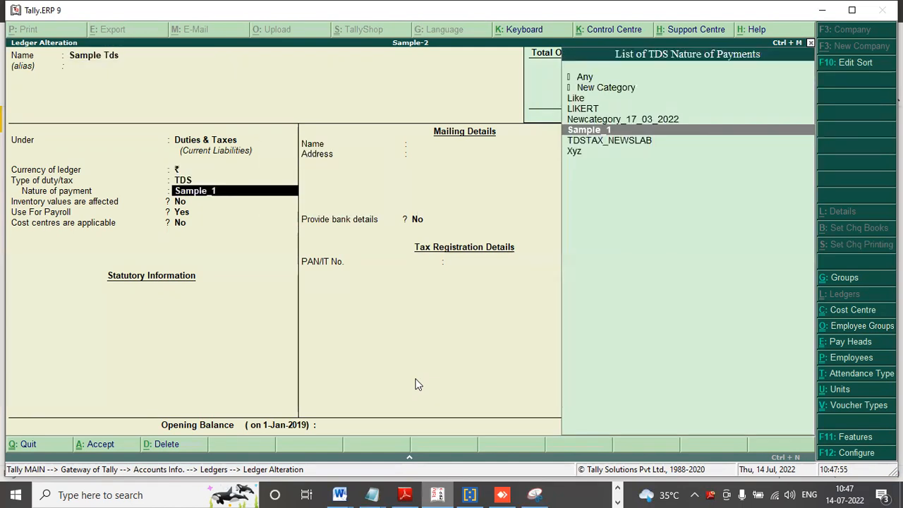
key(Return)
key(Return)
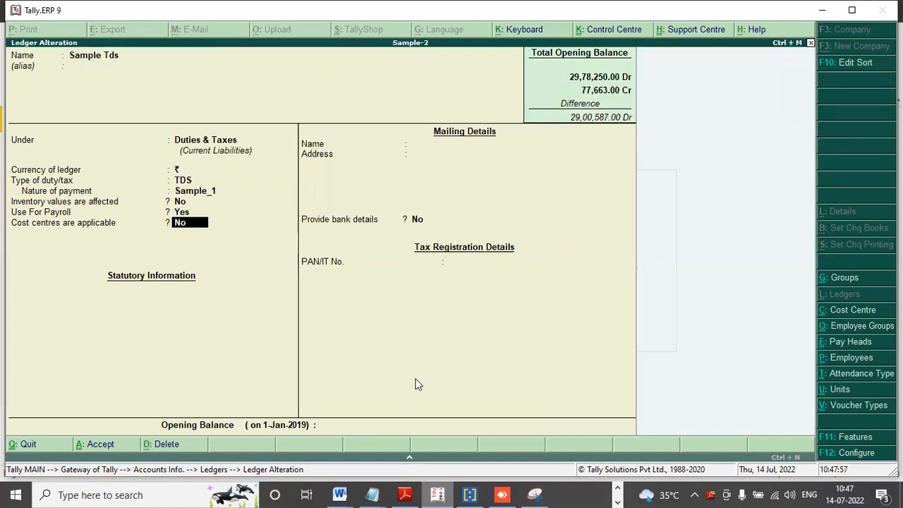
key(Return)
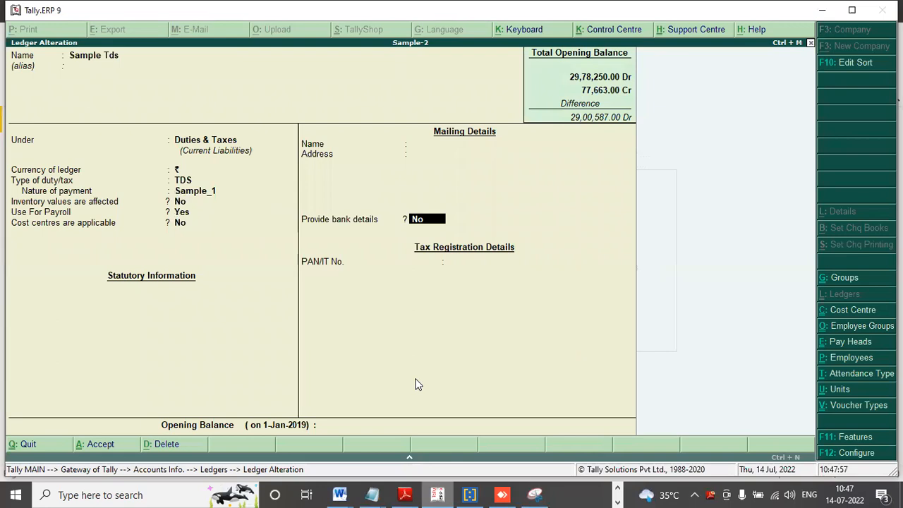
Leave the Sample Tds ledger unchanged and switch to the Power BI Desktop window with the TDS and GST audit report
click(617, 487)
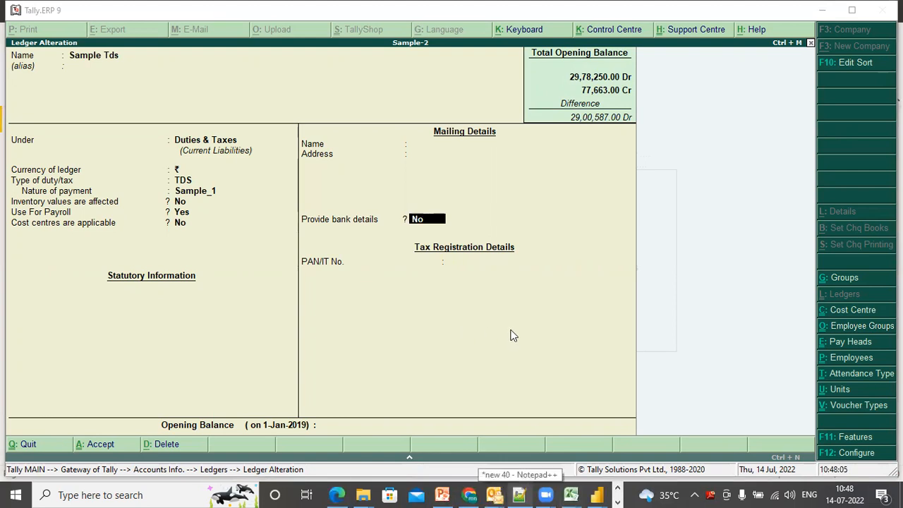
click(29, 444)
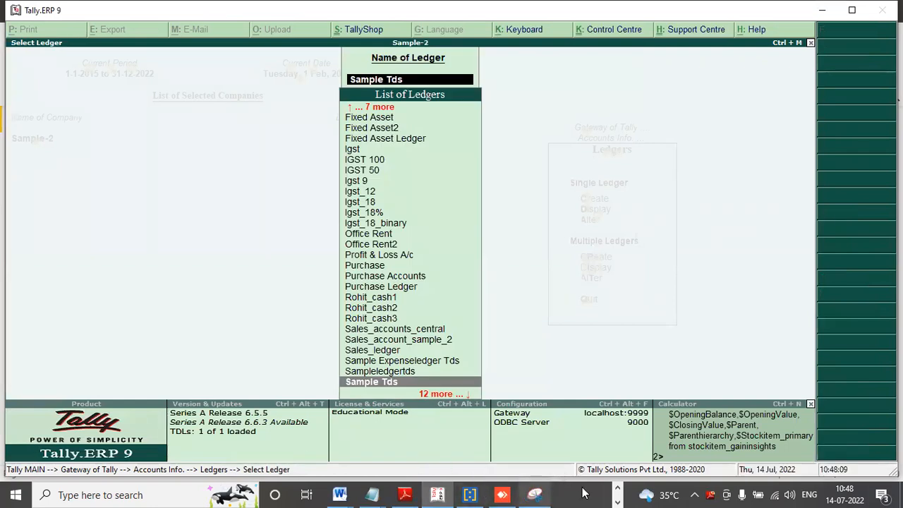
click(617, 488)
mouse_move(595, 494)
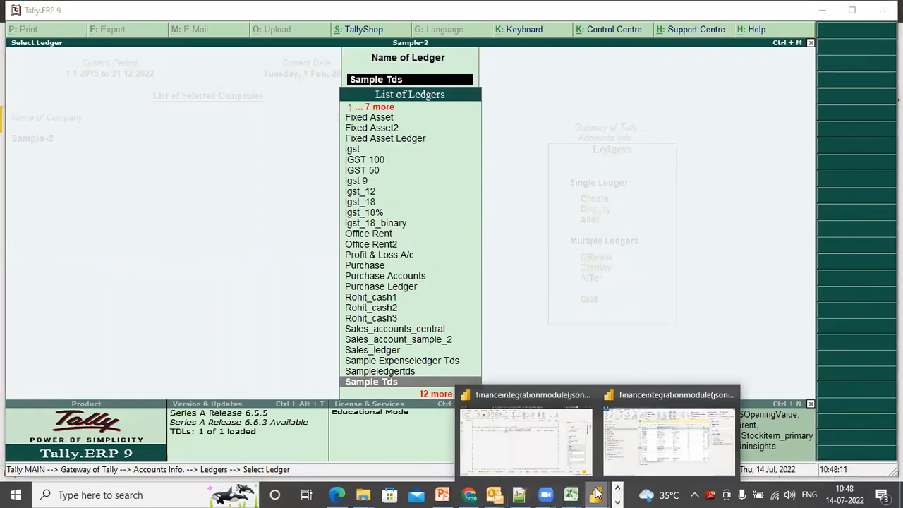
click(556, 431)
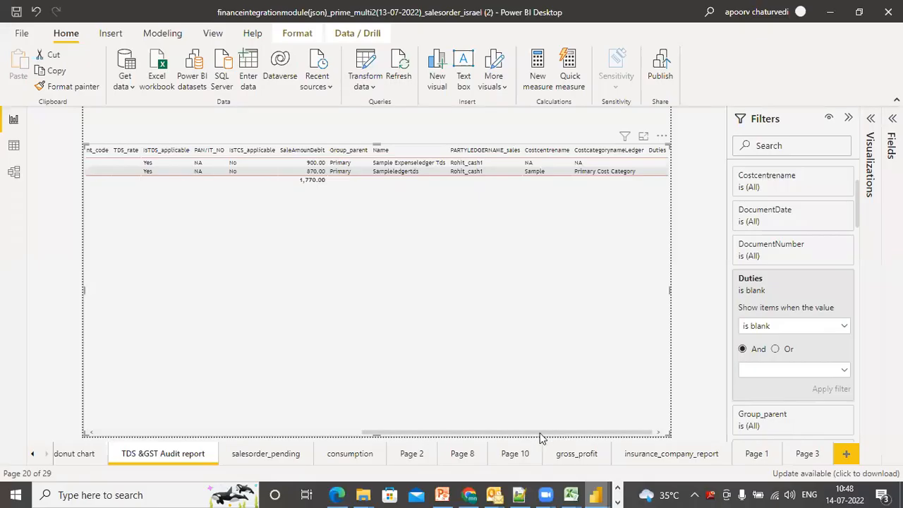
Duplicate the TDS &GST Audit report page and rename the copy as NO-TDS ISCHARGED
right_click(198, 456)
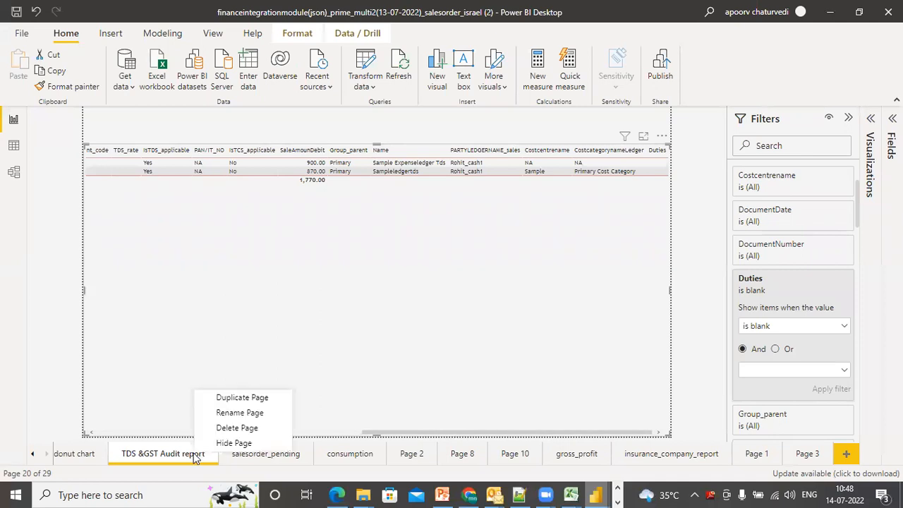
click(219, 403)
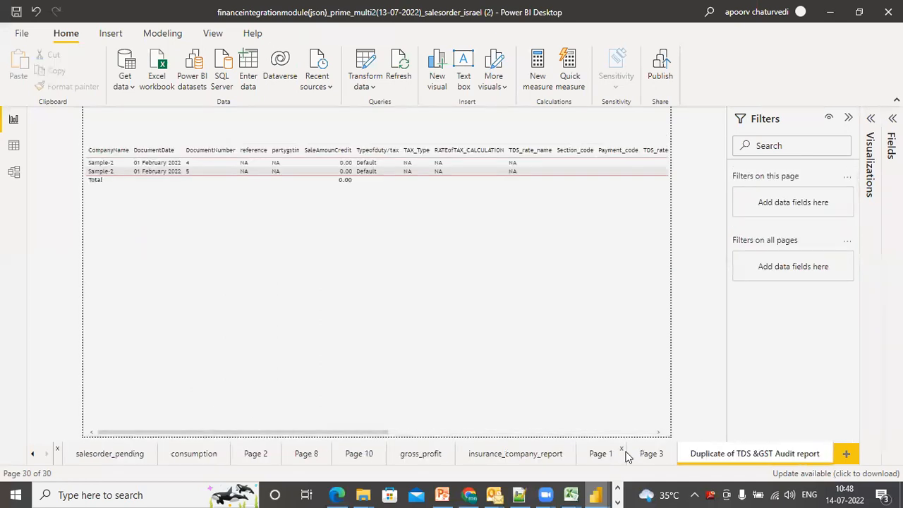
double_click(770, 454)
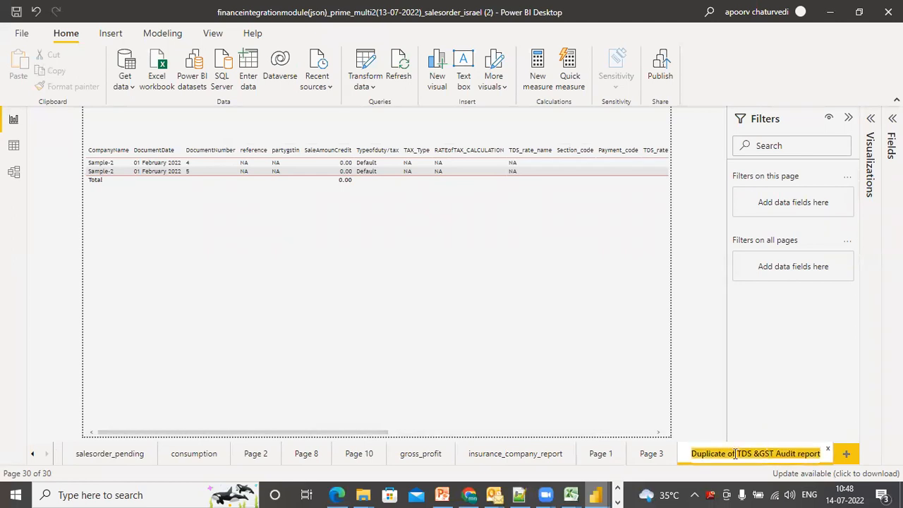
drag(736, 453, 684, 458)
text(NO)
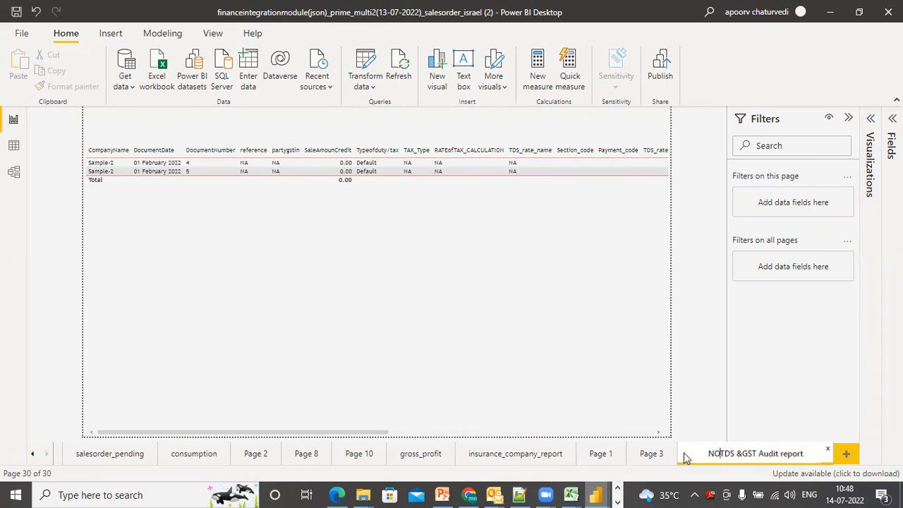
text(-)
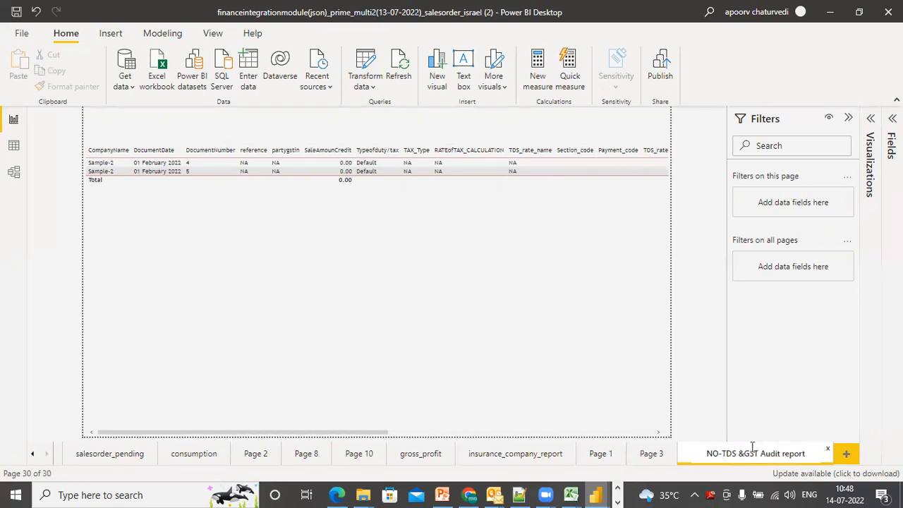
drag(810, 452, 740, 453)
text(ISCHARGED)
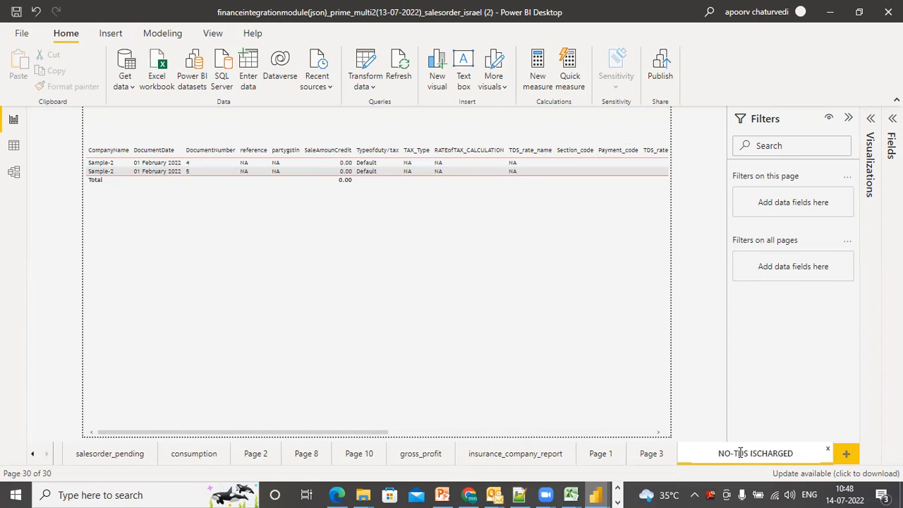
click(485, 209)
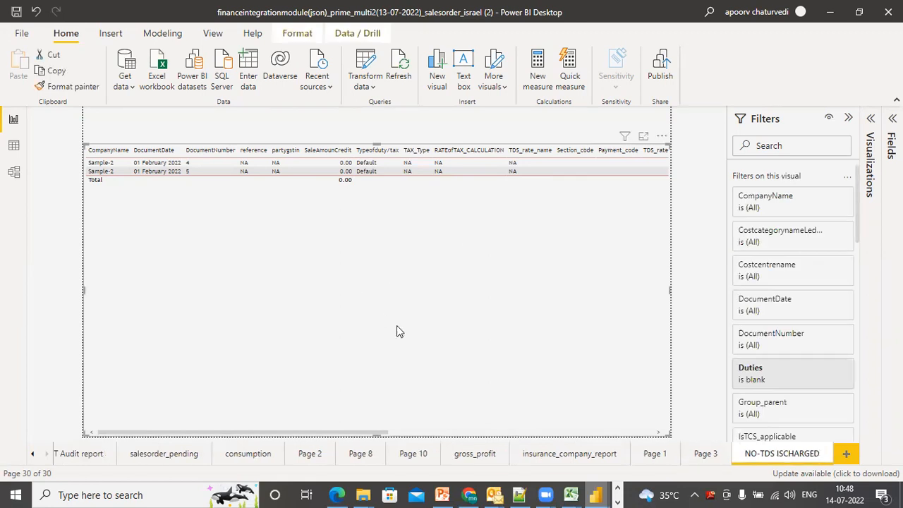
Expand the Ledger_view table's fields as far as the sale amount fields, and collapse the filters to widen the report view
click(452, 433)
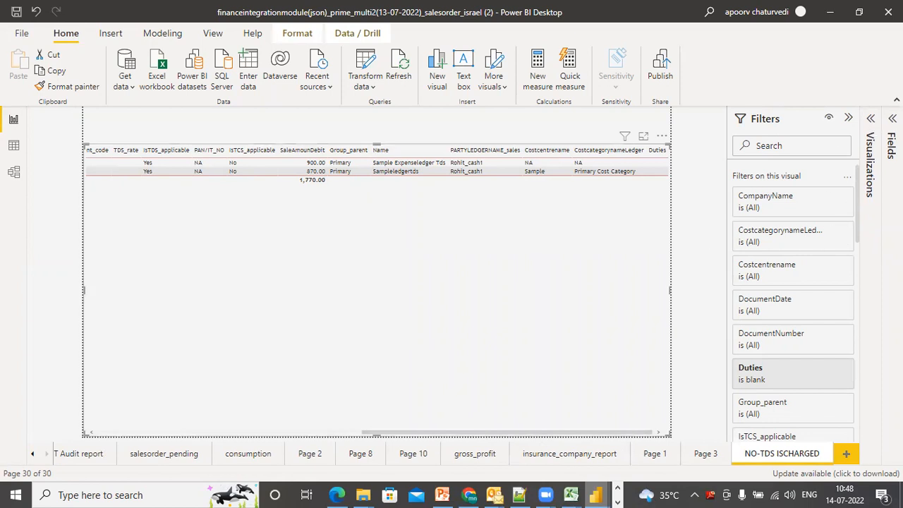
click(892, 144)
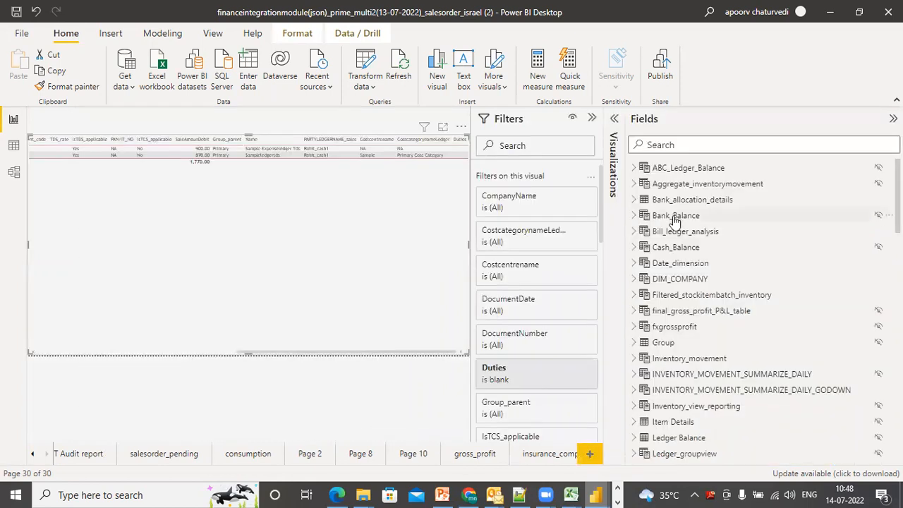
scroll(705, 310, down, 5)
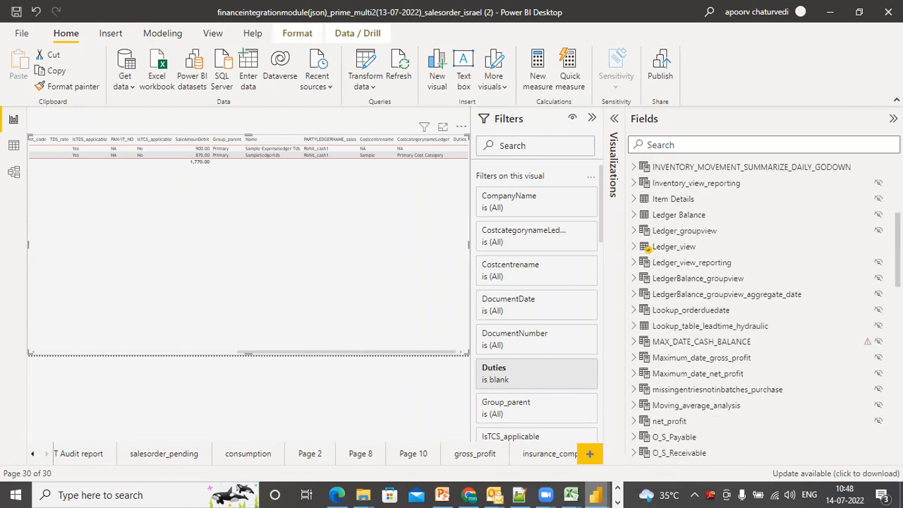
click(636, 249)
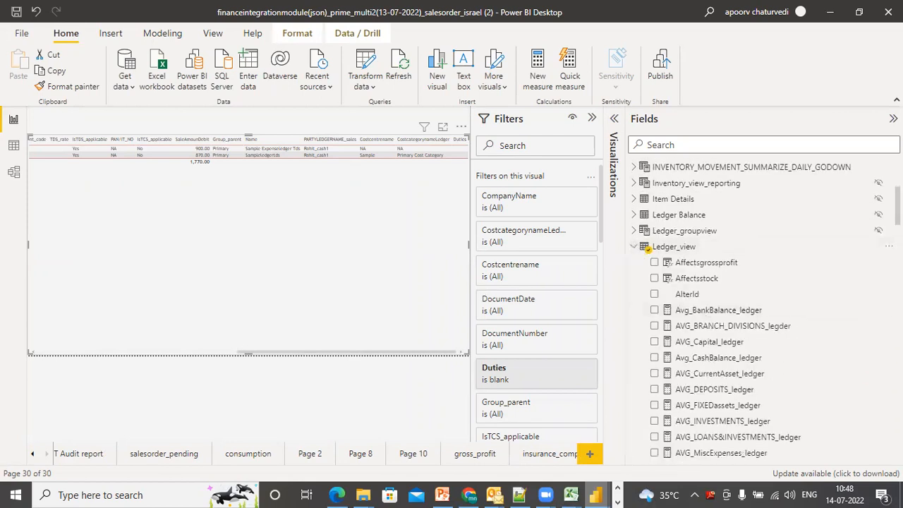
scroll(762, 310, down, 5)
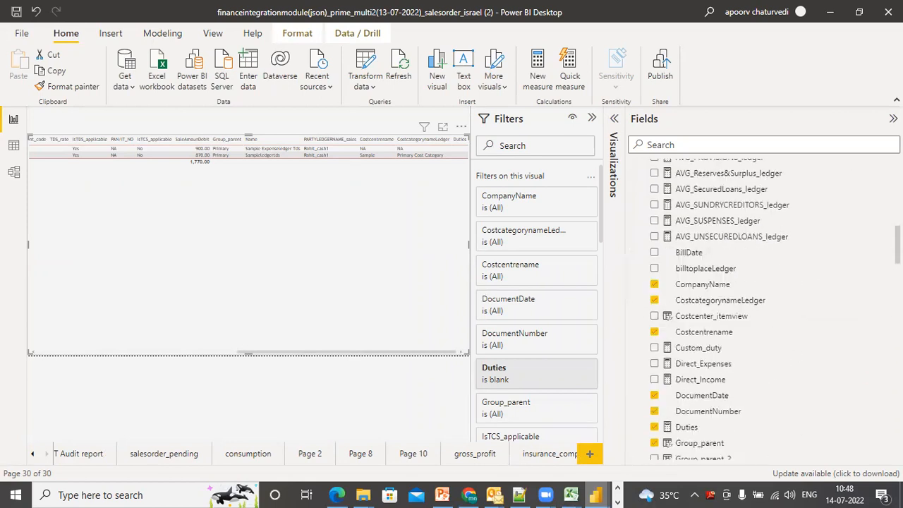
scroll(762, 310, down, 10)
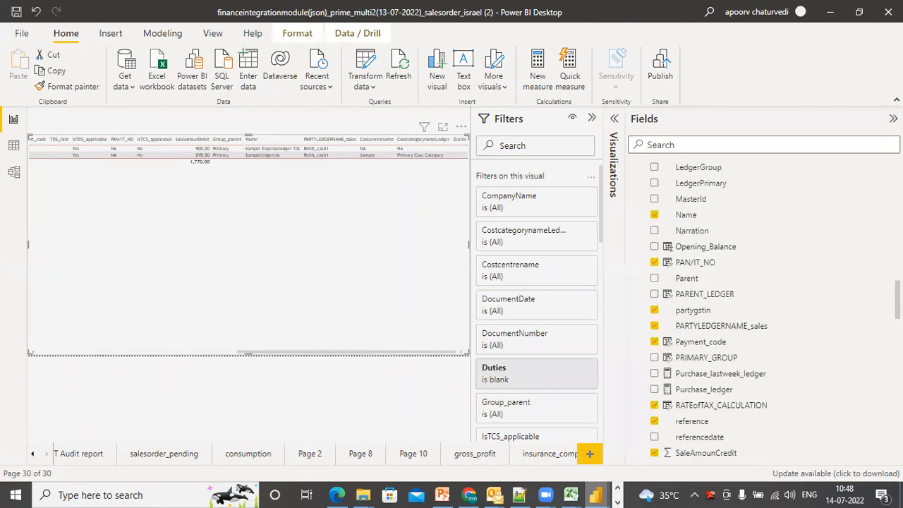
scroll(762, 310, down, 3)
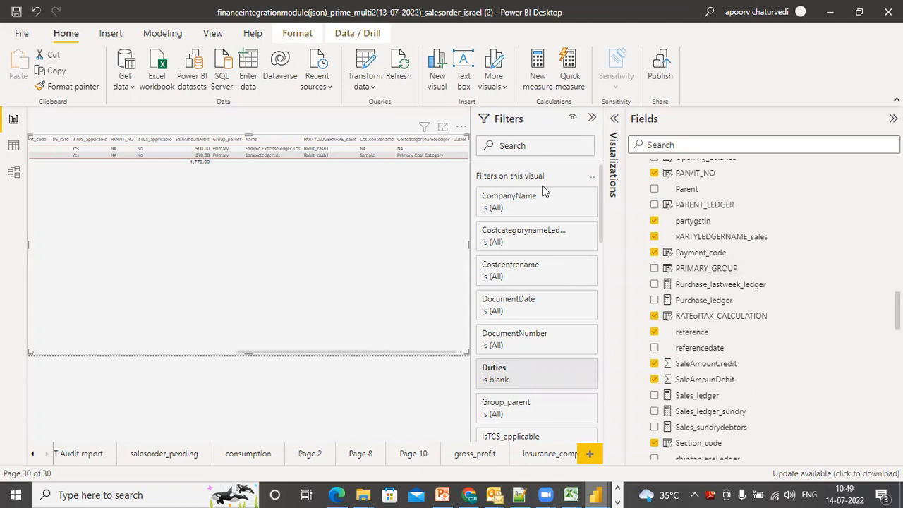
click(591, 119)
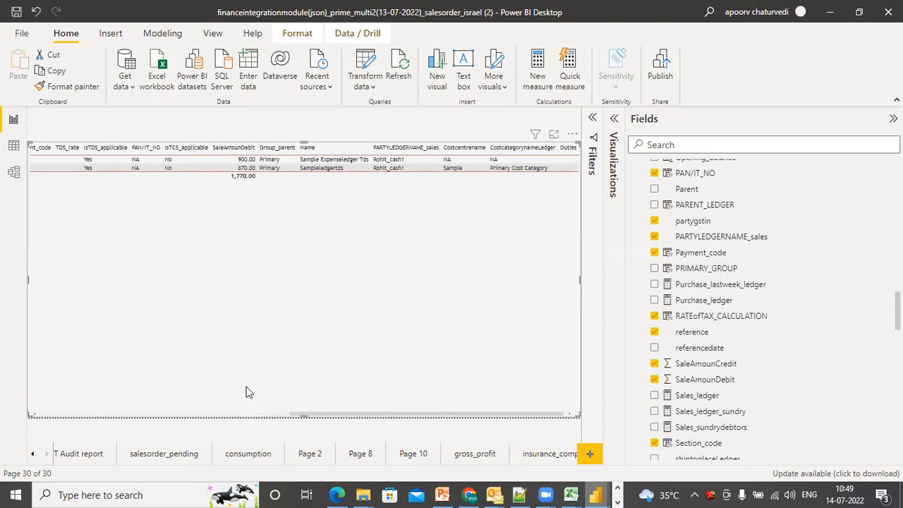
Remove SaleAmounDebit from the duplicated page's table and add it again as the last column after Duties
click(223, 415)
drag(224, 413, 247, 417)
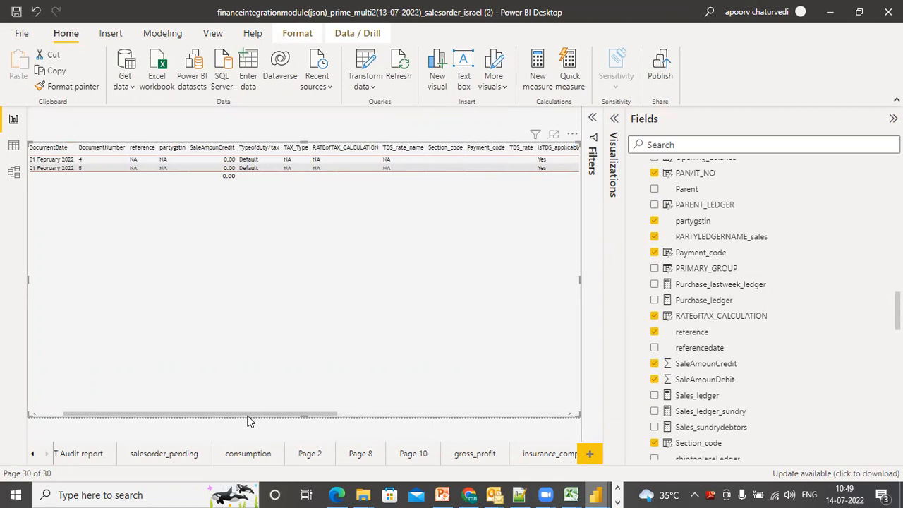
drag(247, 417, 280, 426)
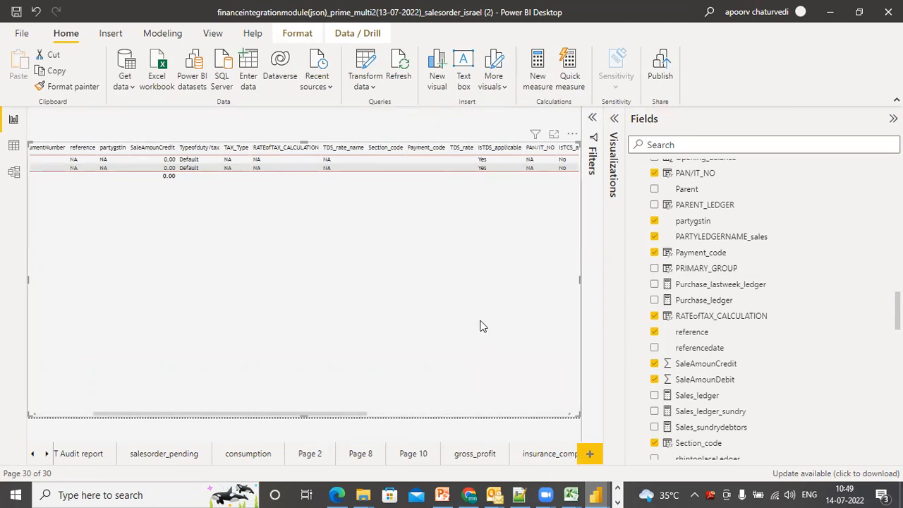
click(655, 380)
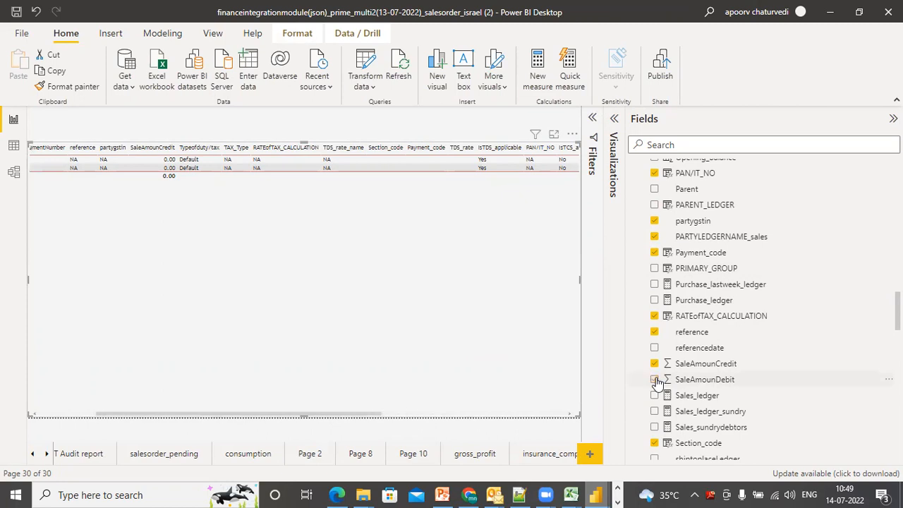
click(656, 379)
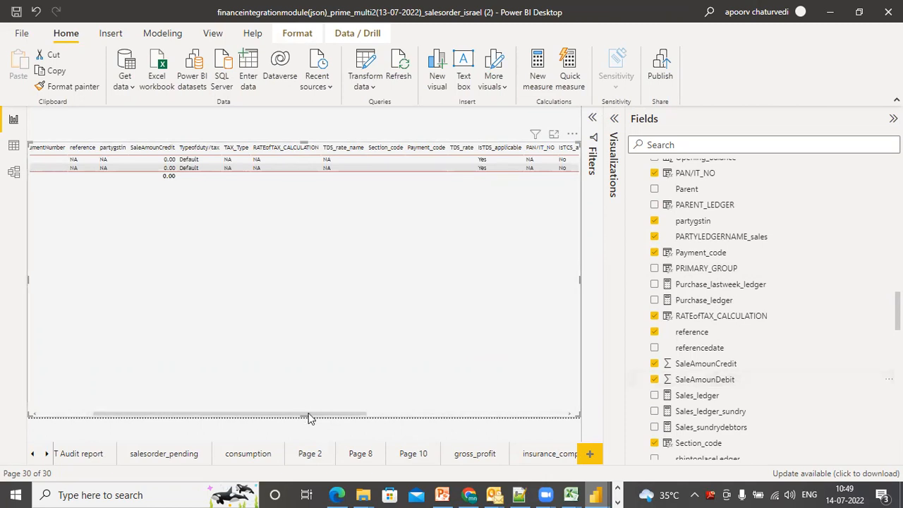
drag(310, 415, 537, 421)
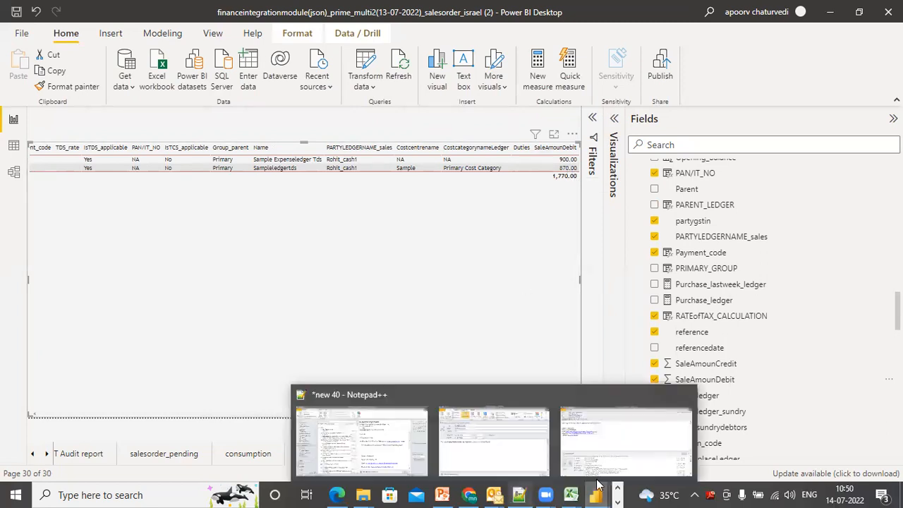
Switch to Tally.ERP 9 and back out of the ledger selection to the Gateway of Tally
click(618, 490)
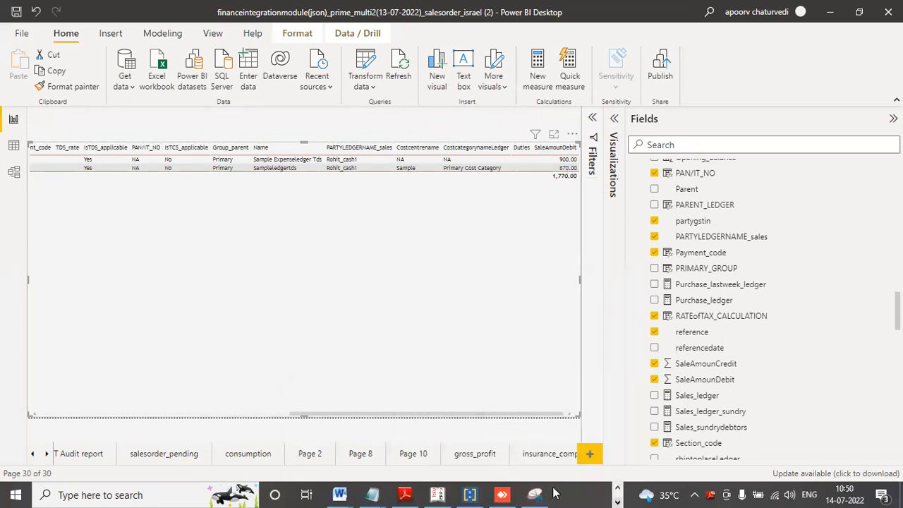
click(437, 495)
key(Escape)
key(Escape)
key(Escape)
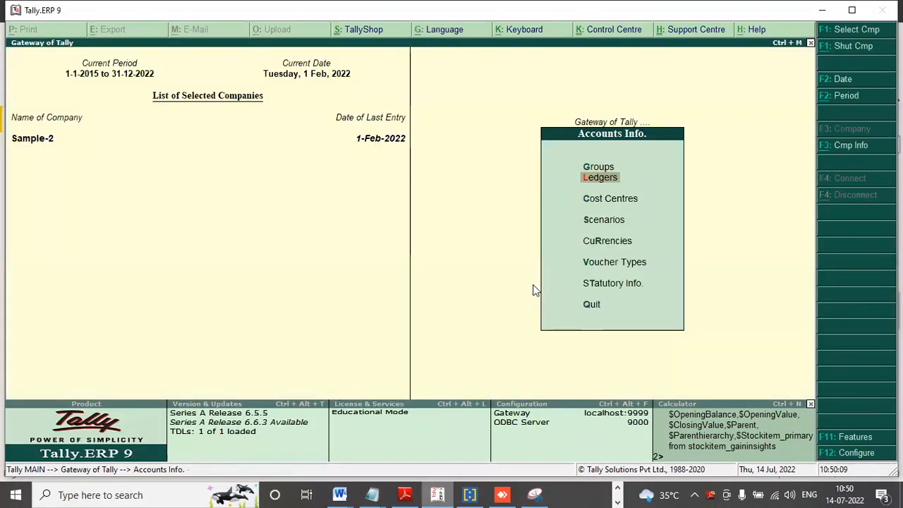
key(Escape)
click(599, 167)
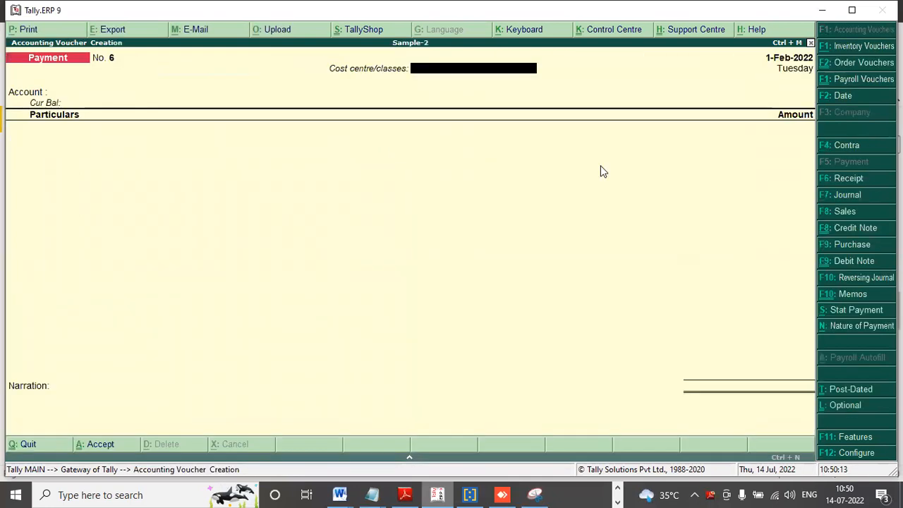
key(Escape)
key(y)
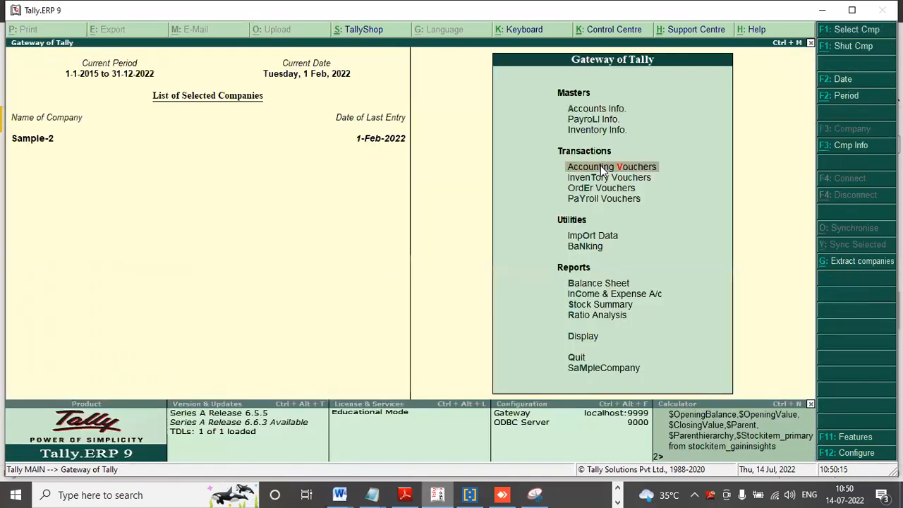
Display the Day Book and open payment voucher number 5 for Sampleledgertds to examine its entries
click(586, 336)
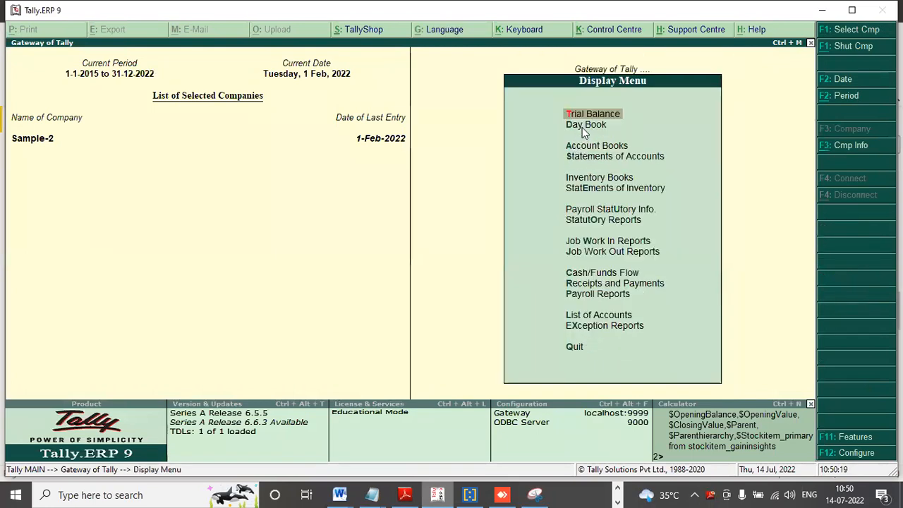
click(582, 127)
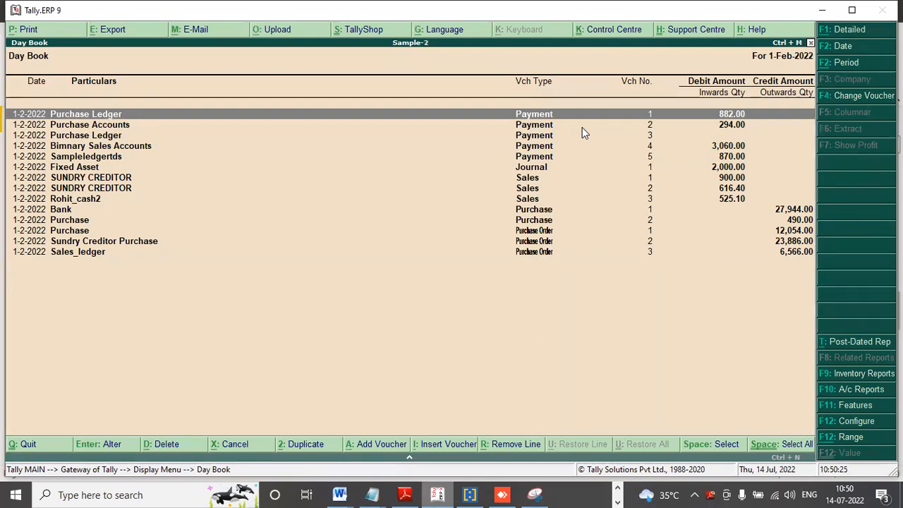
click(548, 158)
click(549, 159)
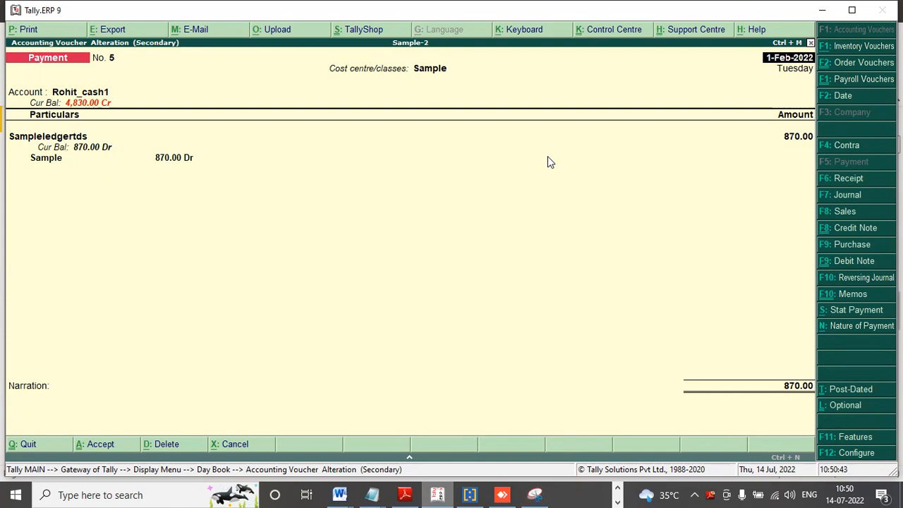
Quit the payment voucher and open sales voucher number 1 for SUNDRY CREDITOR from the Day Book
key(Escape)
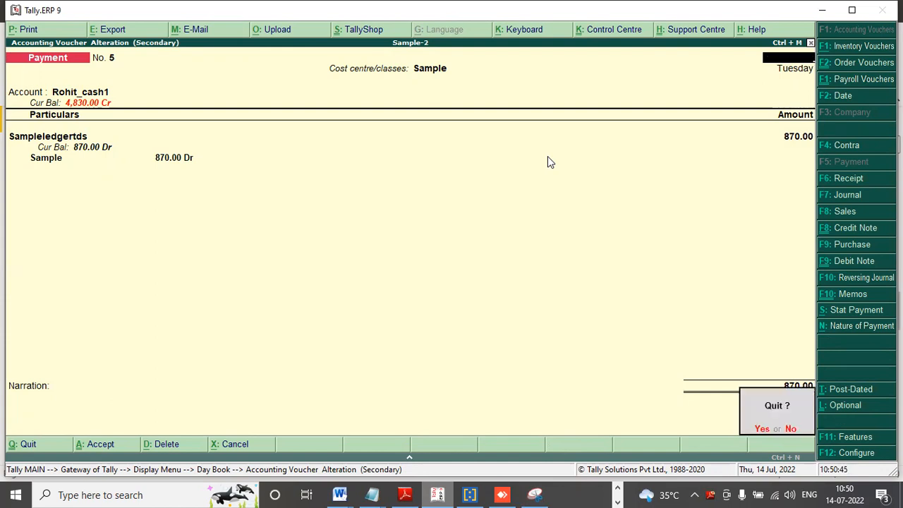
key(y)
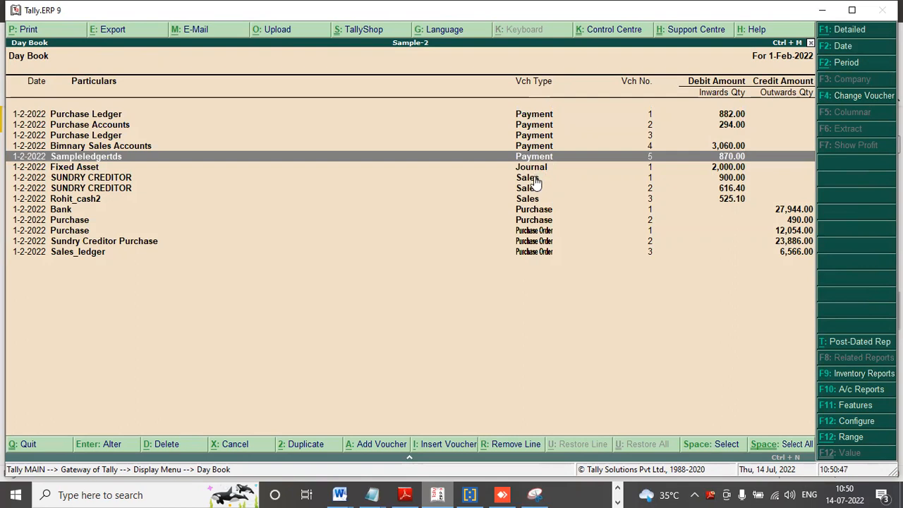
click(535, 179)
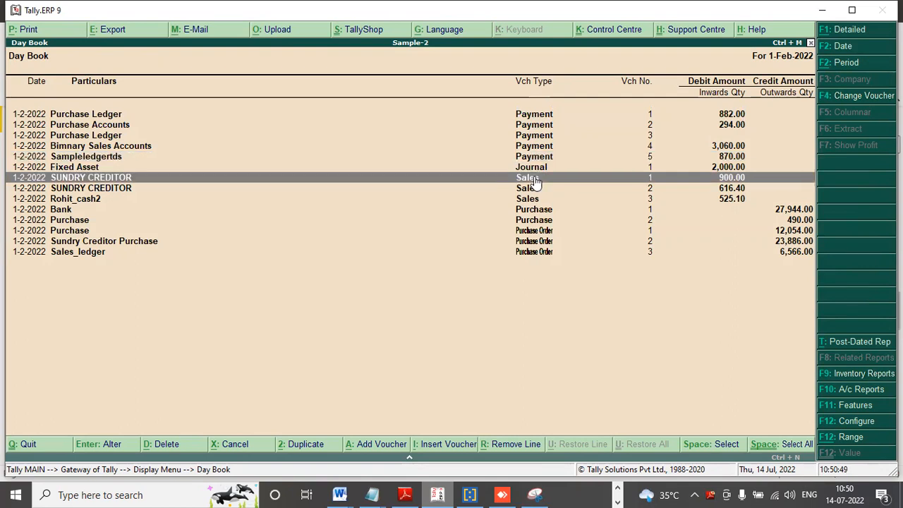
double_click(535, 181)
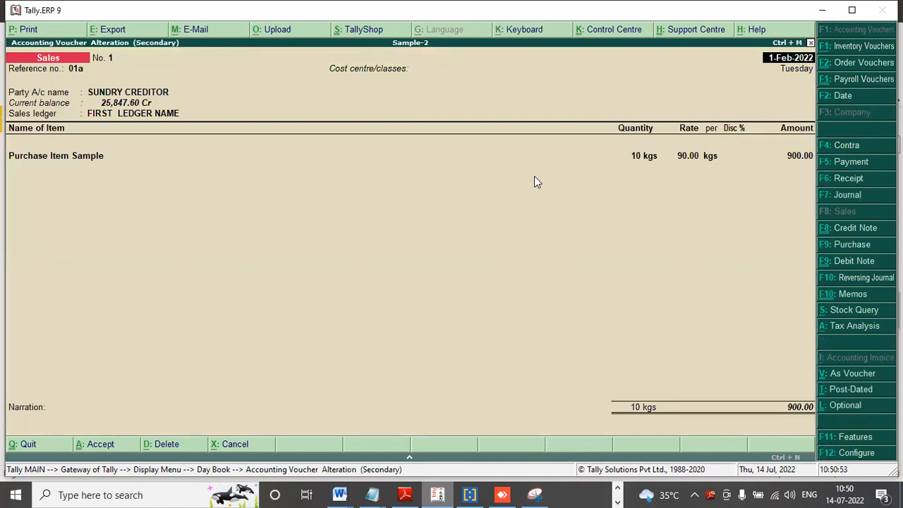
Quit sales voucher number 1, reopen it from the Day Book to recheck its entries, and quit it again
key(Escape)
key(Return)
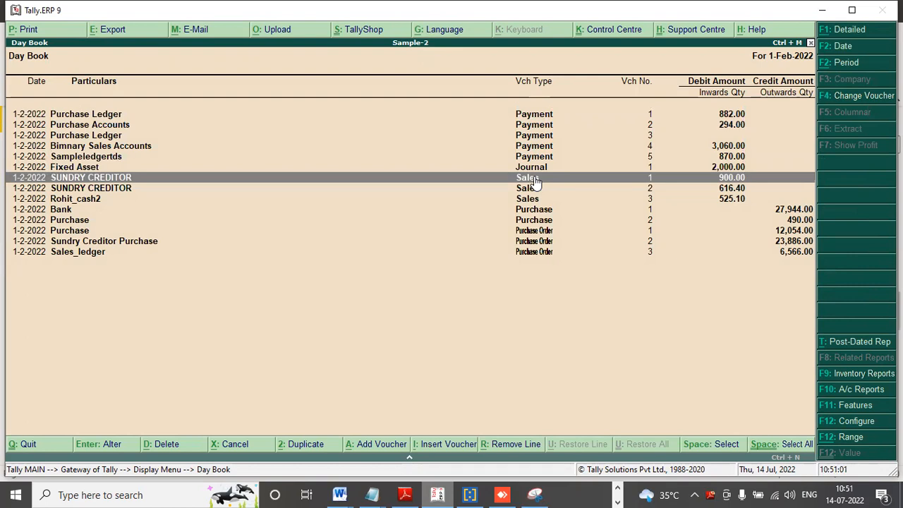
double_click(534, 181)
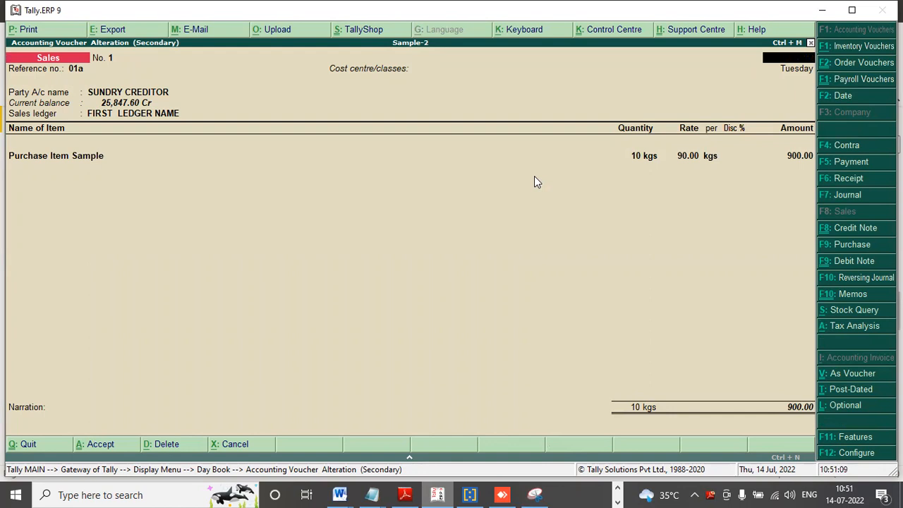
key(Escape)
key(y)
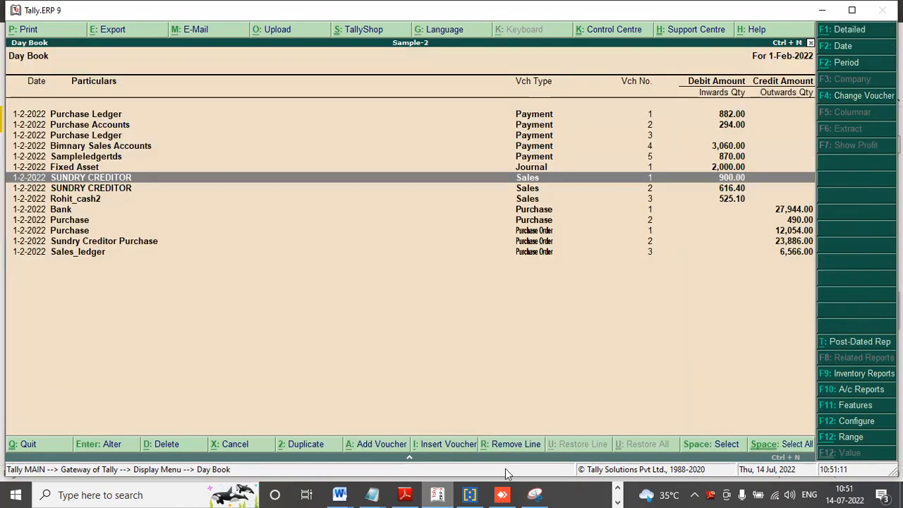
Switch to Power BI, highlight the 900.00 row to read its document number, and return to the Day Book in Tally.ERP 9
click(618, 488)
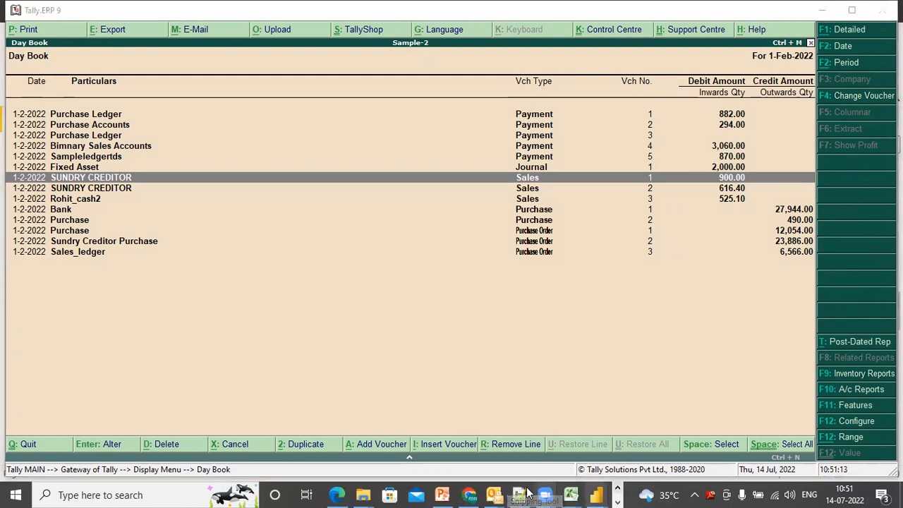
mouse_move(596, 494)
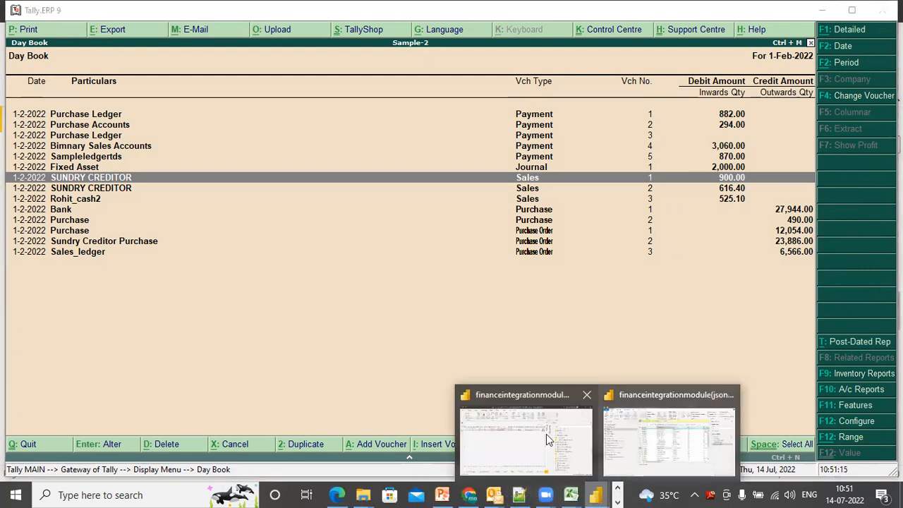
click(522, 434)
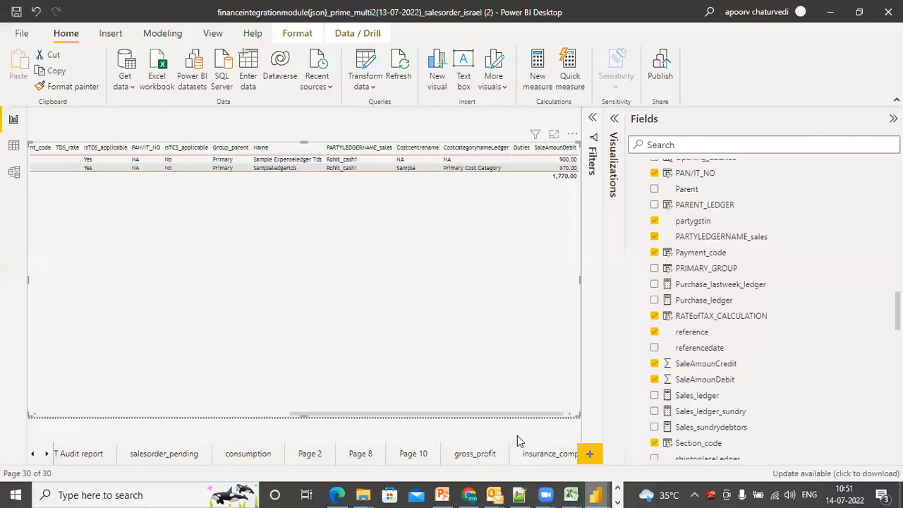
click(562, 161)
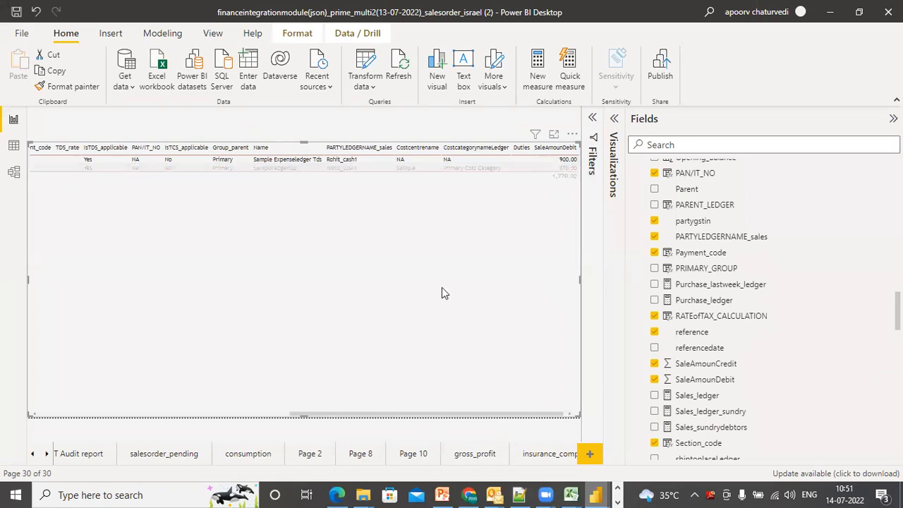
click(256, 414)
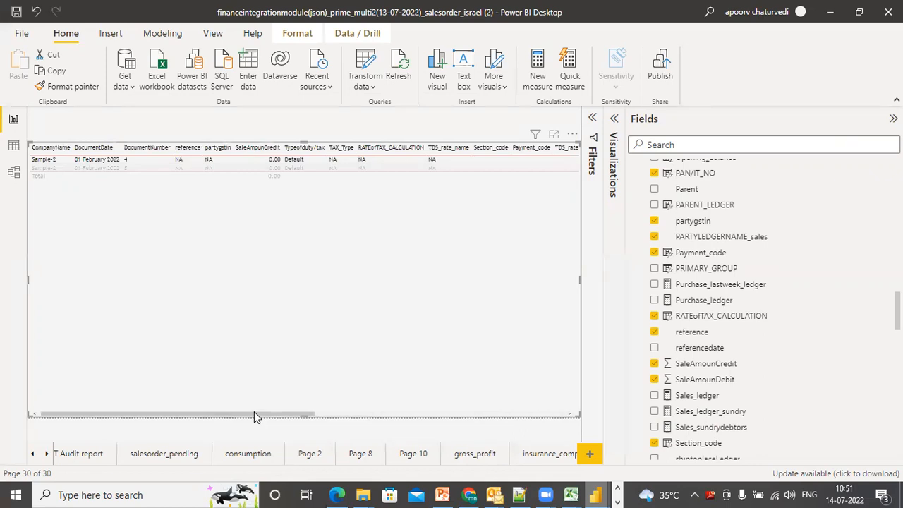
click(618, 501)
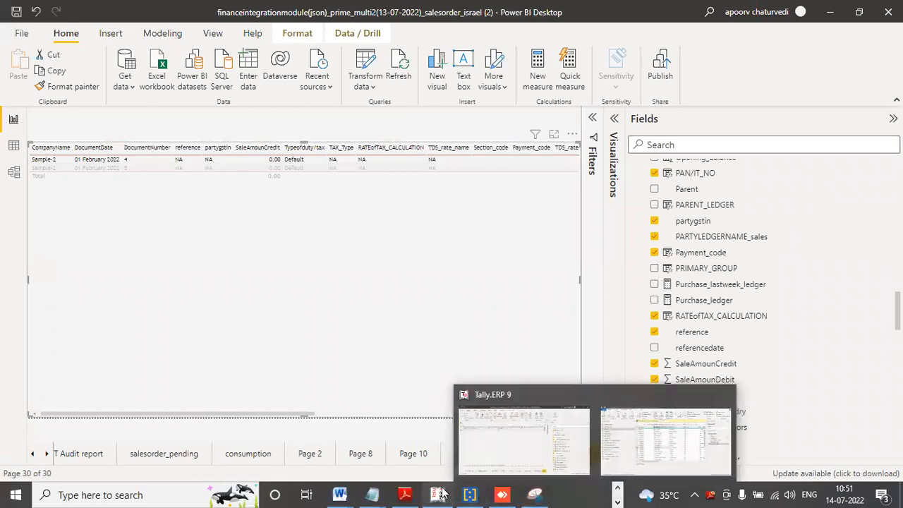
click(440, 493)
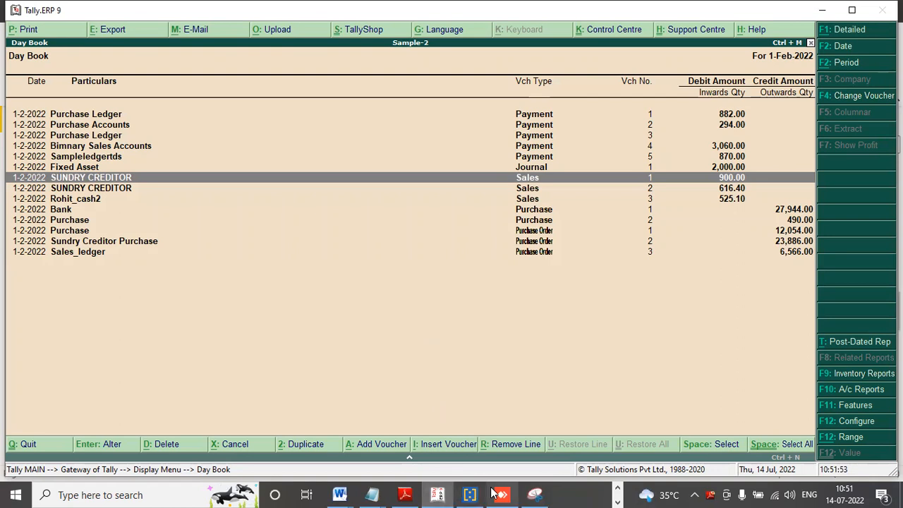
Switch back to Power BI and highlight the Sampleledgertds row to examine its TDS and party ledger columns
click(616, 488)
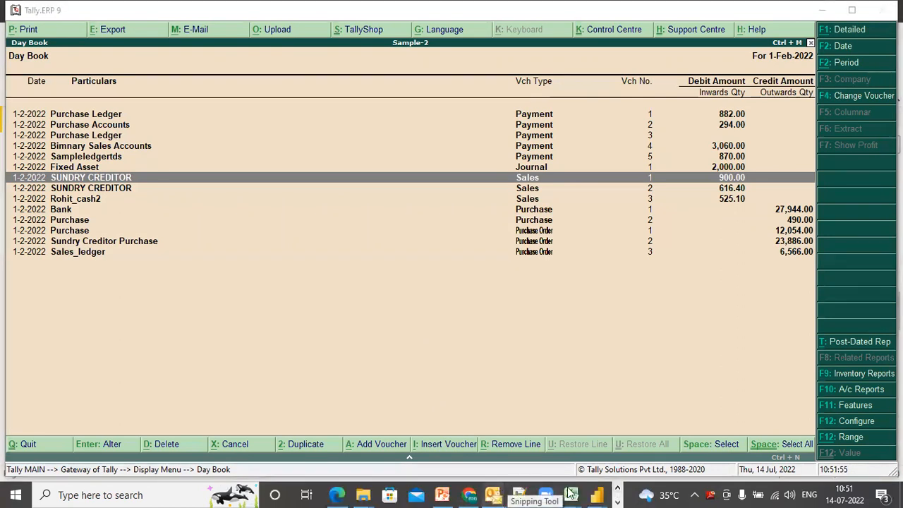
mouse_move(598, 491)
click(518, 436)
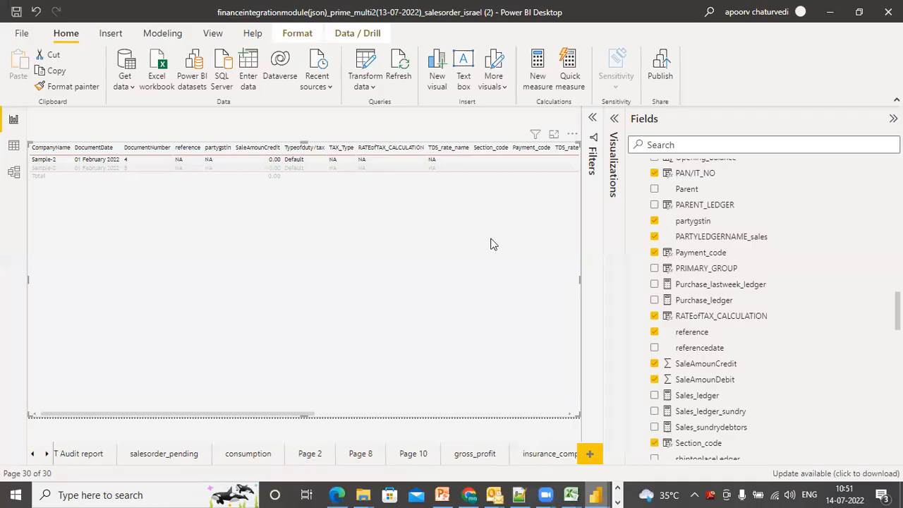
click(493, 169)
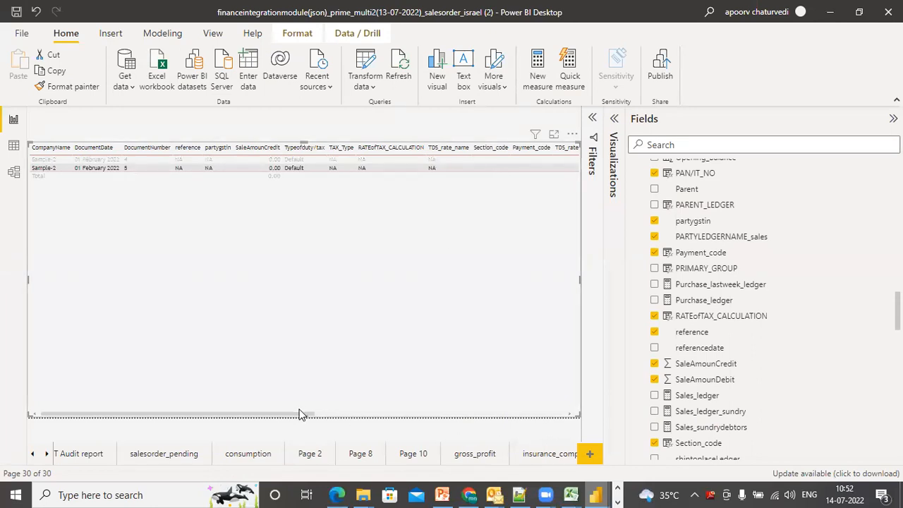
drag(303, 415, 432, 414)
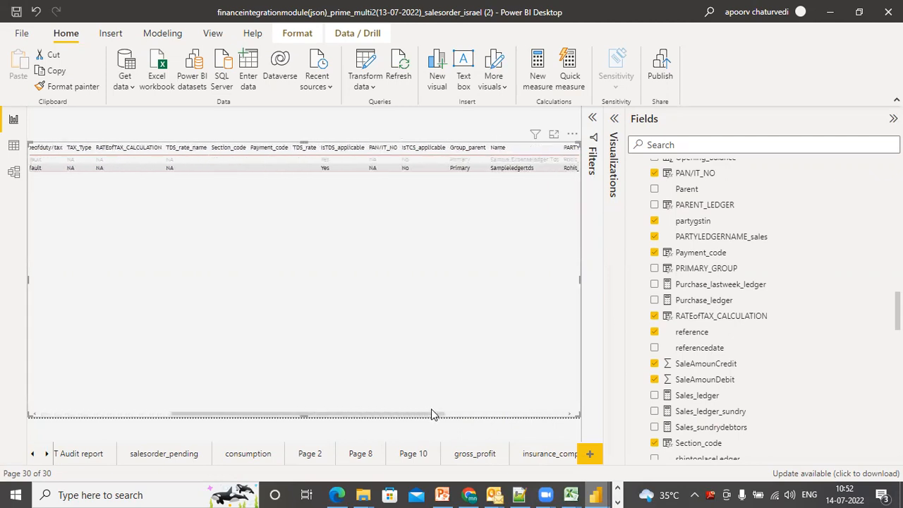
drag(437, 414, 462, 414)
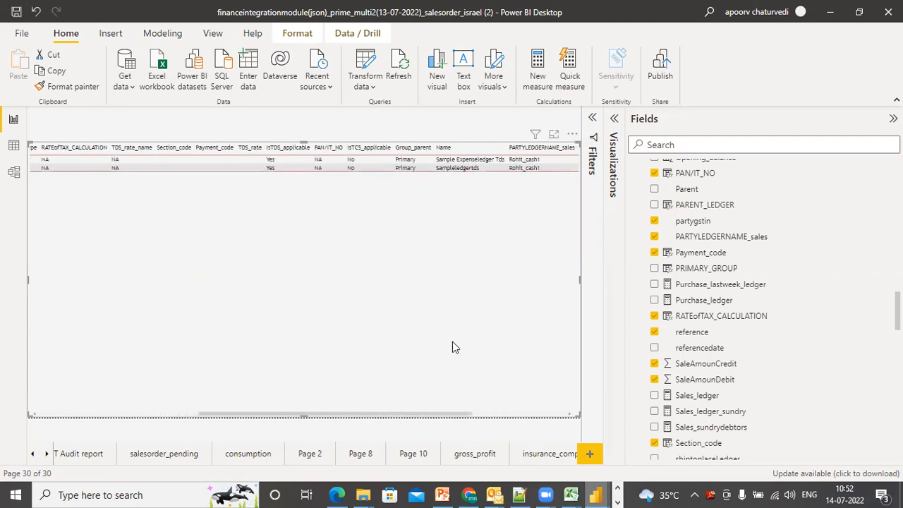
Add the VoucherTypeParent and vouchertypeLedger fields to the table and view them as its last columns
scroll(694, 374, down, 5)
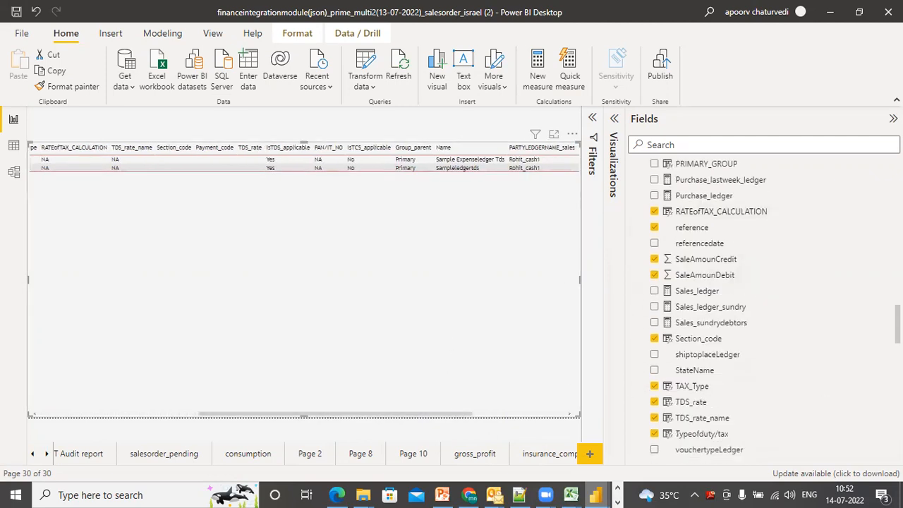
click(655, 392)
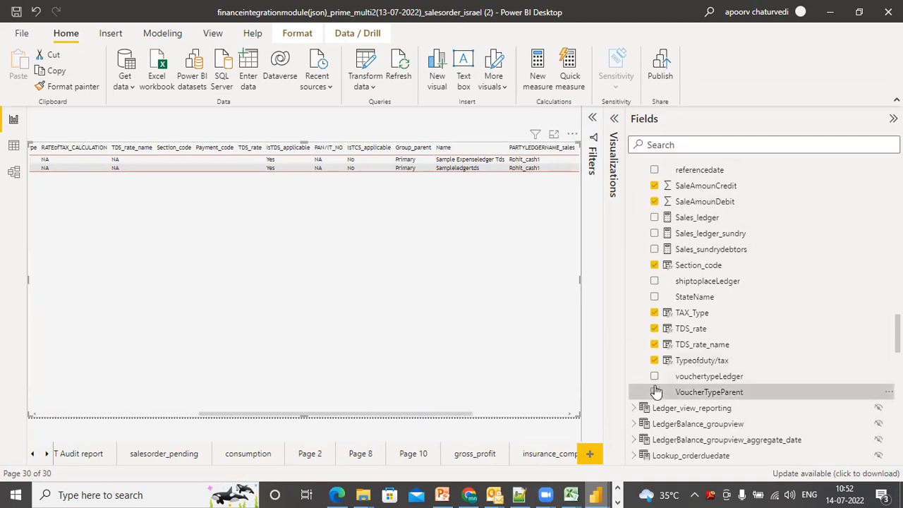
click(655, 376)
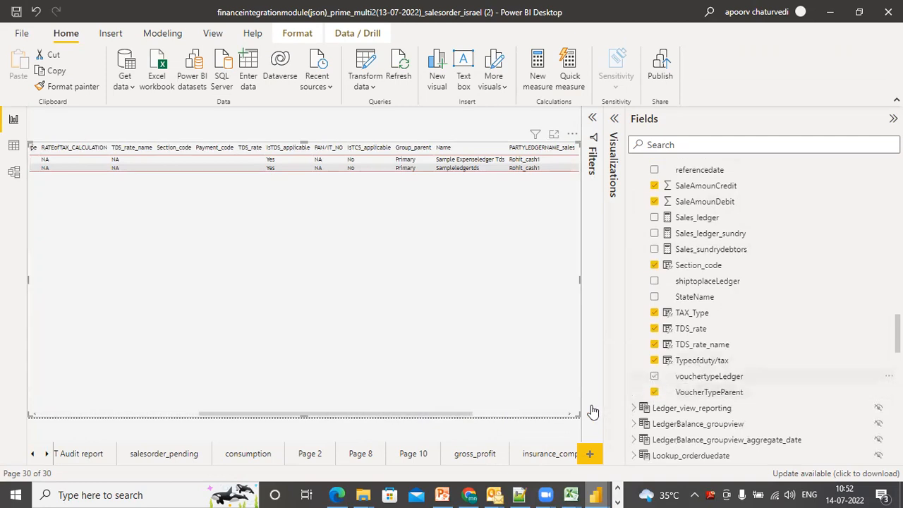
click(540, 415)
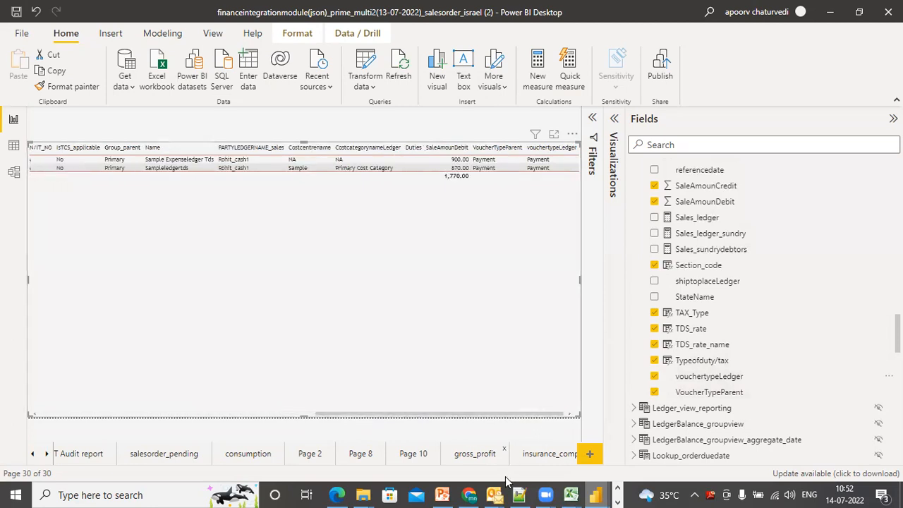
Switch to Tally.ERP 9, open payment voucher number 1 for Purchase Ledger from the Day Book, and quit it
click(618, 490)
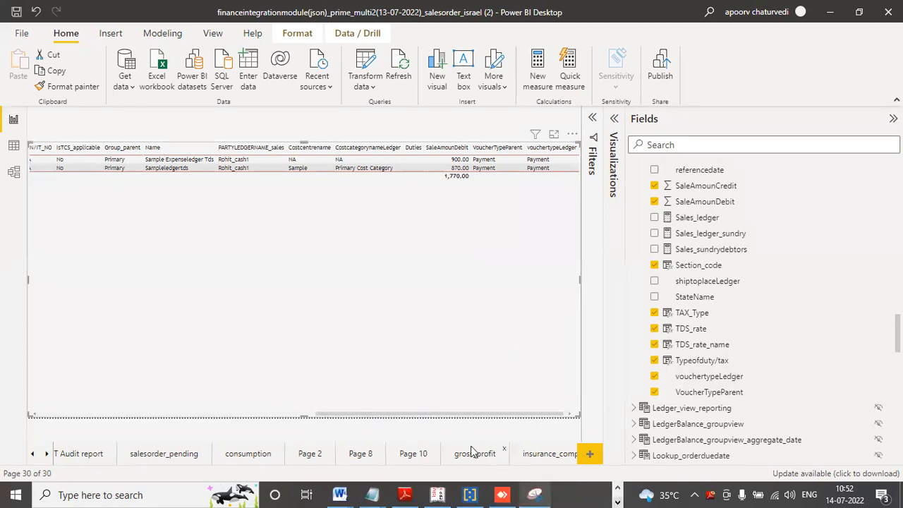
click(438, 495)
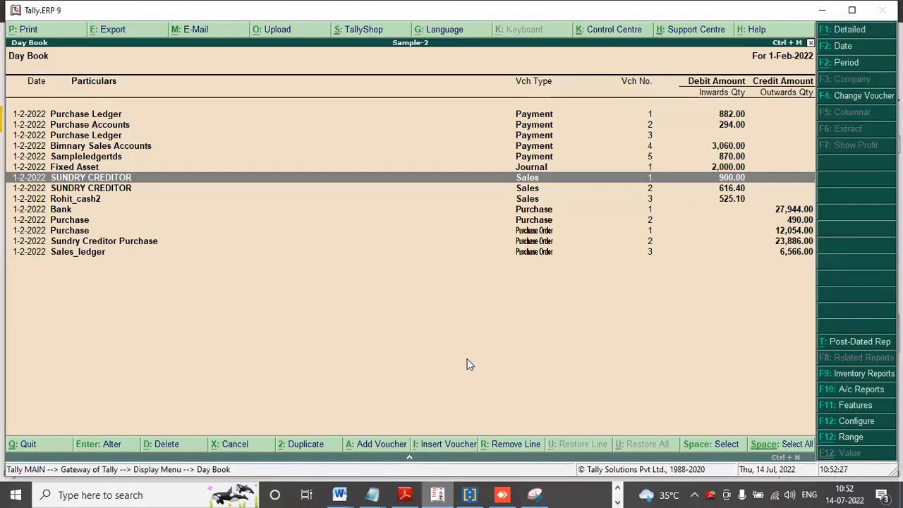
click(549, 117)
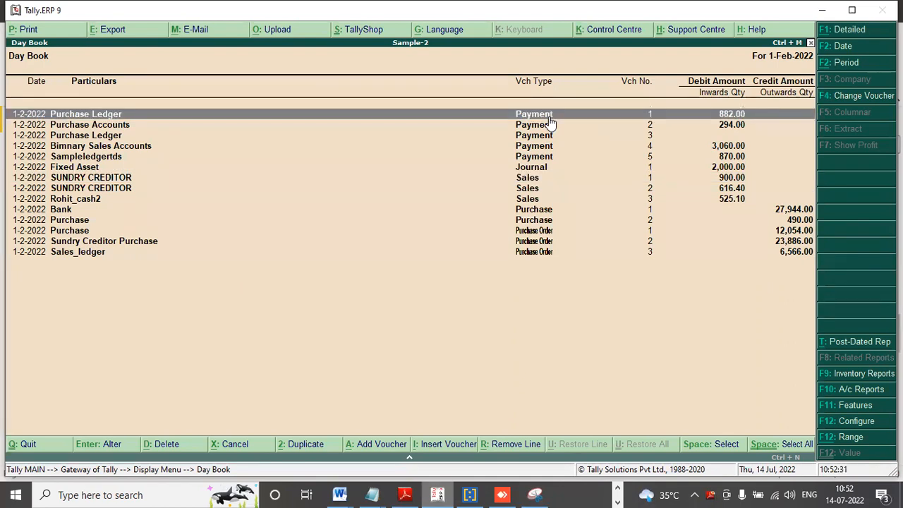
click(549, 118)
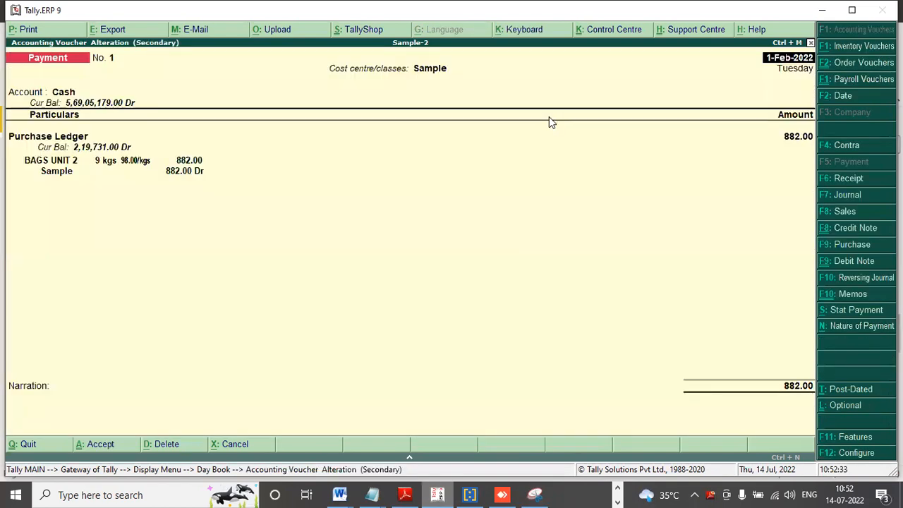
key(Escape)
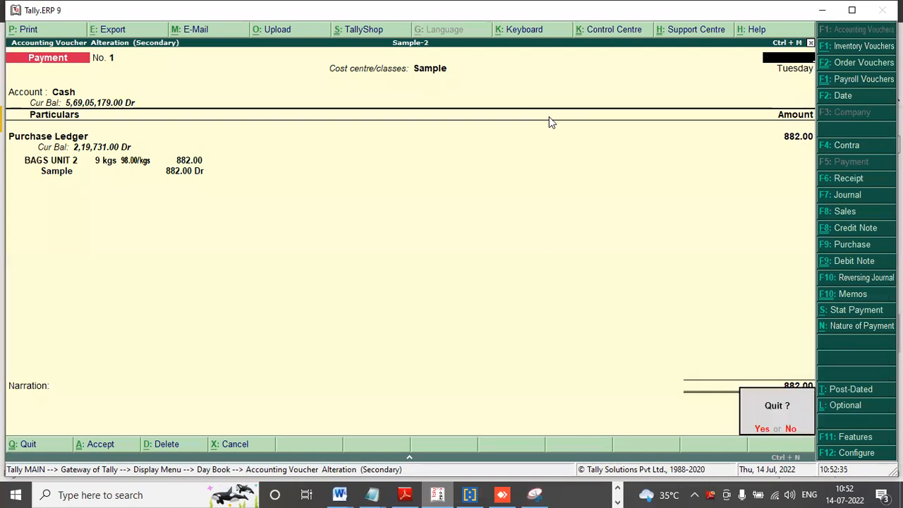
key(y)
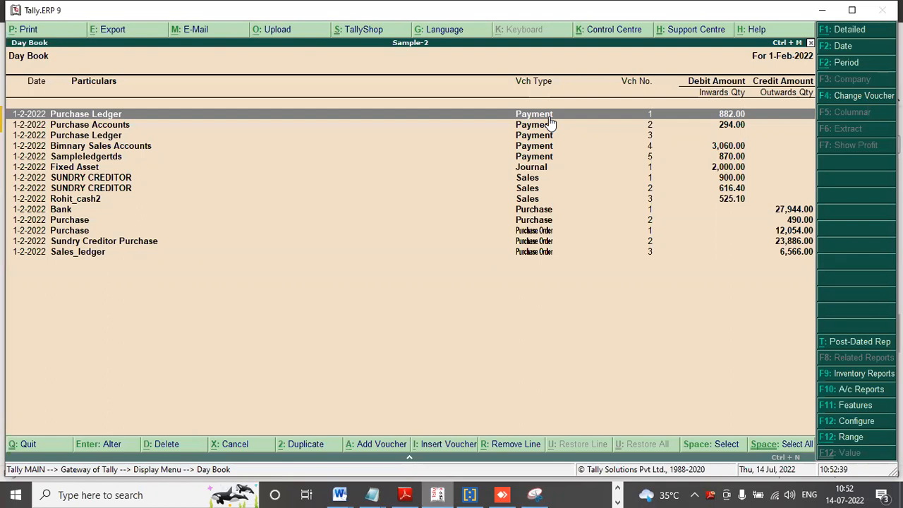
Open payment voucher number 4 for Bimnary Sales Accounts, examine its Sample Expenseledger Tds entry, and quit the voucher
key(Down)
key(Down)
key(Down)
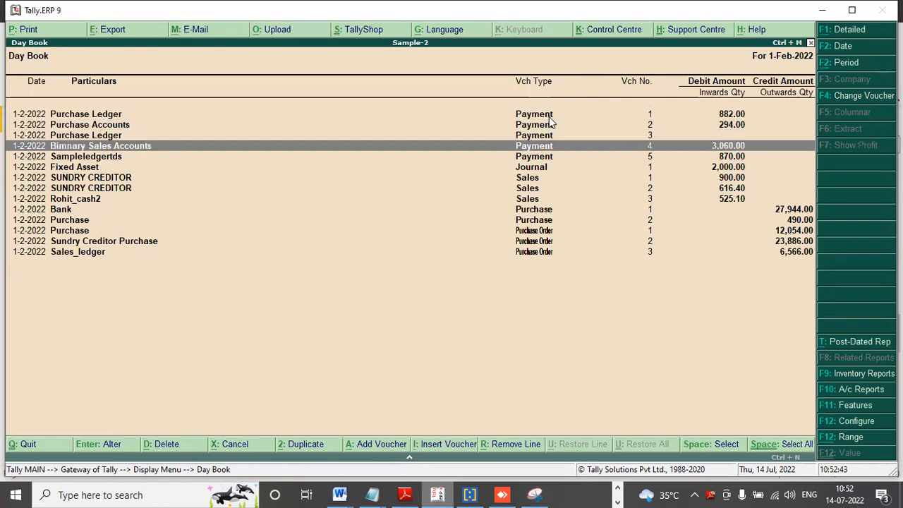
key(Return)
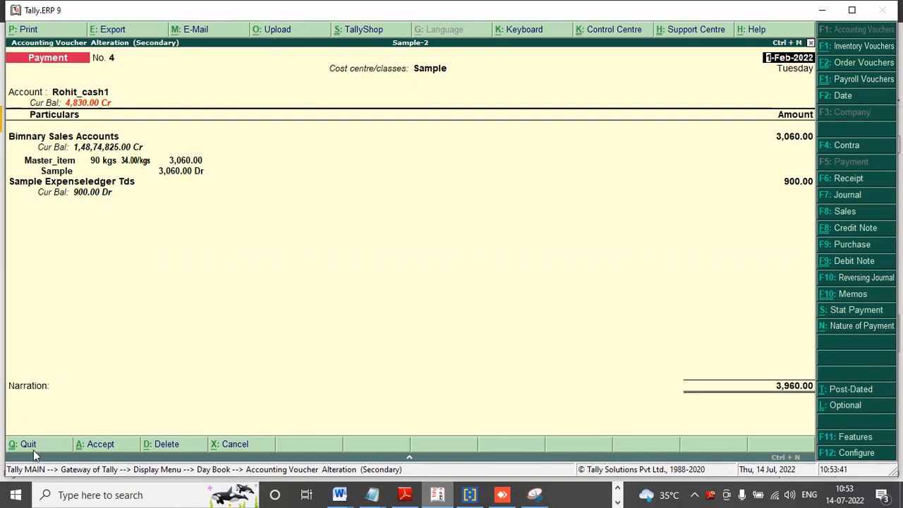
key(Escape)
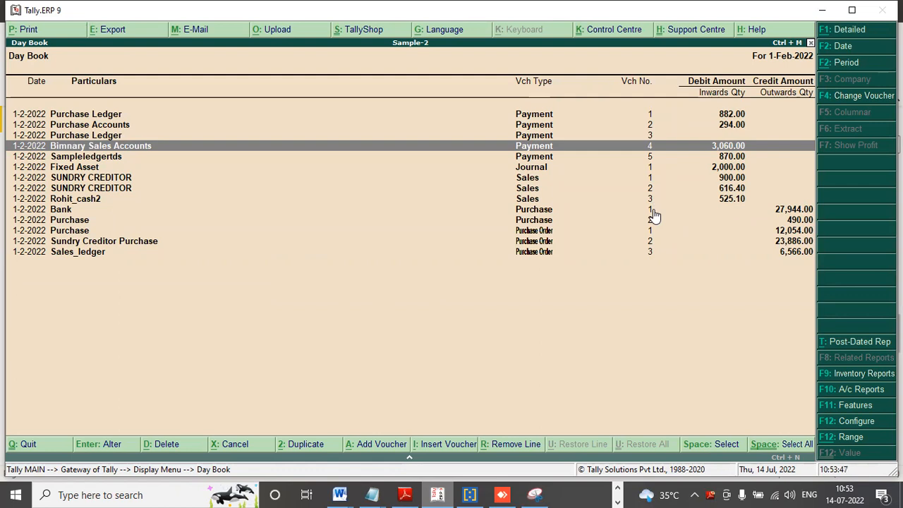
Leave the Day Book and start a new payment voucher with the Accounting cost centre class and the cash ledger ending in cash1 as account
key(Escape)
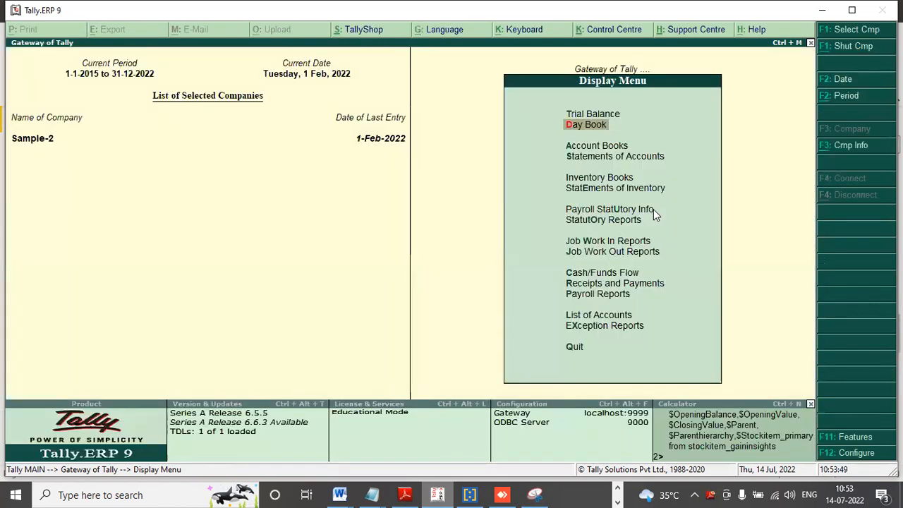
key(Escape)
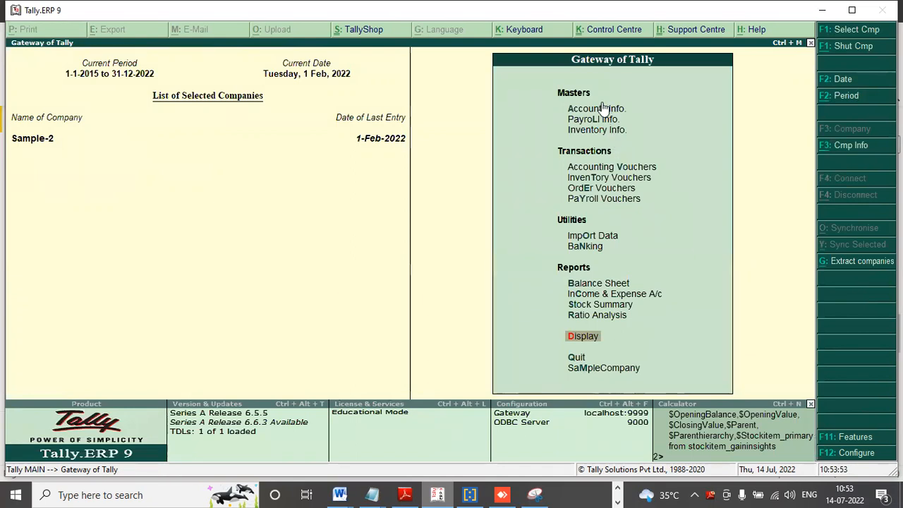
click(596, 172)
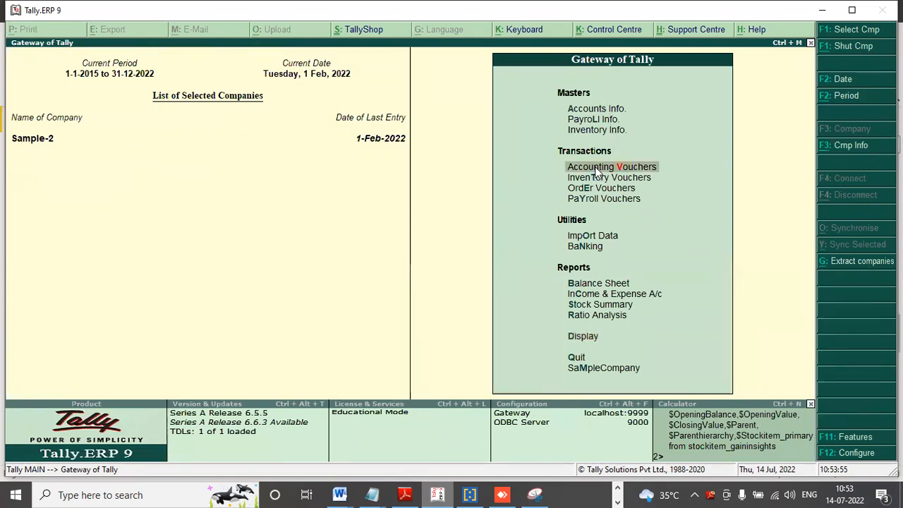
click(597, 172)
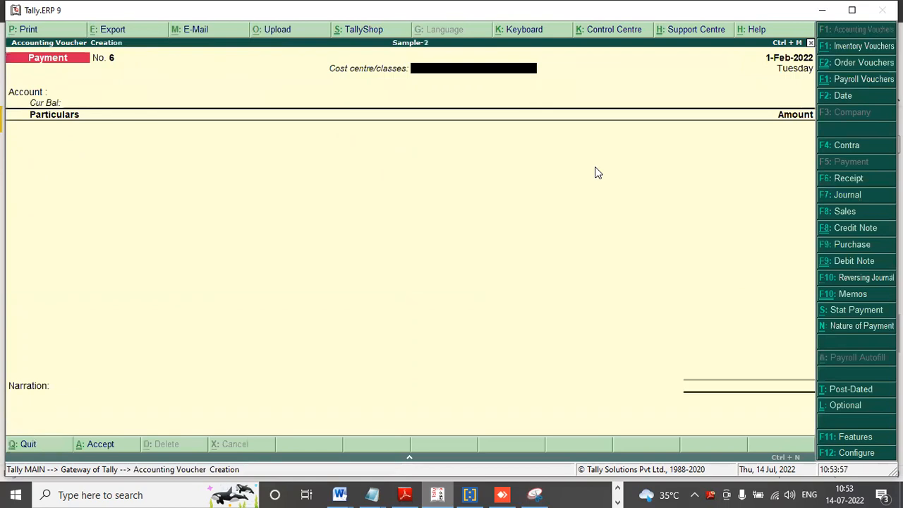
text(N)
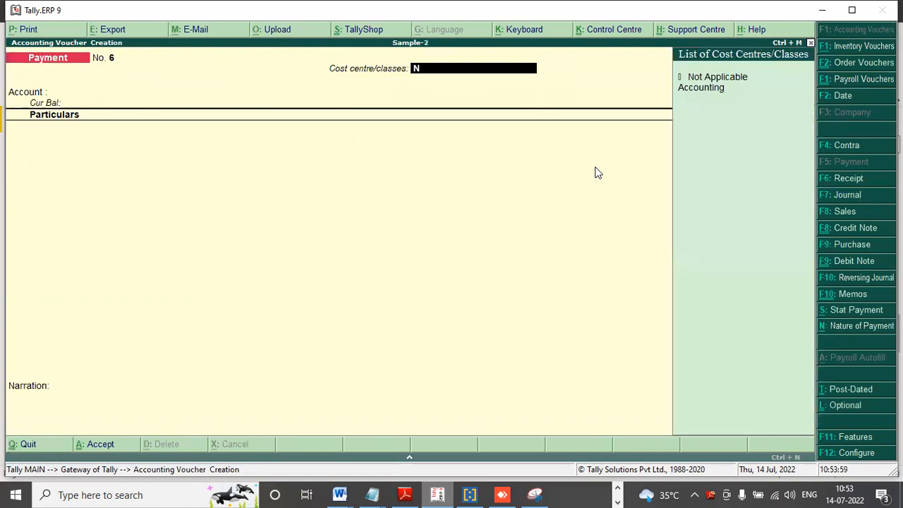
click(685, 89)
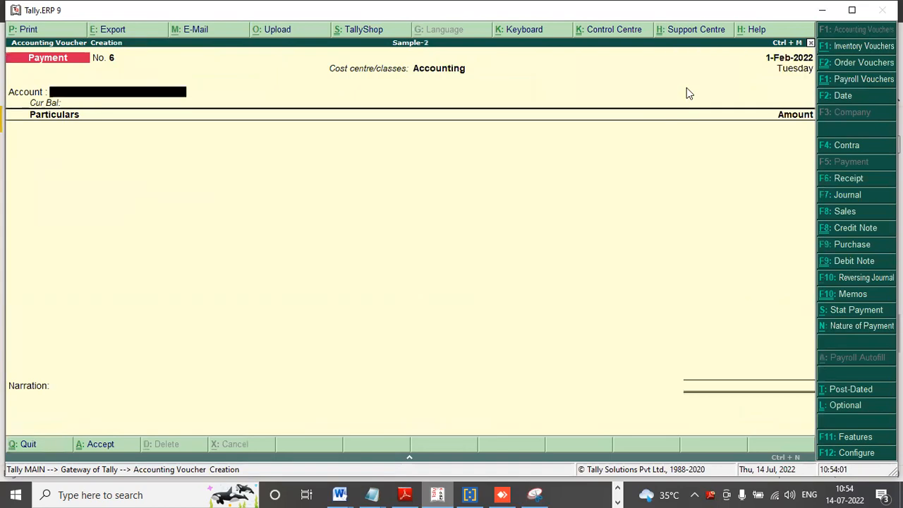
text(RO)
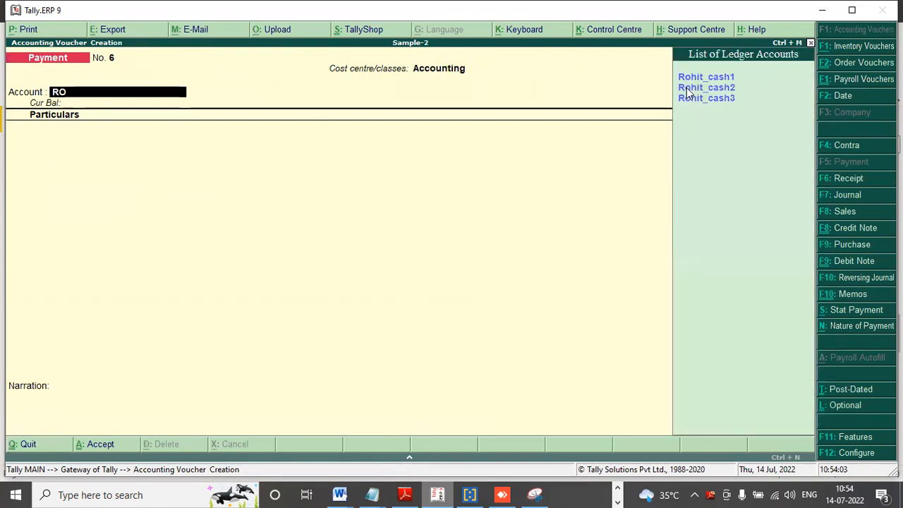
click(697, 77)
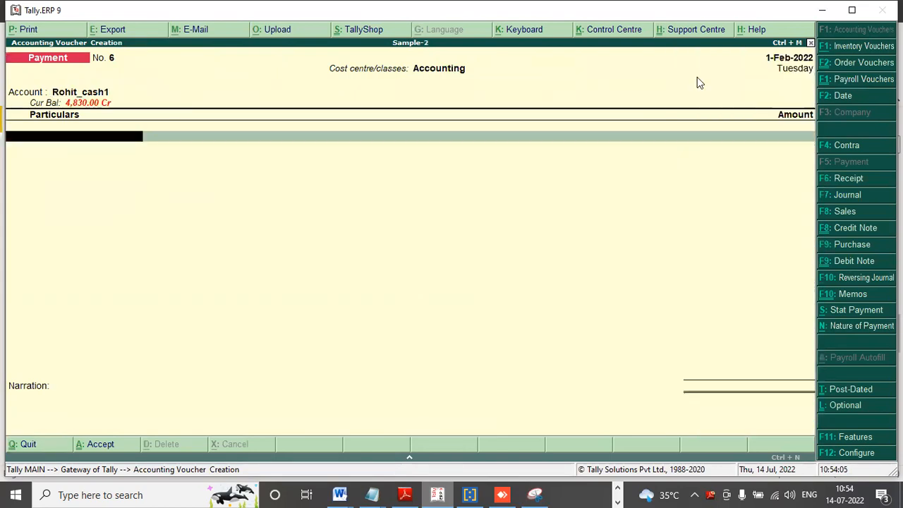
Enter Sample Expenseledger Tds as the voucher's first particular with an amount of 870
text(SAM_)
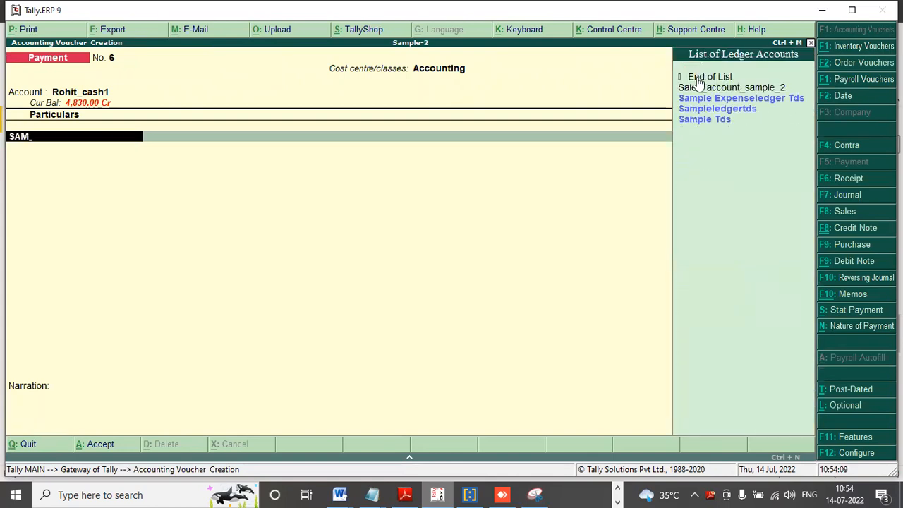
click(700, 100)
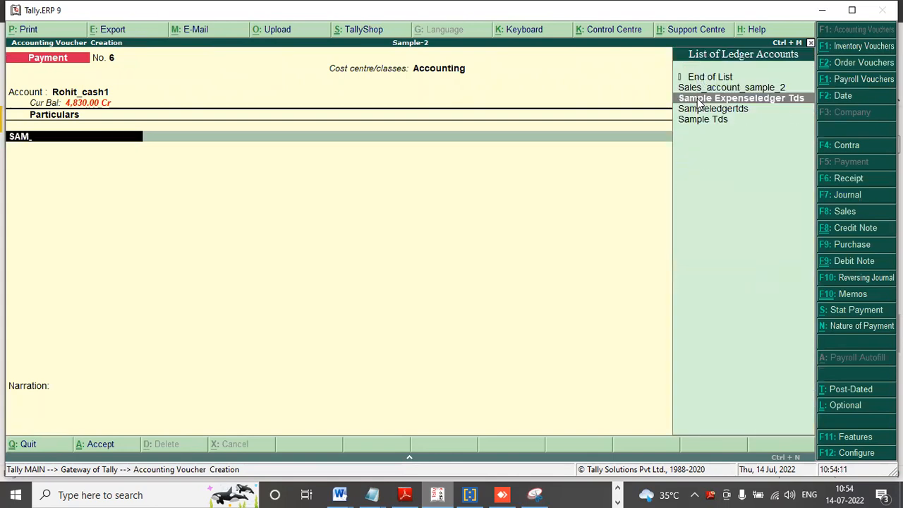
click(697, 100)
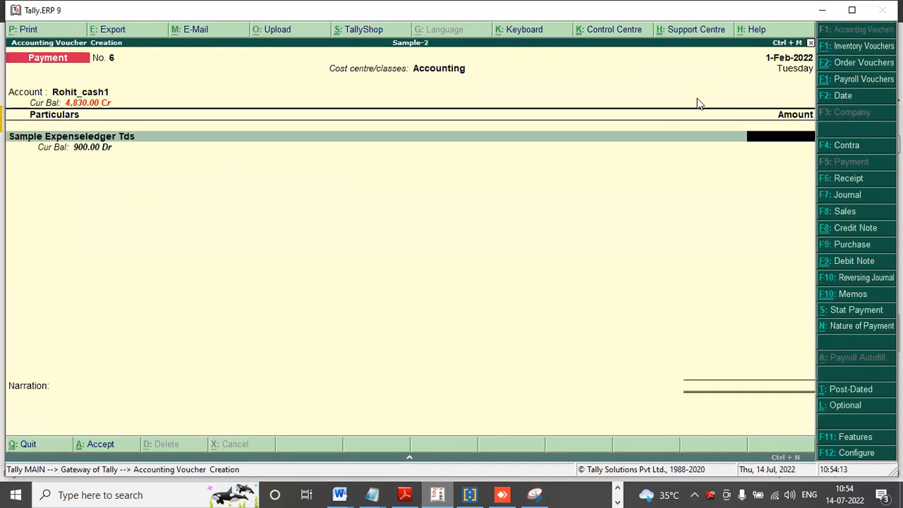
text(870)
key(Return)
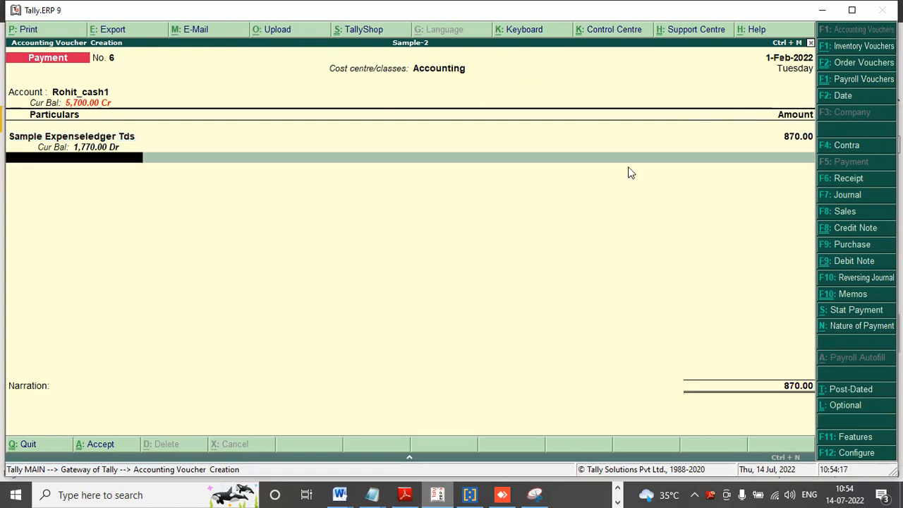
Add a Sample Tds line, entering the party's PAN number and the deductee type Partnership Firm in the party details
text(SAM)
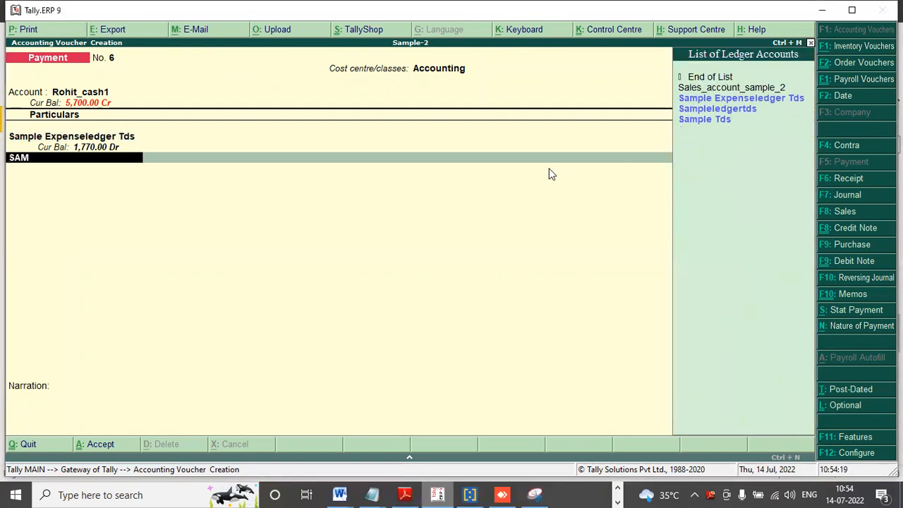
click(695, 120)
key(Return)
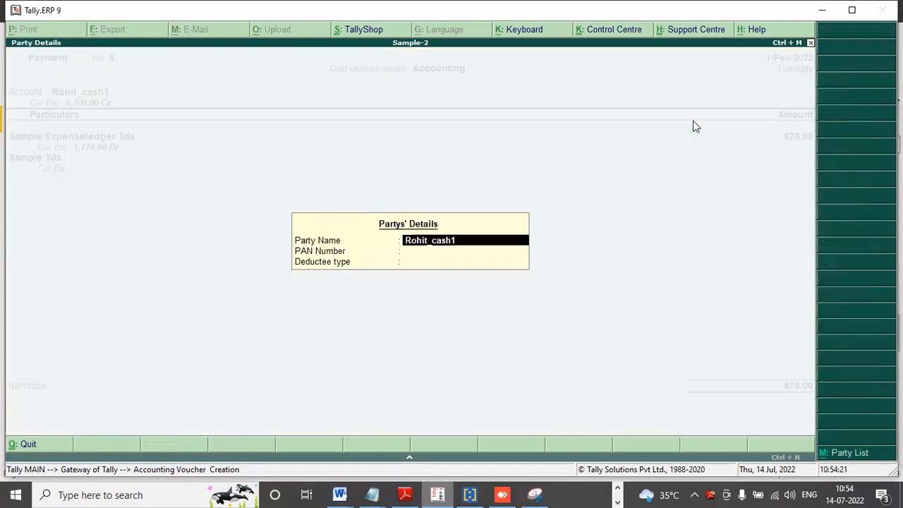
key(Return)
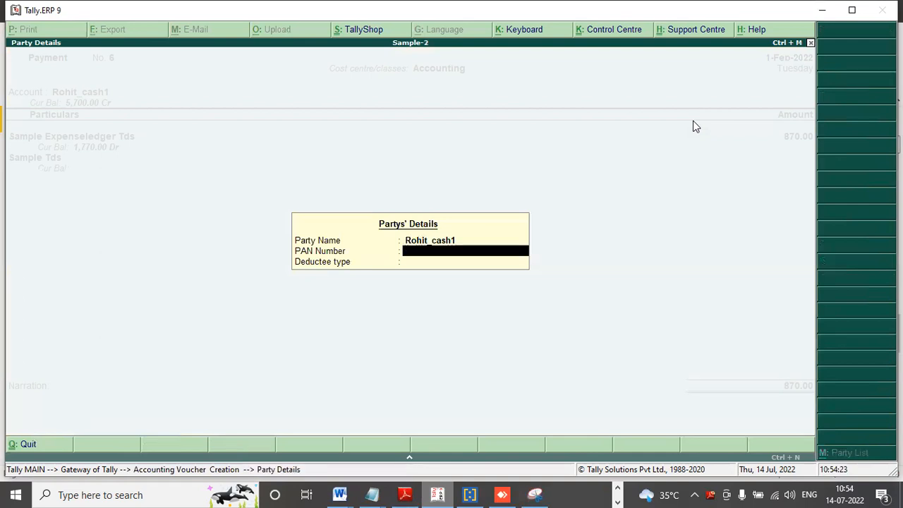
text(908690)
key(Return)
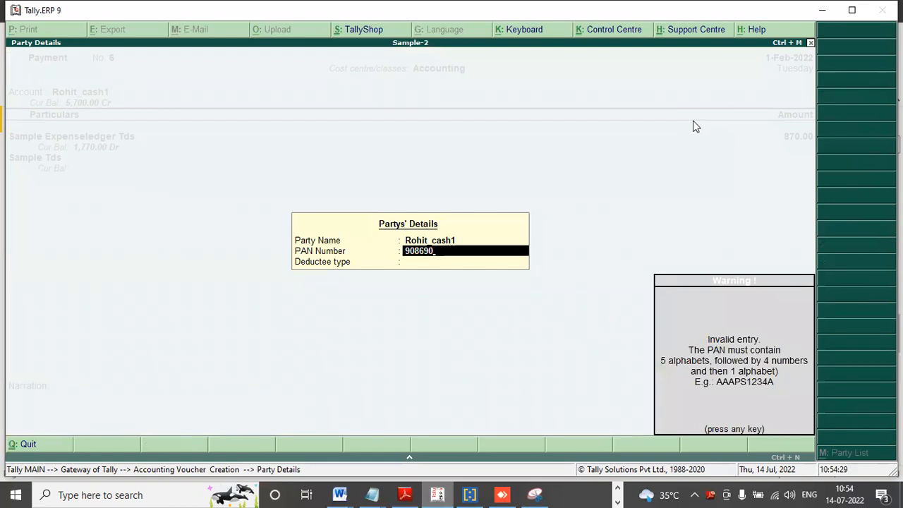
key(Return)
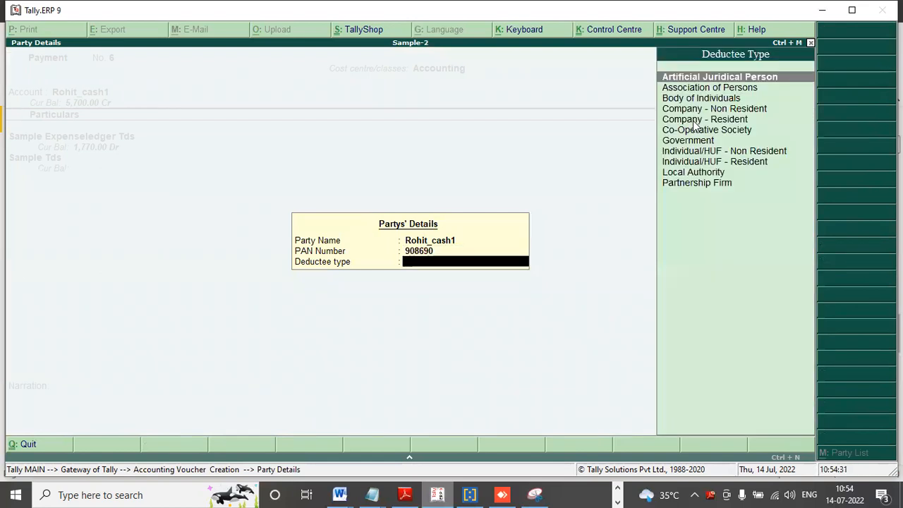
click(694, 187)
click(694, 185)
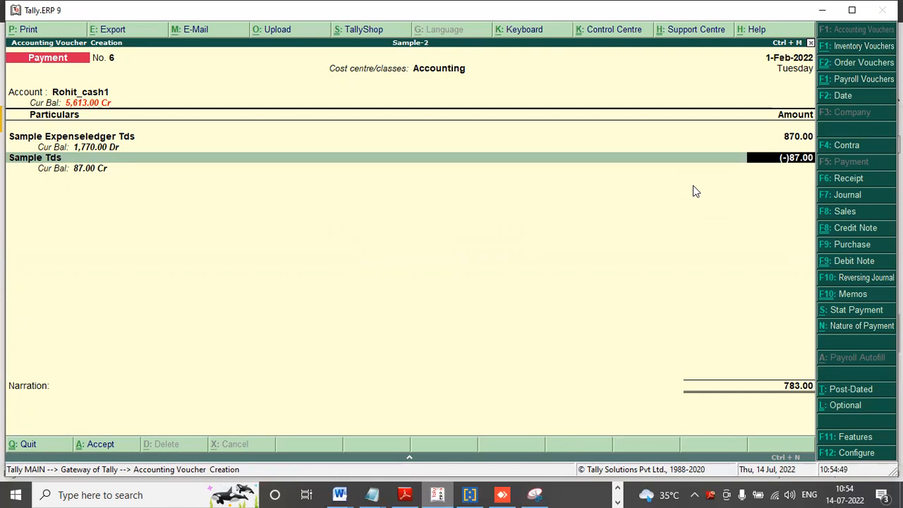
Accept payment voucher number 6 with the calculated TDS amount and a blank narration, and quit voucher creation
key(Return)
key(Return)
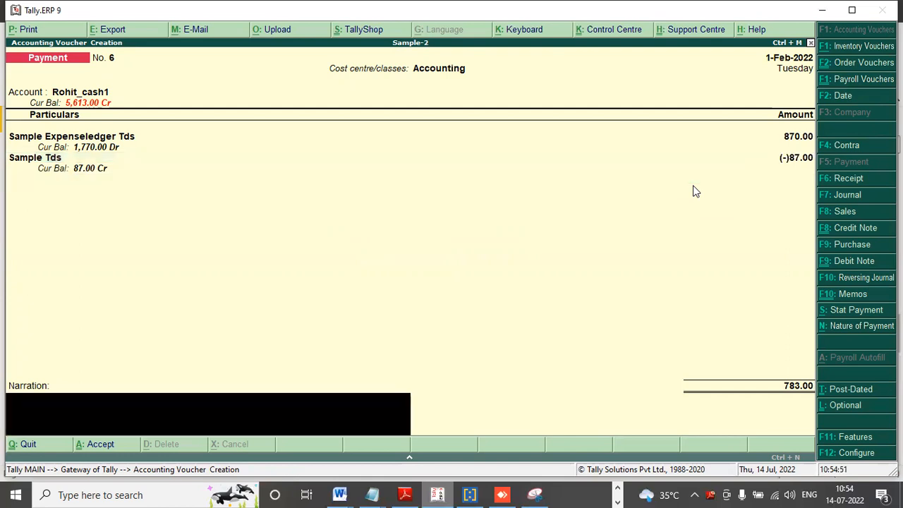
key(Return)
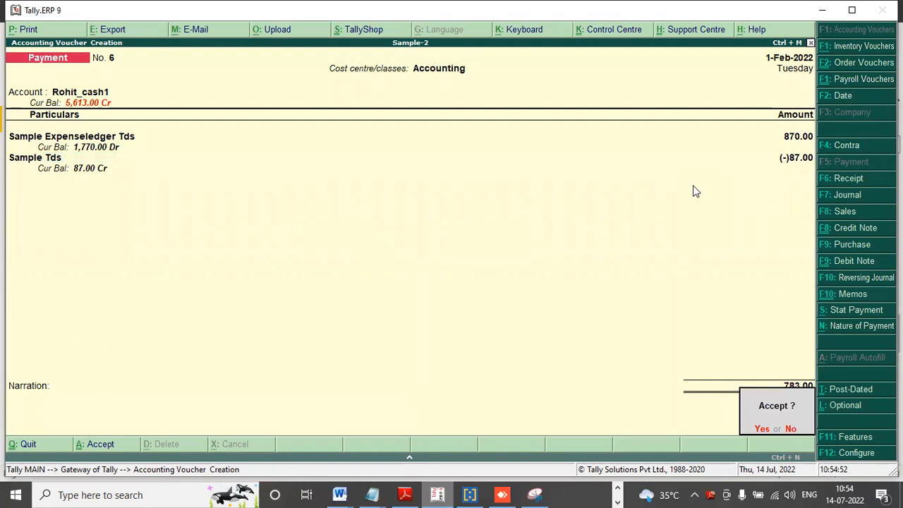
key(Return)
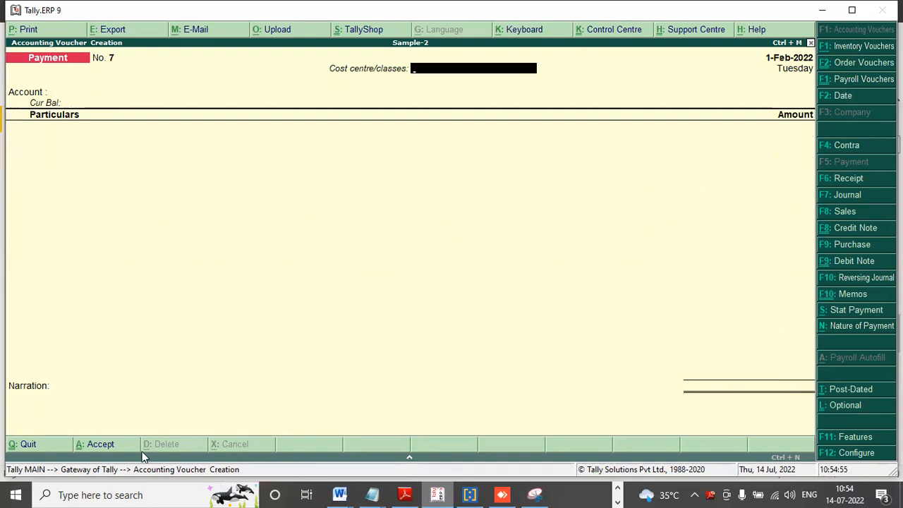
click(49, 443)
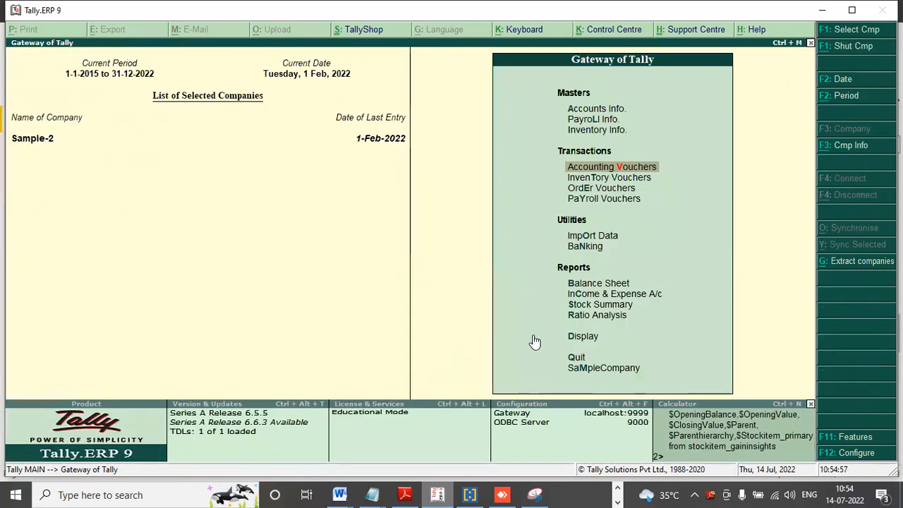
Extract the Sample-2 company data from Tally.ERP 9 to the JSON files in the samplecompany folder
click(617, 487)
click(618, 503)
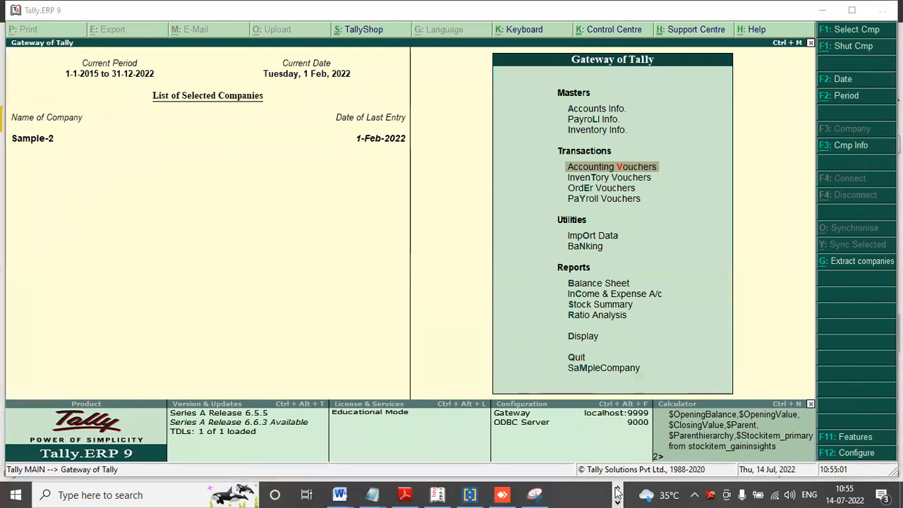
click(438, 492)
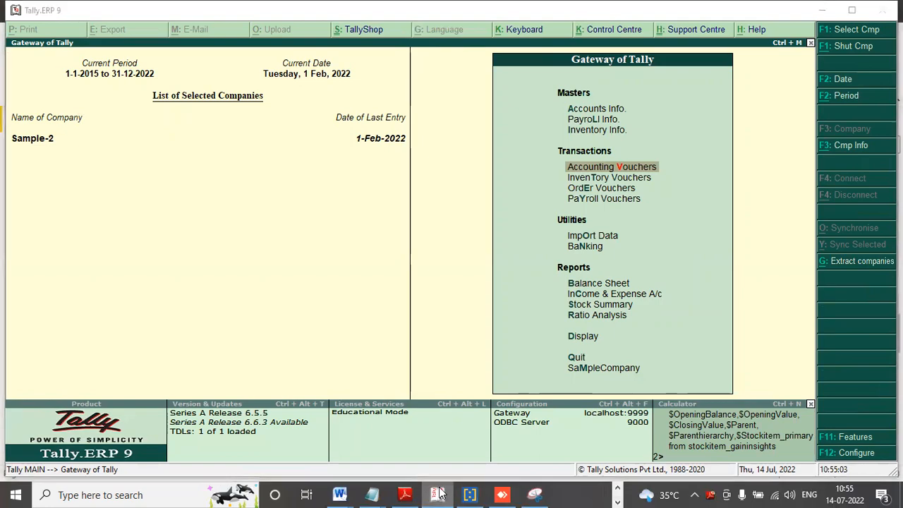
click(440, 493)
click(442, 493)
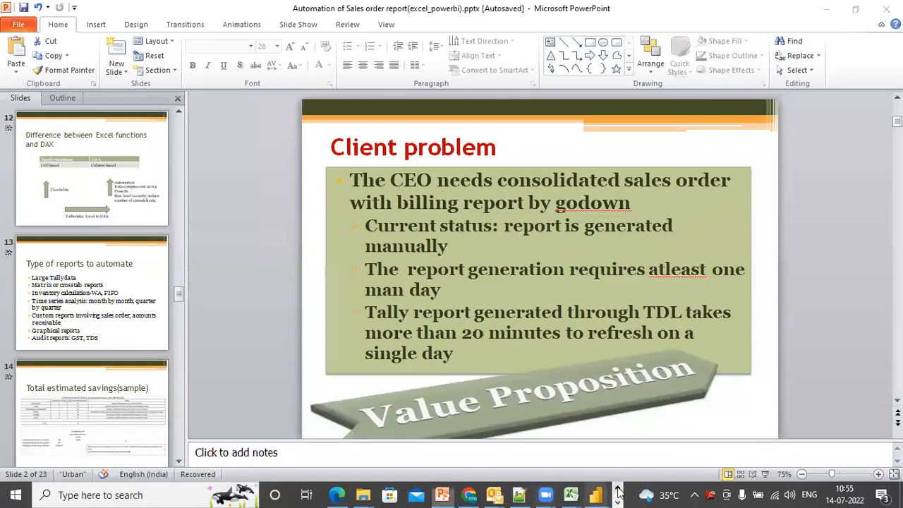
click(617, 487)
click(438, 494)
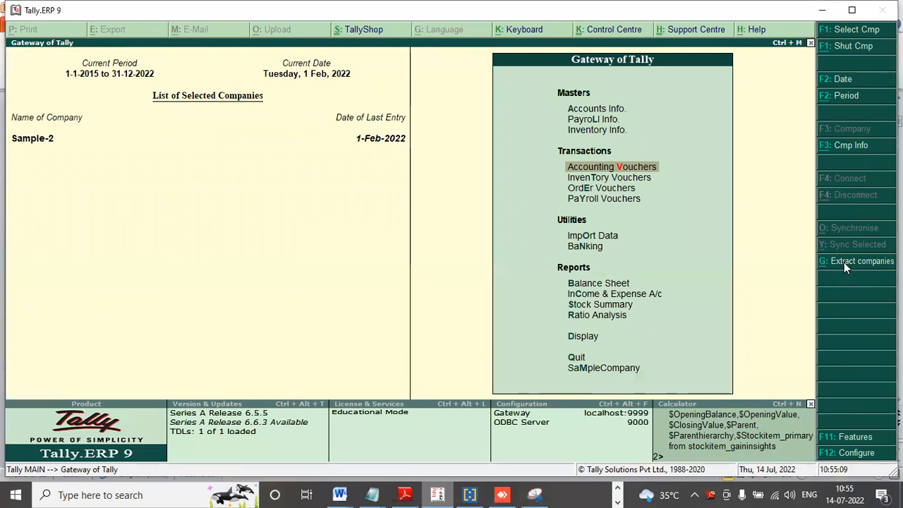
key(alt+Tab)
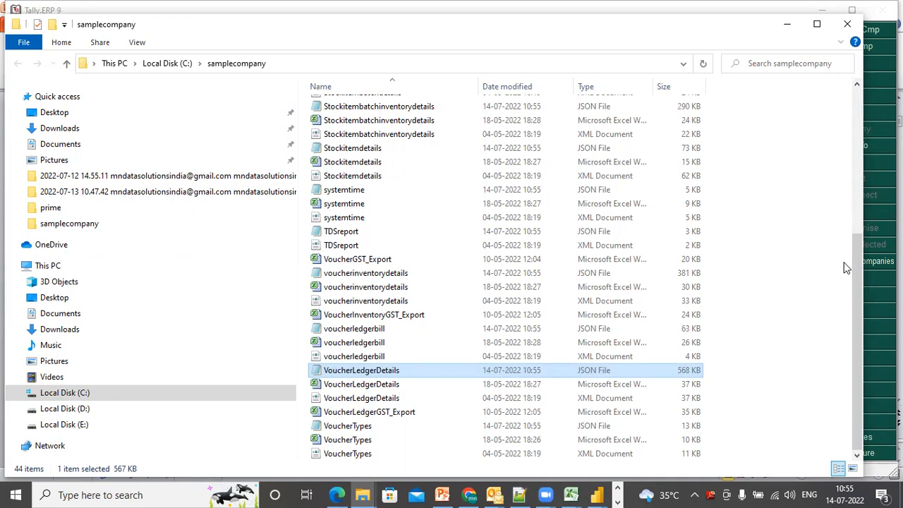
Switch to Power BI, refresh the report data, and highlight the new 870.00 Sample Expenseledger Tds row in the table
click(596, 495)
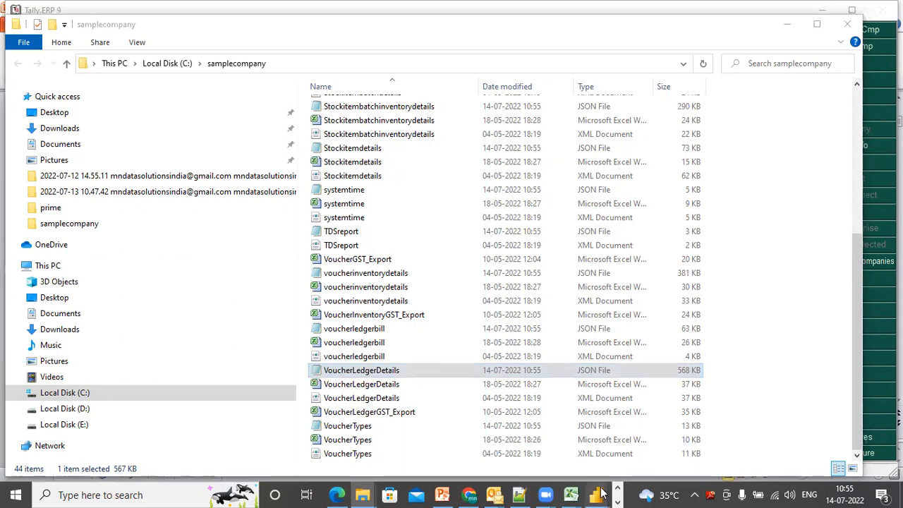
click(540, 464)
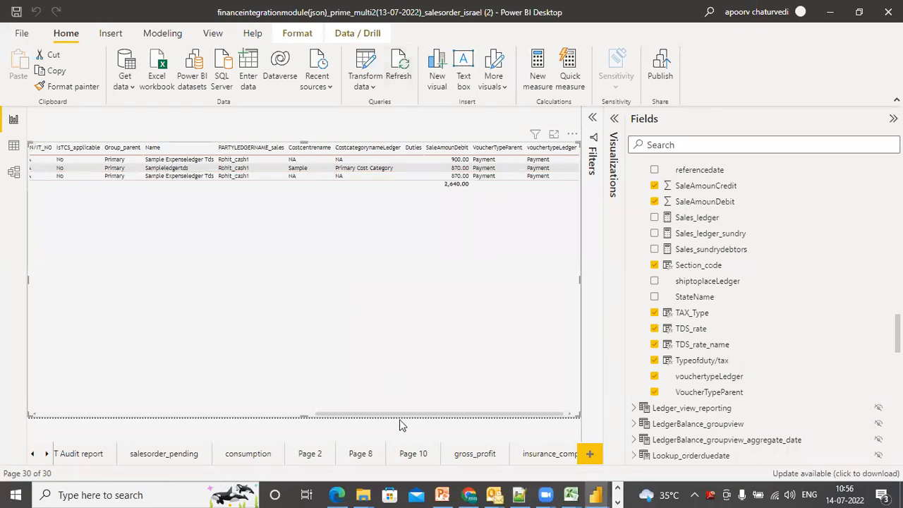
drag(408, 416, 448, 411)
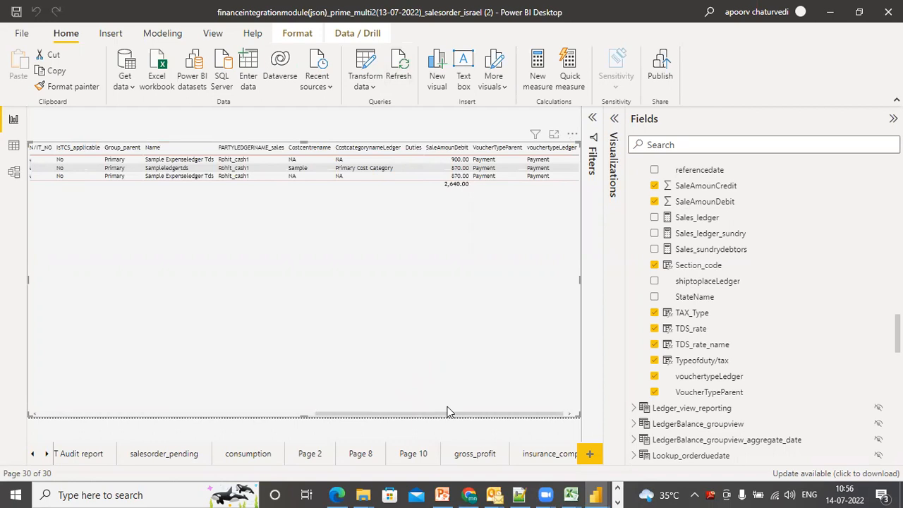
click(415, 176)
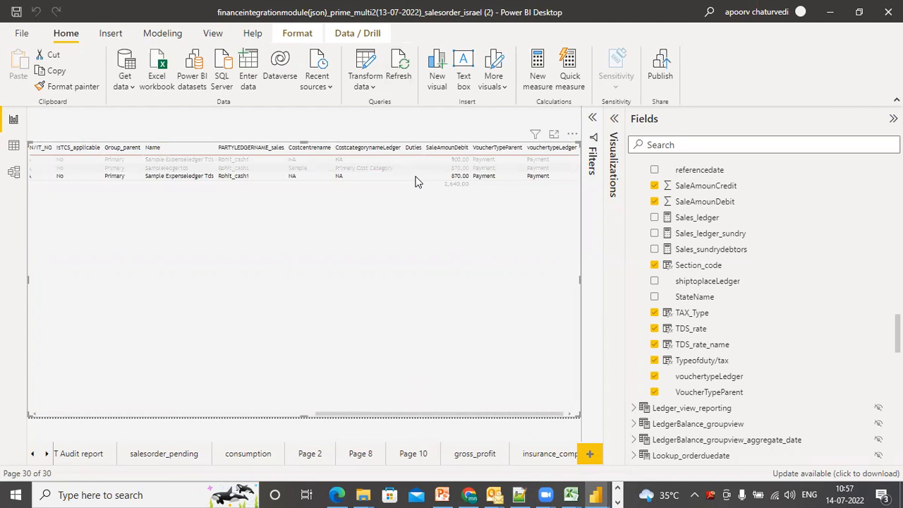
click(416, 180)
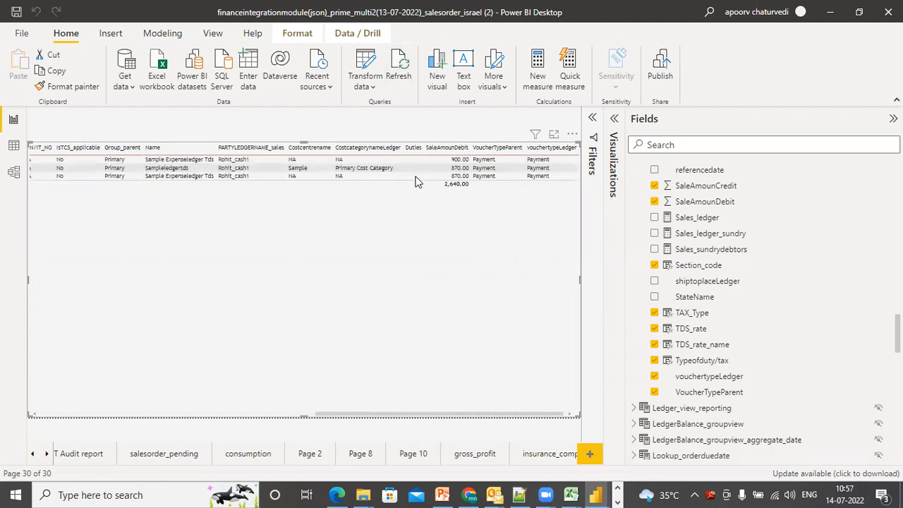
click(416, 177)
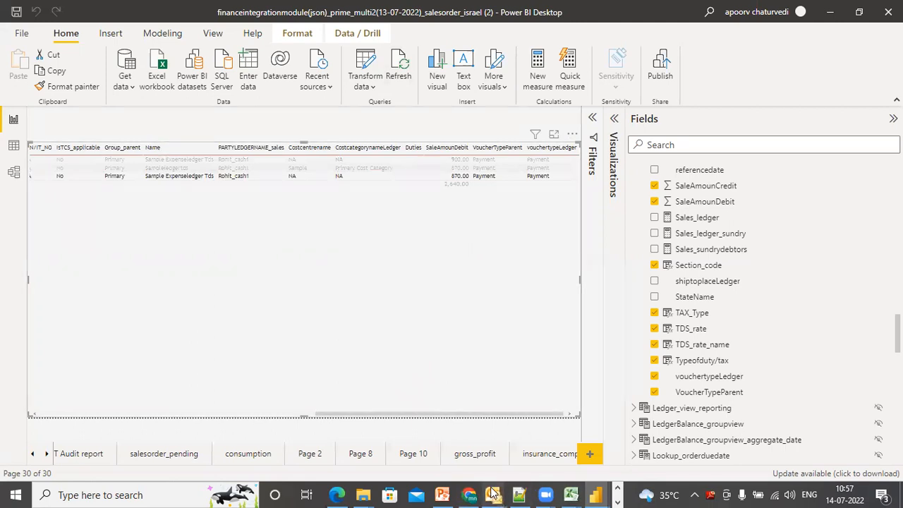
Switch to Tally.ERP 9 and open payment voucher number 6 for Sample Expenseledger Tds from the Day Book
click(618, 499)
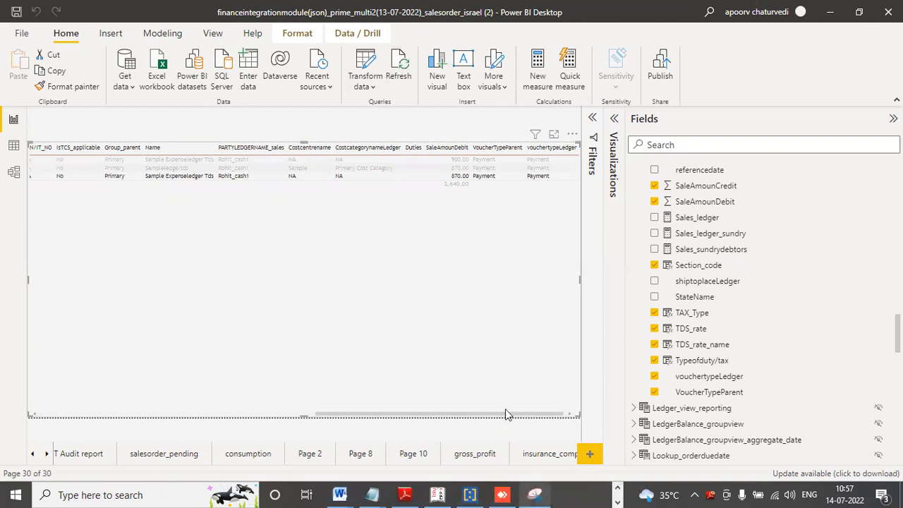
click(438, 495)
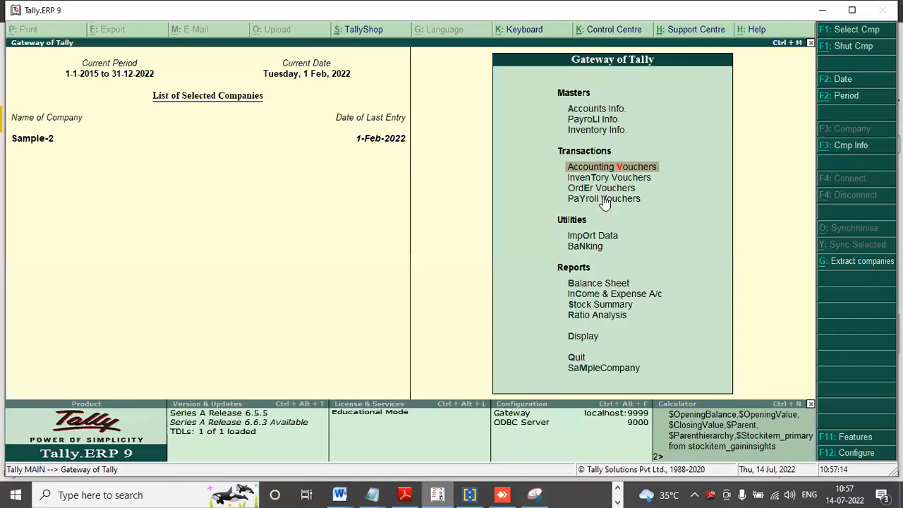
click(611, 168)
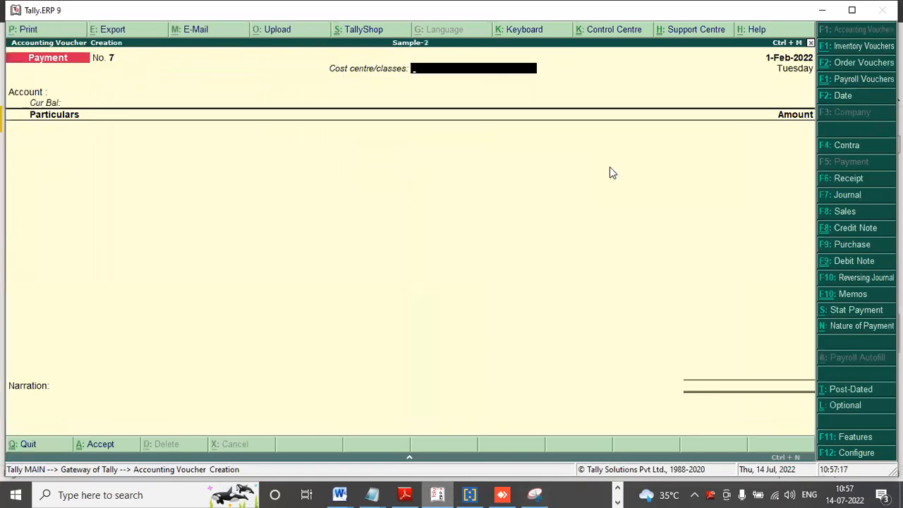
click(56, 446)
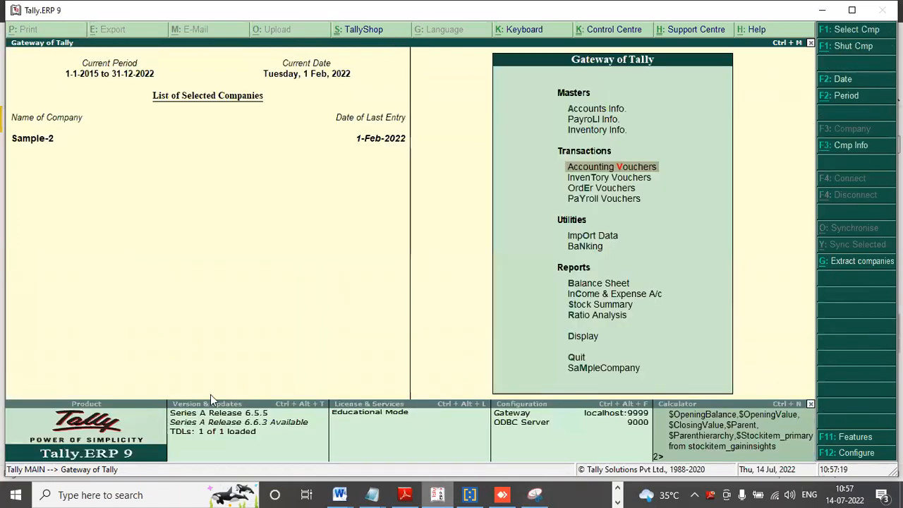
click(588, 337)
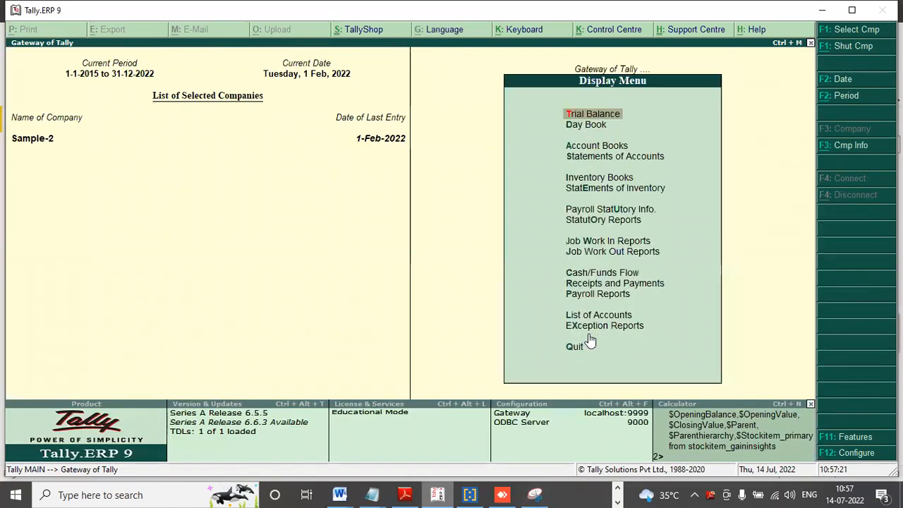
click(593, 130)
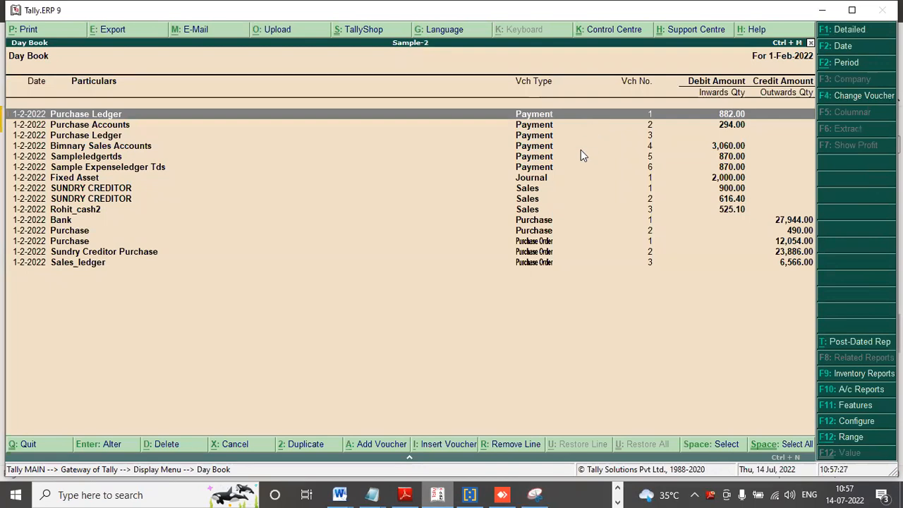
click(563, 169)
double_click(563, 171)
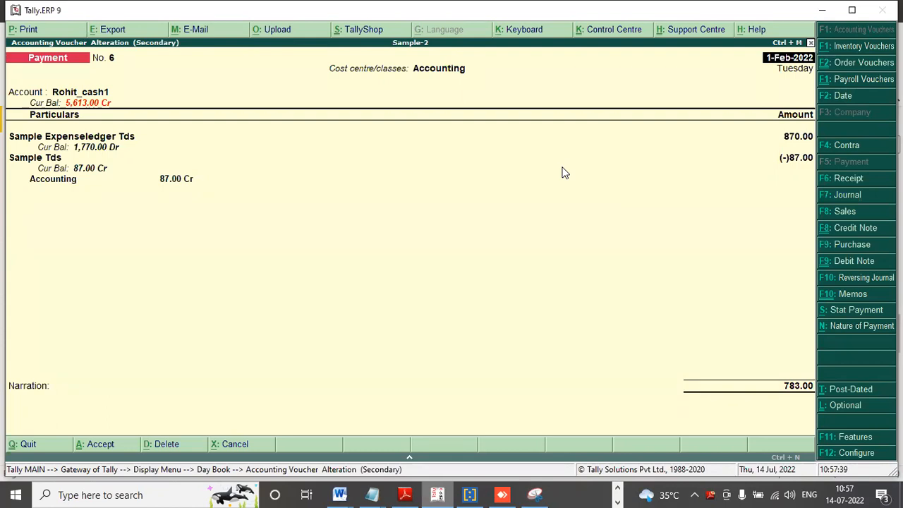
Switch back to the Power BI report and clear the Duties filter on the table visual
click(617, 489)
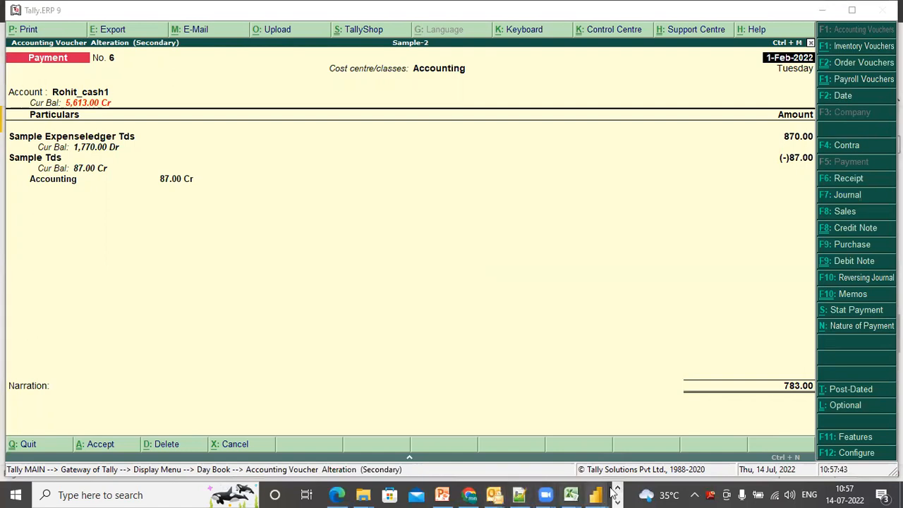
mouse_move(598, 492)
click(534, 466)
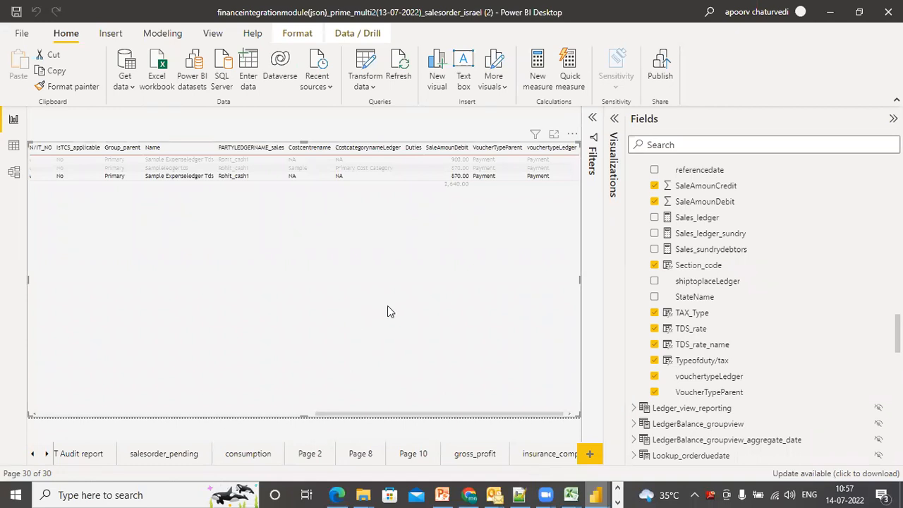
click(592, 119)
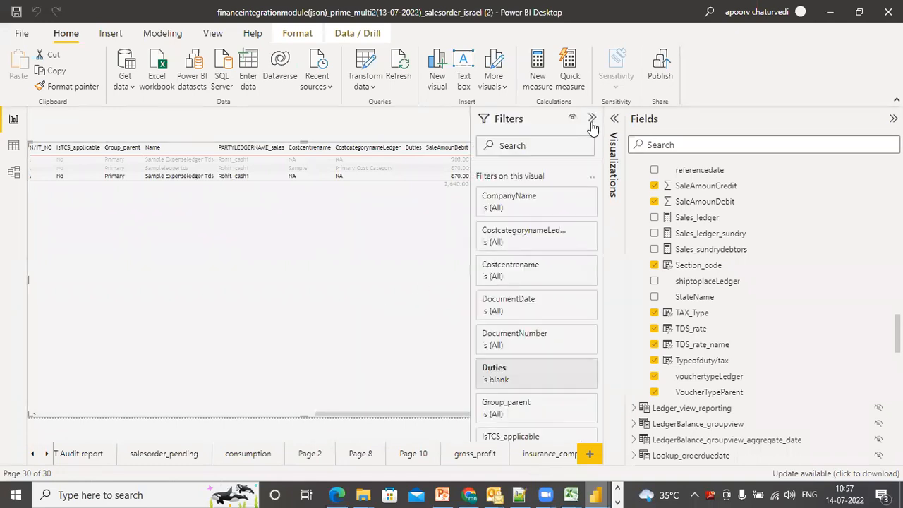
click(553, 387)
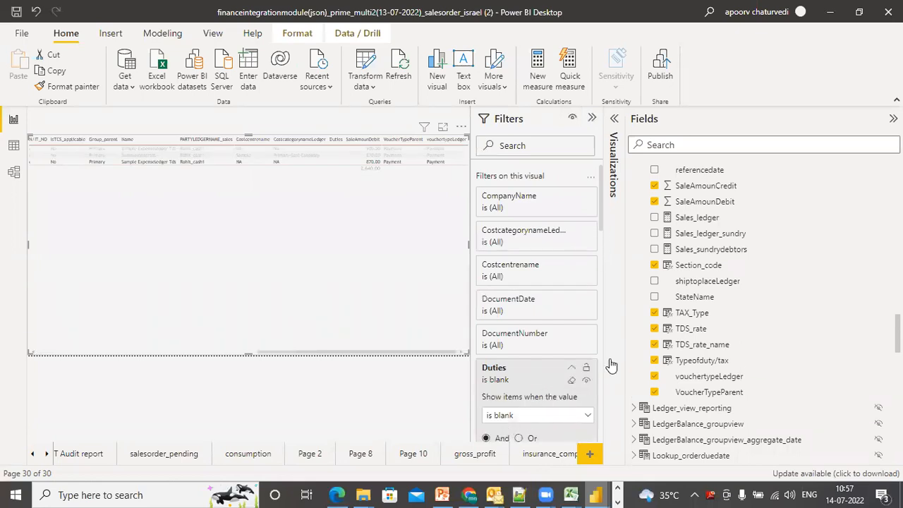
drag(601, 202, 598, 239)
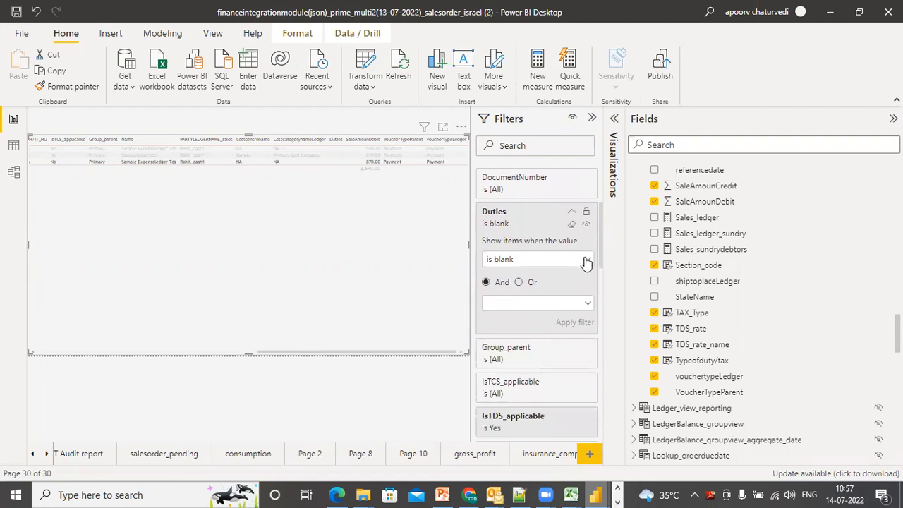
click(586, 259)
click(585, 260)
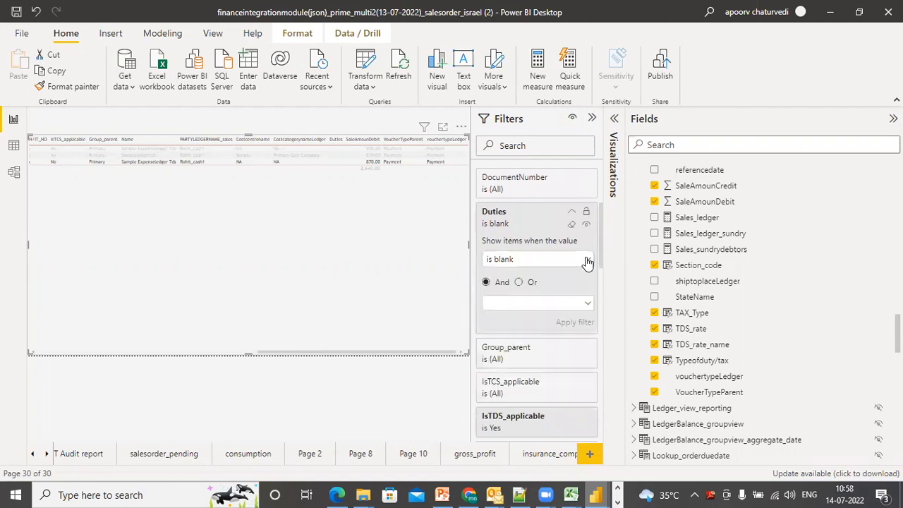
click(573, 225)
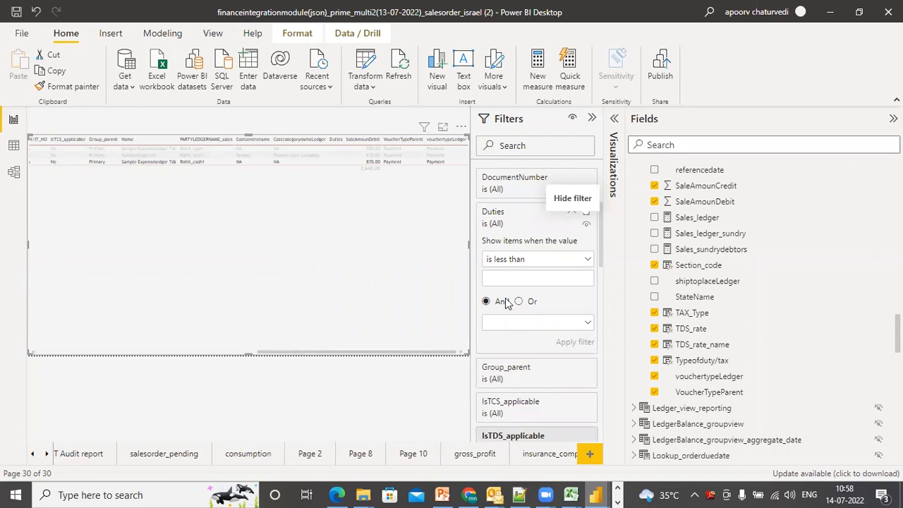
scroll(600, 247, down, 1)
drag(599, 242, 609, 155)
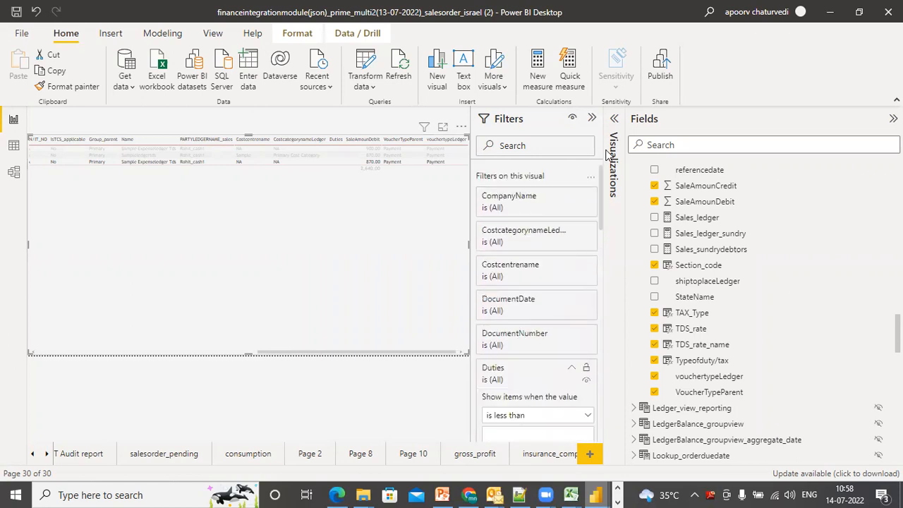
In Power Query Editor, examine the last rows of the Ledger_view query, including the voucher type, credit, debit and ledger group columns
mouse_move(363, 495)
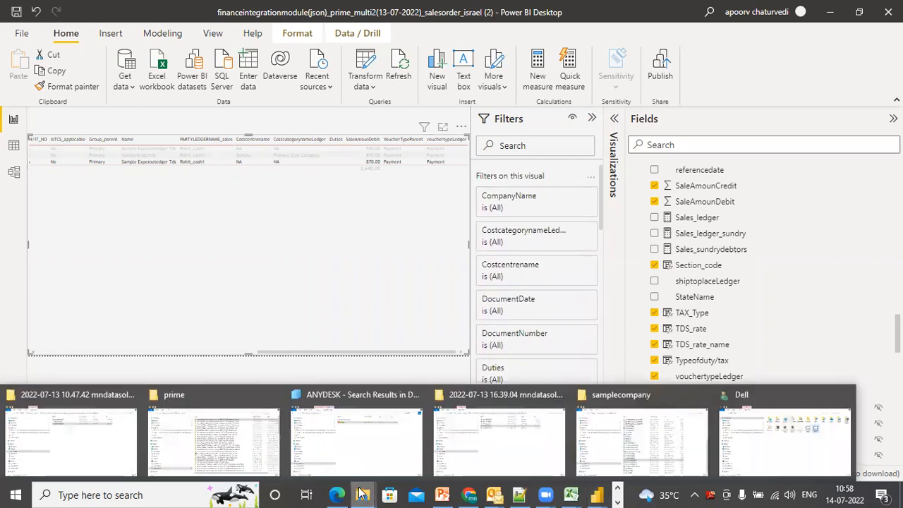
click(83, 444)
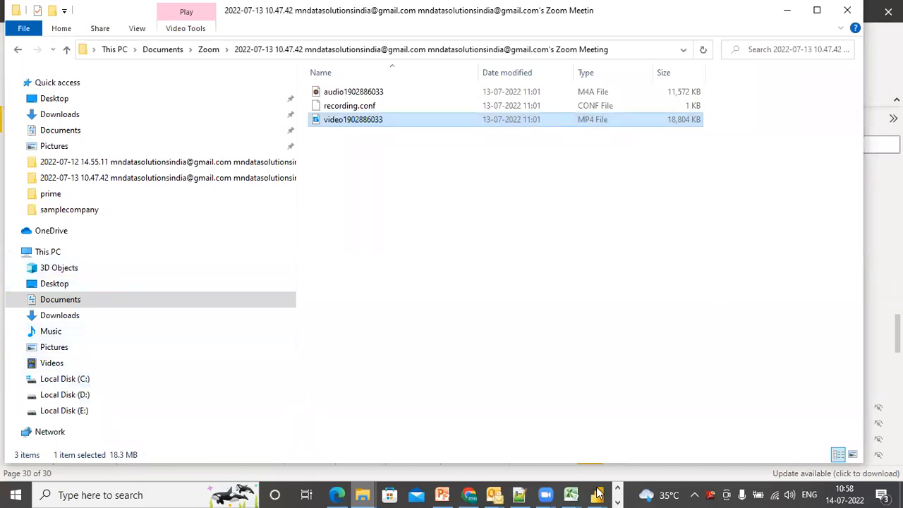
mouse_move(597, 493)
click(625, 439)
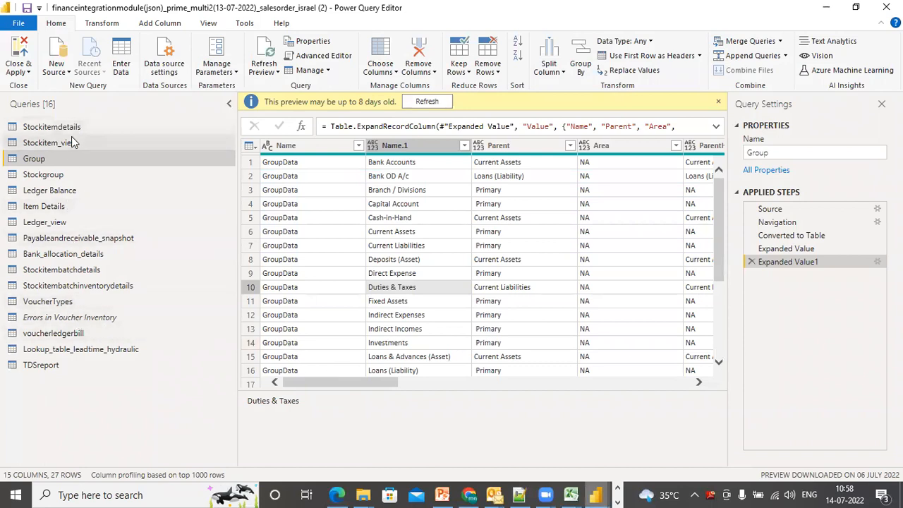
click(60, 223)
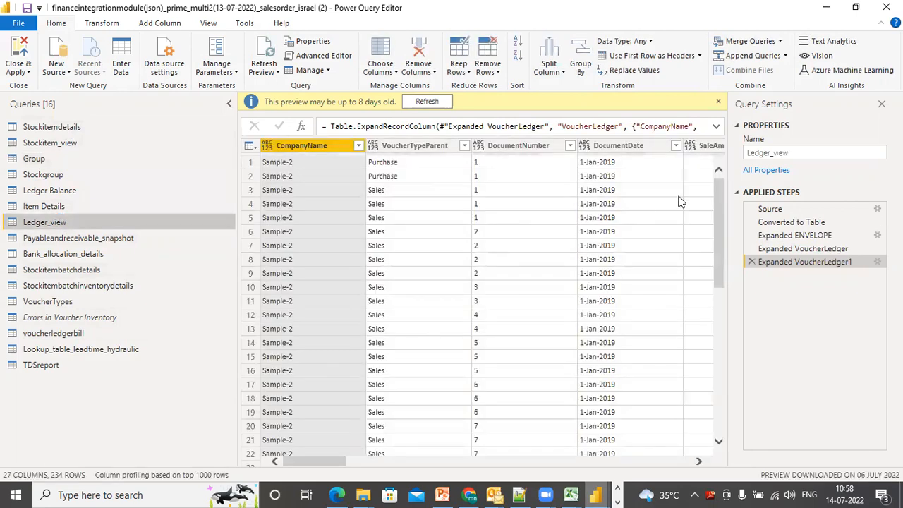
drag(714, 183, 720, 439)
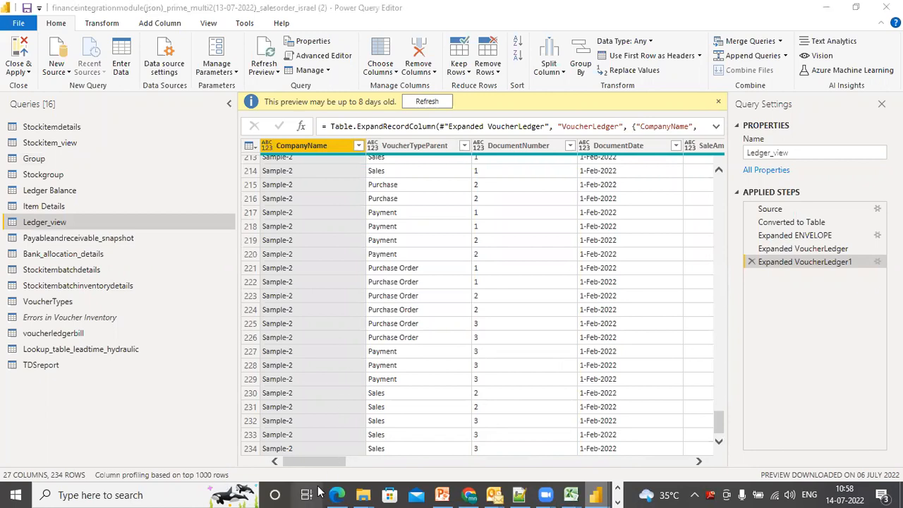
drag(320, 462, 374, 471)
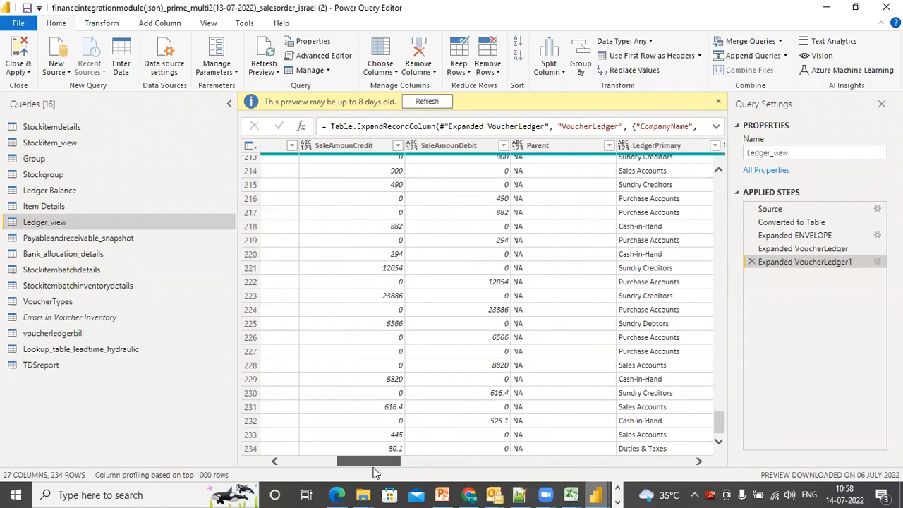
drag(375, 472, 248, 475)
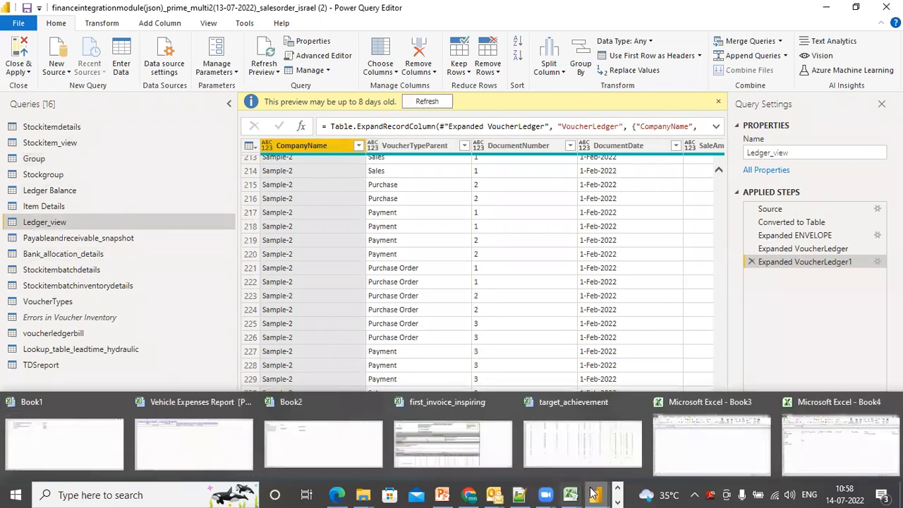
Return to the report window, add a new report page and insert an empty table visual on it
mouse_move(593, 492)
click(522, 438)
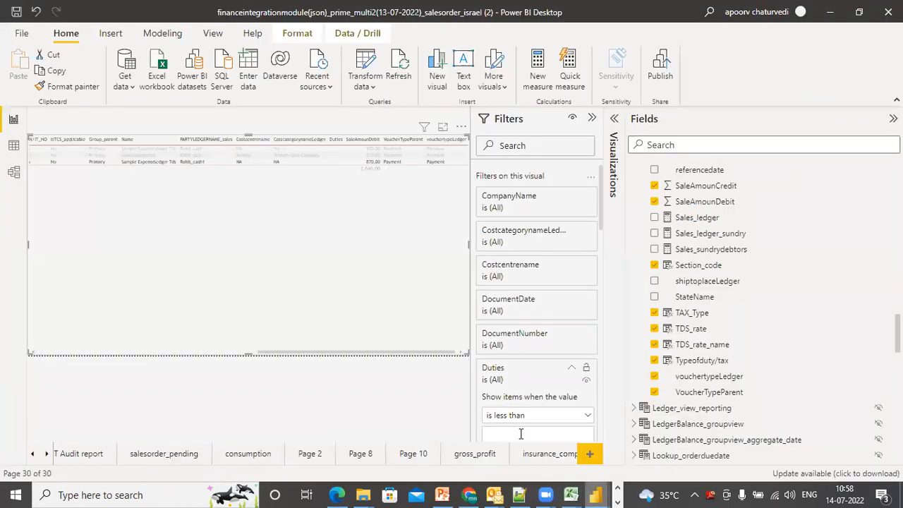
click(589, 453)
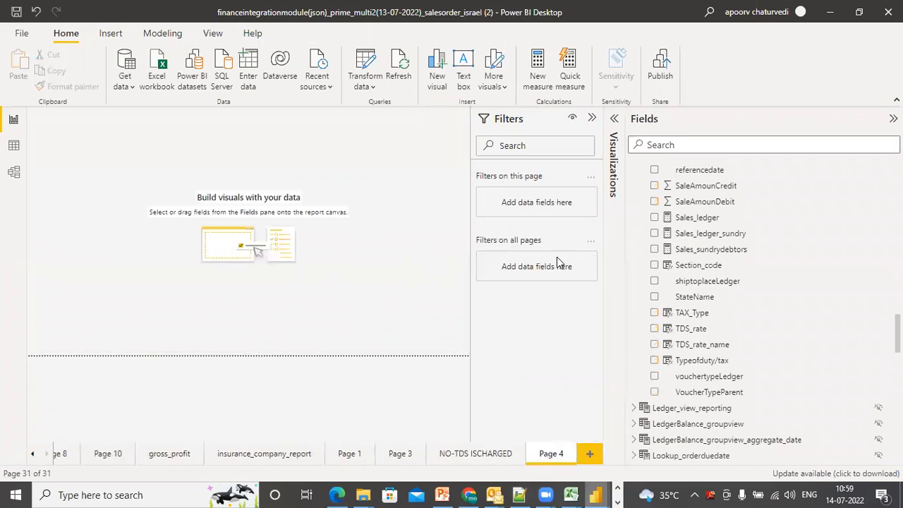
click(615, 120)
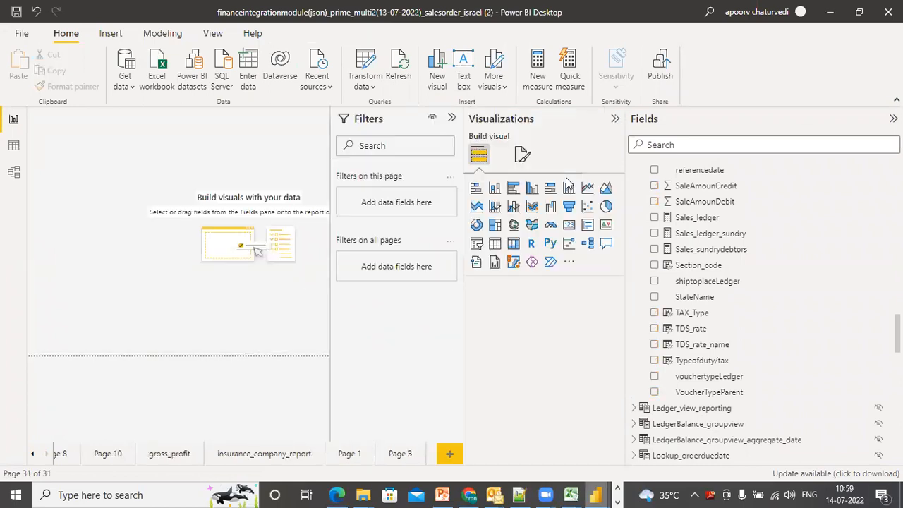
click(494, 242)
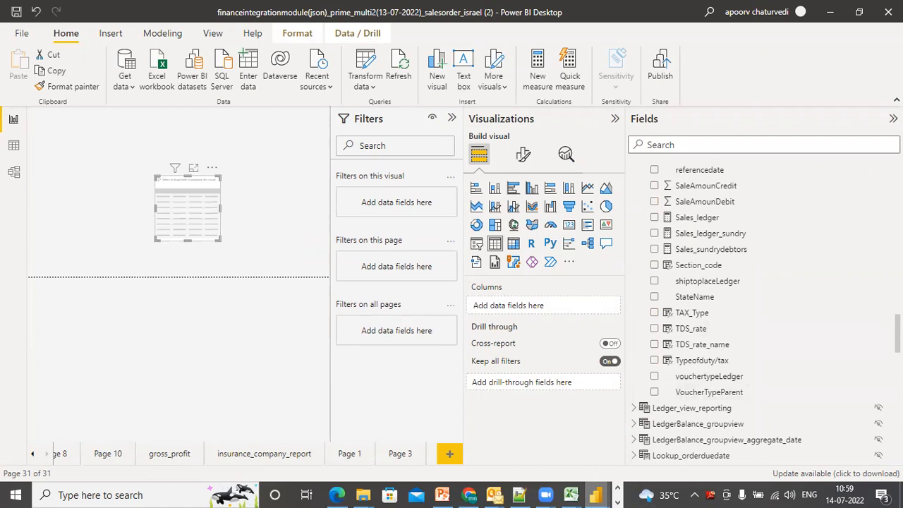
Add the CompanyName and DocumentNumber fields as columns of the new table
scroll(713, 310, up, 10)
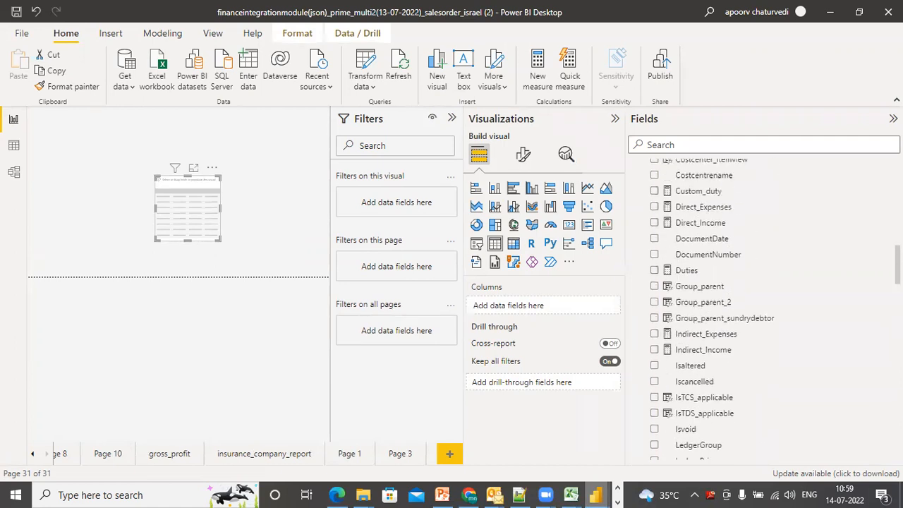
scroll(713, 310, up, 3)
scroll(712, 310, up, 1)
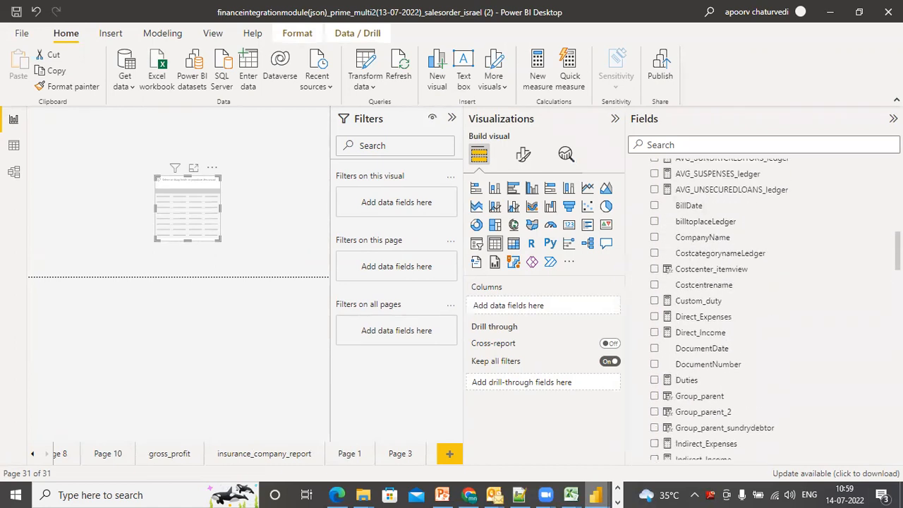
click(654, 238)
click(654, 365)
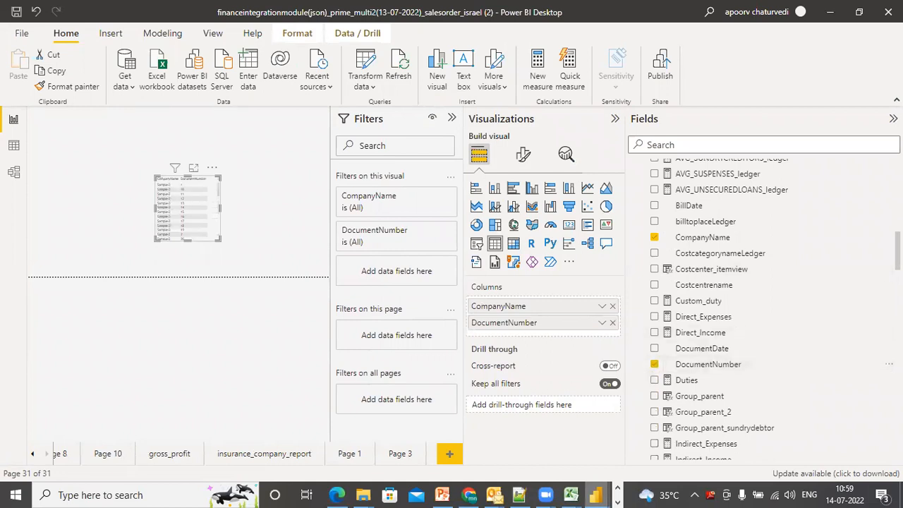
Add the SaleAmounCredit, SaleAmounDebit, vouchertypeLedger and VoucherTypeParent fields to the new table
scroll(709, 310, down, 15)
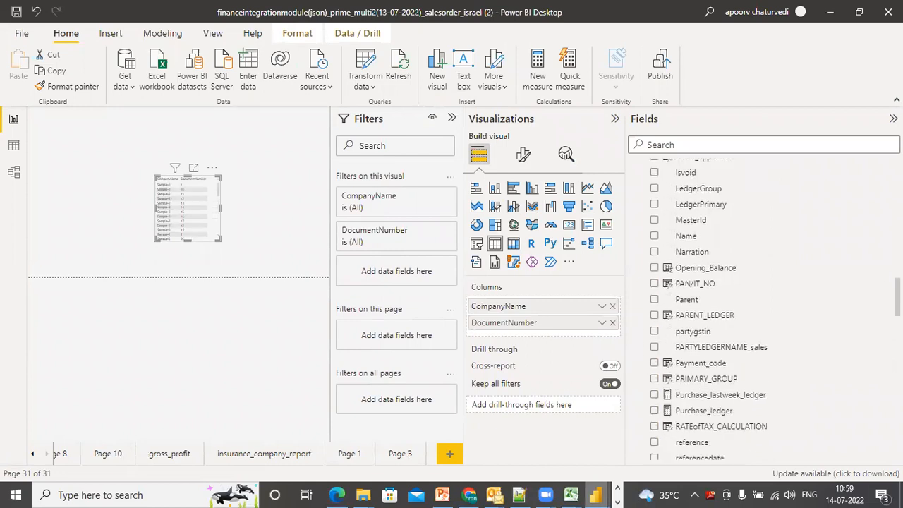
scroll(762, 310, down, 3)
scroll(762, 310, up, 4)
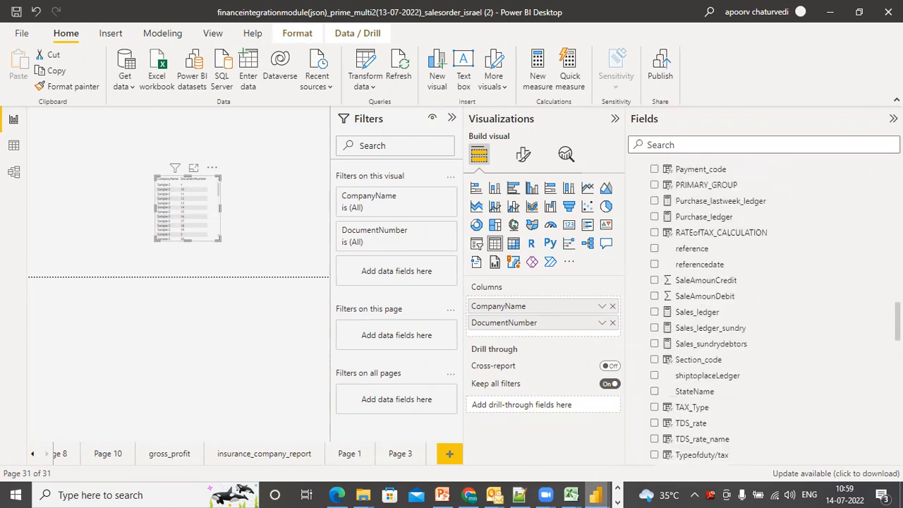
click(654, 280)
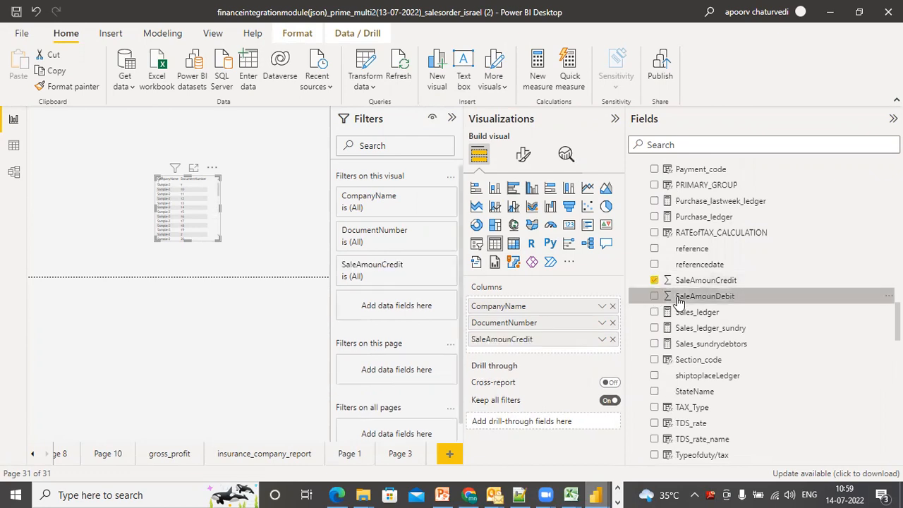
click(655, 296)
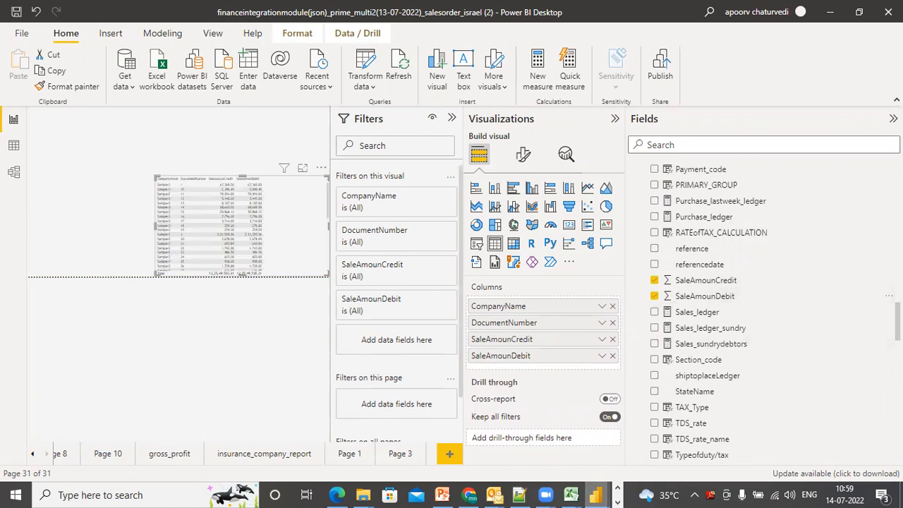
scroll(654, 339, down, 3)
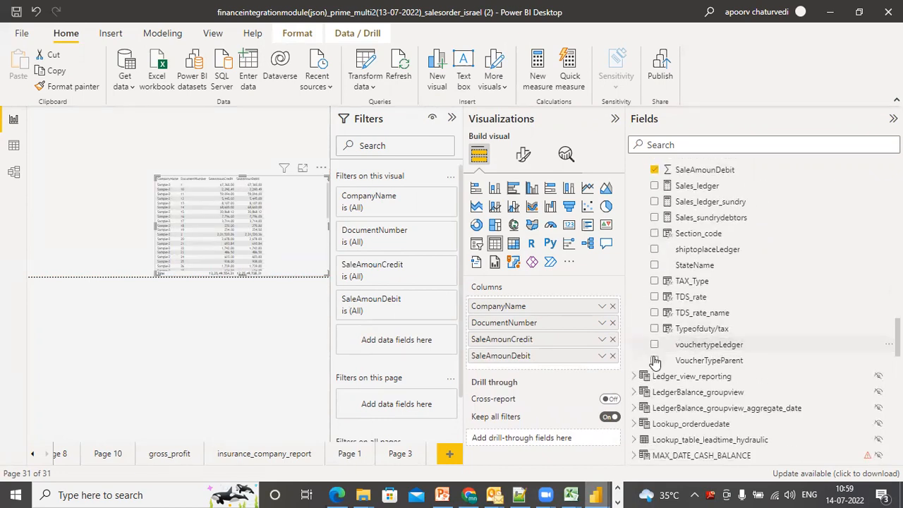
click(654, 360)
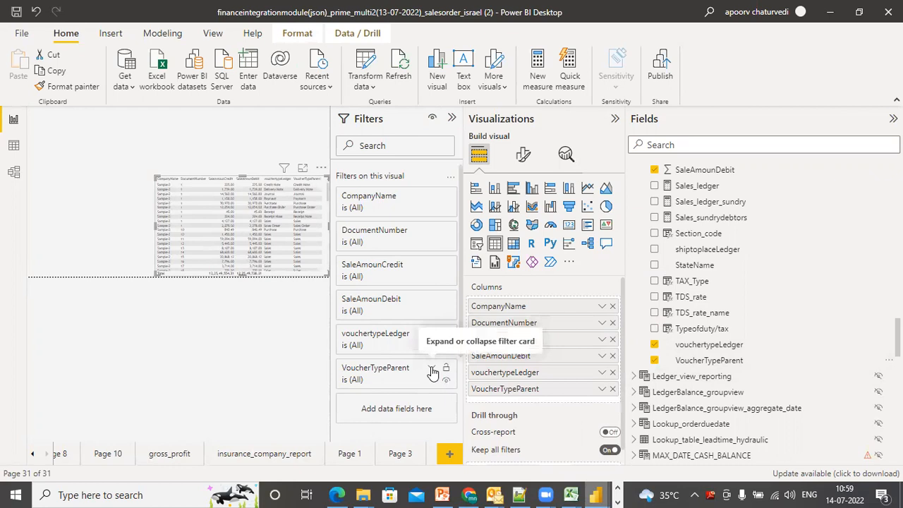
Expand the VoucherTypeParent and vouchertypeLedger filters of the table visual and compare their lists of voucher types
click(432, 373)
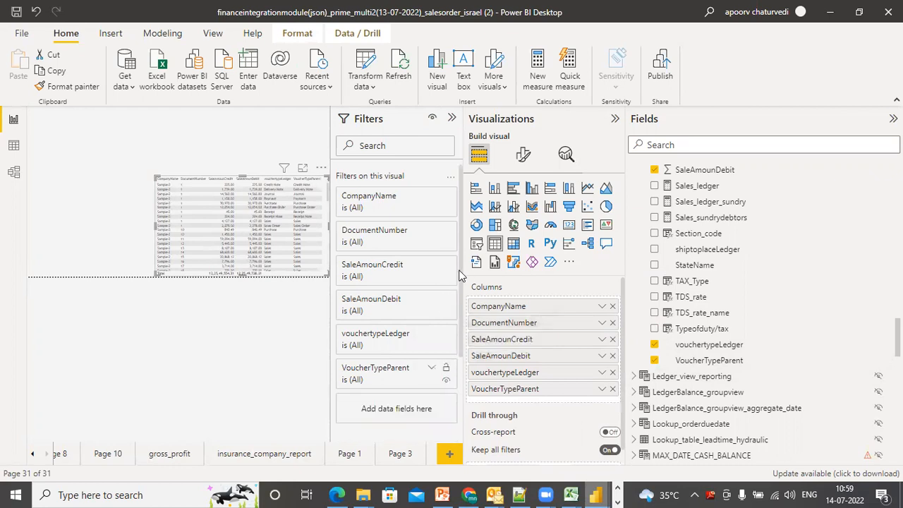
scroll(460, 312, down, 2)
scroll(460, 312, down, 1)
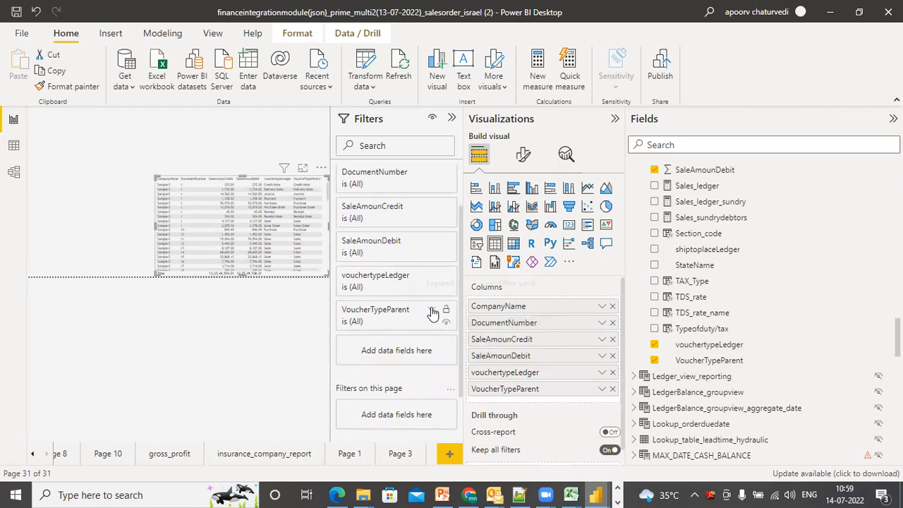
click(432, 311)
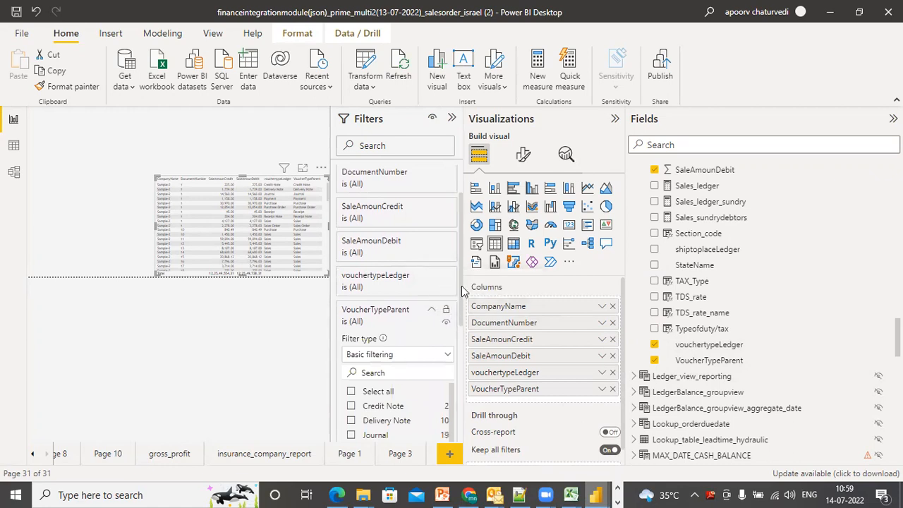
scroll(462, 290, down, 3)
drag(452, 332, 455, 304)
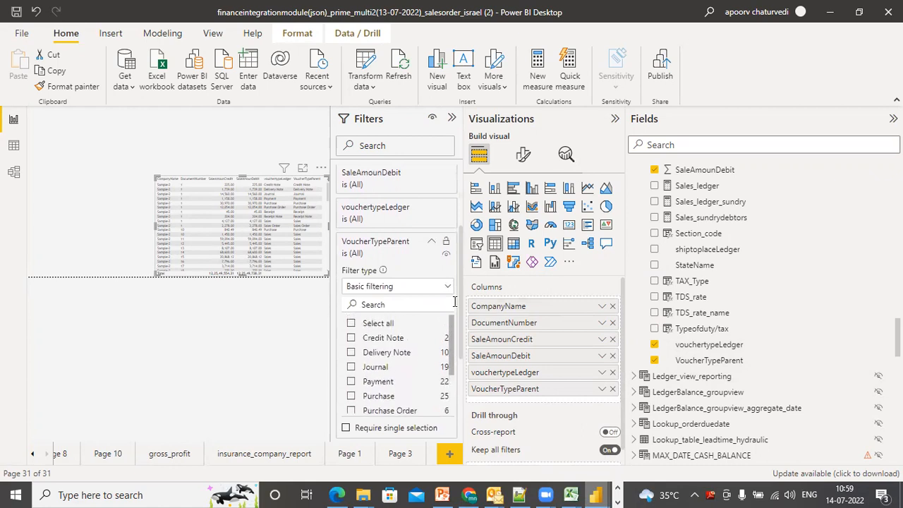
mouse_move(434, 213)
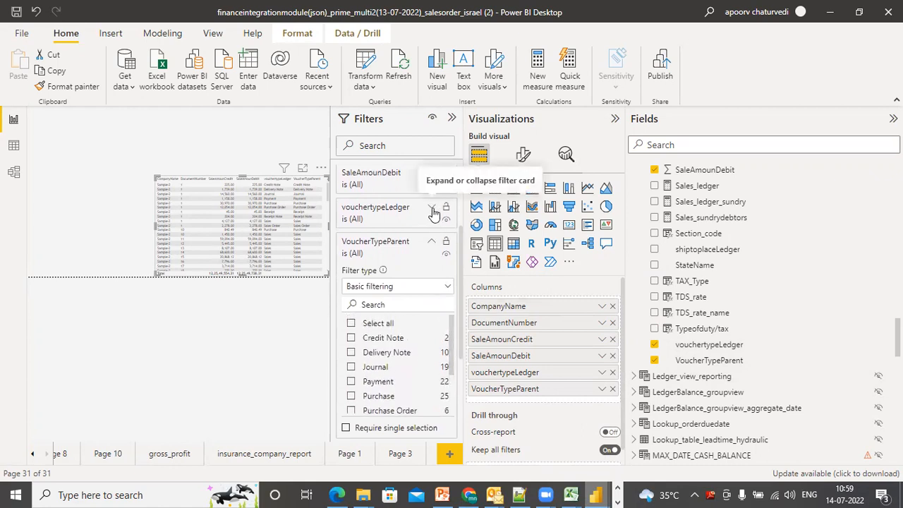
mouse_move(452, 346)
mouse_down()
mouse_move(451, 403)
mouse_move(460, 332)
mouse_up()
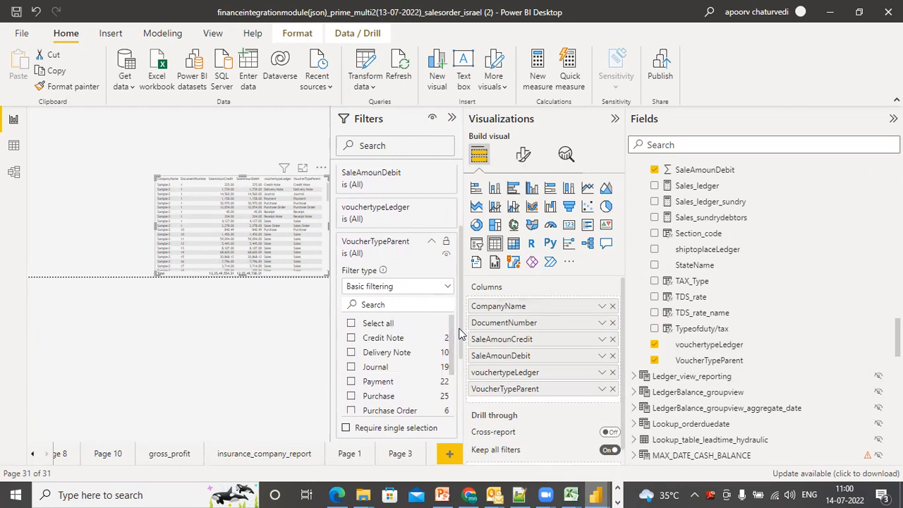
click(431, 212)
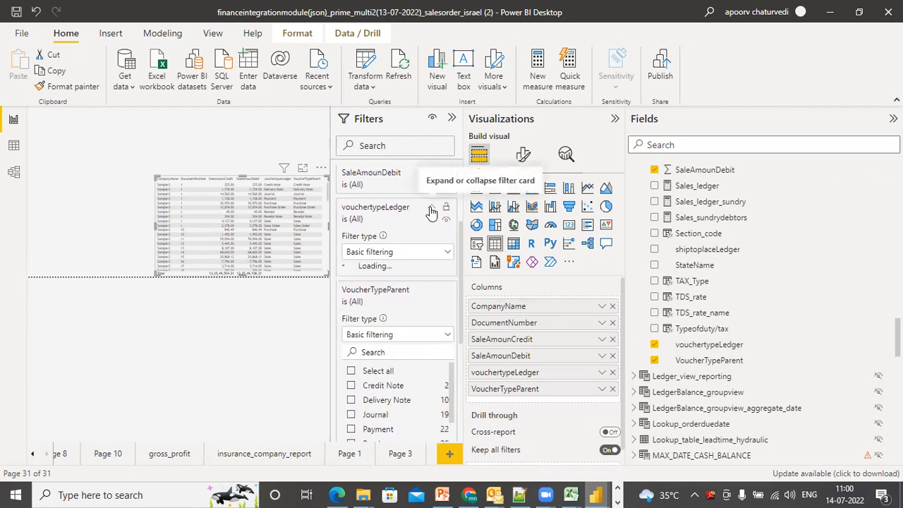
drag(452, 314, 451, 284)
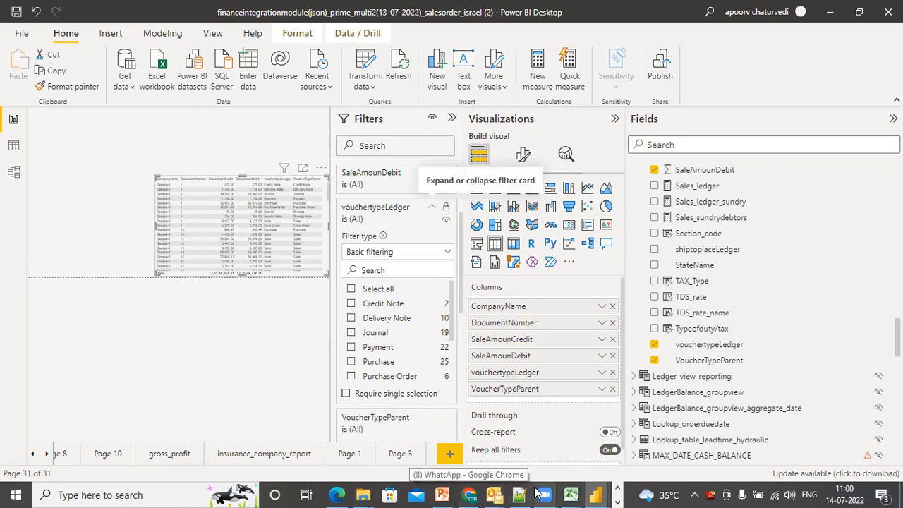
Switch to Tally.ERP 9 to check the number of the open Payment voucher, and return to the Power BI report window
click(618, 497)
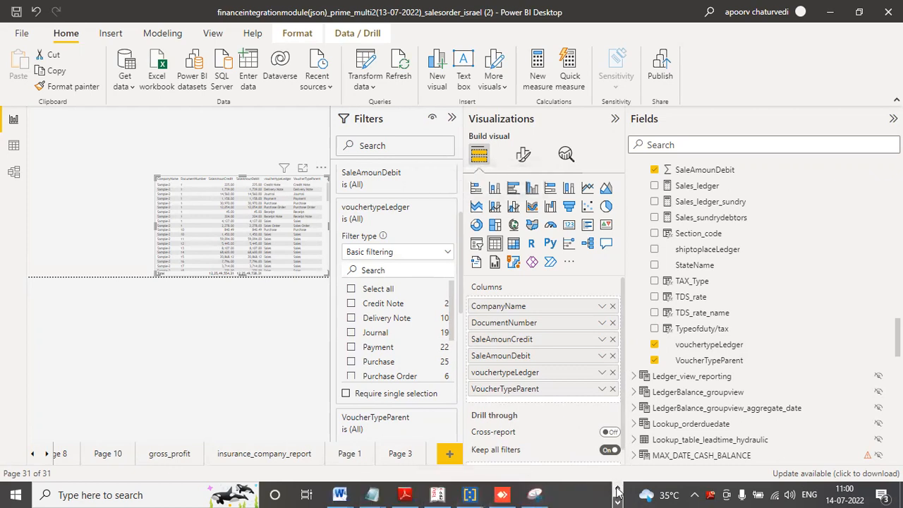
click(437, 494)
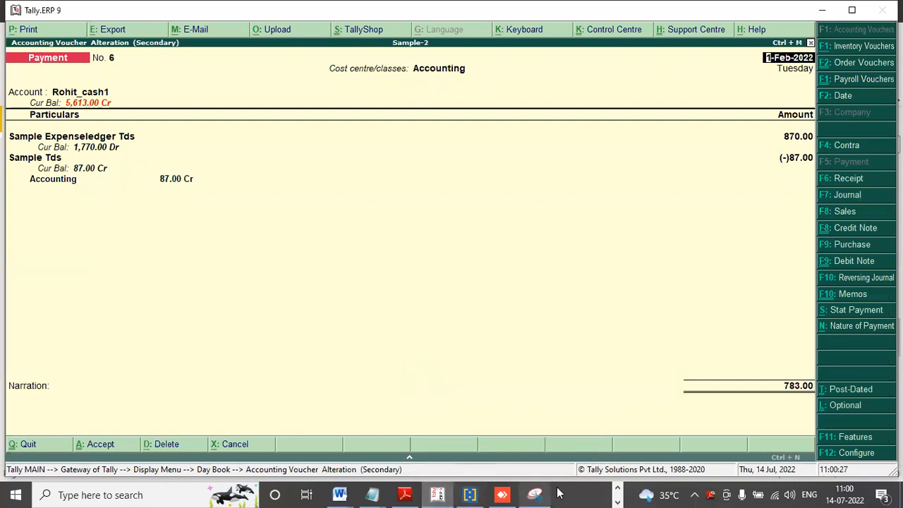
click(617, 487)
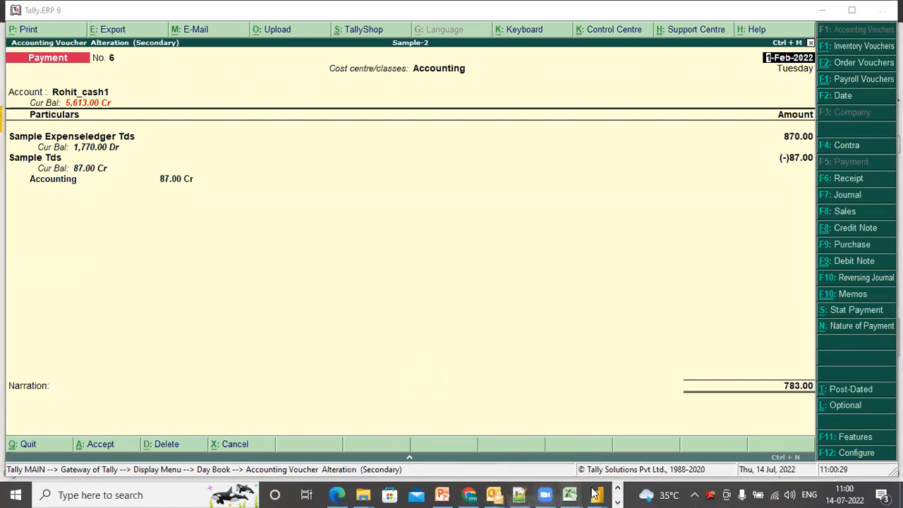
click(599, 494)
click(524, 446)
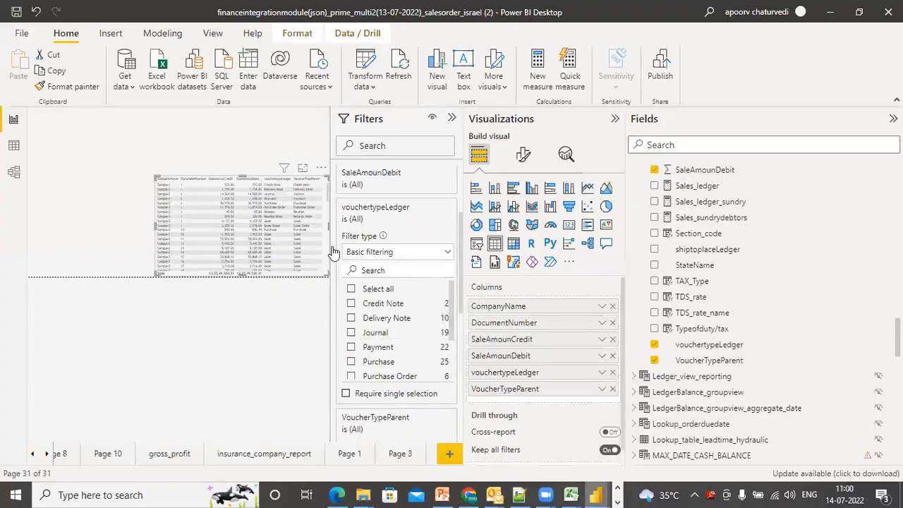
Widen the table visual across the page and filter its DocumentNumber to 6
drag(155, 224, 53, 225)
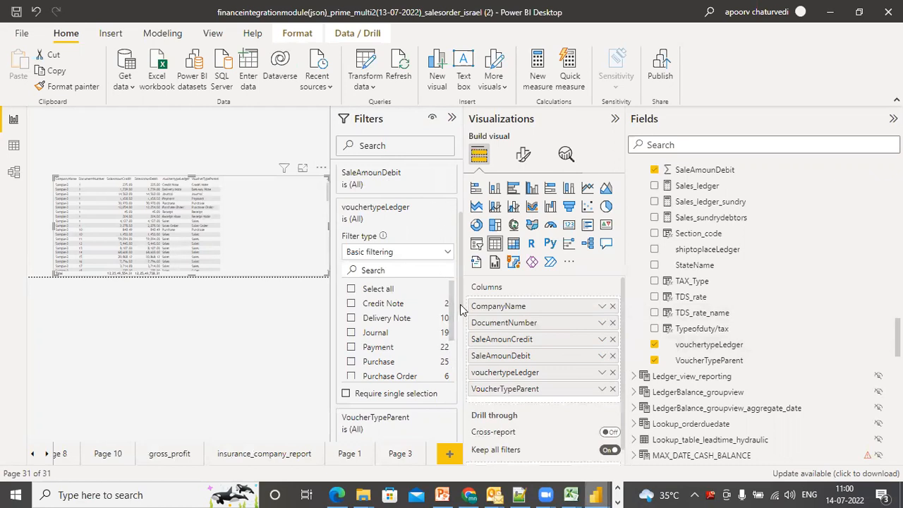
scroll(462, 241, up, 3)
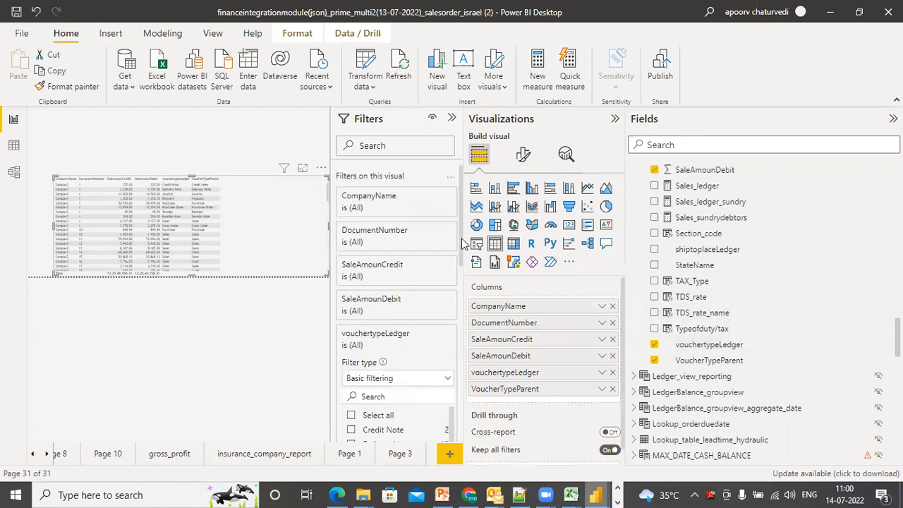
click(432, 234)
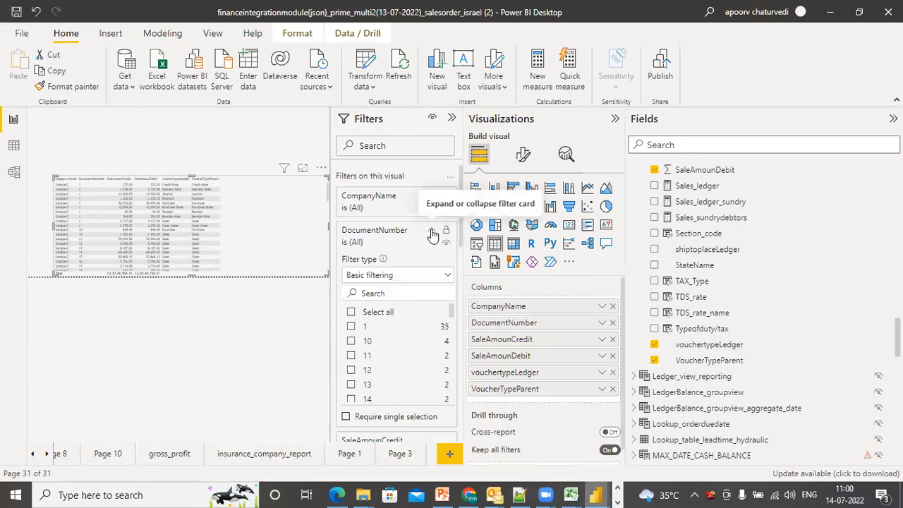
drag(452, 314, 452, 397)
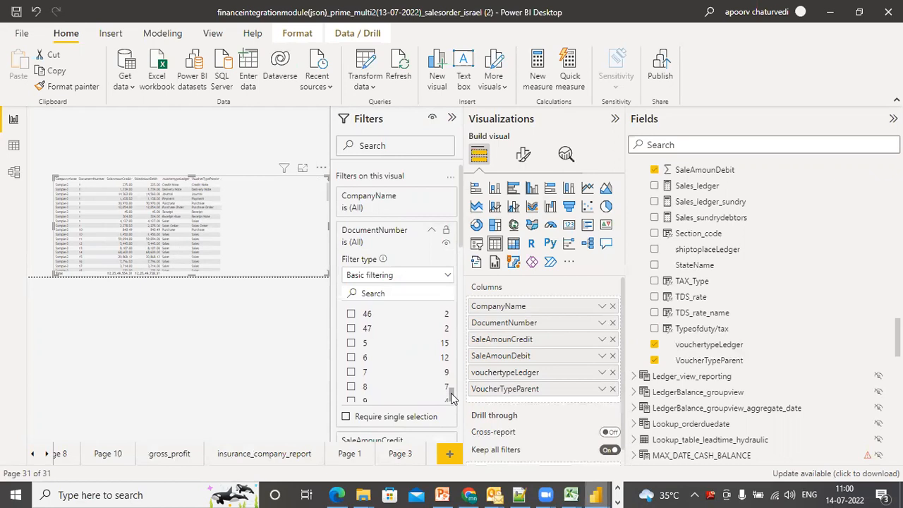
click(351, 357)
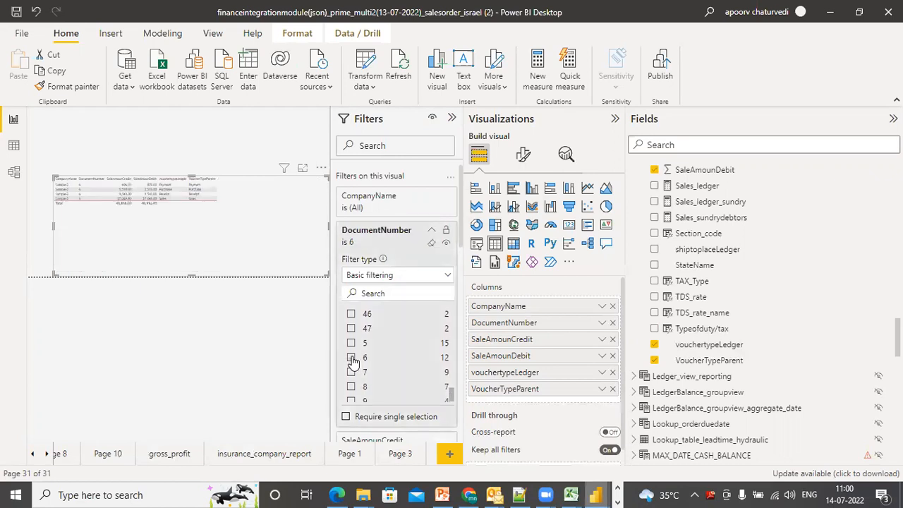
Show the table in focus mode and collapse the Visualizations and Fields panes to read all its columns
click(303, 171)
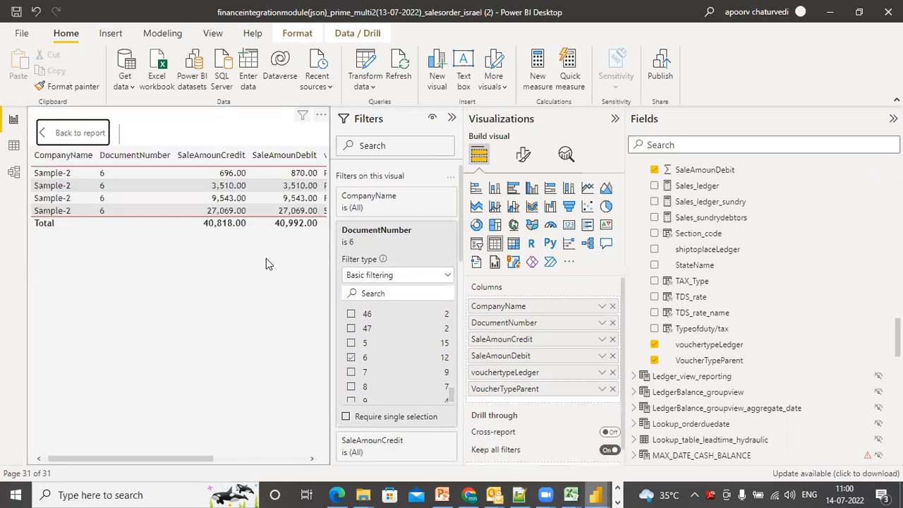
click(615, 122)
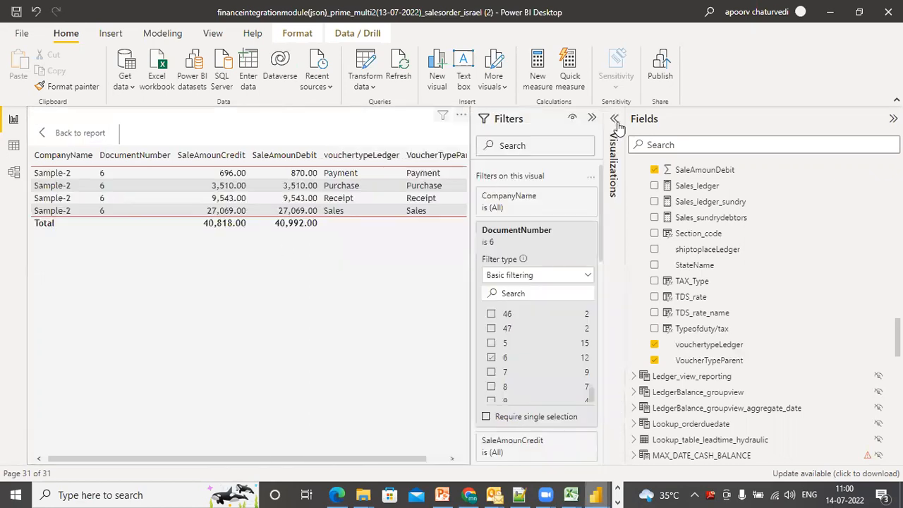
click(893, 118)
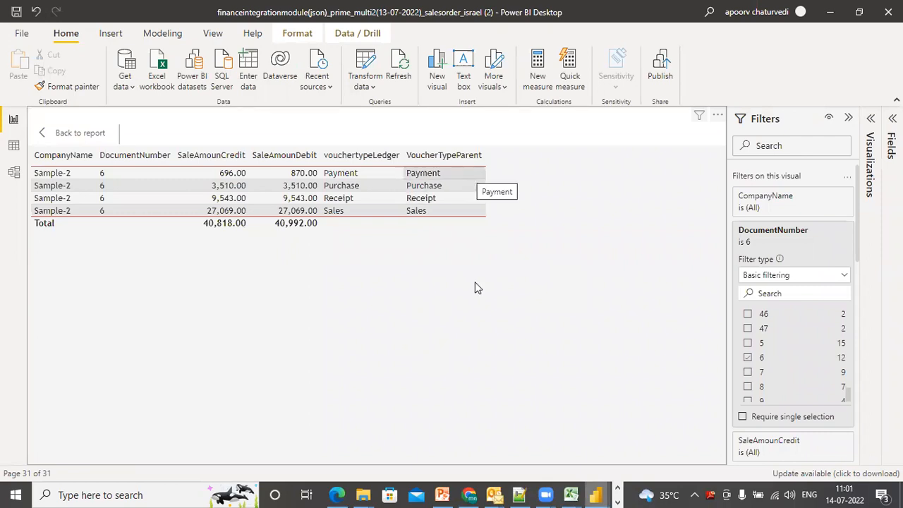
Compare the table's debit and credit amounts with Payment voucher No. 6 in Tally.ERP 9, and return to the Power BI report
click(618, 501)
click(438, 494)
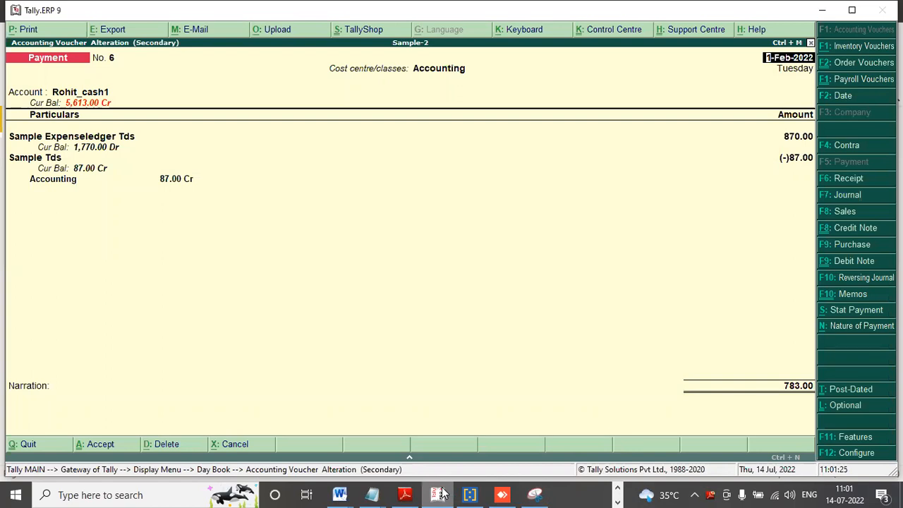
click(616, 487)
mouse_move(596, 495)
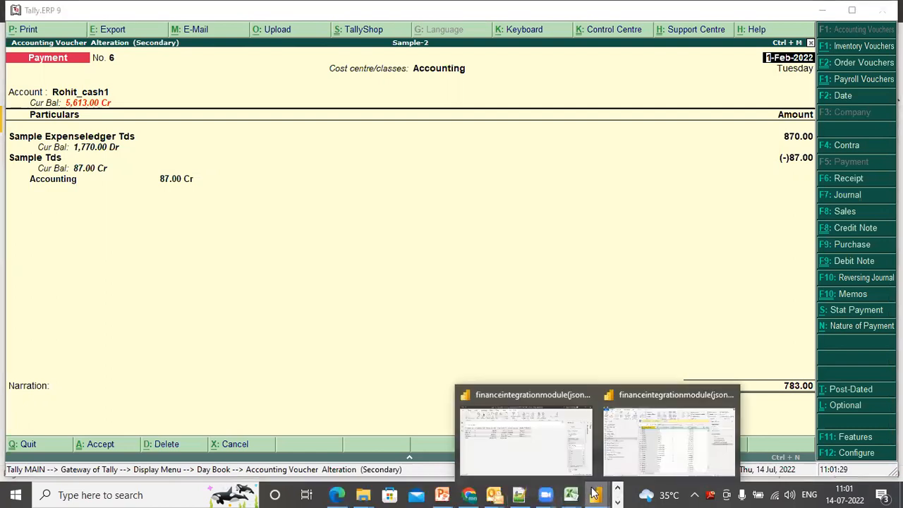
click(517, 446)
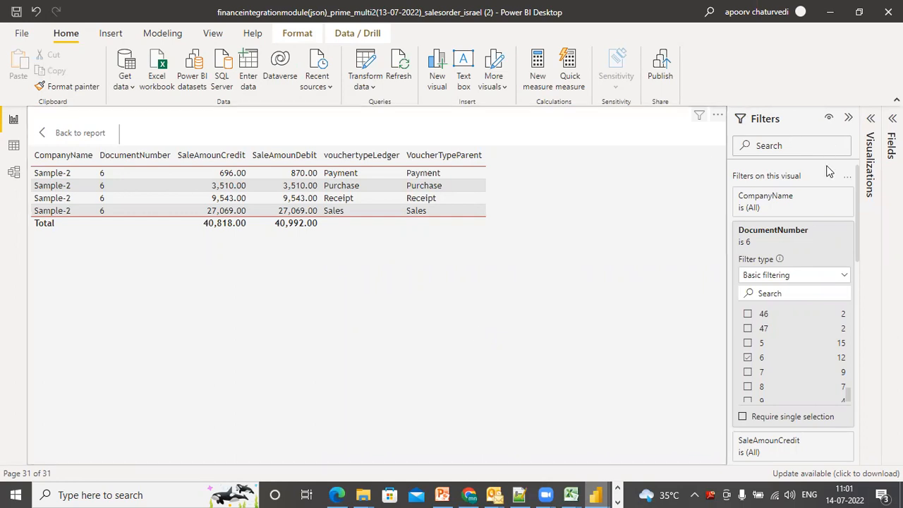
Filter the table's VoucherTypeParent to Payment
drag(858, 239, 858, 387)
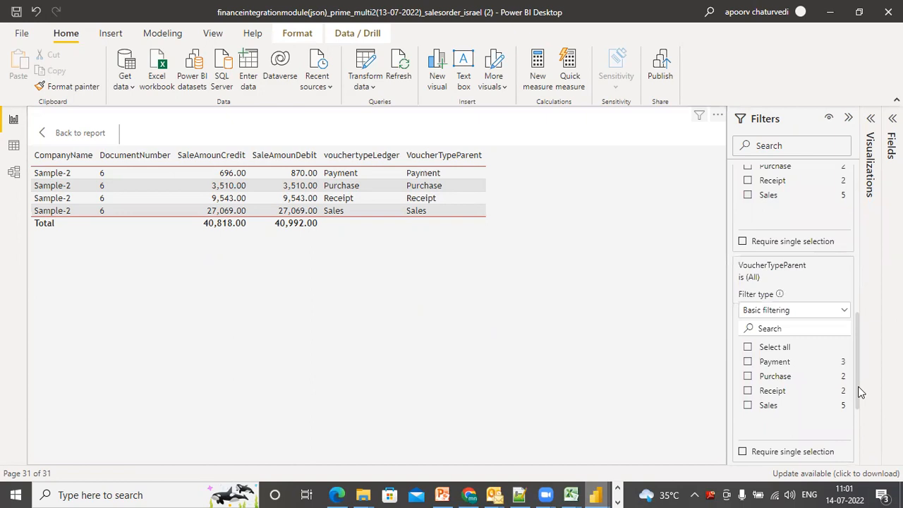
click(748, 362)
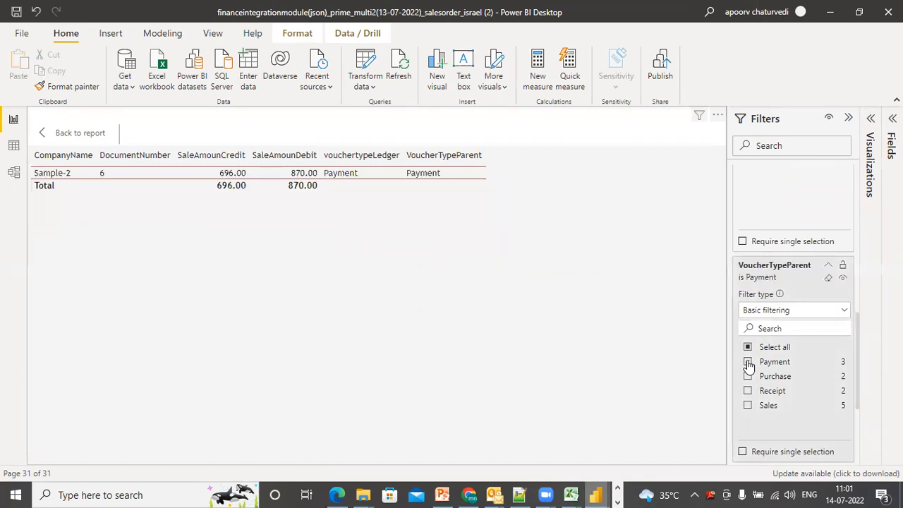
Reopen the Visualizations and Fields panes and add the DocumentDate field from Ledger_view to the table
click(871, 120)
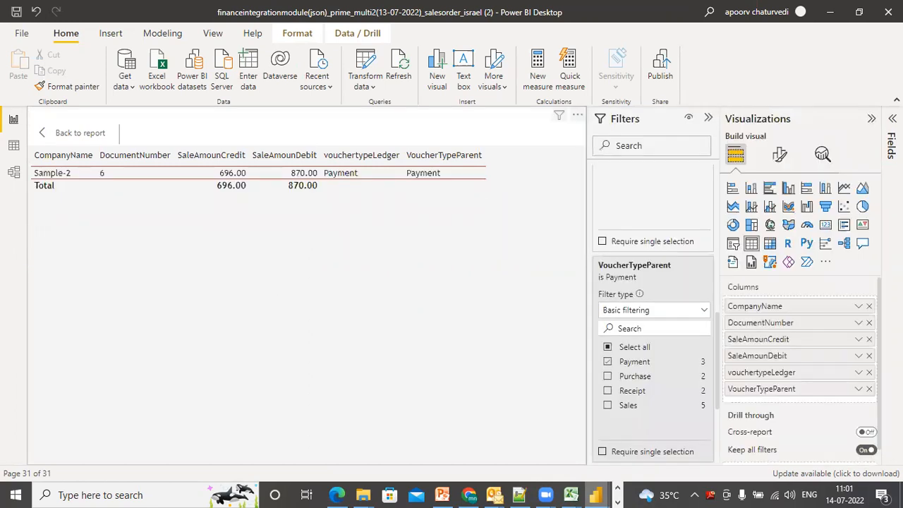
click(892, 120)
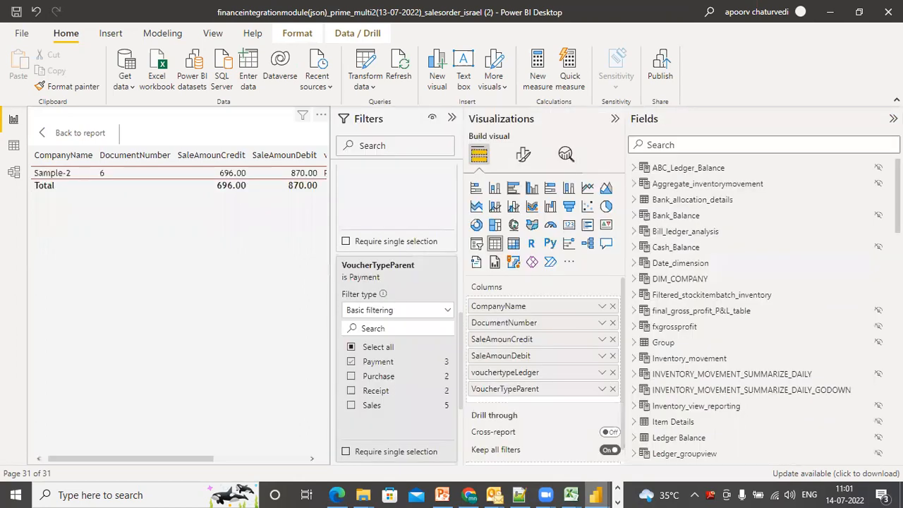
scroll(860, 254, down, 5)
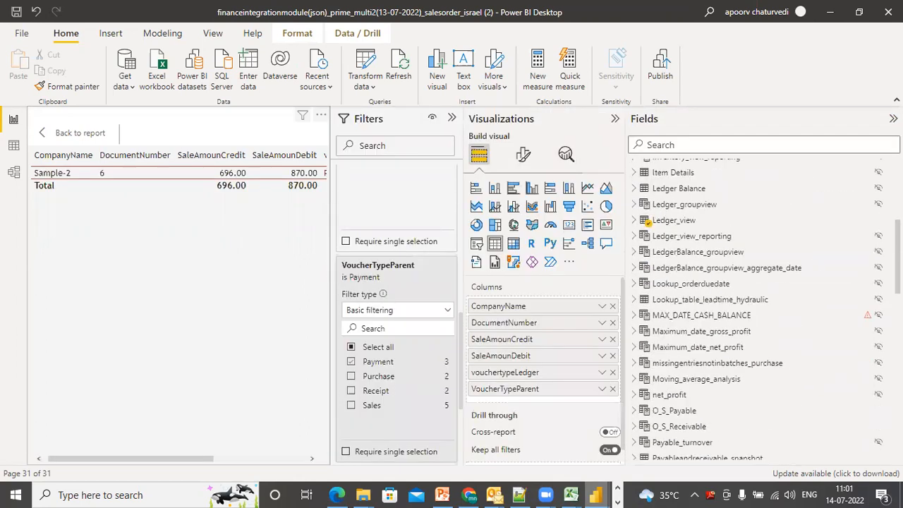
click(635, 222)
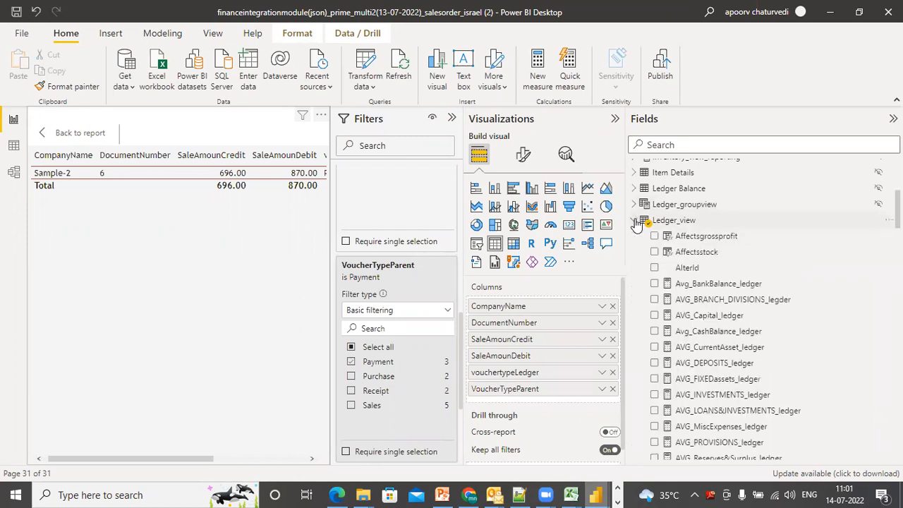
scroll(648, 222, down, 5)
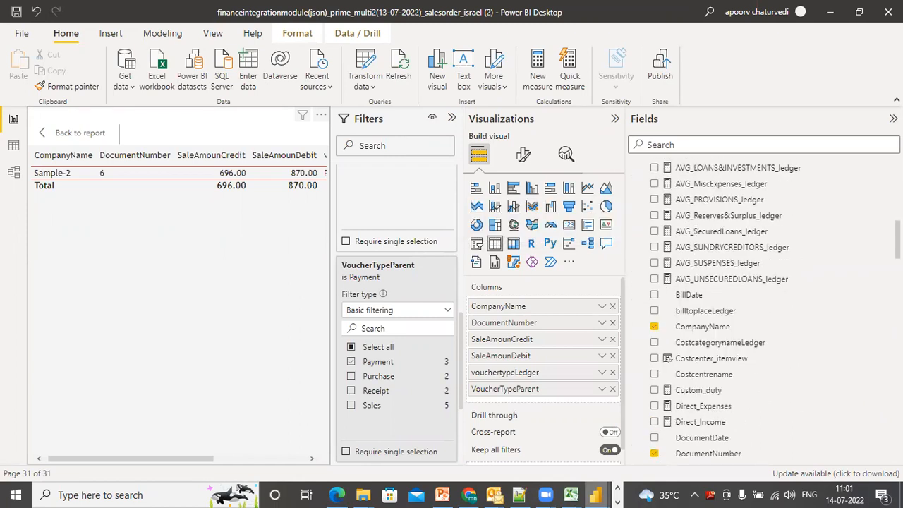
scroll(768, 310, down, 2)
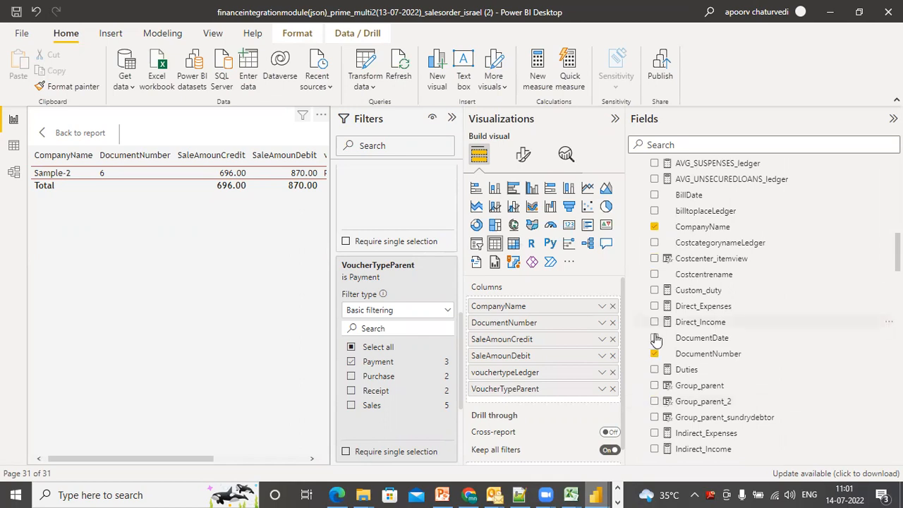
click(702, 338)
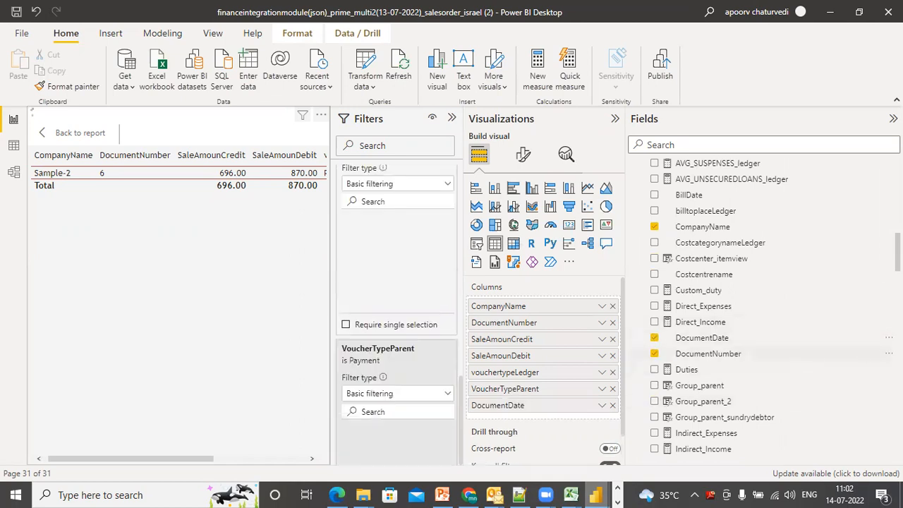
Add the Name and PARTYLEDGERNAME_sales fields from Ledger_view to the table
scroll(769, 310, down, 5)
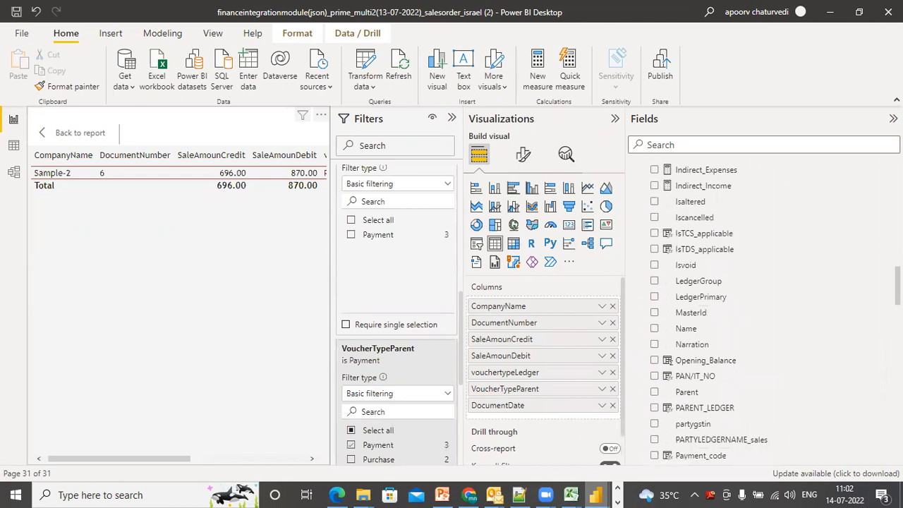
scroll(769, 310, down, 6)
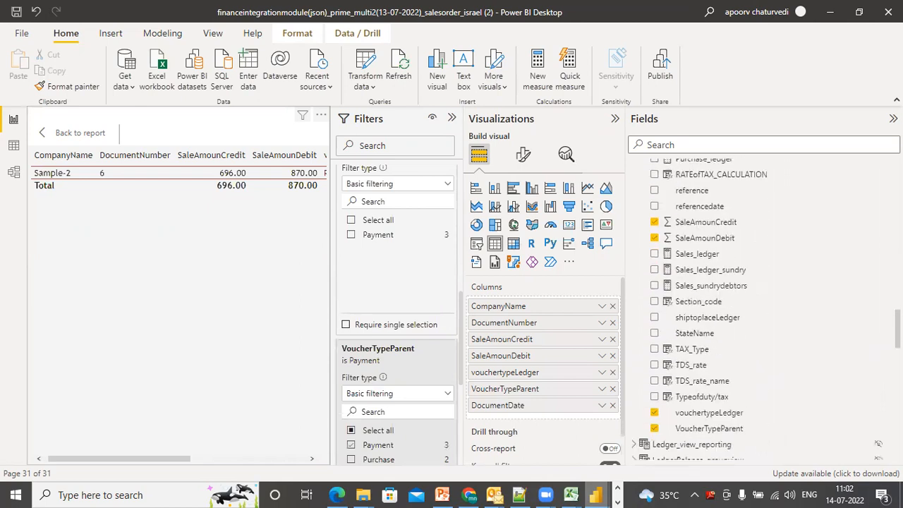
scroll(762, 311, up, 3)
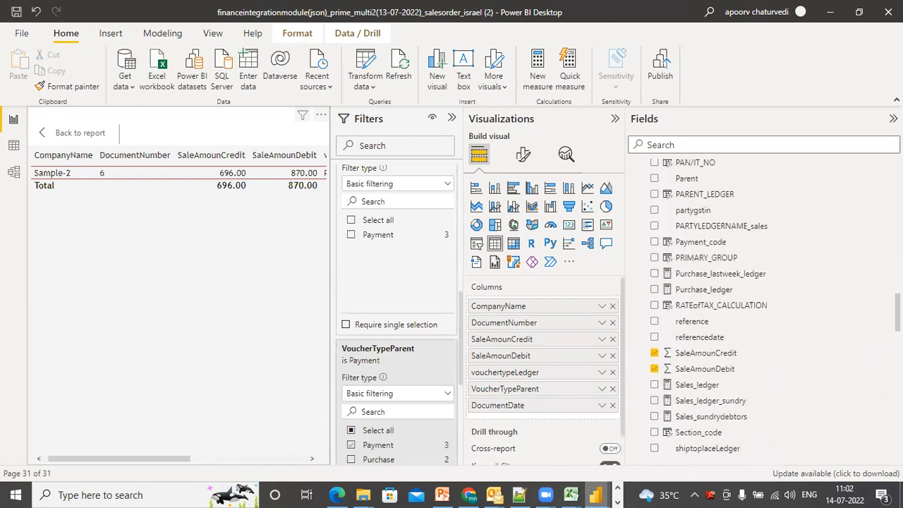
scroll(769, 311, up, 1)
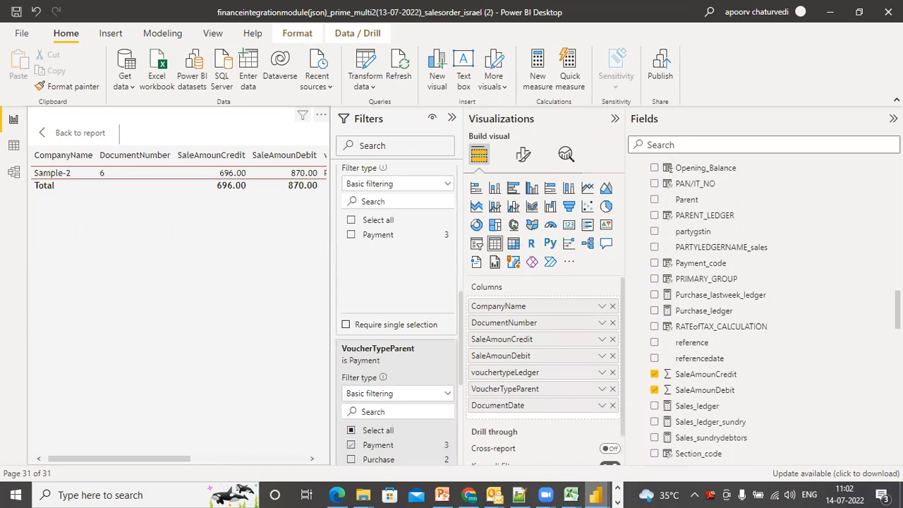
scroll(880, 296, up, 3)
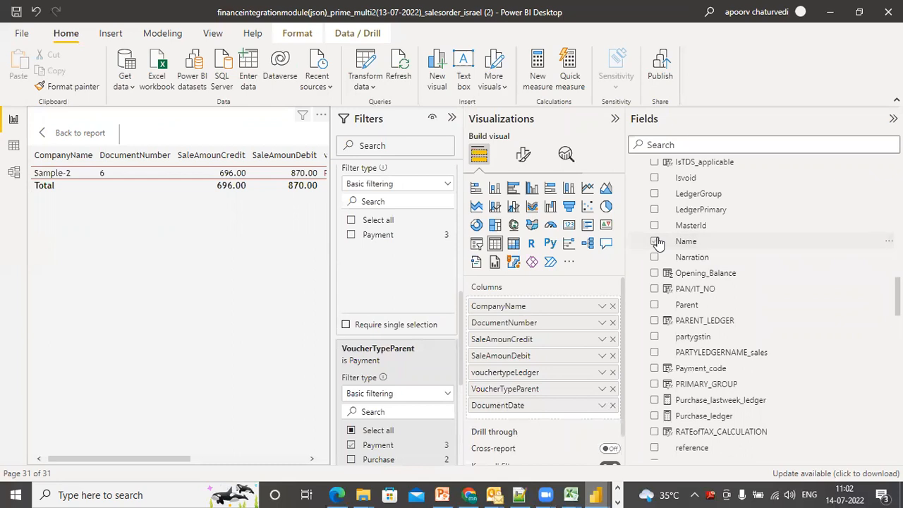
click(655, 242)
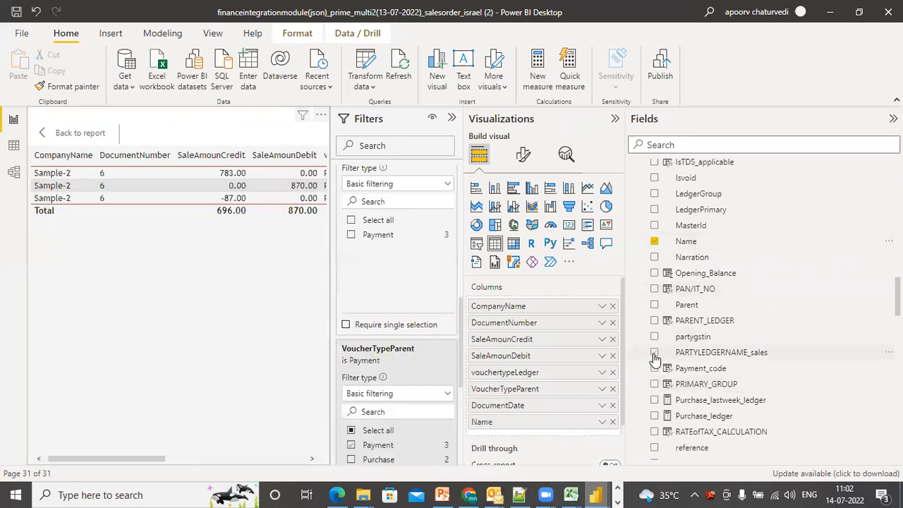
click(655, 353)
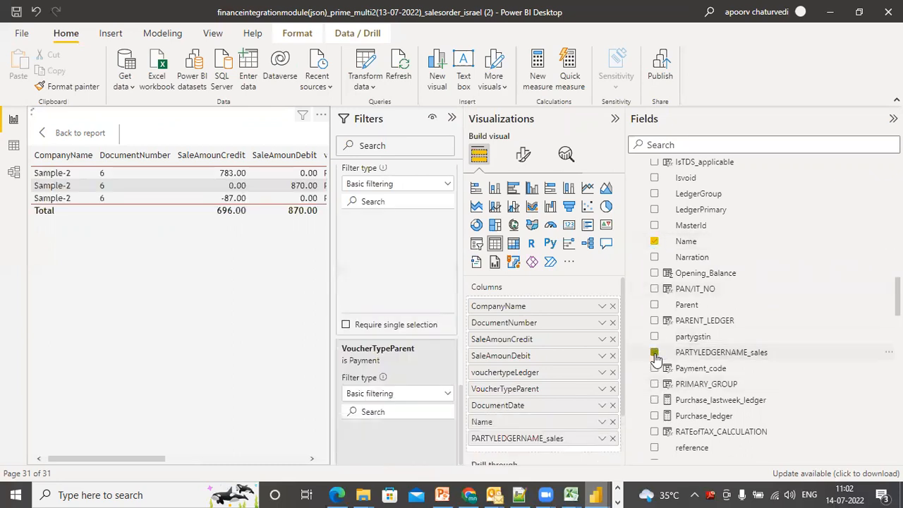
Collapse the Visualizations pane and read the table's DocumentDate, Name and PARTYLEDGERNAME_sales columns
click(615, 118)
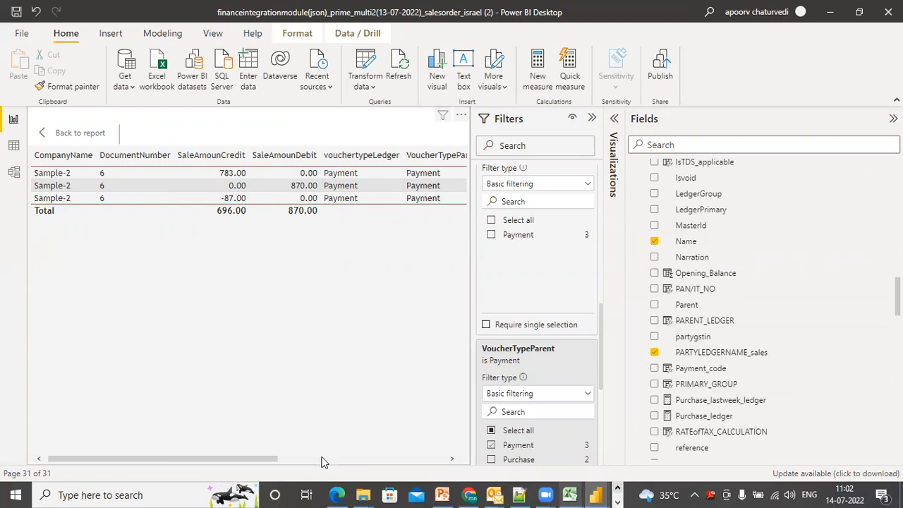
drag(274, 459, 342, 470)
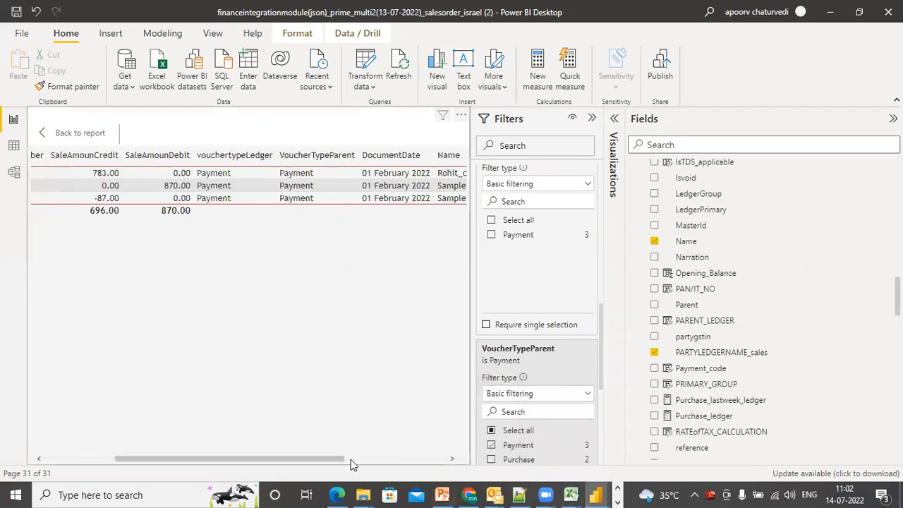
click(360, 460)
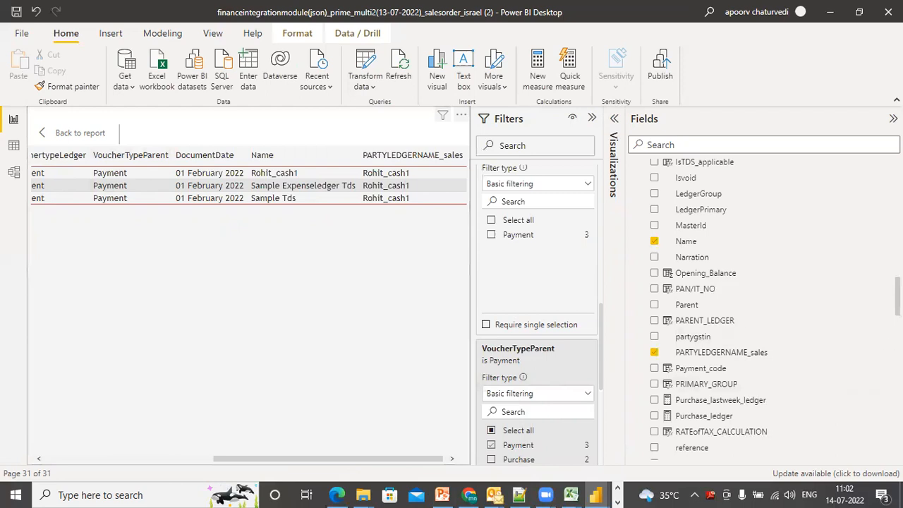
Add the PARENT_LEDGER field to the table and compare each ledger's parent group with its credit and debit amounts
scroll(725, 343, down, 1)
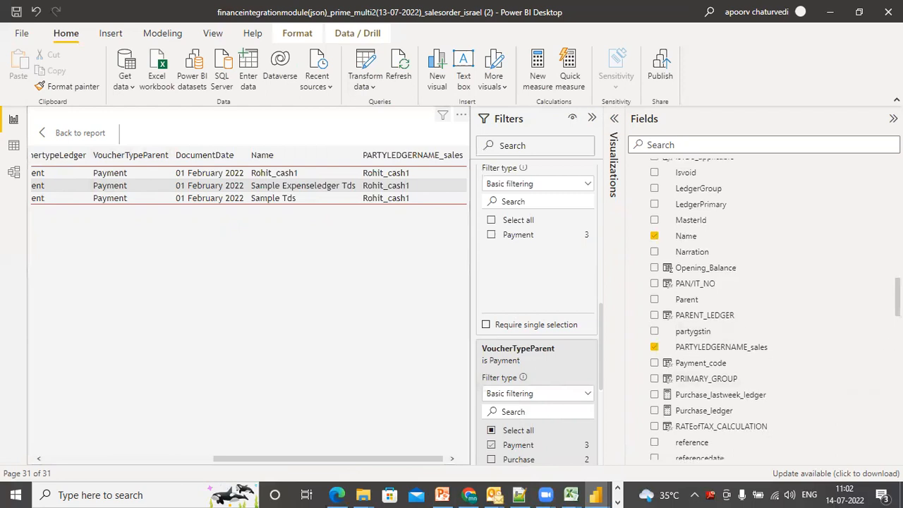
click(655, 315)
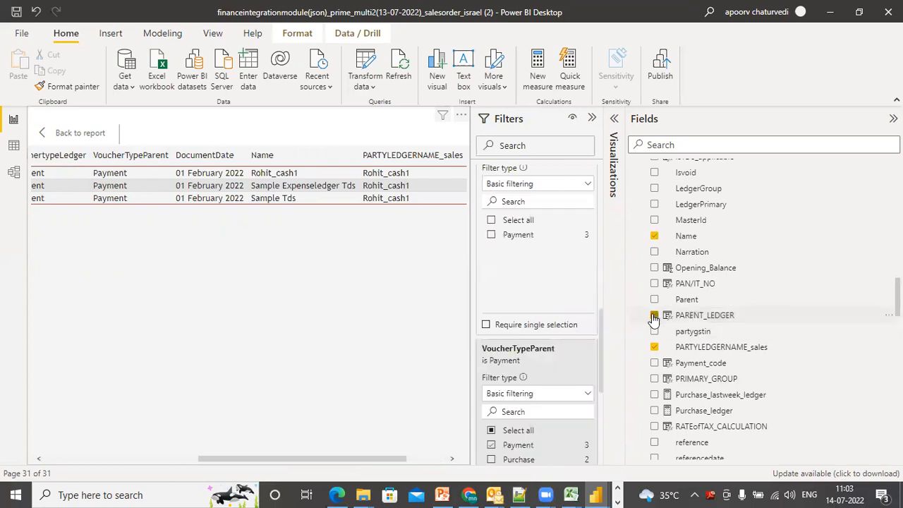
click(435, 459)
drag(436, 460, 320, 462)
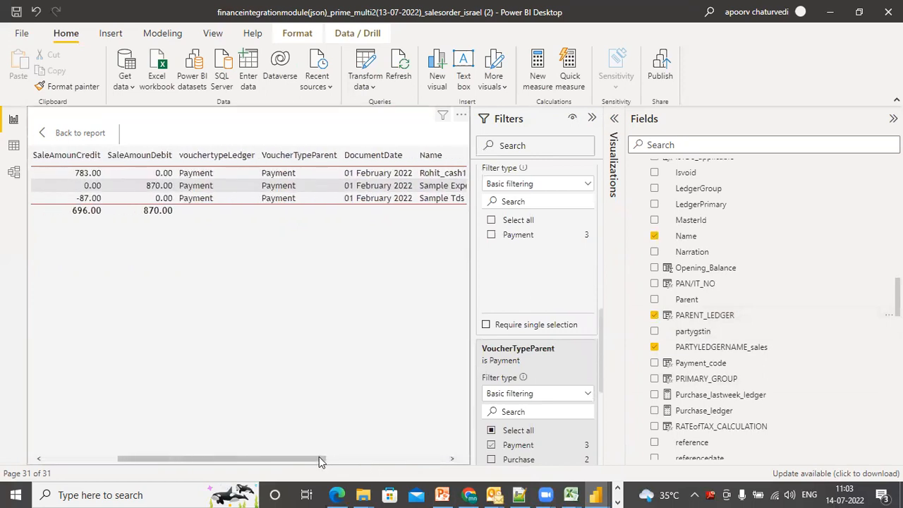
drag(319, 456, 439, 455)
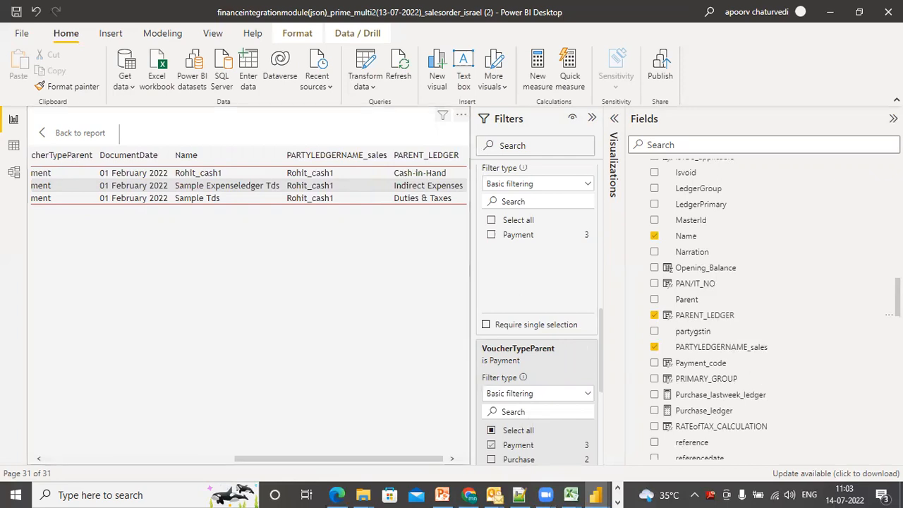
Add the Duties measure to the table and check its values beside PARENT_LEDGER
scroll(762, 310, up, 3)
scroll(677, 284, up, 5)
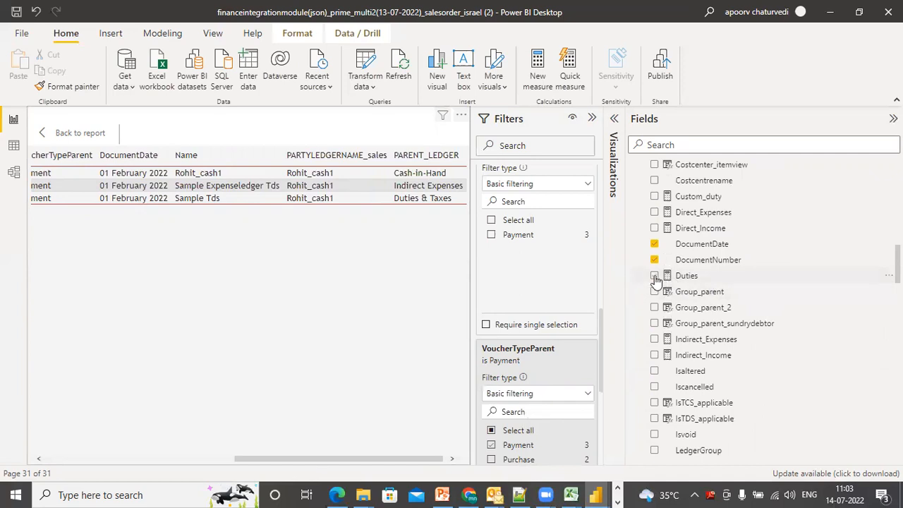
click(654, 275)
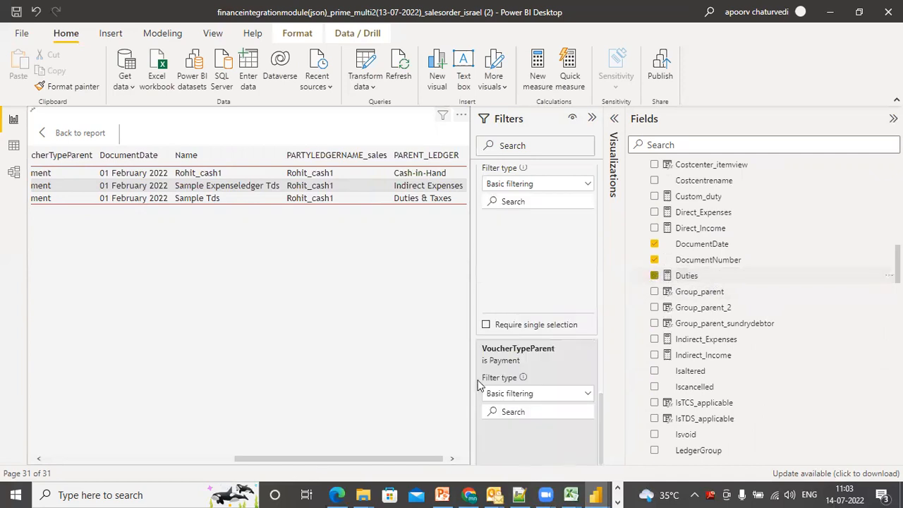
click(445, 459)
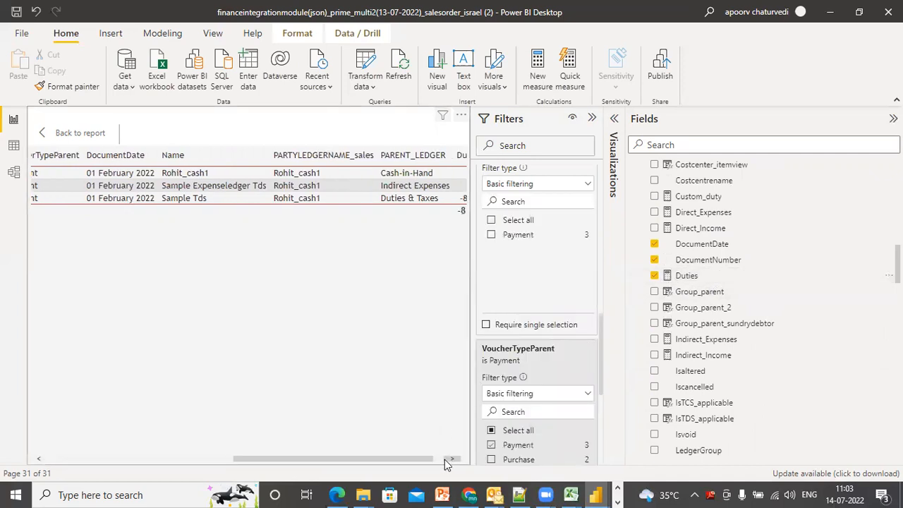
click(444, 459)
click(445, 459)
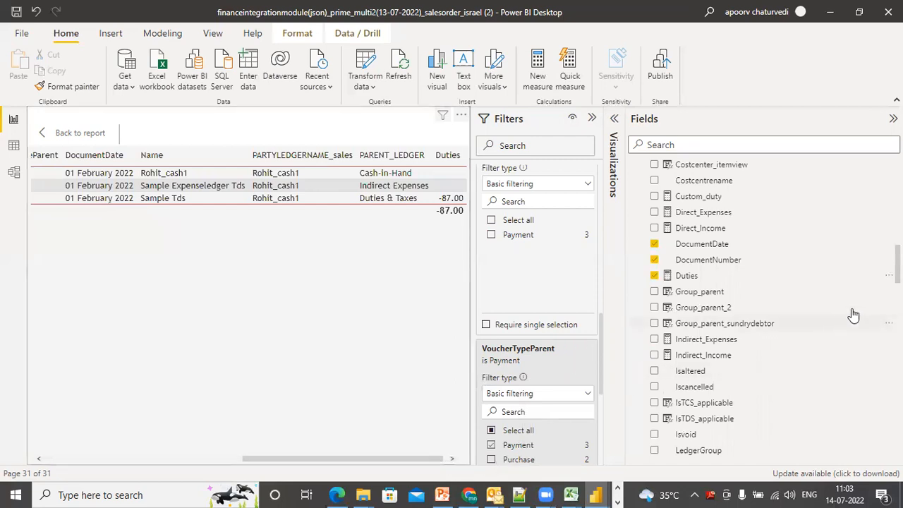
Add the LedgerGroup and LedgerPrimary fields to the table and review its columns from the last back to CompanyName
scroll(761, 311, down, 3)
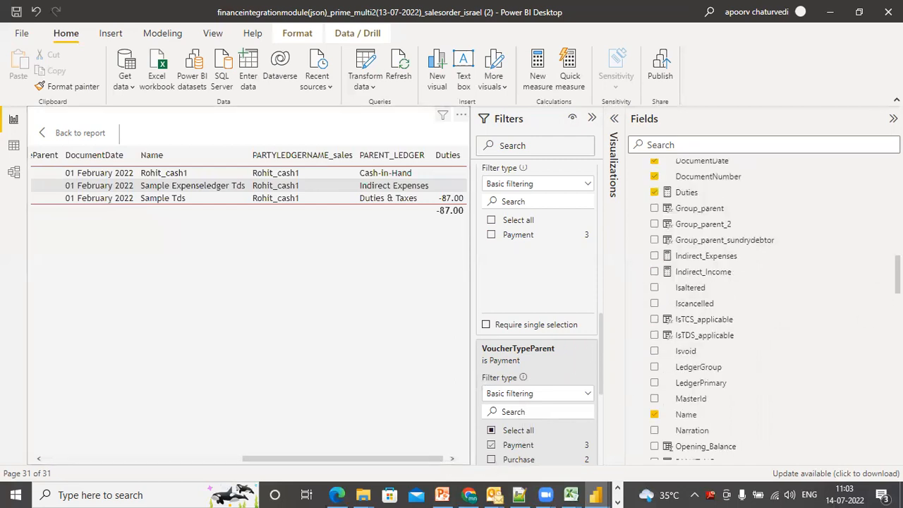
scroll(762, 310, down, 1)
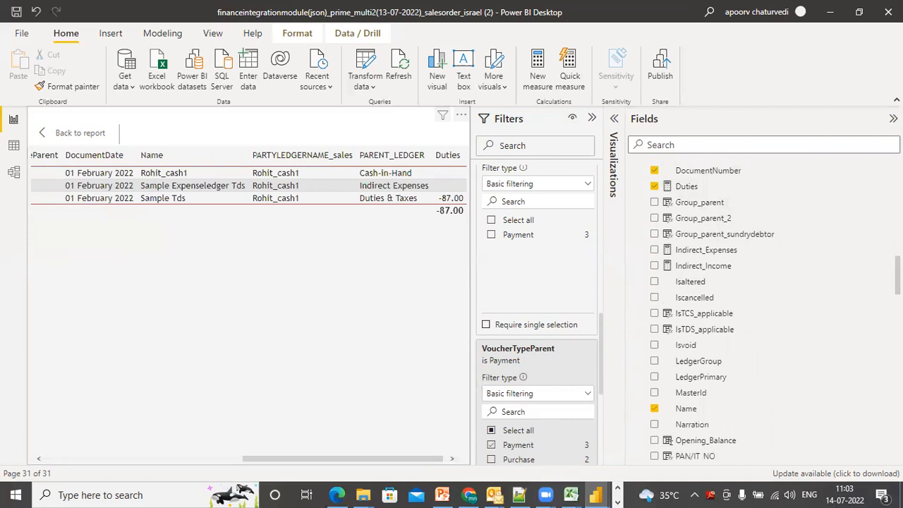
click(654, 361)
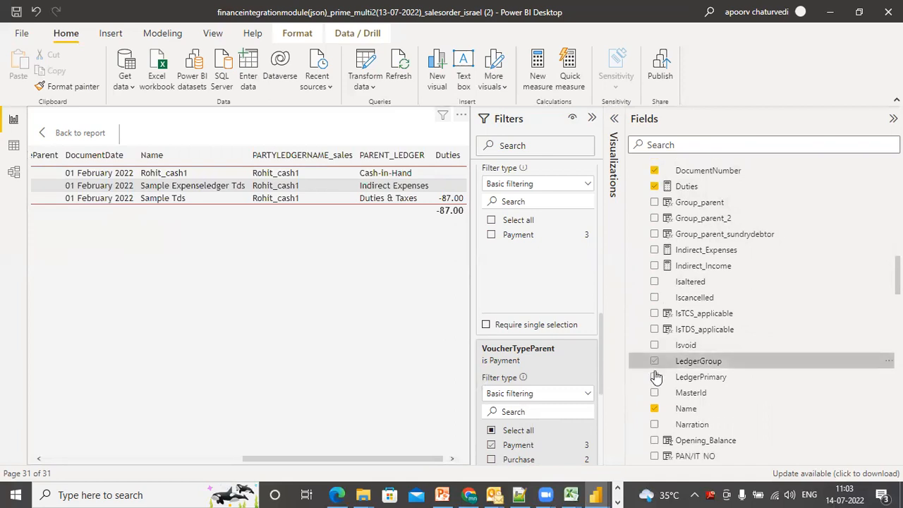
click(654, 377)
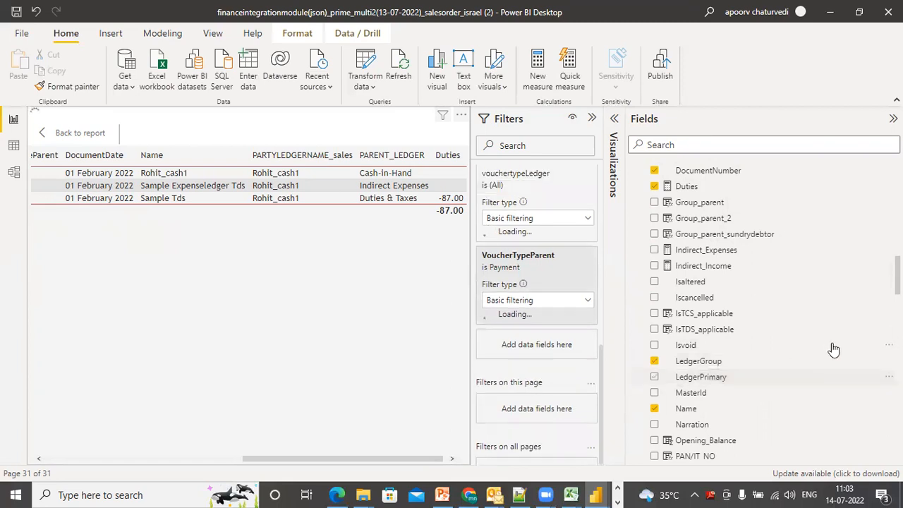
click(452, 459)
click(452, 460)
click(451, 459)
click(451, 459)
click(451, 459)
click(452, 460)
click(452, 460)
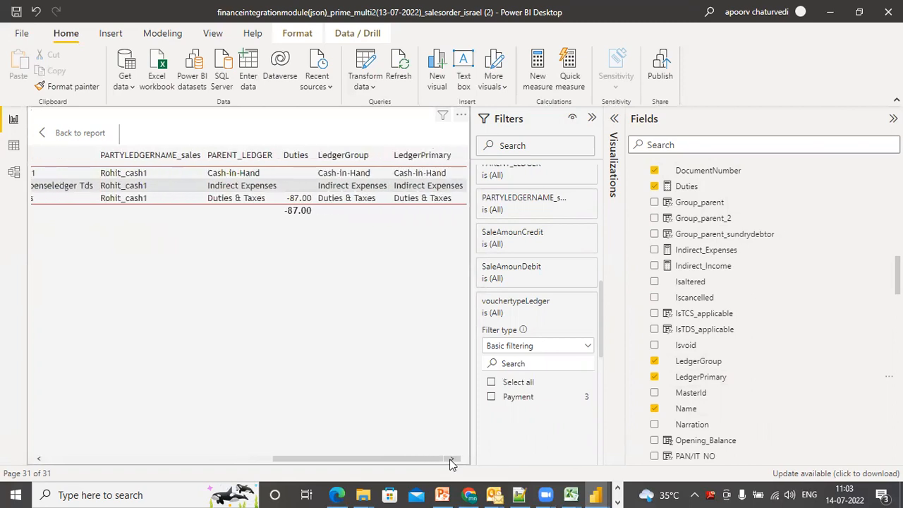
drag(421, 459, 158, 465)
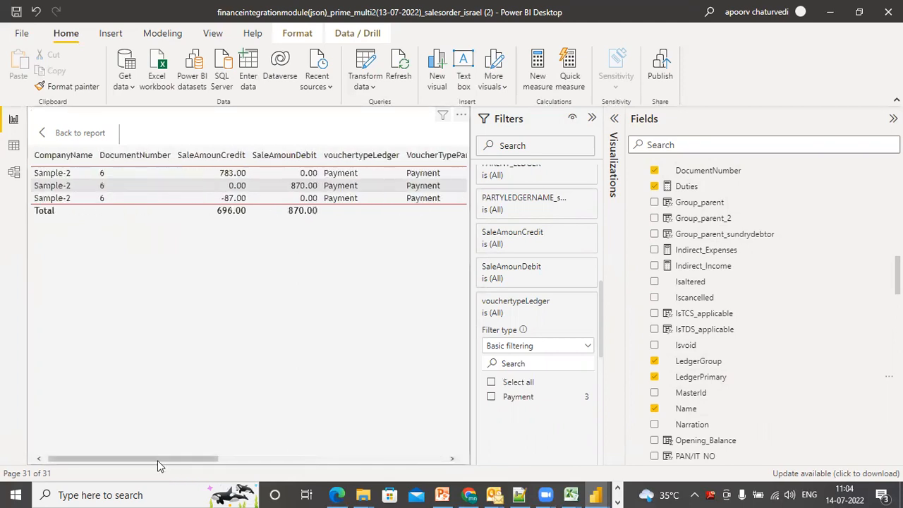
Add the IsTDS_applicable field to the table and check its value for each ledger row
click(654, 330)
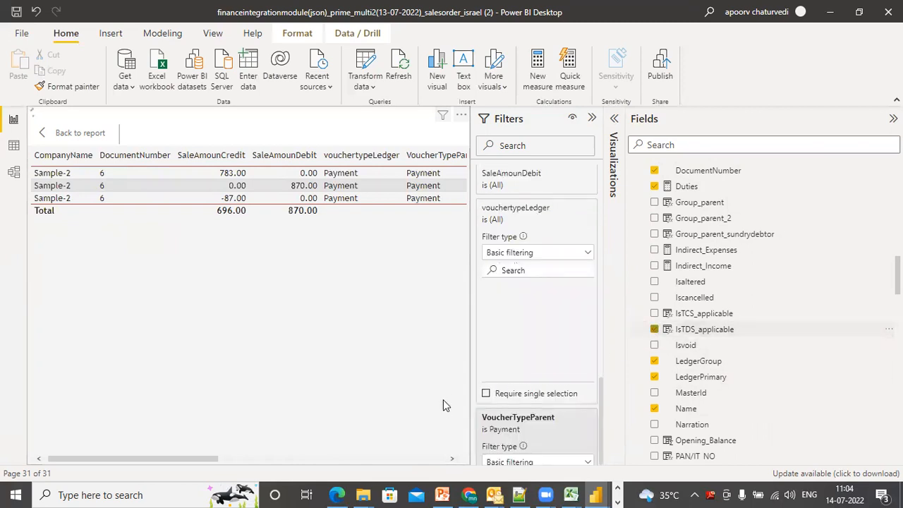
click(399, 459)
click(399, 459)
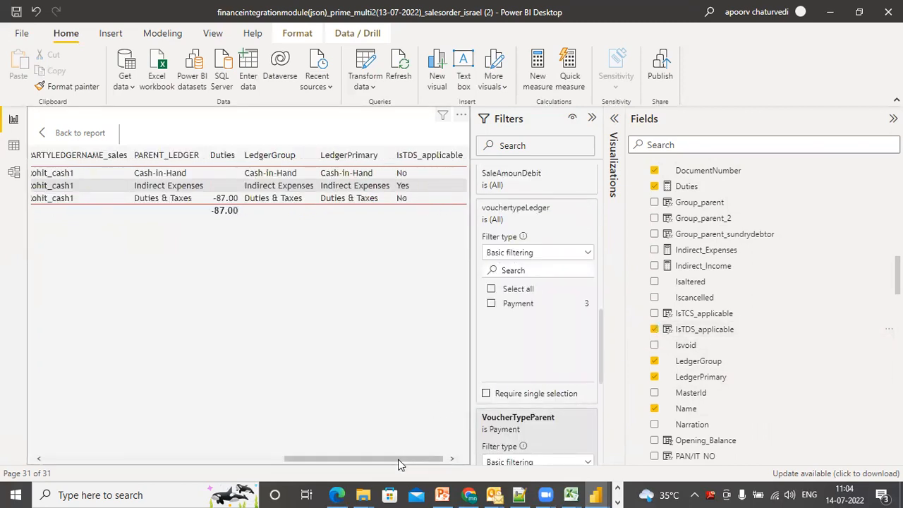